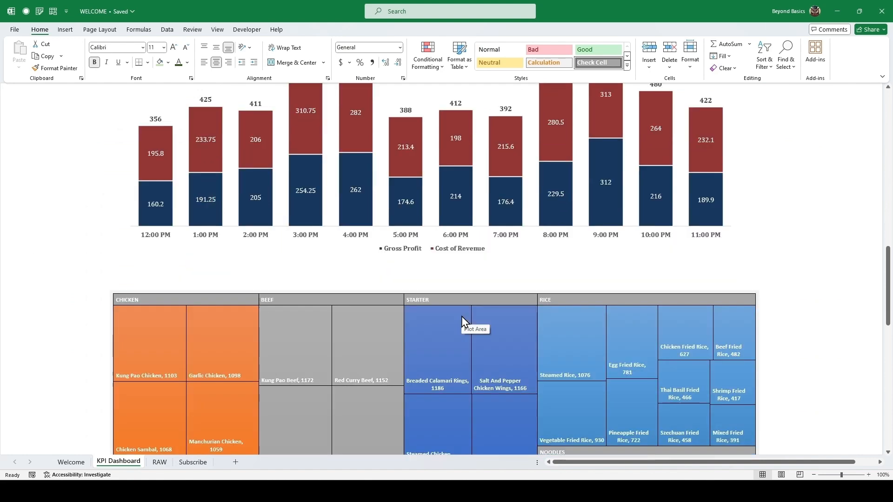
Go from the KPI Dashboard to the RAW sheet, run its Transform Raw Data macro, and follow the arrow onward
{"action": "scroll", "coordinate": [461, 316], "scroll_direction": "down", "scroll_amount": 14}
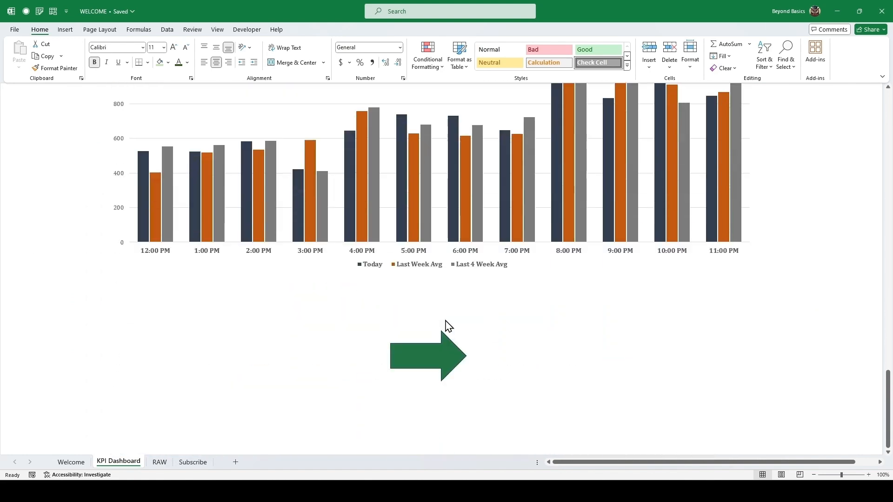
{"action": "left_click", "coordinate": [430, 353]}
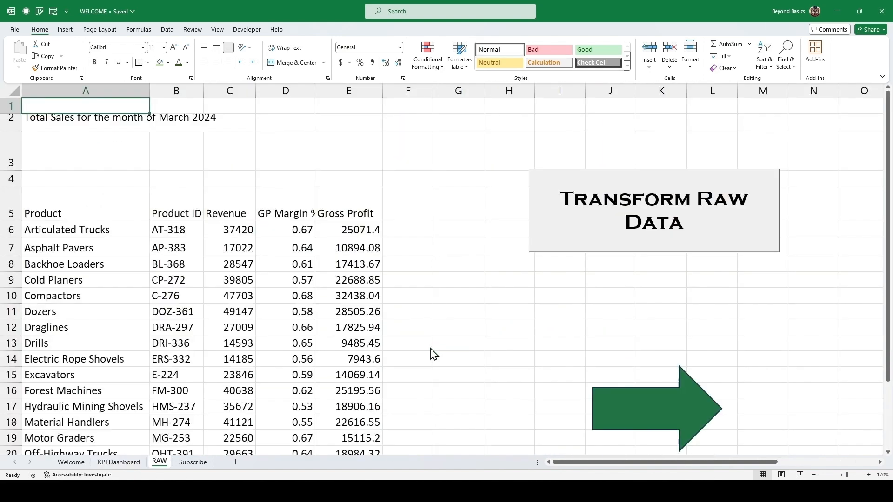
{"action": "left_click", "coordinate": [561, 238]}
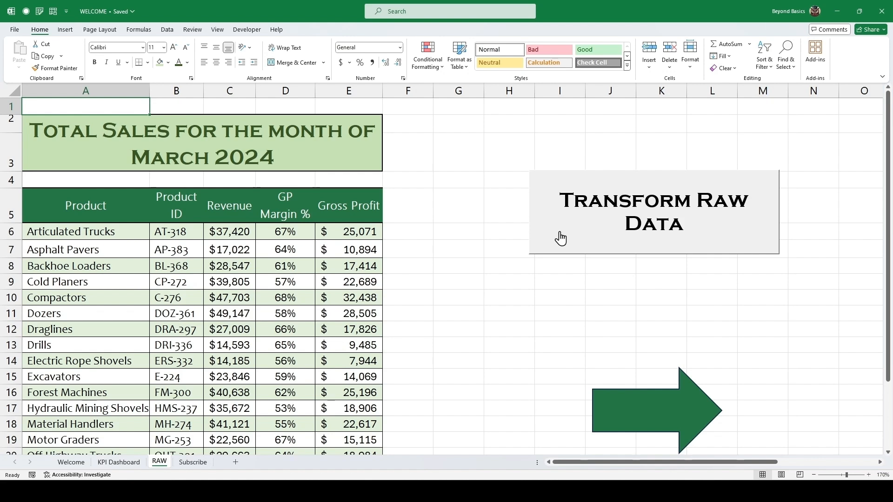
{"action": "left_click", "coordinate": [614, 400]}
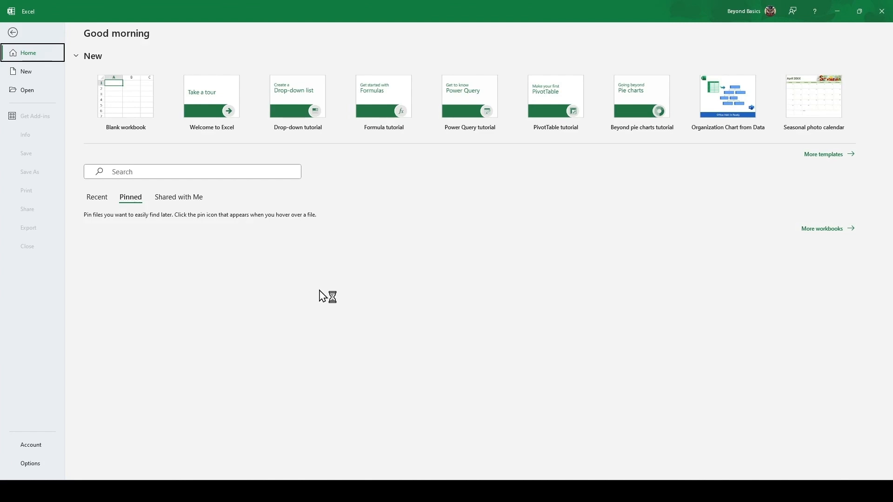
Browse the full list of workbook templates and create a blank workbook
{"action": "left_click", "coordinate": [824, 157]}
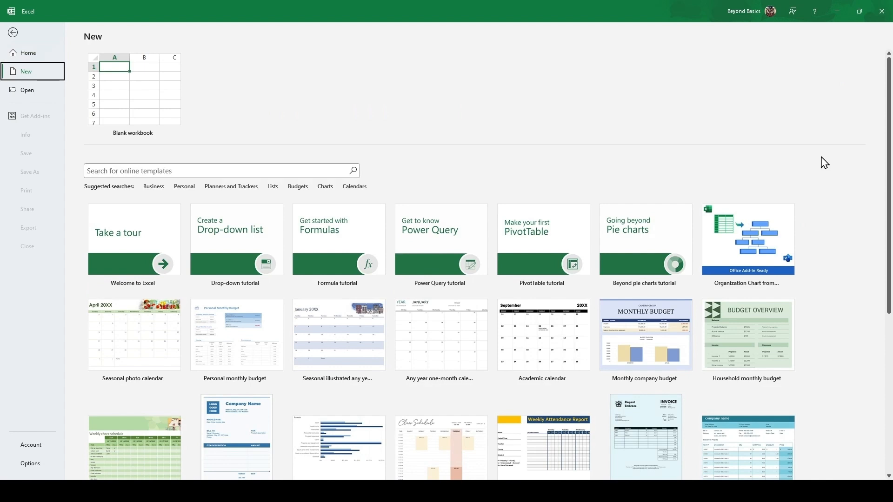
{"action": "left_click", "coordinate": [155, 86]}
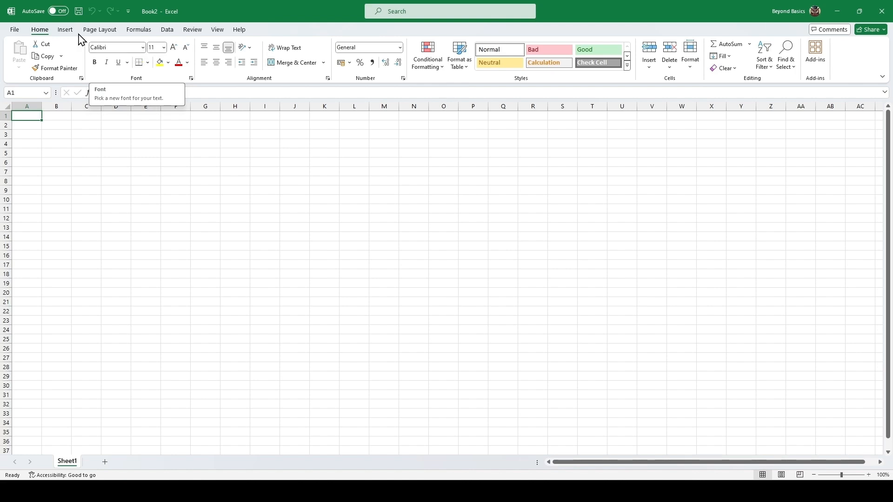
{"action": "left_click", "coordinate": [66, 29]}
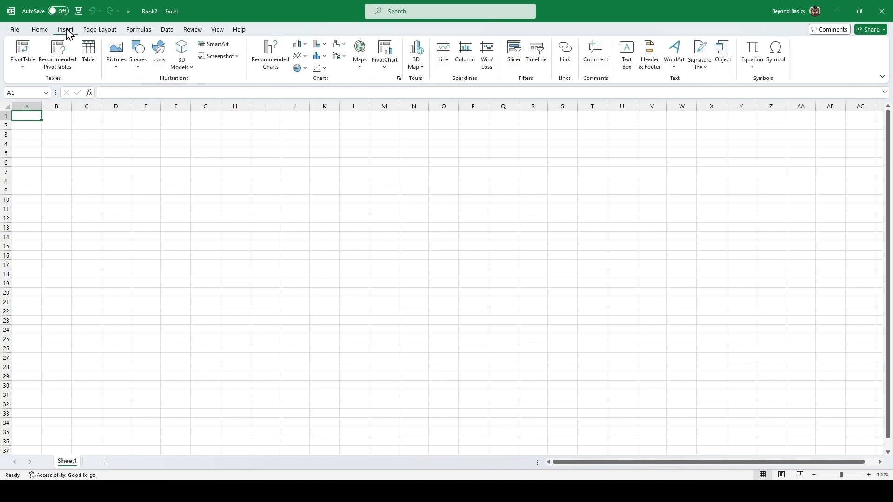
{"action": "left_click", "coordinate": [134, 31]}
{"action": "left_click", "coordinate": [169, 30]}
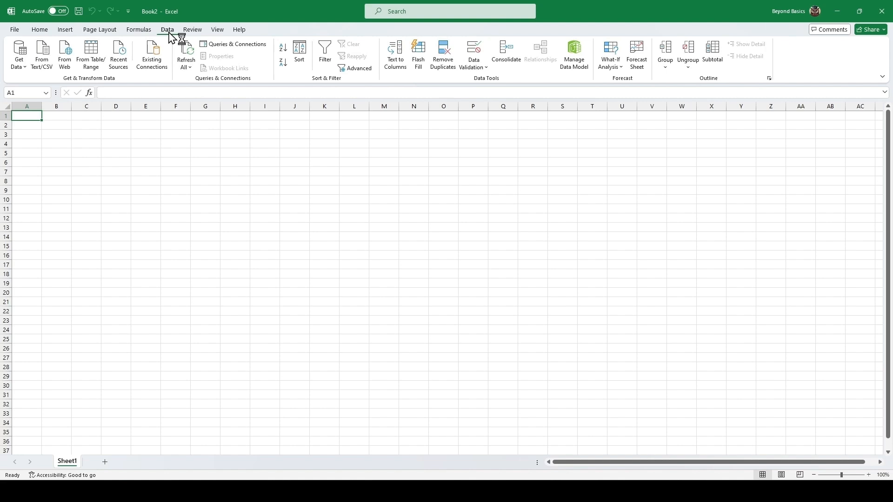
{"action": "left_click", "coordinate": [37, 30]}
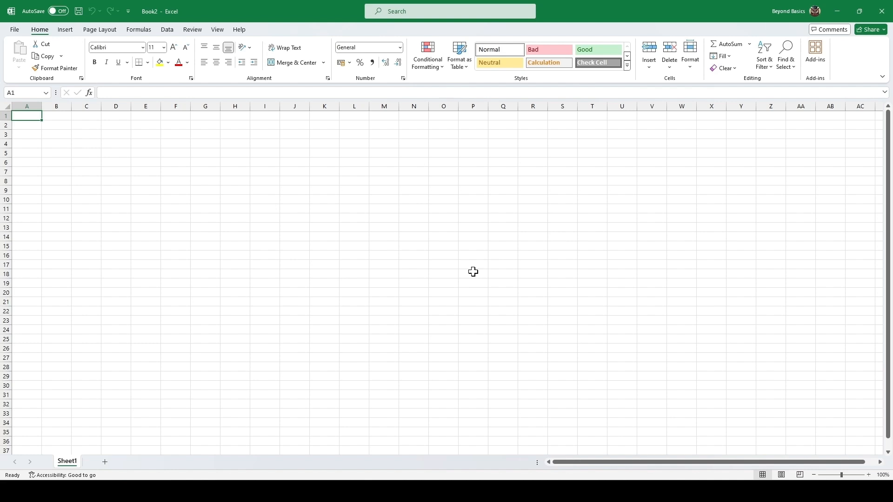
Enlarge the sheet to 160% and select cells F7 and G7, columns G and I, and rows 4 and 6 in turn
{"action": "scroll", "coordinate": [321, 248], "scroll_direction": "up", "scroll_amount": 4}
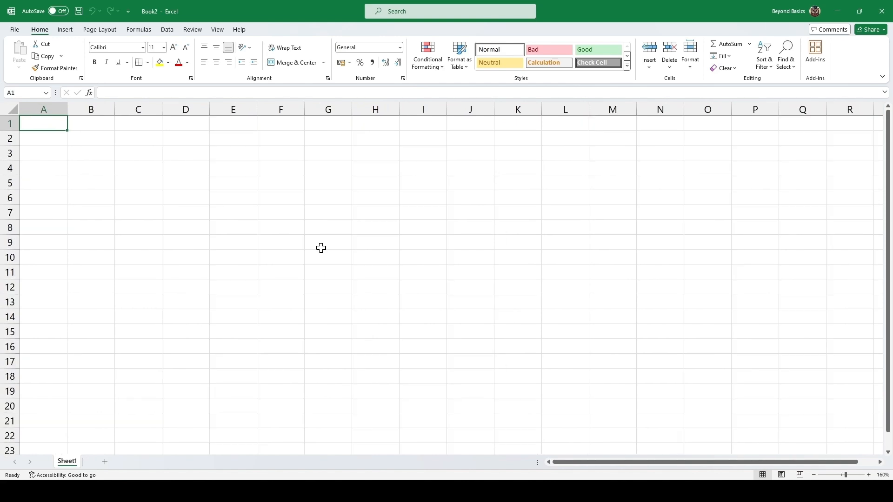
{"action": "left_click", "coordinate": [292, 217]}
{"action": "left_click", "coordinate": [330, 218]}
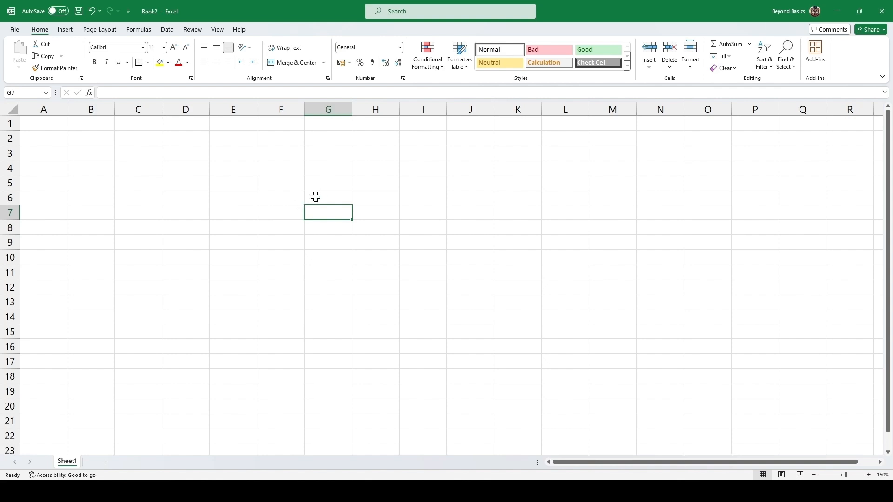
{"action": "left_click", "coordinate": [332, 109]}
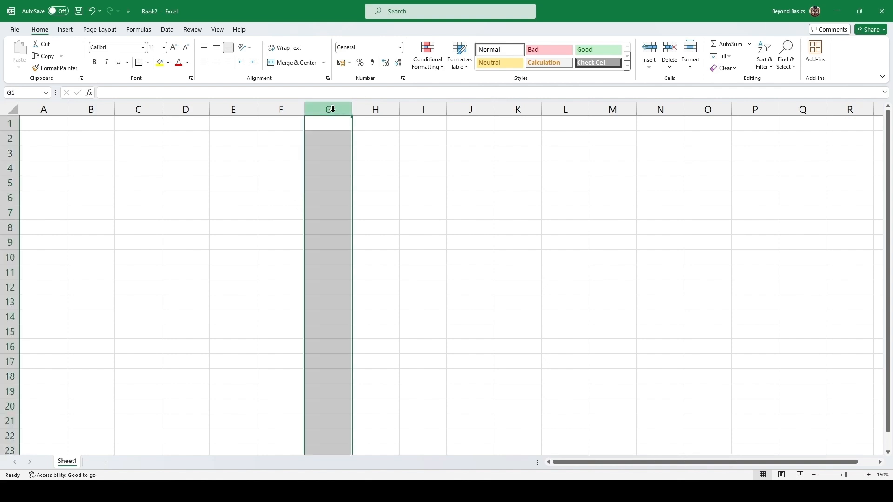
{"action": "left_click", "coordinate": [413, 110]}
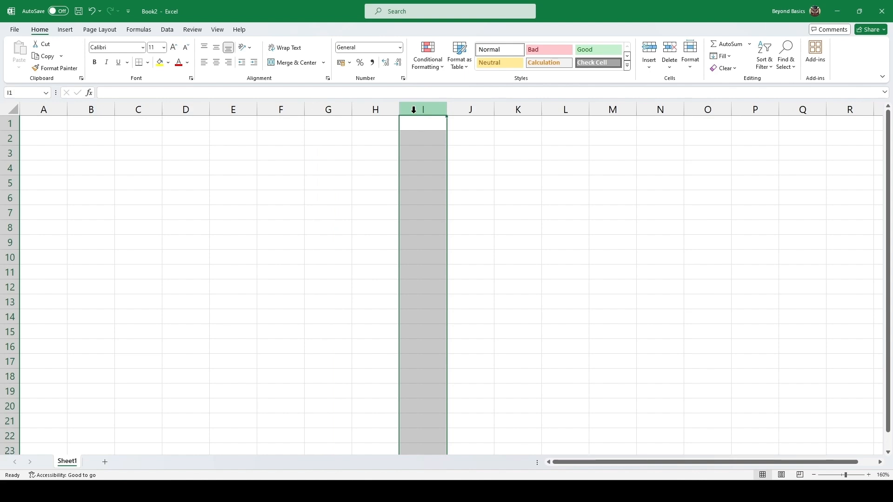
{"action": "left_click", "coordinate": [8, 169]}
{"action": "left_click", "coordinate": [4, 195]}
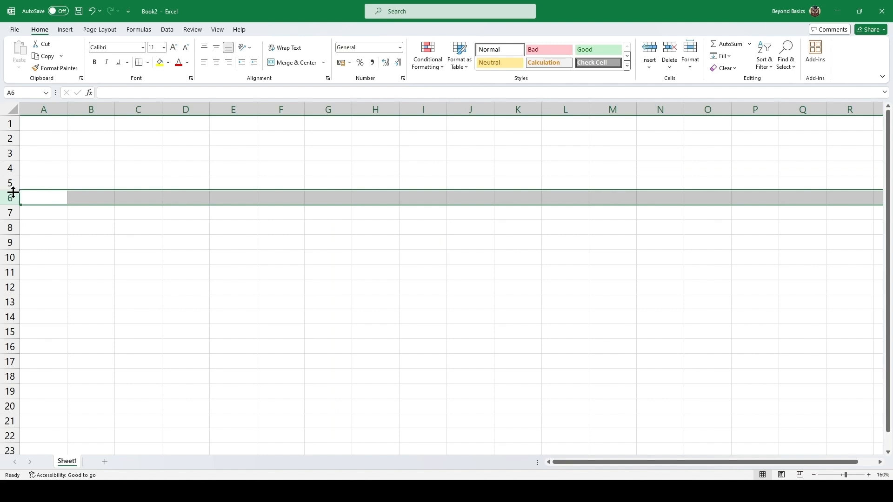
Enter the text ABC123 in cell D7 and keep that cell selected
{"action": "left_click", "coordinate": [187, 214]}
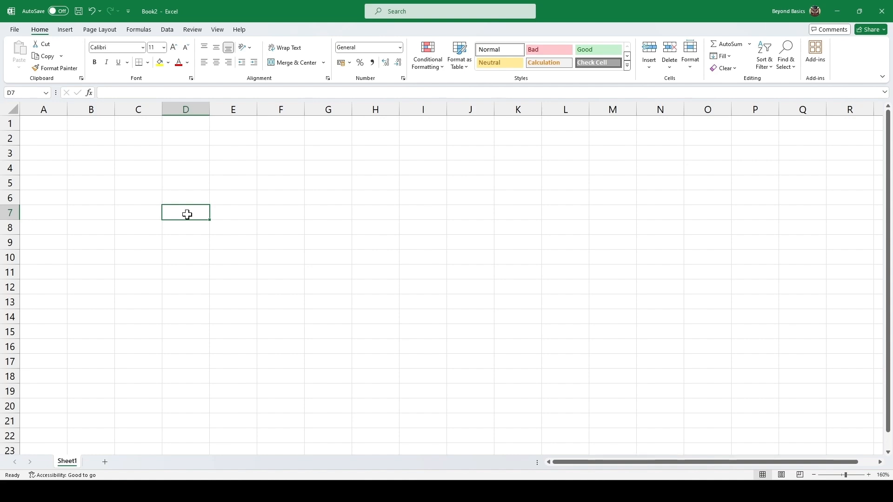
{"action": "type", "text": "ABC"}
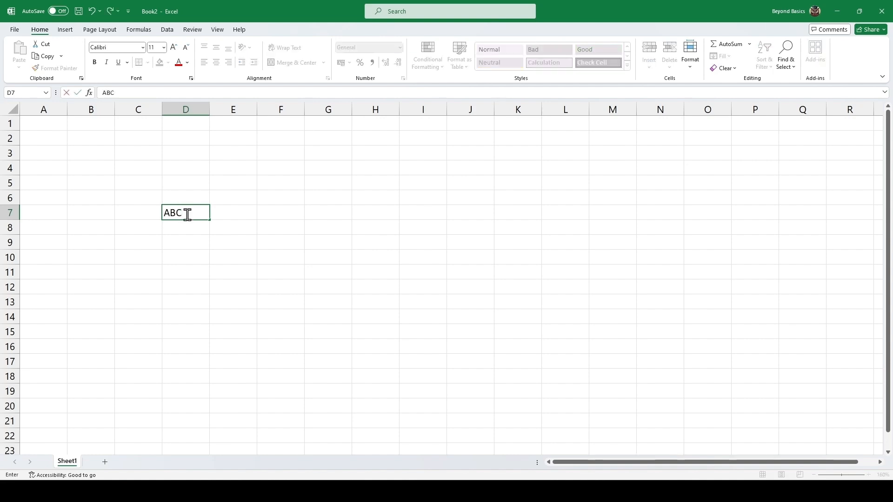
{"action": "type", "text": "123"}
{"action": "key", "text": "ctrl+Return"}
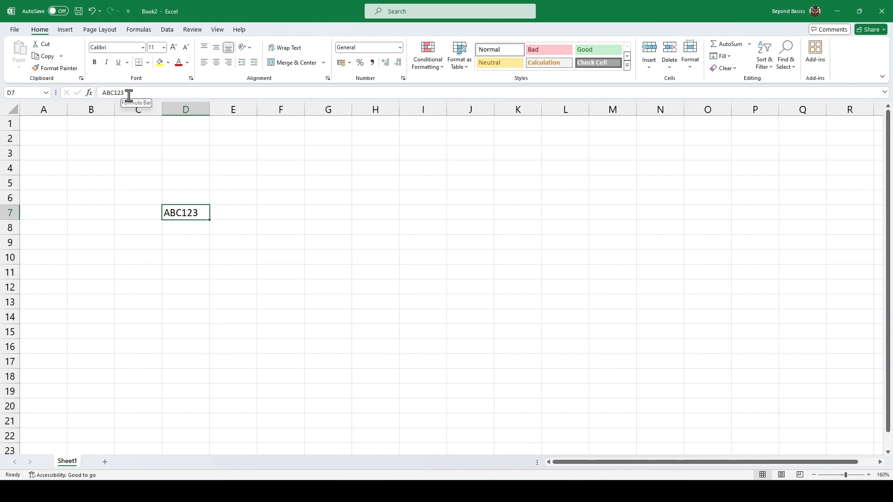
Enter the formula =2+2+4 in cell G6 and keep that cell selected
{"action": "left_click", "coordinate": [336, 197]}
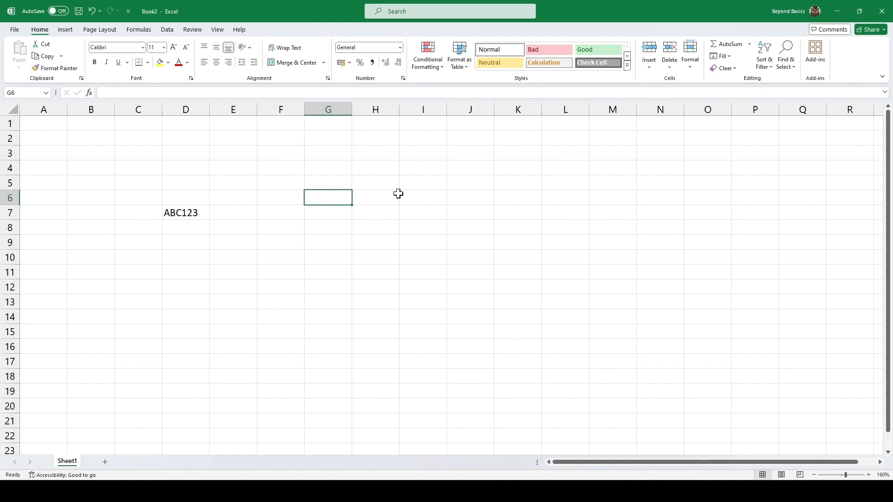
{"action": "type", "text": "="}
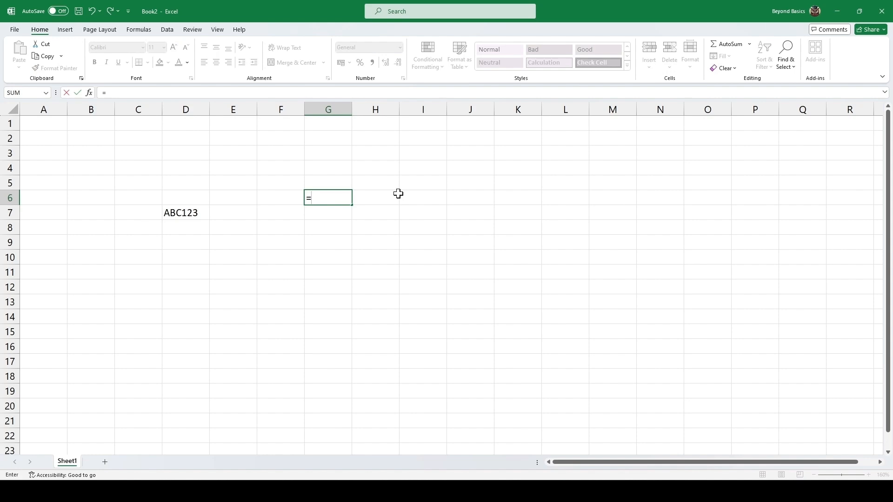
{"action": "key", "text": "Down"}
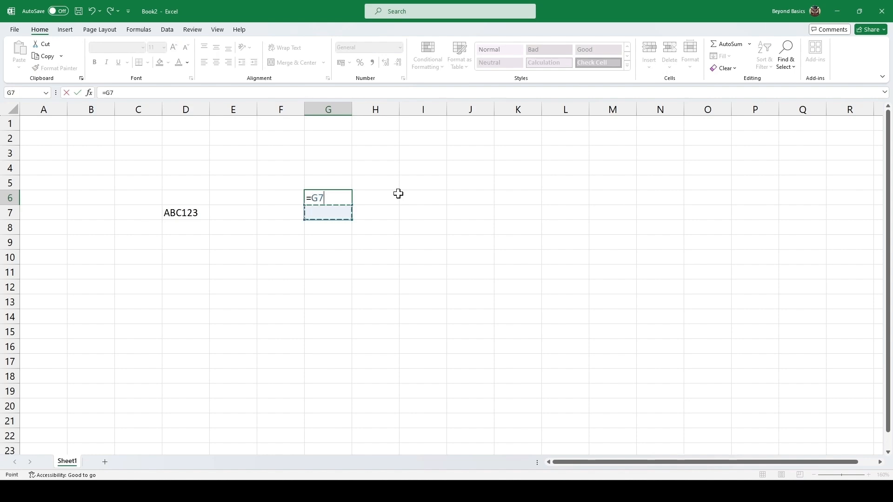
{"action": "key", "text": "BackSpace"}
{"action": "key", "text": "BackSpace"}
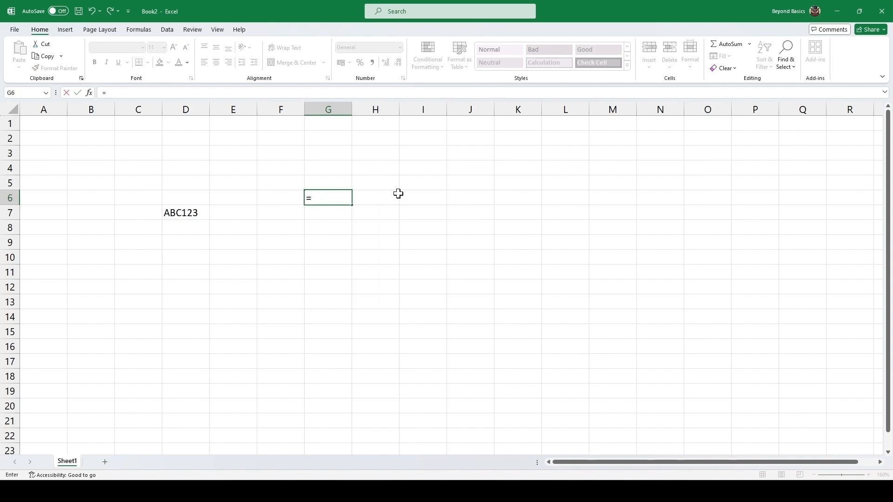
{"action": "type", "text": "2+2+"}
{"action": "key", "text": "Num_Lock"}
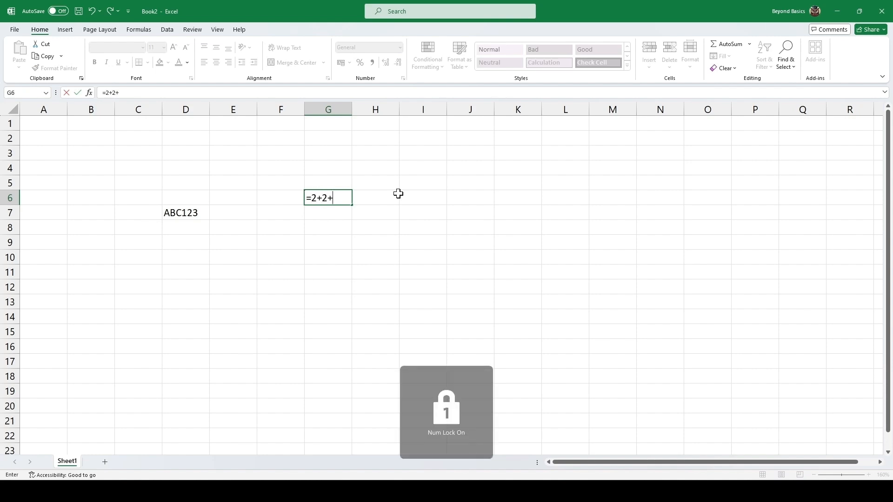
{"action": "type", "text": "4"}
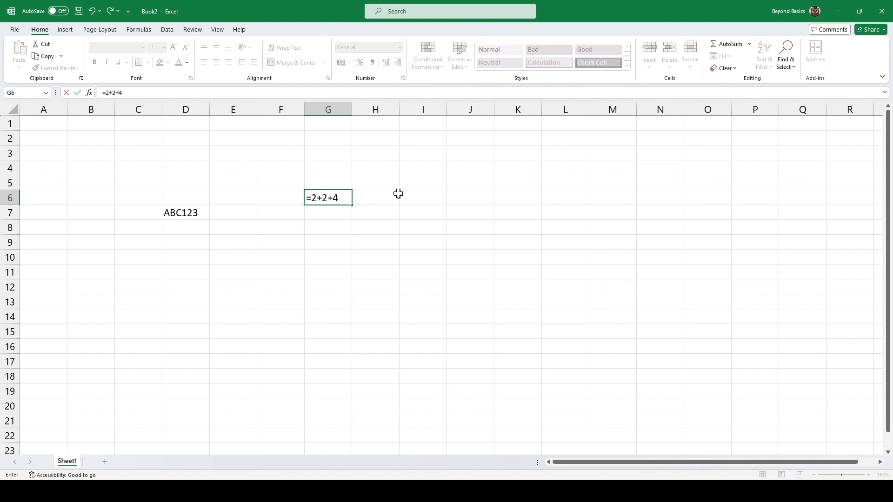
{"action": "key", "text": "ctrl+Return"}
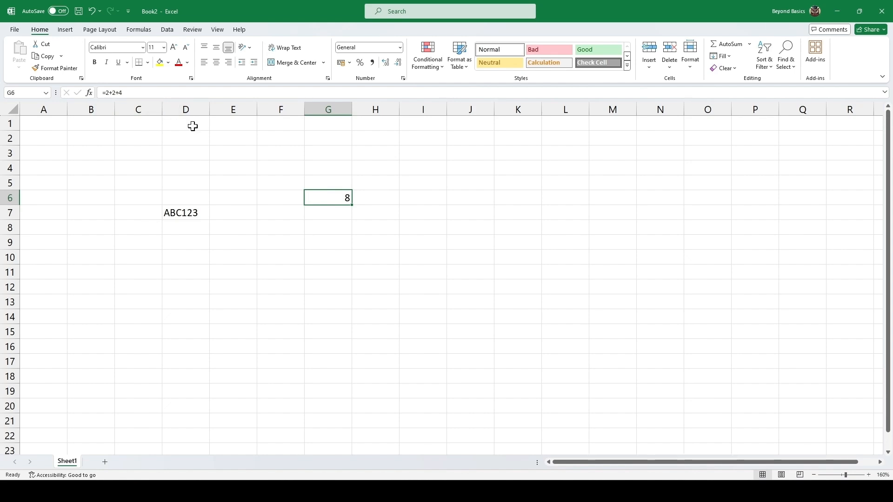
Open the formula in cell G6 for editing two different ways, closing it each time without altering it
{"action": "double_click", "coordinate": [338, 197]}
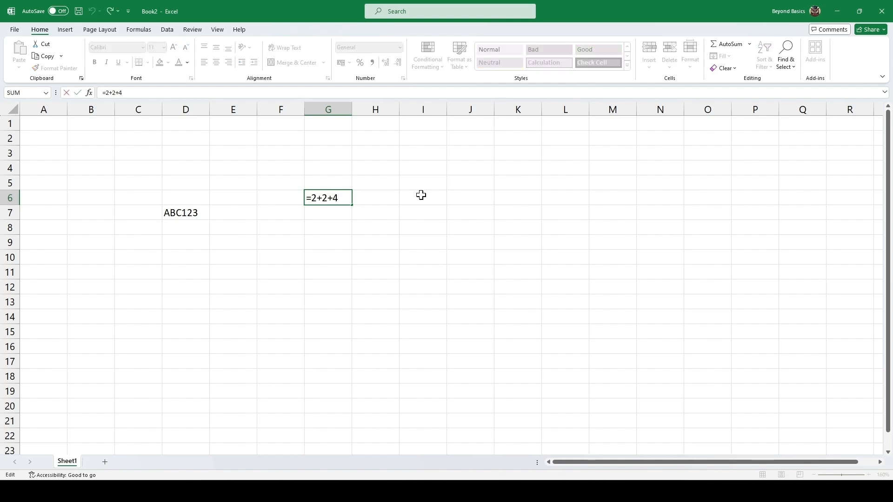
{"action": "key", "text": "ctrl+Return"}
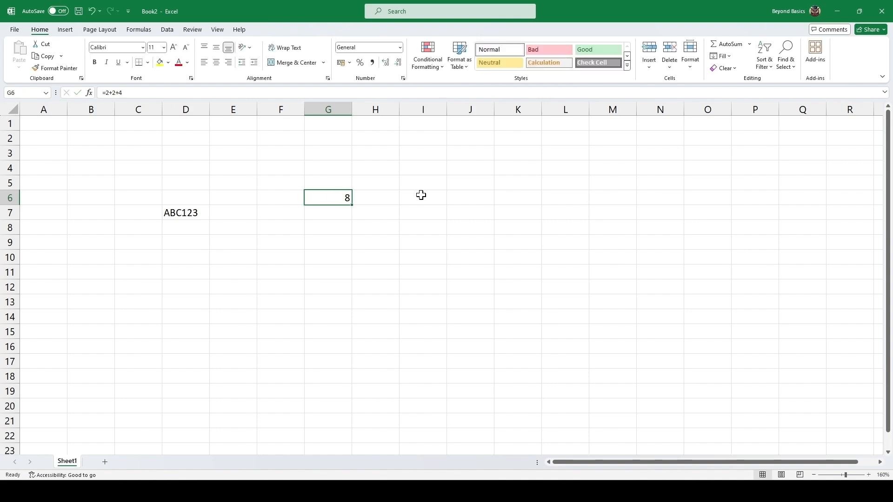
{"action": "key", "text": "F2"}
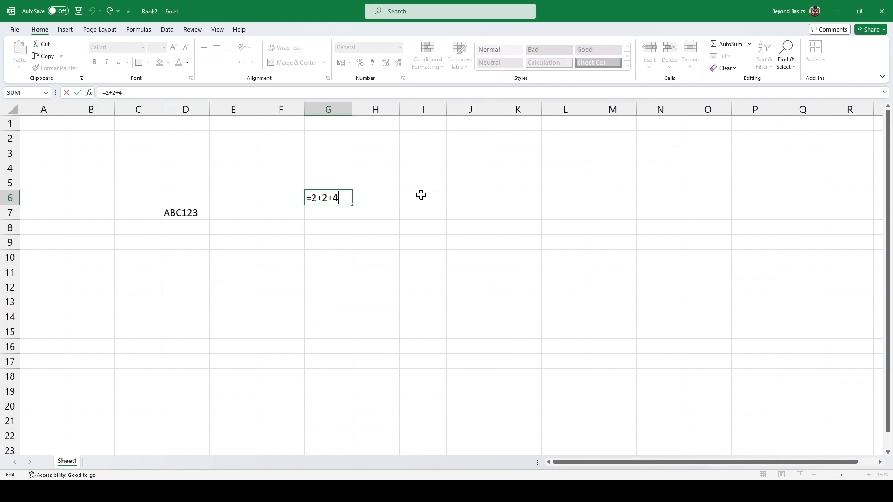
{"action": "key", "text": "ctrl+Return"}
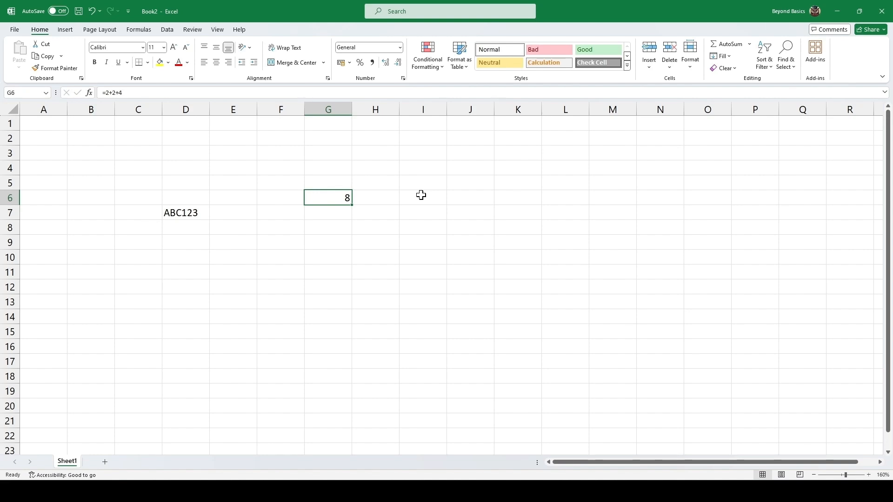
Enter the value 5 in cell G7, directly below the =2+2+4 formula
{"action": "key", "text": "Down"}
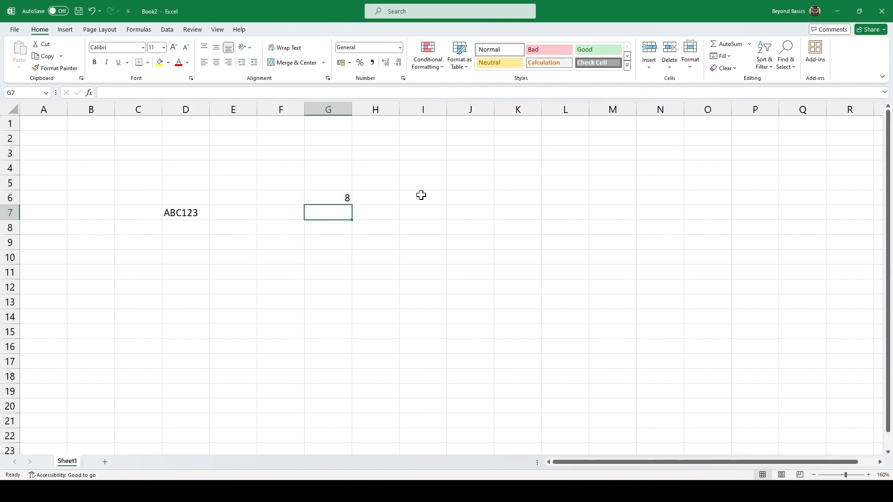
{"action": "type", "text": "5"}
{"action": "key", "text": "Return"}
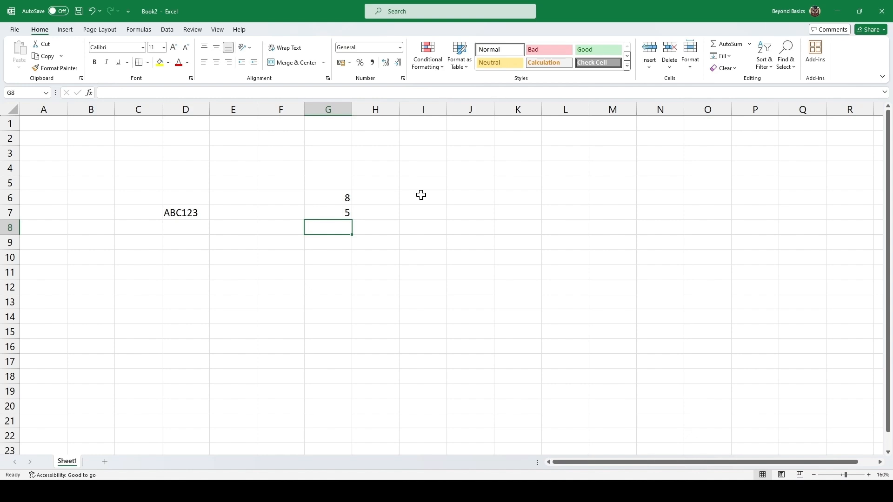
Add the two cells above in G8 with the cell-reference formula =G6+G7
{"action": "type", "text": "="}
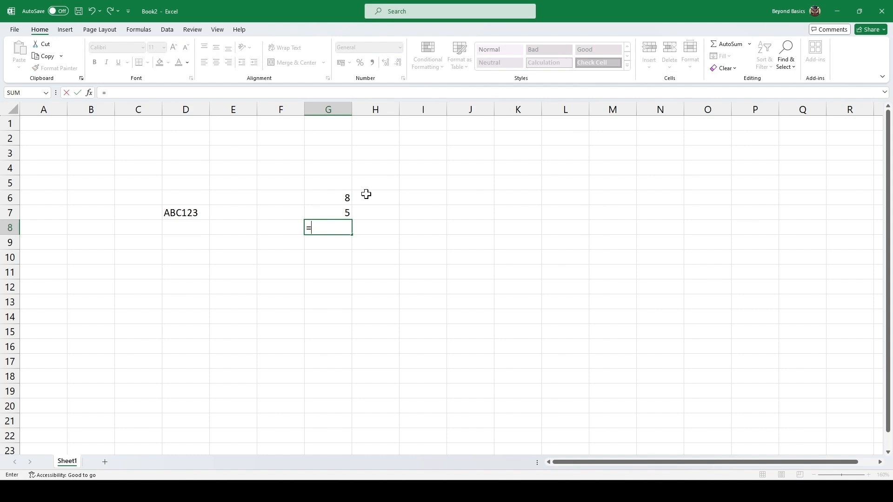
{"action": "left_click", "coordinate": [341, 197]}
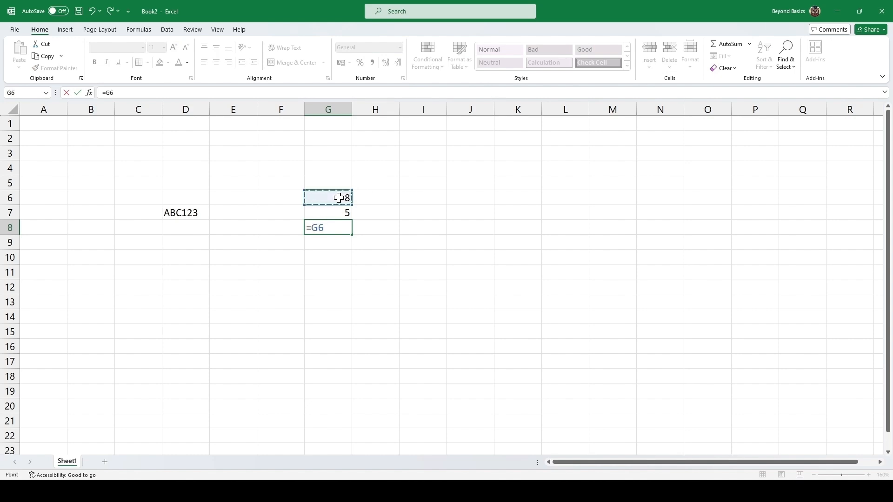
{"action": "type", "text": "+"}
{"action": "left_click", "coordinate": [339, 213]}
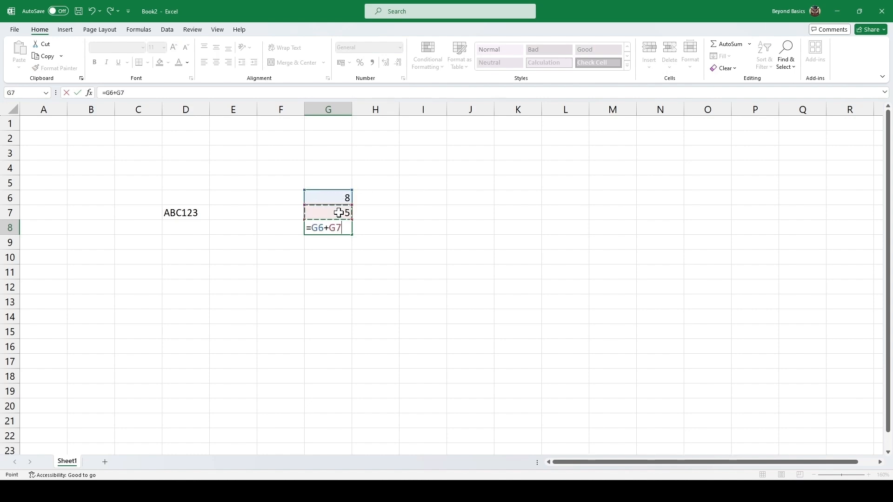
{"action": "key", "text": "Return"}
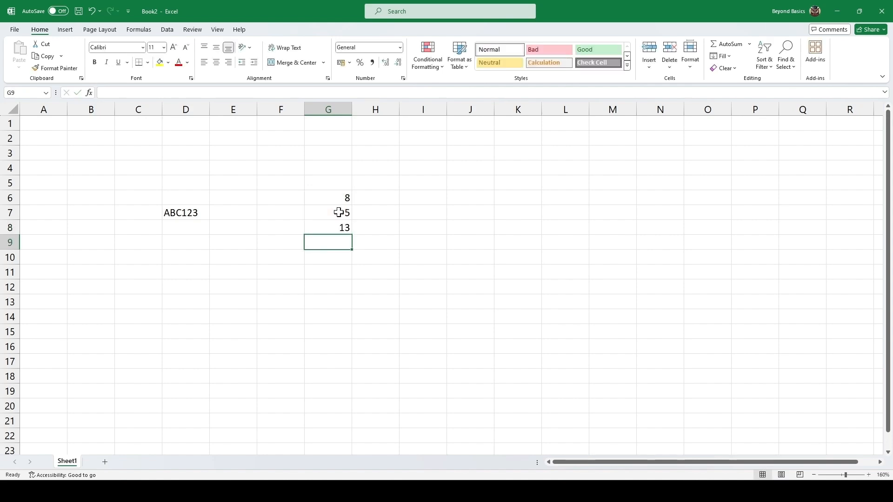
Change the value in cell G7 to 8
{"action": "left_click", "coordinate": [345, 214]}
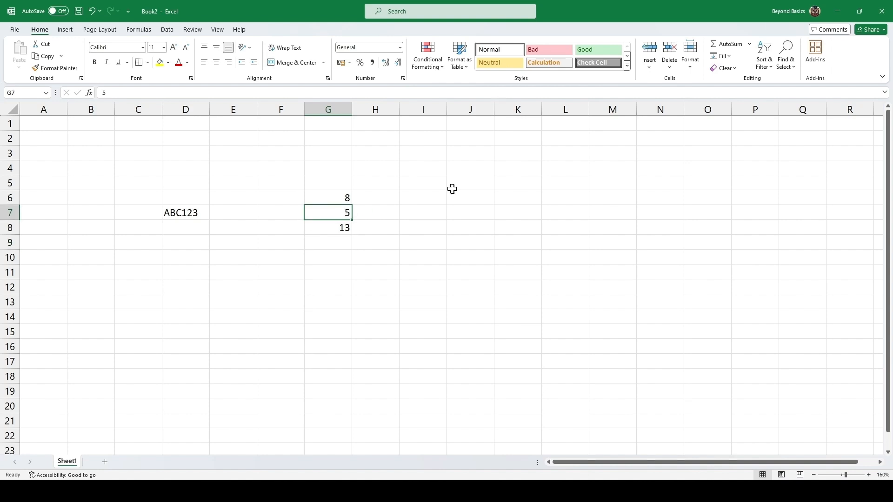
{"action": "type", "text": "8"}
{"action": "key", "text": "Return"}
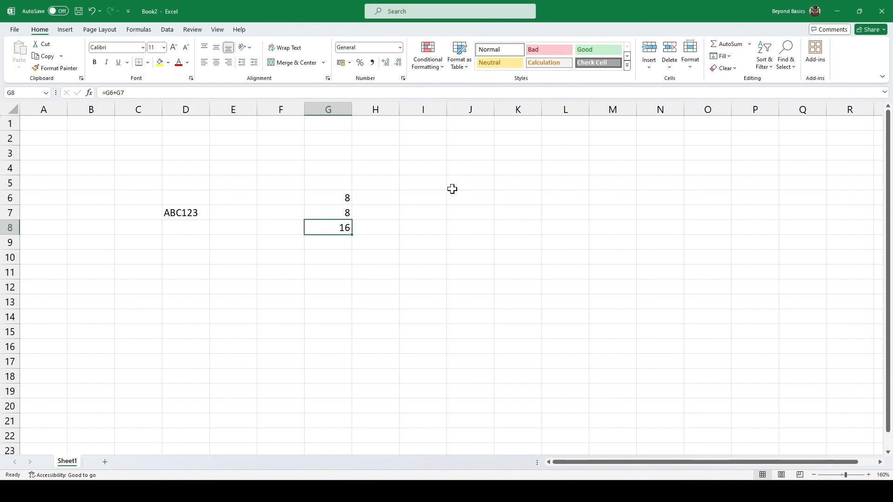
Enter the formula =G8+45 in cell G9, adding a fixed number to the cell above
{"action": "key", "text": "Down"}
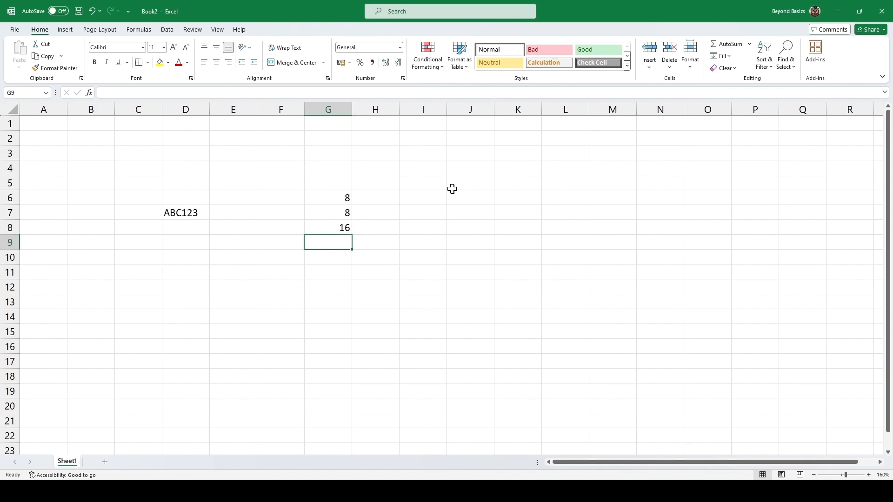
{"action": "type", "text": "="}
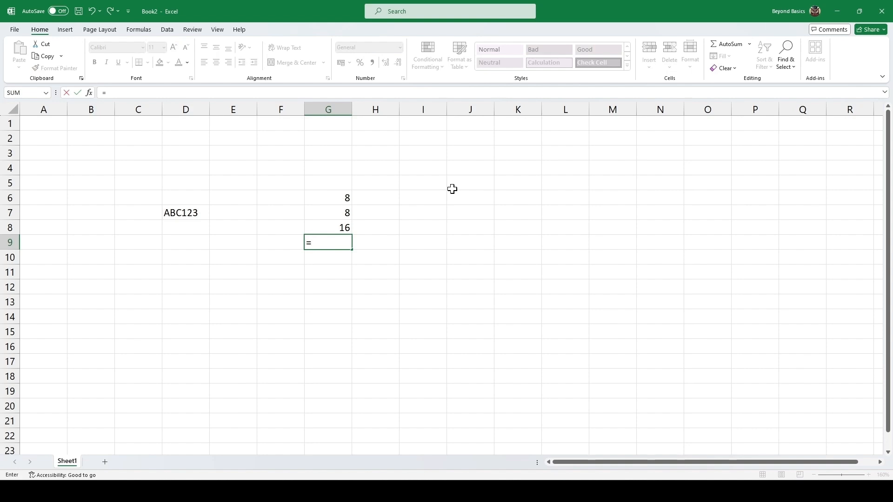
{"action": "key", "text": "Up"}
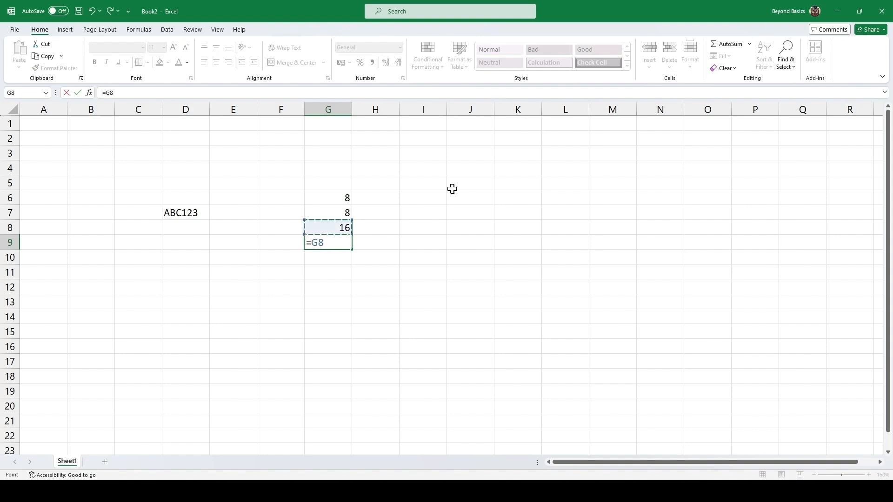
{"action": "type", "text": "+45"}
{"action": "key", "text": "Return"}
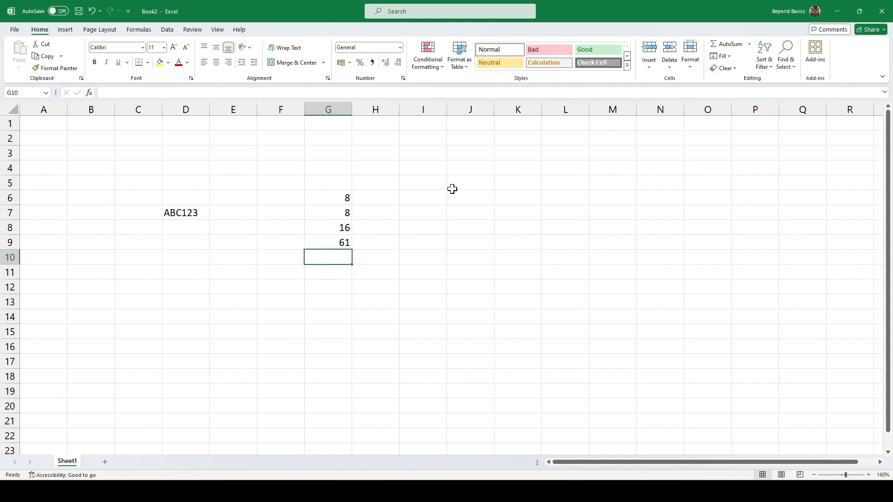
Subtract G8 from G9 in cell G10 with the formula =G9-G8
{"action": "type", "text": "="}
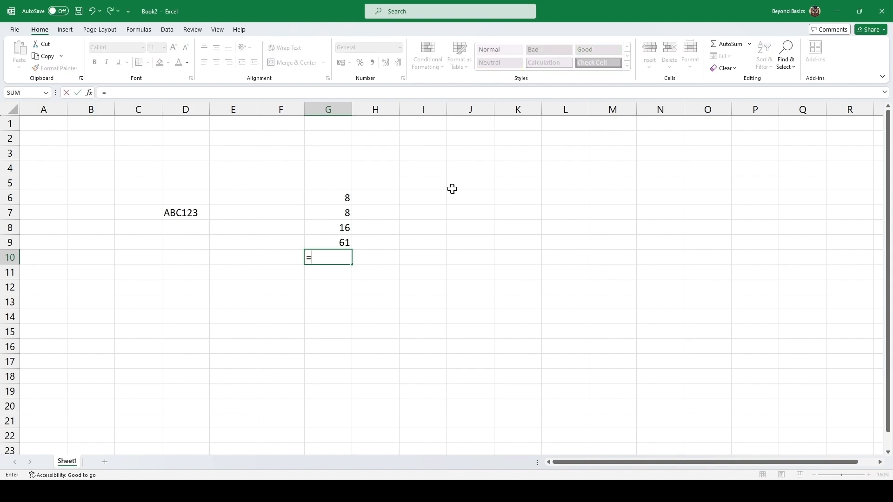
{"action": "left_click", "coordinate": [340, 243]}
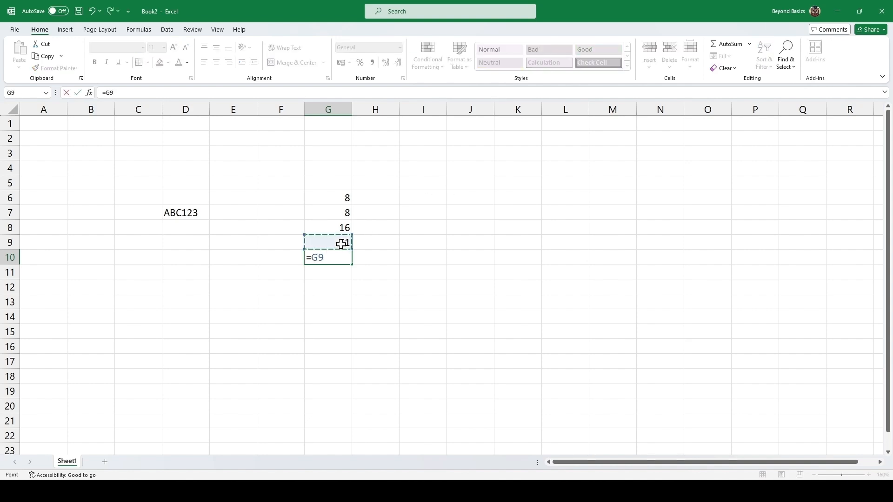
{"action": "type", "text": "-"}
{"action": "left_click", "coordinate": [343, 227]}
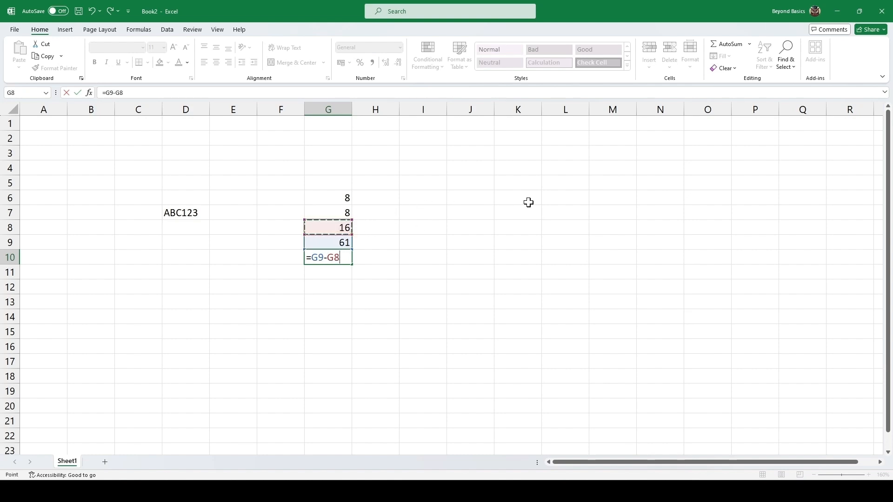
{"action": "key", "text": "Return"}
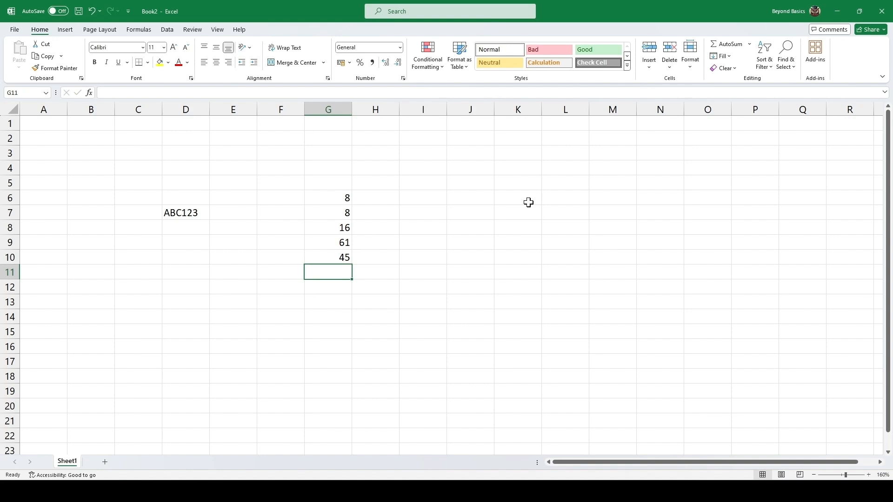
Multiply the two cells above in G11 with the formula =G10*G9
{"action": "type", "text": "="}
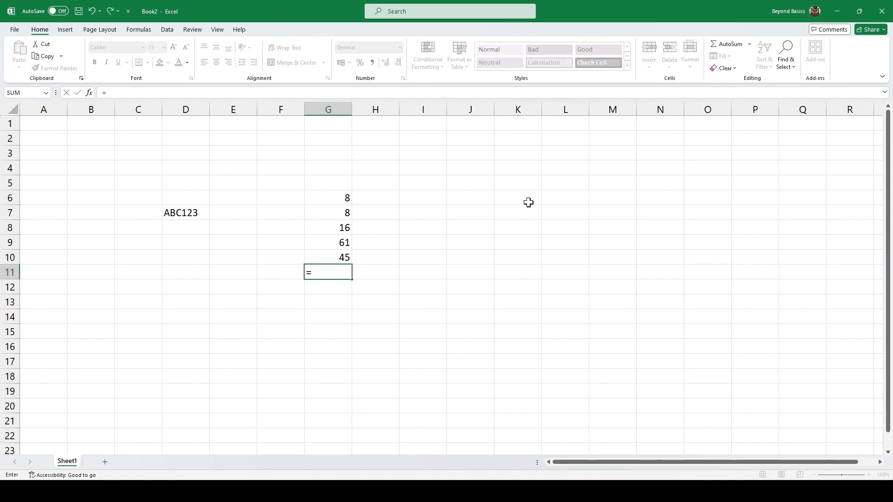
{"action": "left_click", "coordinate": [334, 253]}
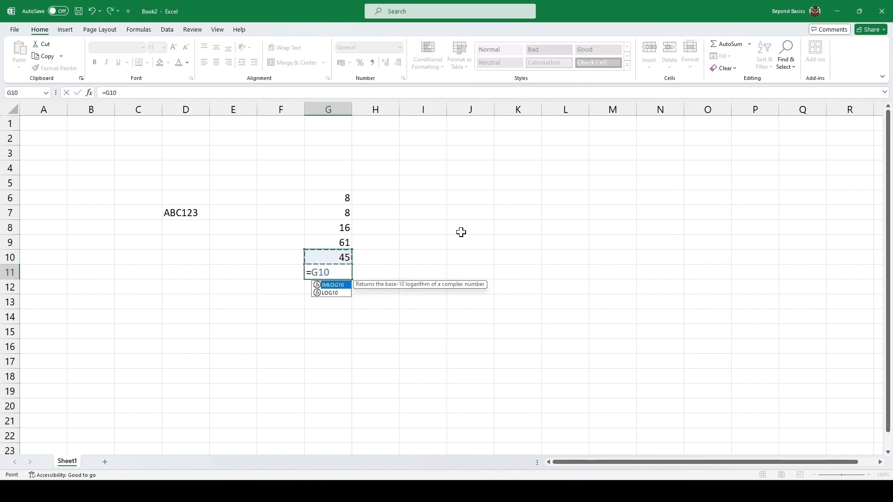
{"action": "type", "text": "*"}
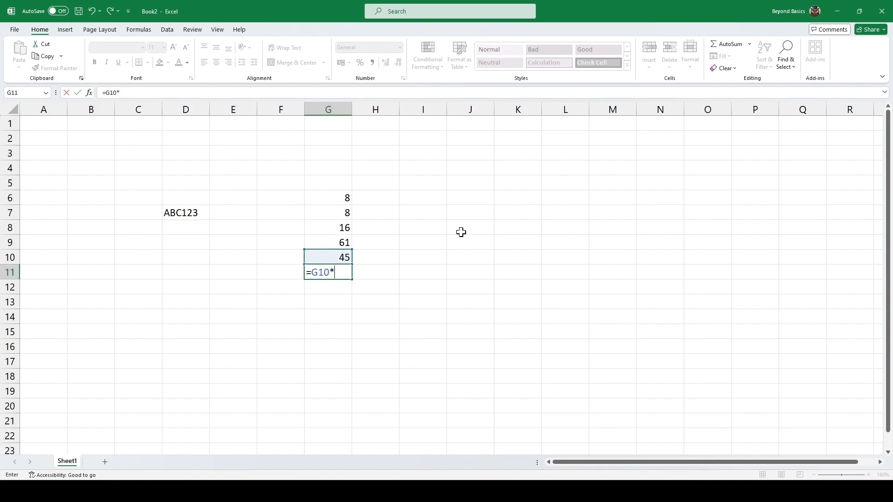
{"action": "left_click", "coordinate": [336, 240]}
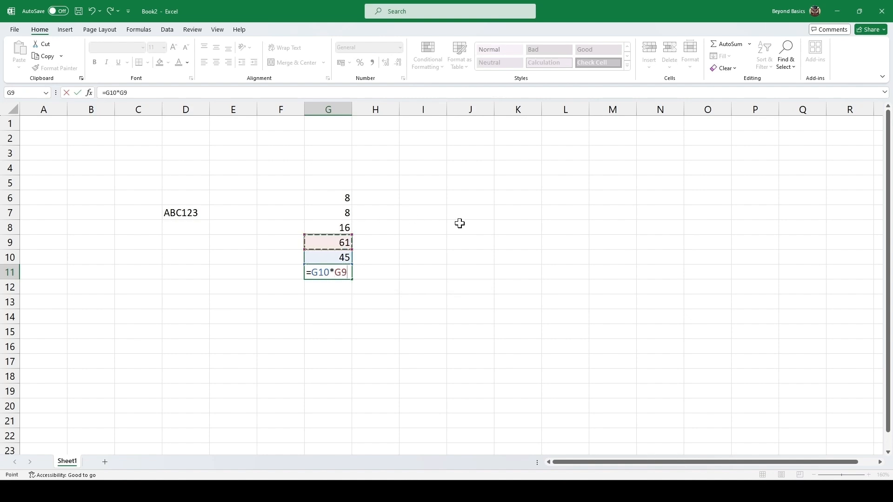
{"action": "key", "text": "Return"}
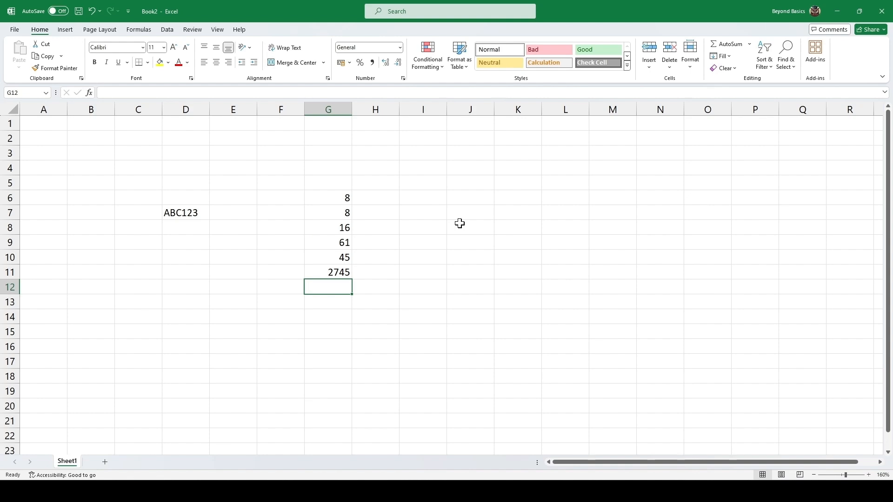
Divide G11 by G10 in cell G12 with the formula =G11/G10
{"action": "type", "text": "="}
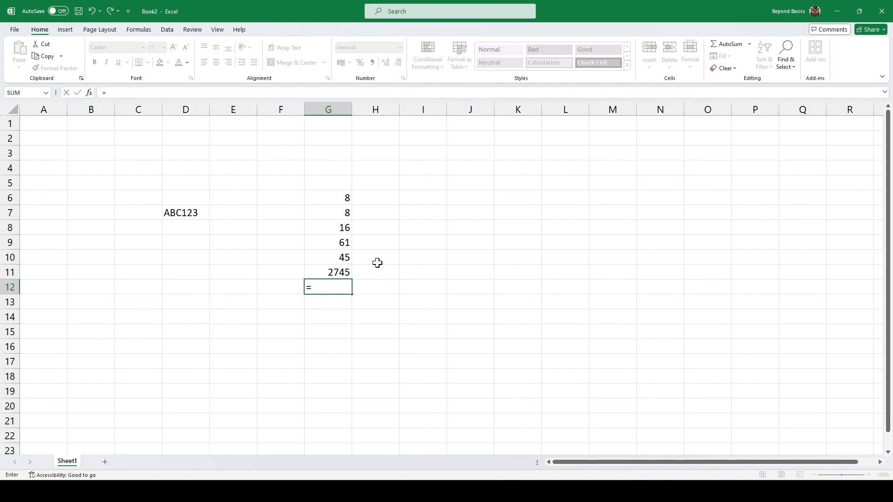
{"action": "left_click", "coordinate": [343, 274]}
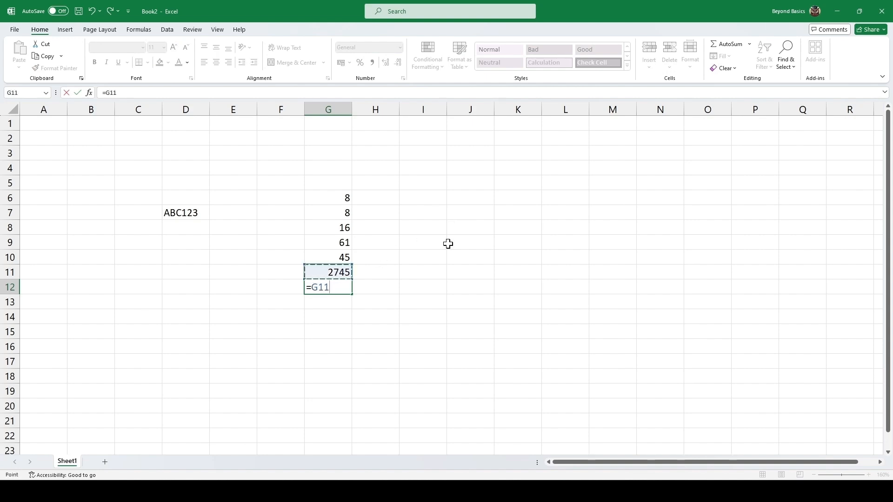
{"action": "type", "text": "/"}
{"action": "left_click", "coordinate": [347, 257]}
{"action": "key", "text": "Return"}
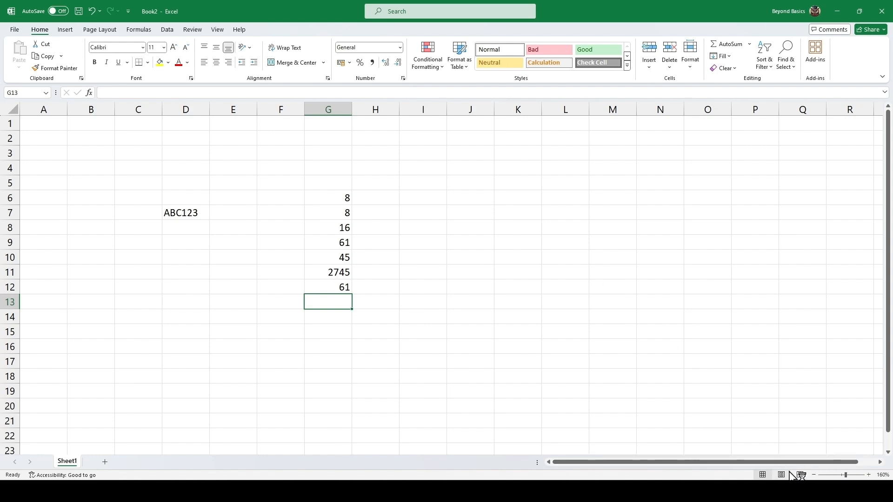
Zoom the worksheet in to 180% and back out to 160%
{"action": "left_click", "coordinate": [869, 475]}
{"action": "left_click", "coordinate": [869, 475]}
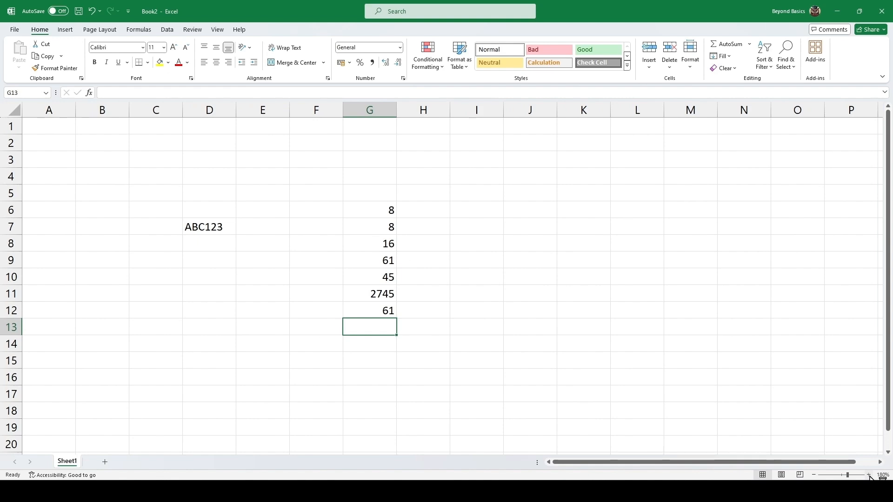
{"action": "left_click", "coordinate": [813, 474]}
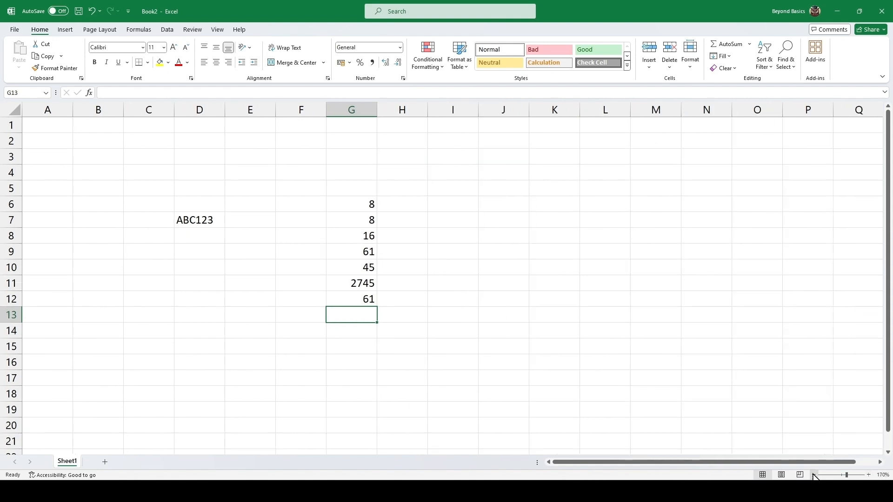
{"action": "left_click", "coordinate": [814, 475]}
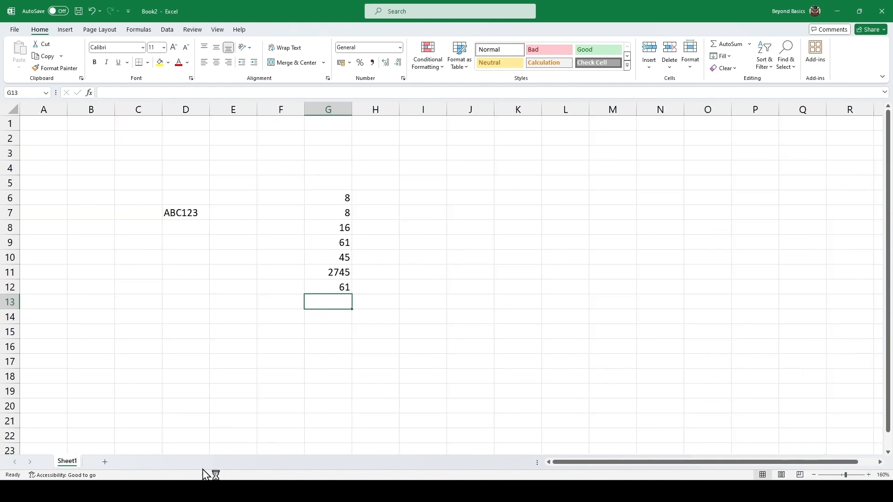
Add three new worksheets: one after Sheet1, and two more each inserted before the active sheet
{"action": "left_click", "coordinate": [105, 463]}
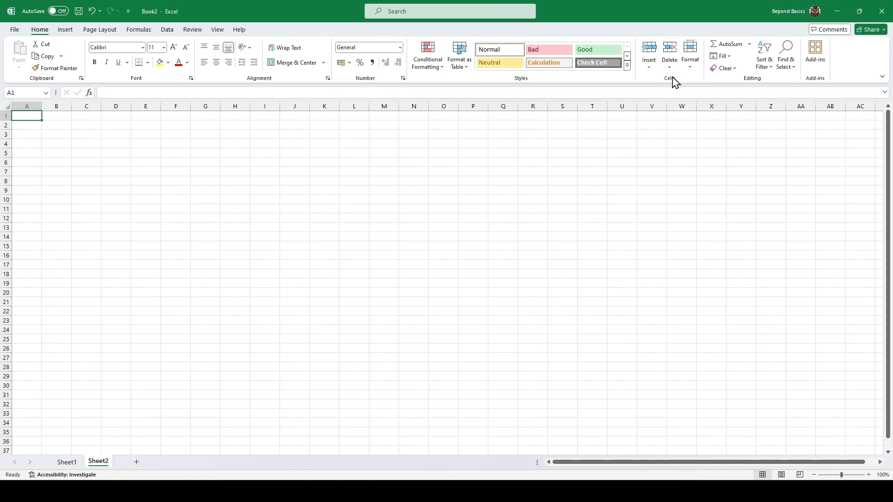
{"action": "left_click", "coordinate": [650, 70]}
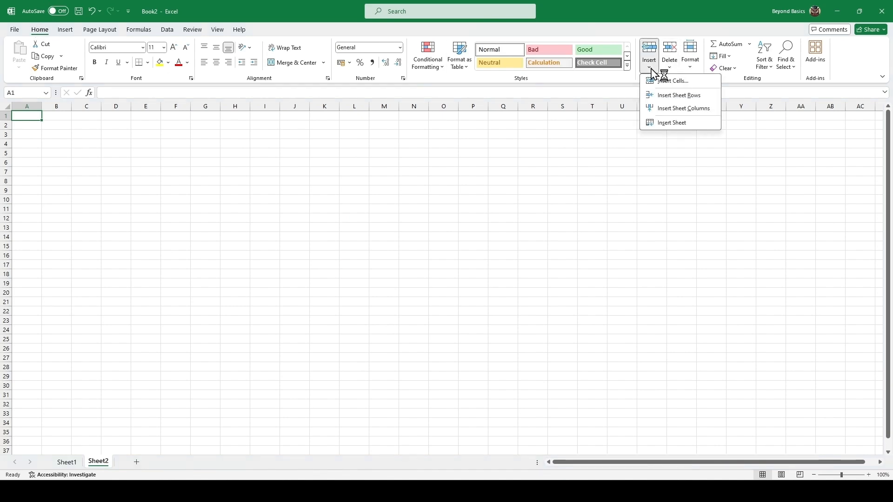
{"action": "left_click", "coordinate": [670, 123]}
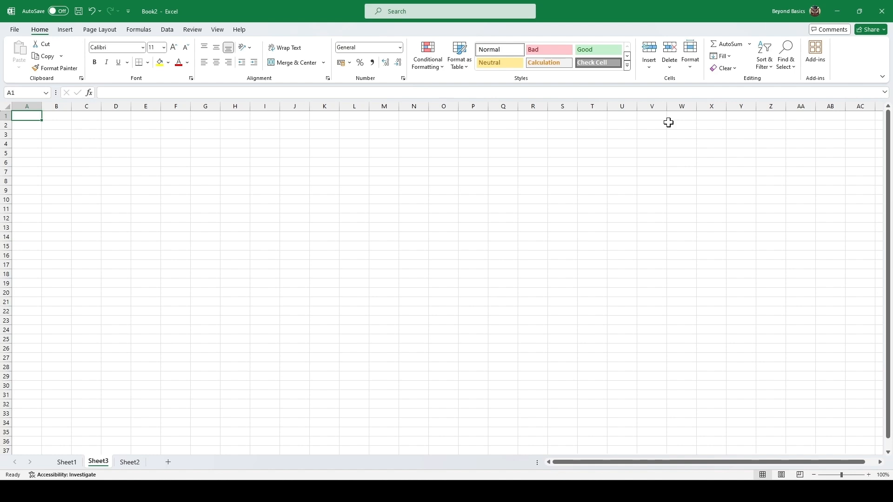
{"action": "key", "text": "shift+F11"}
Delete the two most recently inserted worksheets, Sheet4 and Sheet3, keeping Sheet1 and Sheet2
{"action": "right_click", "coordinate": [98, 464]}
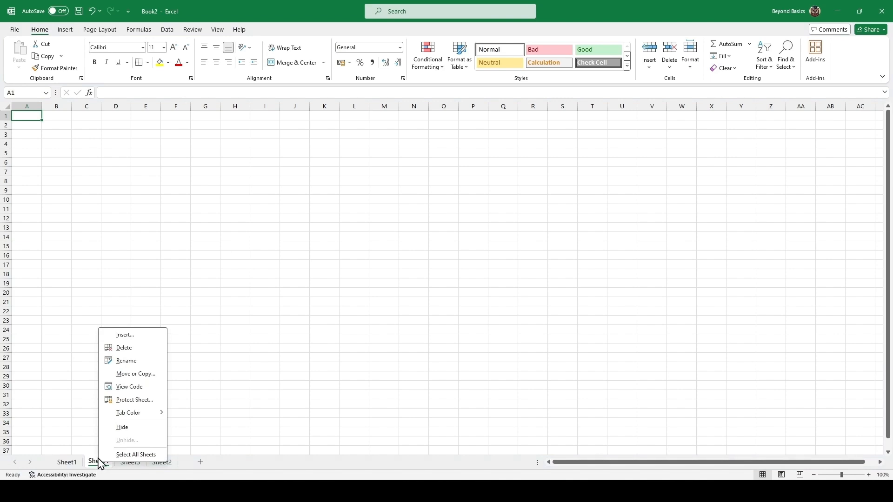
{"action": "left_click", "coordinate": [125, 348]}
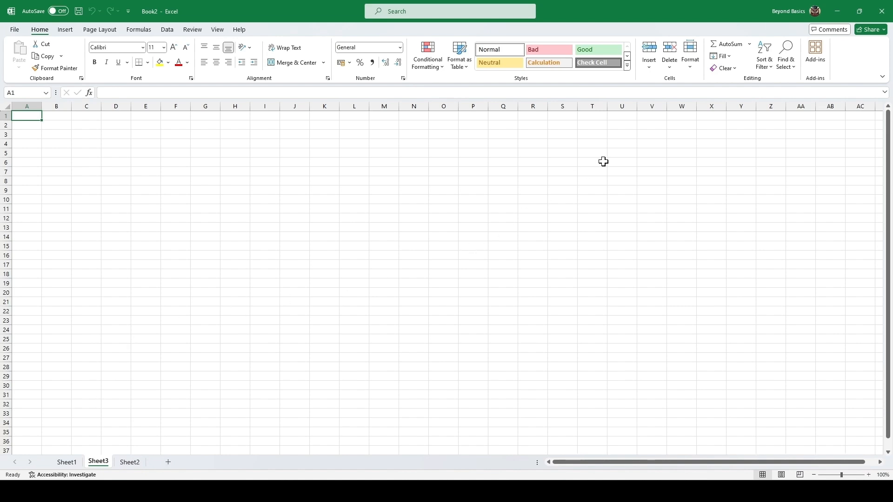
{"action": "left_click", "coordinate": [674, 67]}
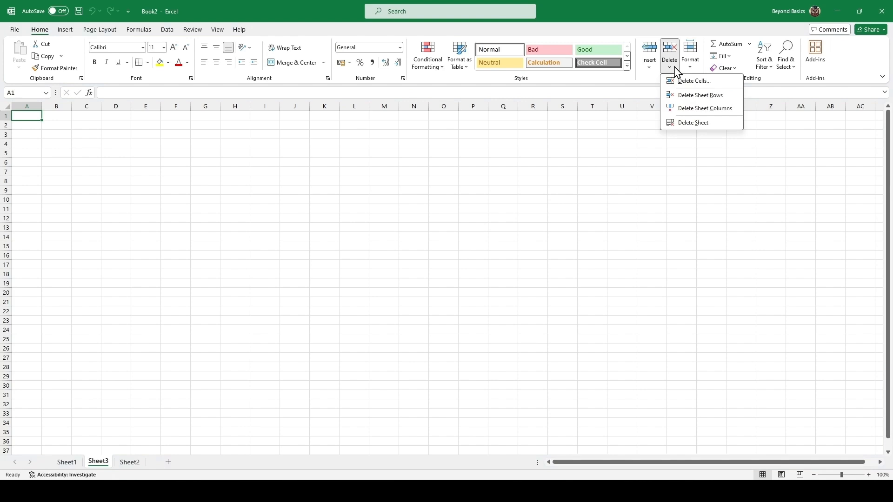
{"action": "left_click", "coordinate": [695, 123]}
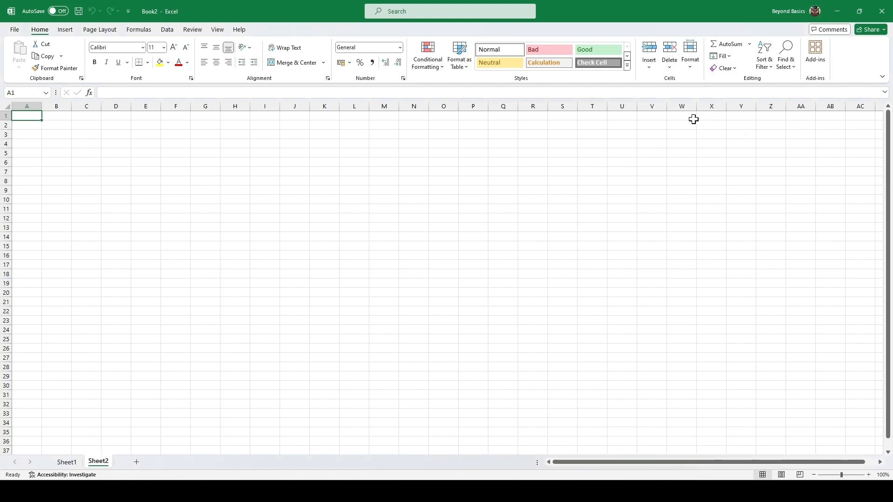
Rename the worksheet Sheet1 as DER
{"action": "left_click", "coordinate": [70, 463]}
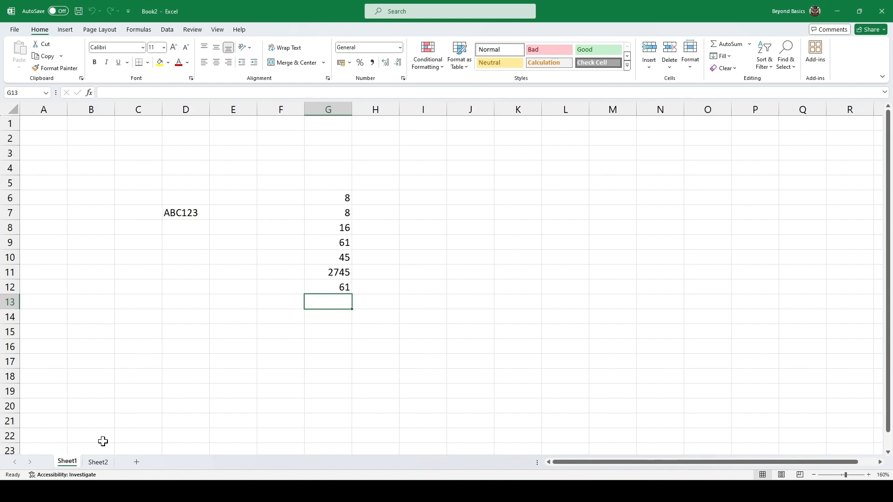
{"action": "double_click", "coordinate": [68, 462]}
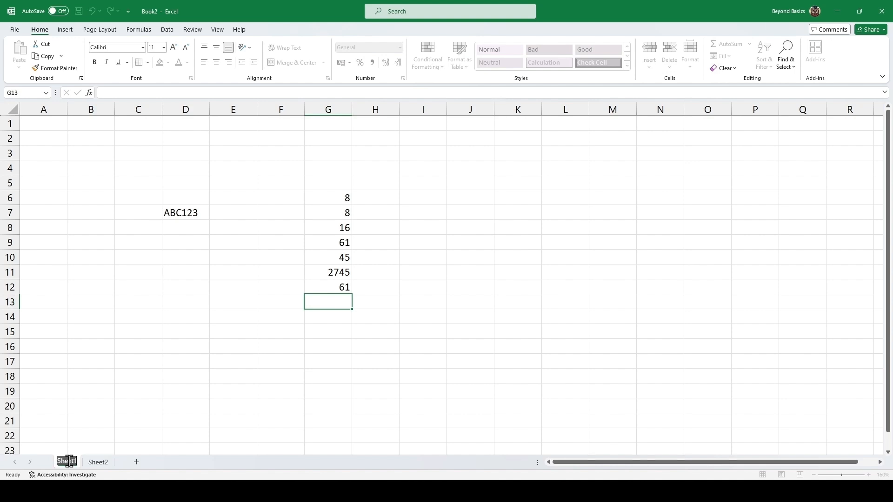
{"action": "type", "text": "DER"}
{"action": "key", "text": "Return"}
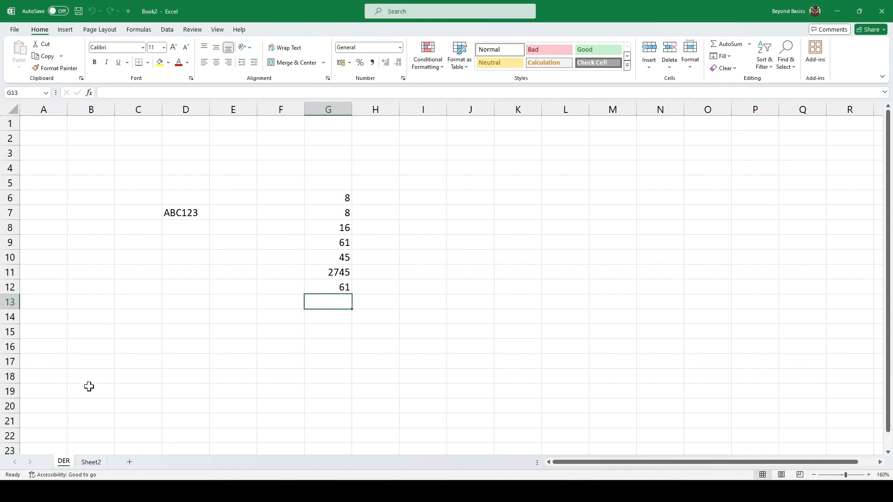
Color the DER sheet tab with a dark green theme color and switch to Sheet2
{"action": "right_click", "coordinate": [65, 462]}
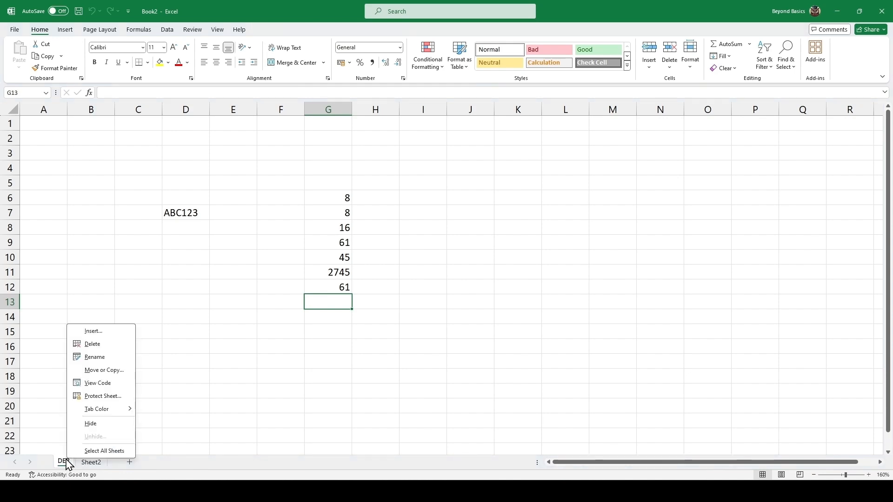
{"action": "mouse_move", "coordinate": [98, 409]}
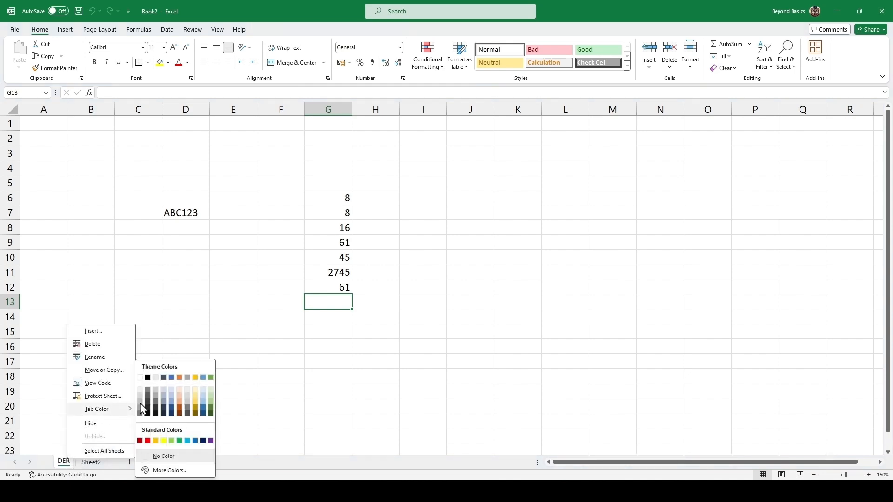
{"action": "left_click", "coordinate": [211, 408]}
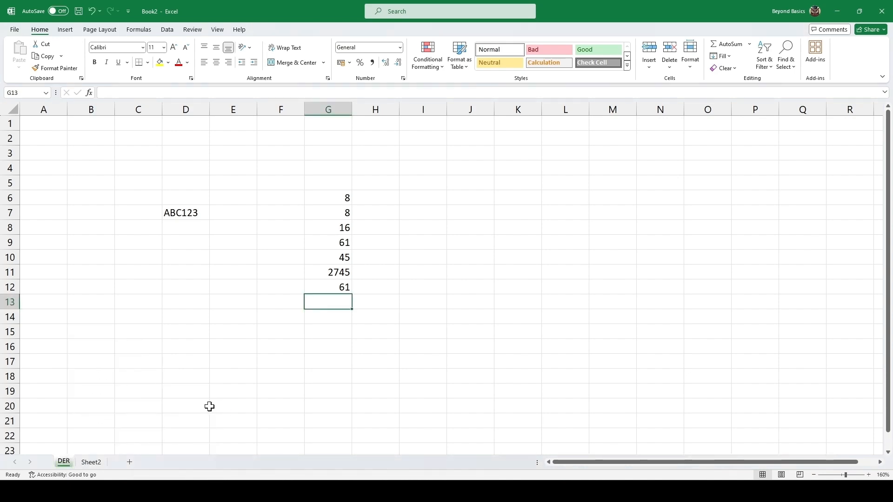
{"action": "left_click", "coordinate": [209, 406]}
{"action": "left_click", "coordinate": [90, 462]}
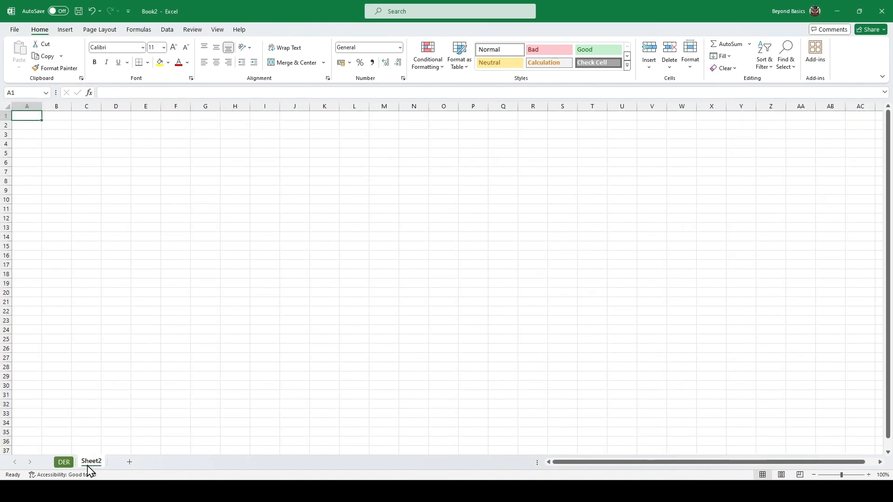
Create a copy of the DER worksheet in Book2, placed at the end of the sheets
{"action": "left_click", "coordinate": [64, 462]}
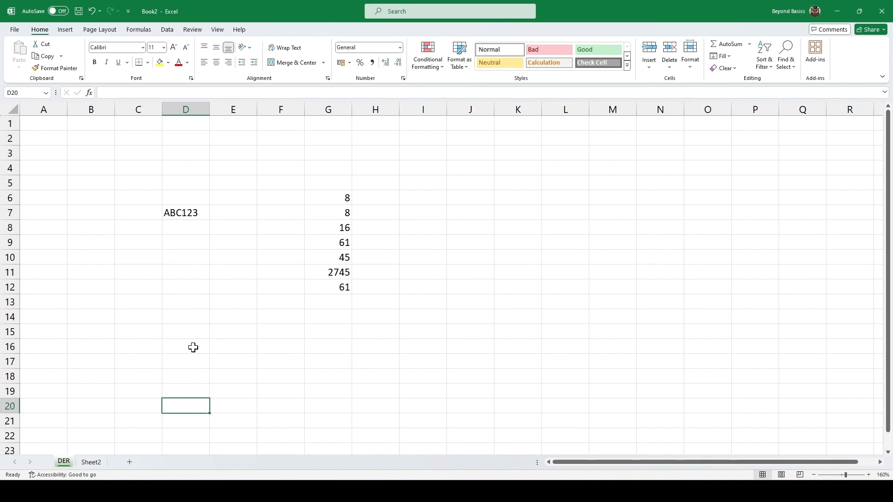
{"action": "right_click", "coordinate": [68, 461]}
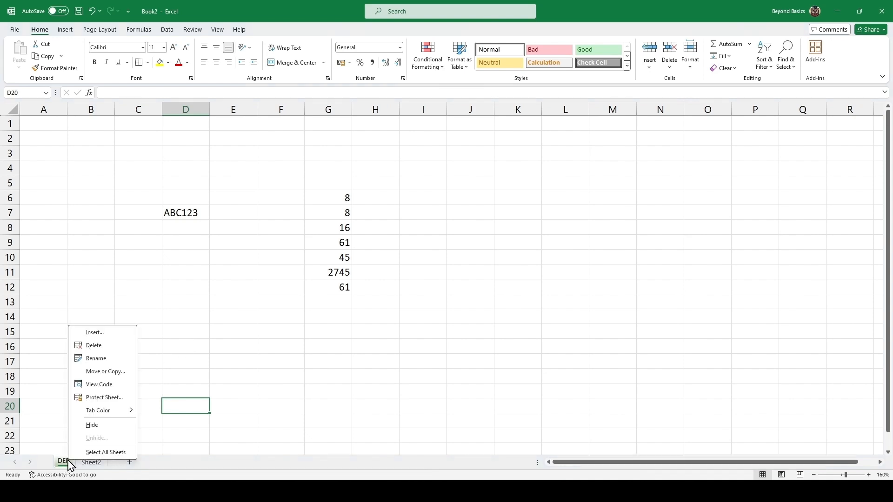
{"action": "left_click", "coordinate": [120, 373]}
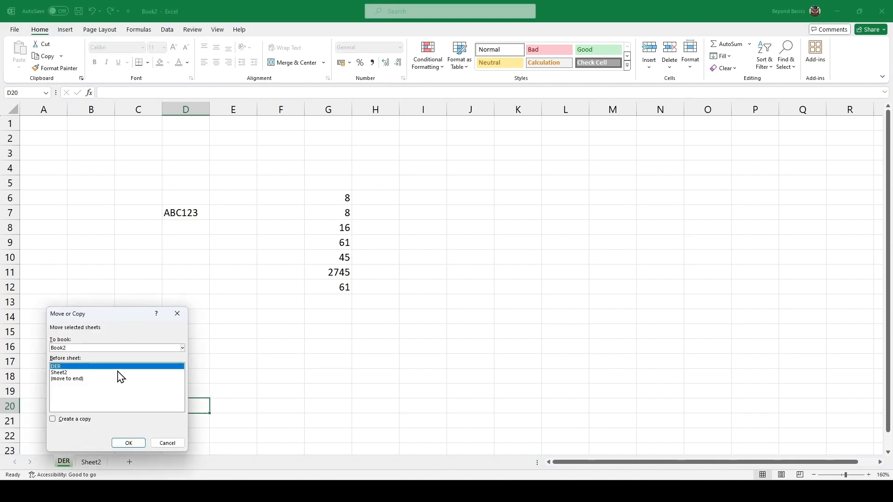
{"action": "left_click", "coordinate": [109, 348]}
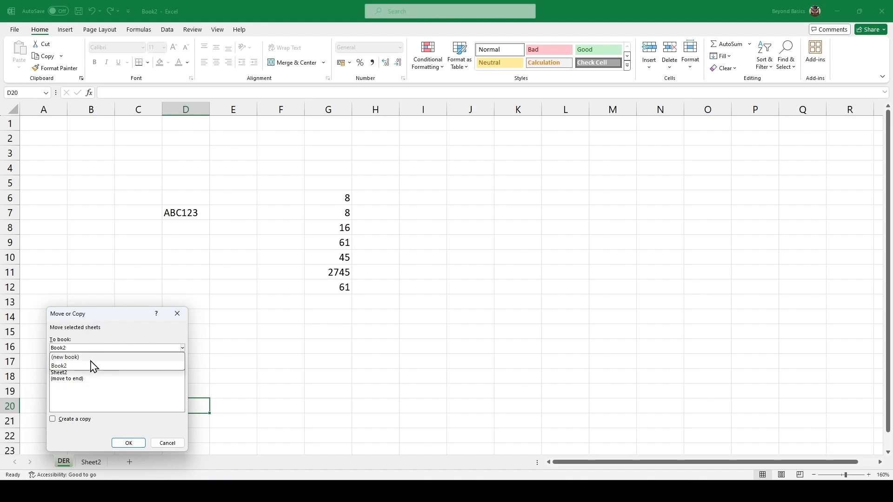
{"action": "left_click", "coordinate": [85, 366]}
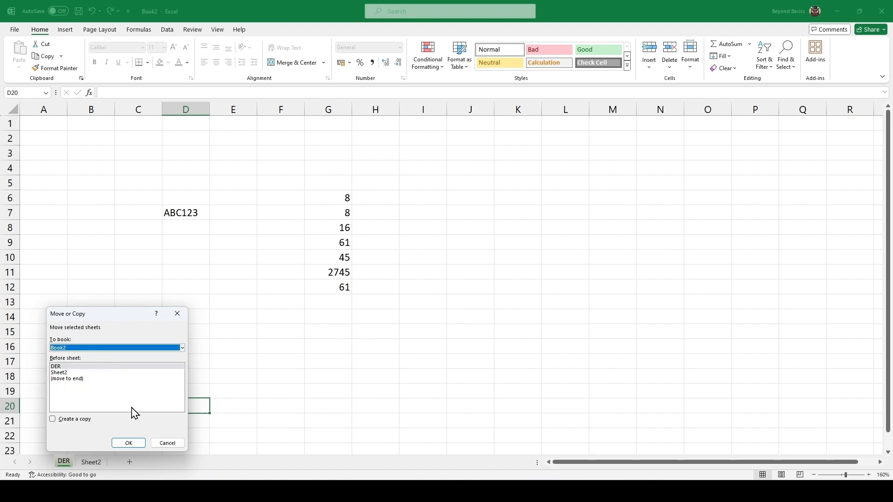
{"action": "left_click", "coordinate": [73, 380]}
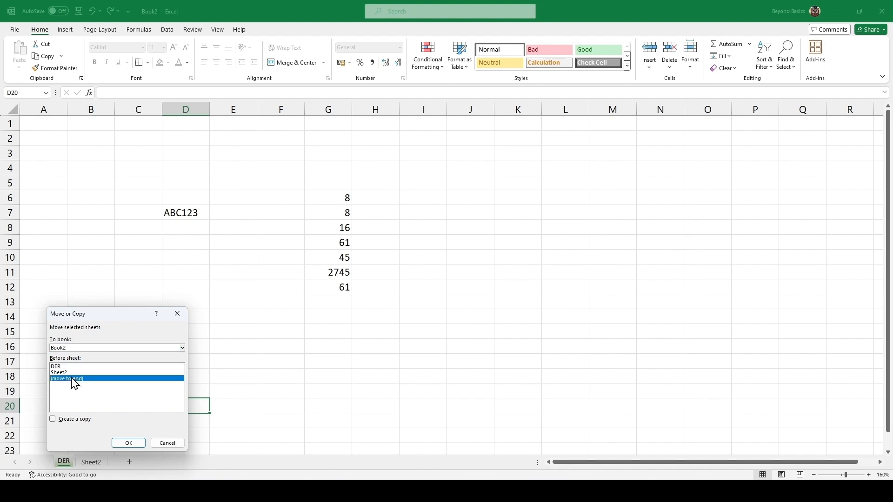
{"action": "left_click", "coordinate": [66, 421]}
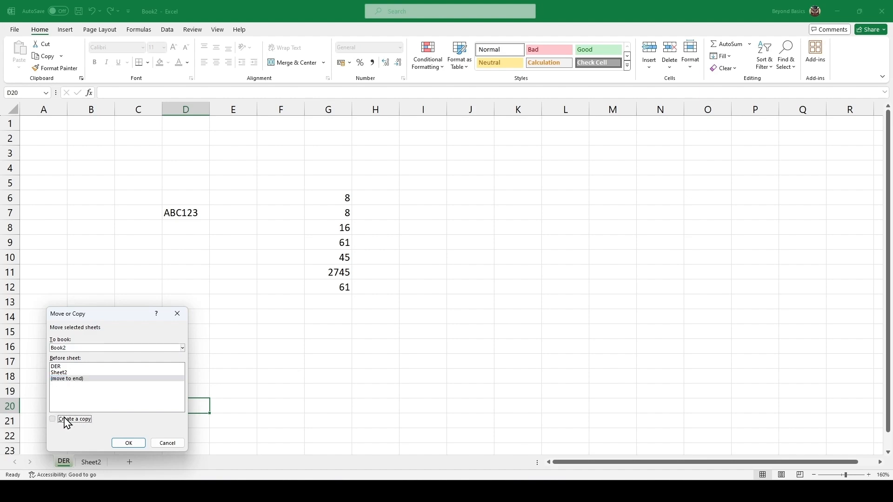
{"action": "left_click", "coordinate": [129, 445]}
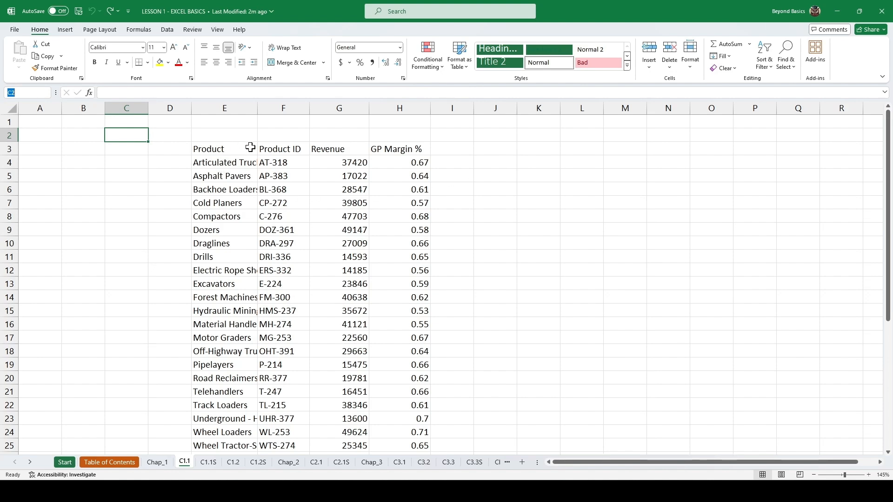
Format the product data in E3:H25 as a table with headers, using the orange light style with a filled header row
{"action": "left_click", "coordinate": [285, 147]}
{"action": "left_click", "coordinate": [338, 147]}
{"action": "left_click", "coordinate": [389, 147]}
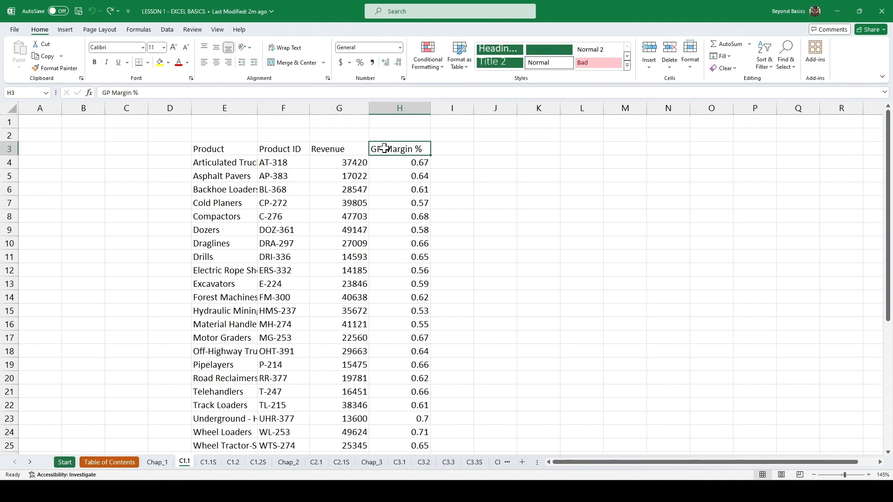
{"action": "left_click", "coordinate": [325, 213]}
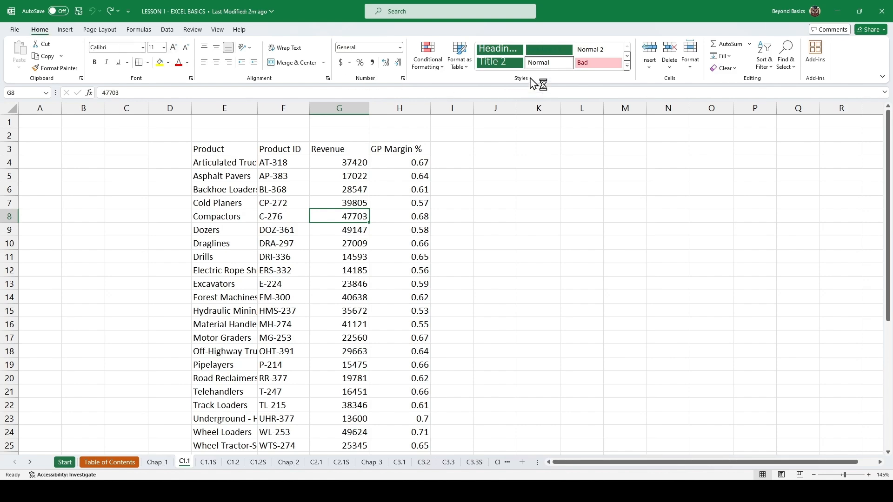
{"action": "left_click", "coordinate": [466, 70]}
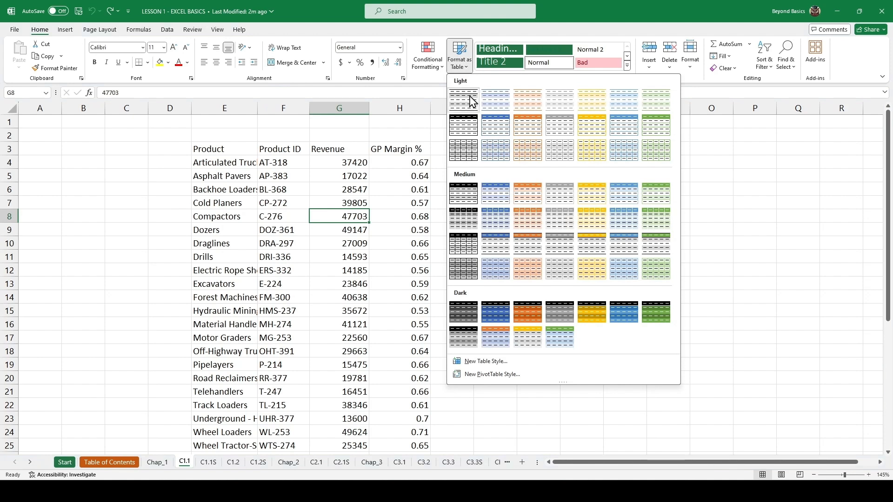
{"action": "left_click", "coordinate": [531, 125]}
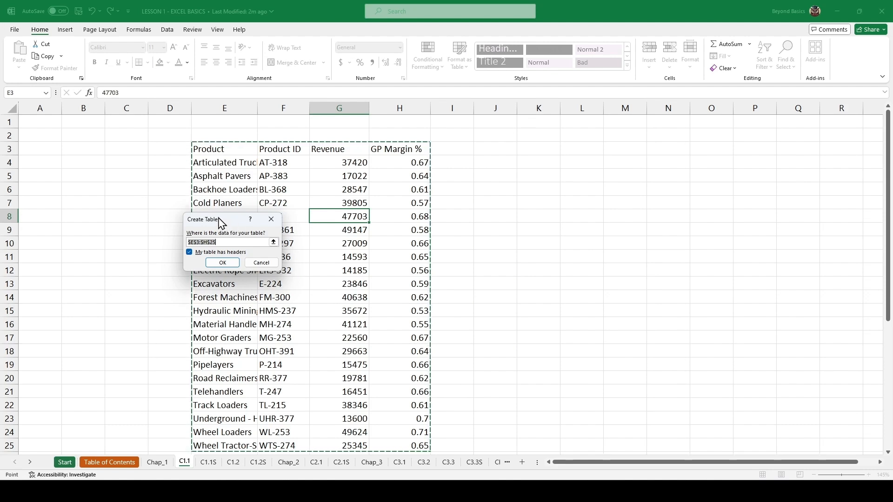
{"action": "left_click_drag", "start_coordinate": [223, 221], "coordinate": [317, 240]}
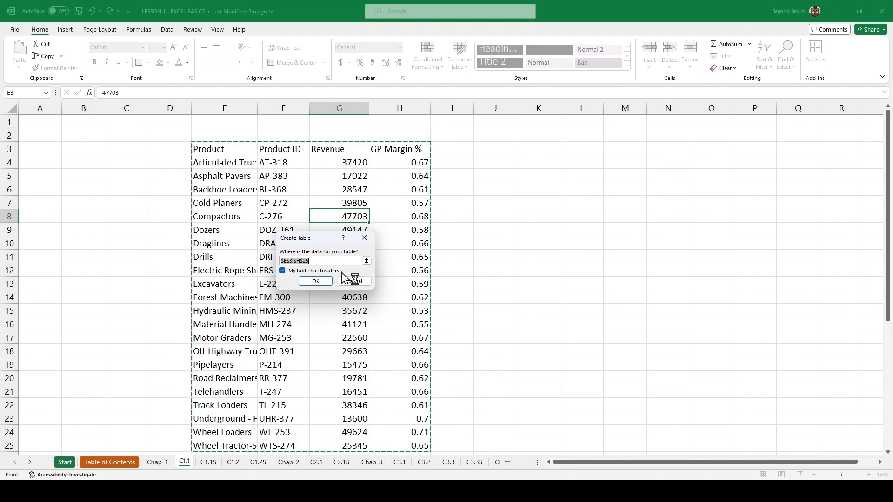
{"action": "left_click", "coordinate": [318, 281]}
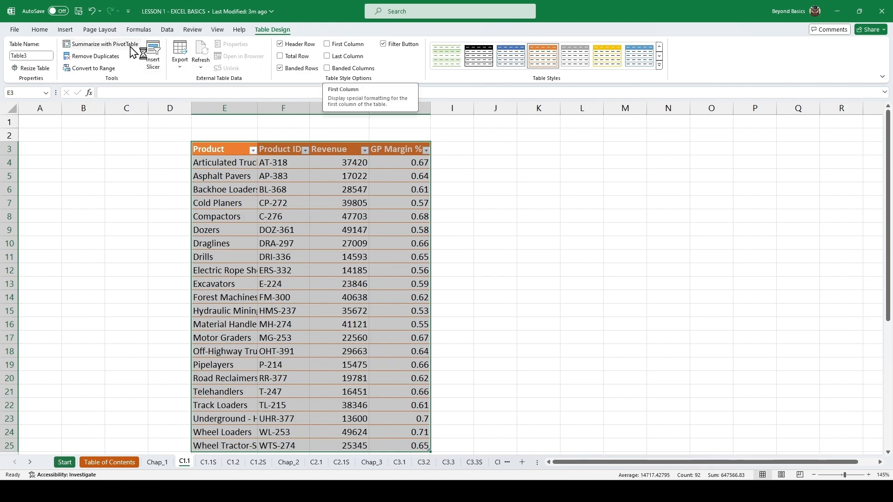
Rename the new table as Products
{"action": "left_click", "coordinate": [37, 54]}
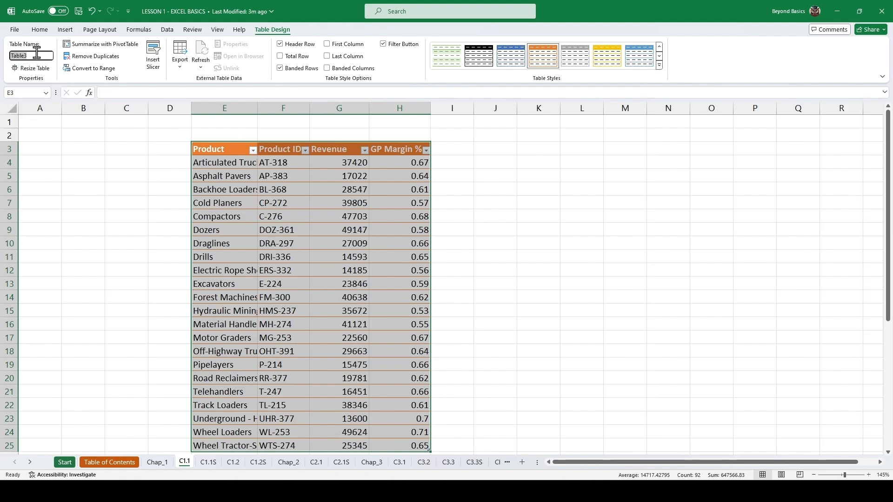
{"action": "type", "text": "Products"}
{"action": "key", "text": "Return"}
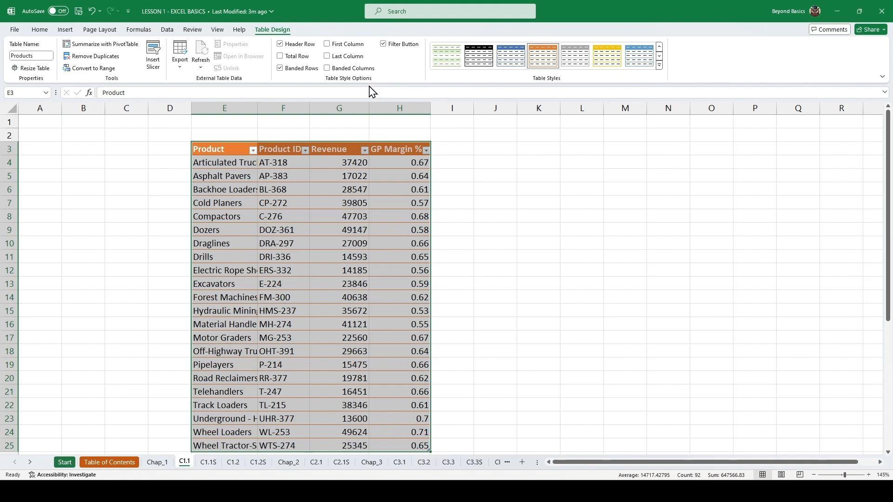
Turn off the filter buttons and turn on banded columns for the Products table, keeping its orange style
{"action": "left_click", "coordinate": [383, 44]}
{"action": "left_click", "coordinate": [327, 69]}
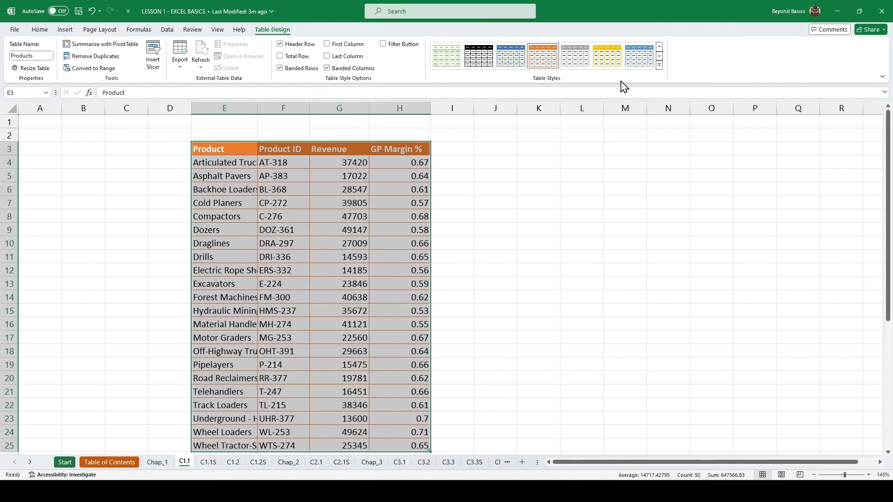
{"action": "left_click", "coordinate": [659, 65]}
{"action": "left_click", "coordinate": [360, 219]}
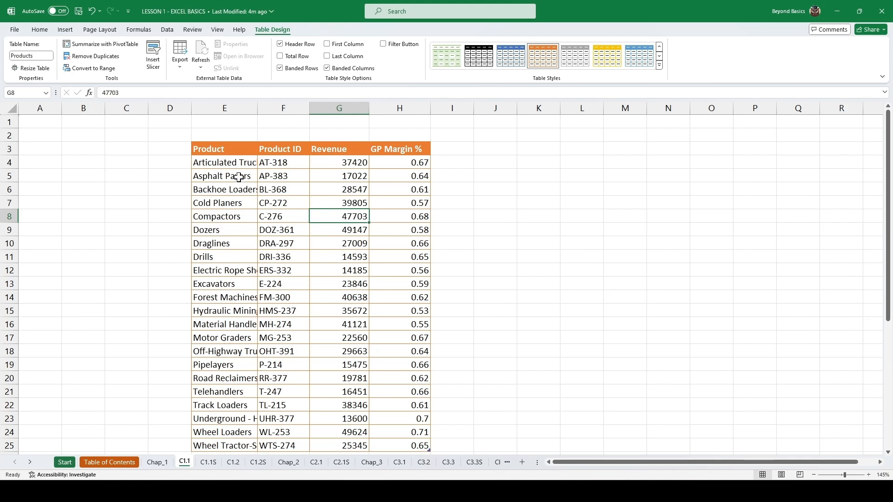
Auto-fit the width of column E to the product names, undoing a manual widening first
{"action": "left_click_drag", "start_coordinate": [235, 151], "coordinate": [233, 285]}
{"action": "left_click", "coordinate": [235, 205]}
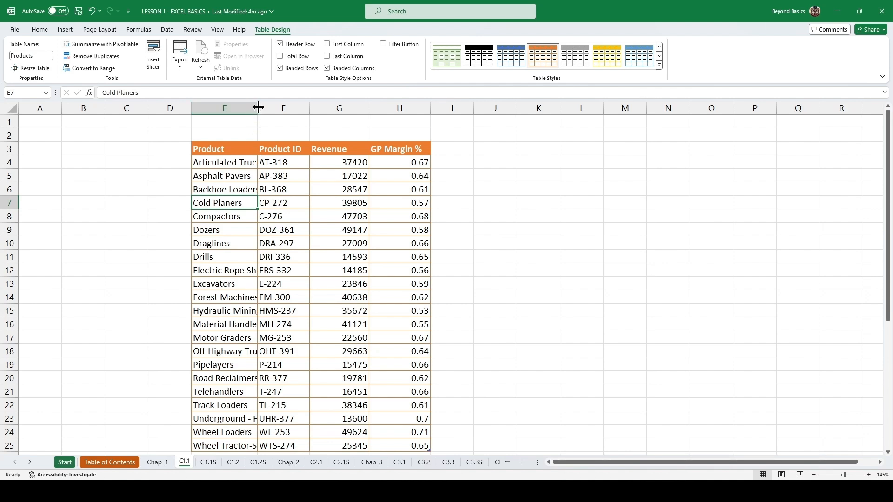
{"action": "left_click_drag", "start_coordinate": [257, 108], "coordinate": [354, 110]}
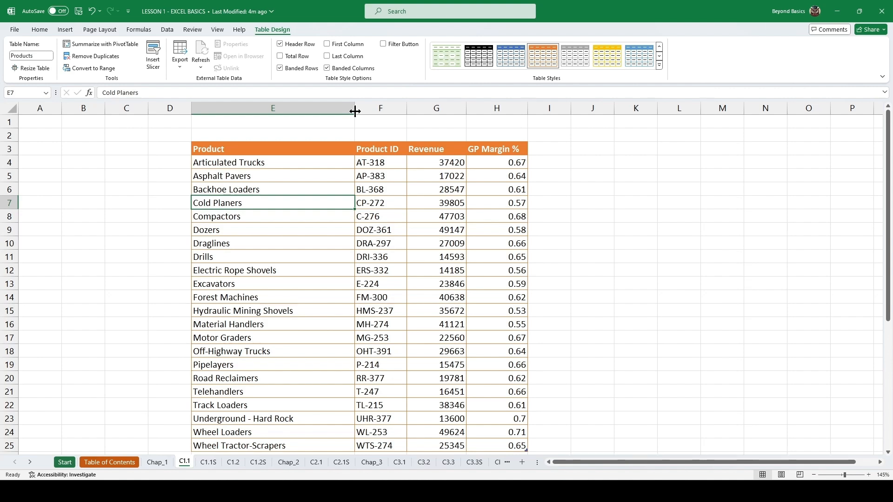
{"action": "key", "text": "ctrl+z"}
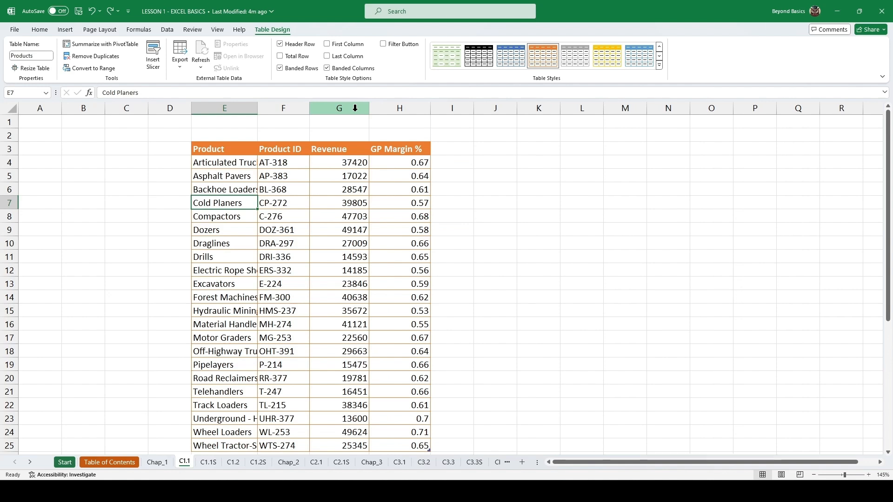
{"action": "double_click", "coordinate": [257, 105]}
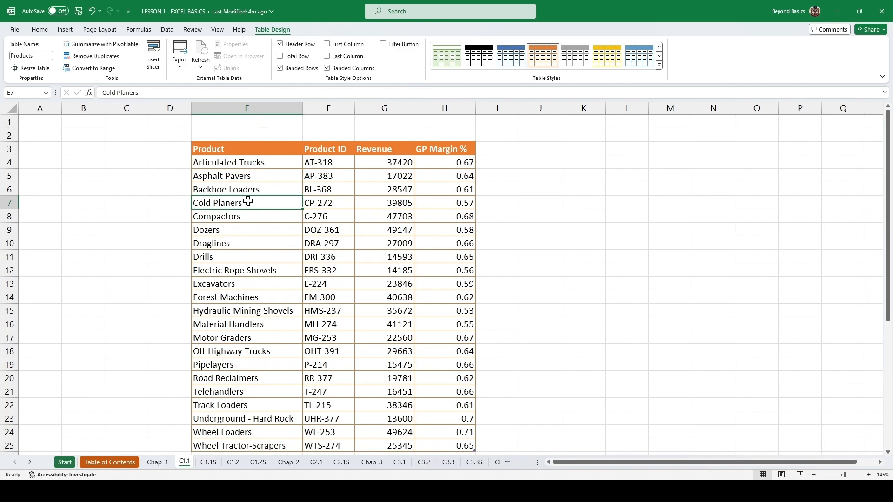
Format the Revenue values as Currency without decimals and the GP Margin % values as percentages
{"action": "scroll", "coordinate": [252, 180], "scroll_direction": "down", "scroll_amount": 1}
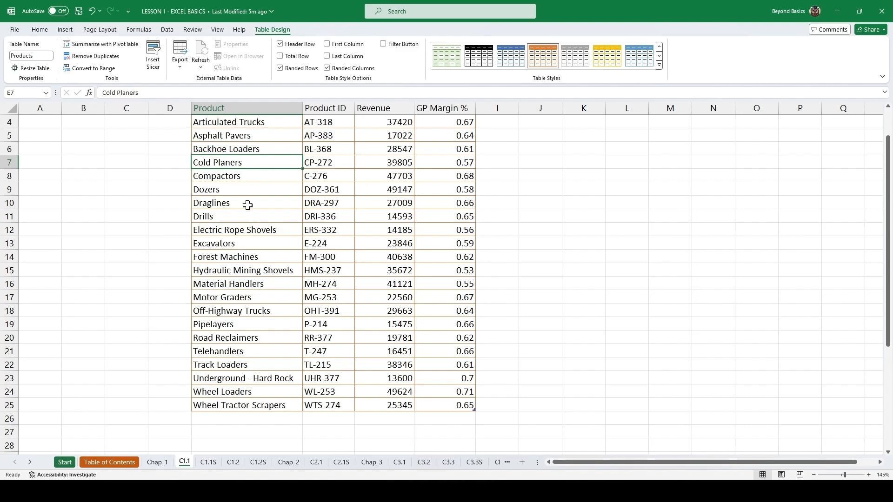
{"action": "scroll", "coordinate": [315, 203], "scroll_direction": "up", "scroll_amount": 1}
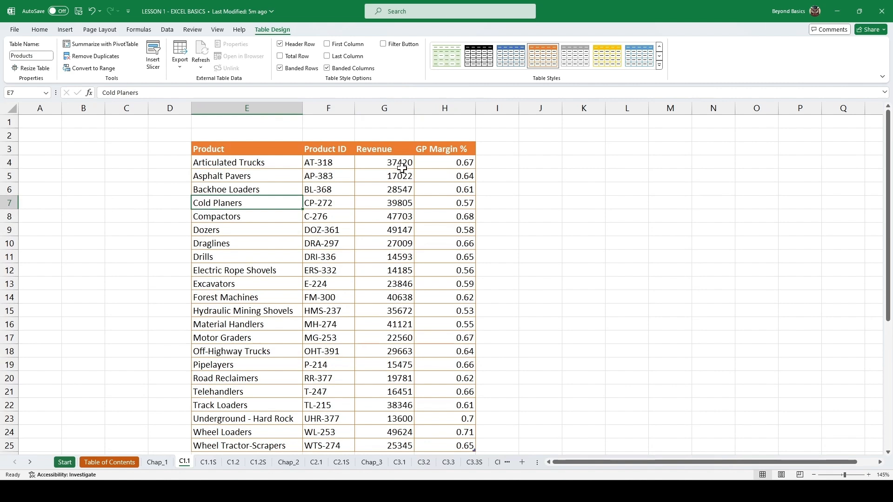
{"action": "left_click", "coordinate": [404, 159]}
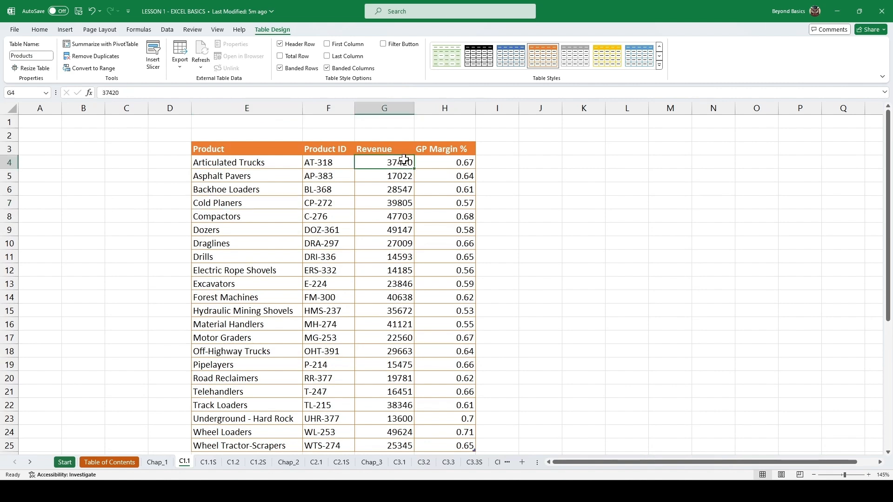
{"action": "key", "text": "ctrl+shift+Down"}
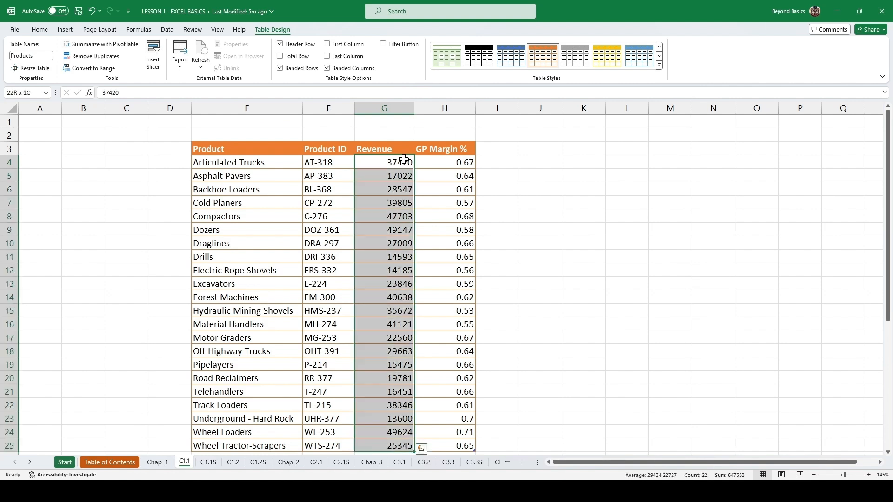
{"action": "left_click", "coordinate": [40, 30]}
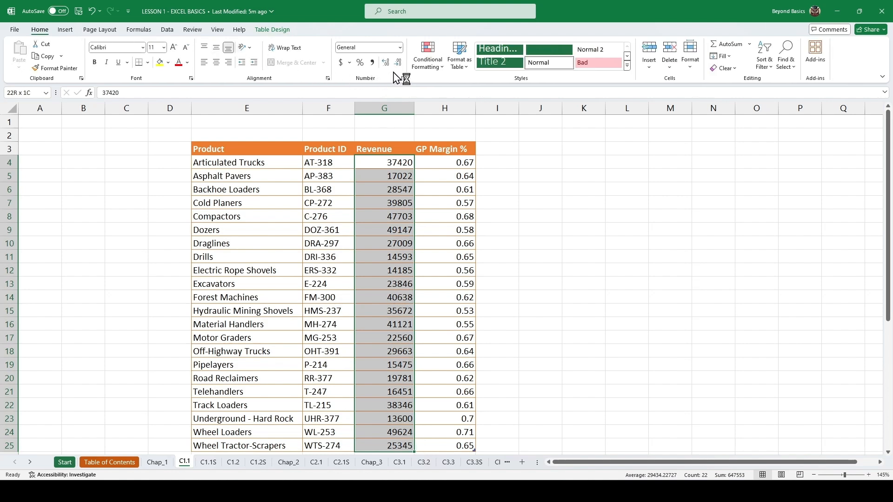
{"action": "left_click", "coordinate": [400, 48]}
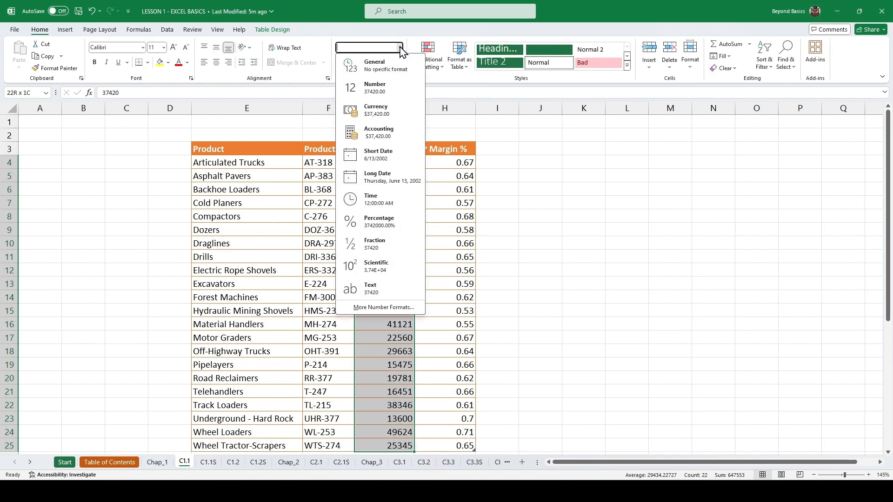
{"action": "left_click", "coordinate": [398, 110]}
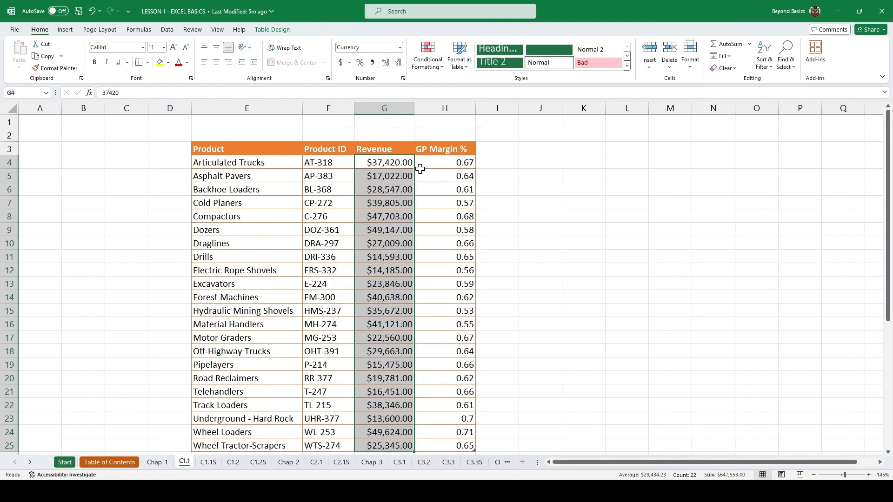
{"action": "left_click", "coordinate": [399, 63]}
{"action": "left_click", "coordinate": [399, 64]}
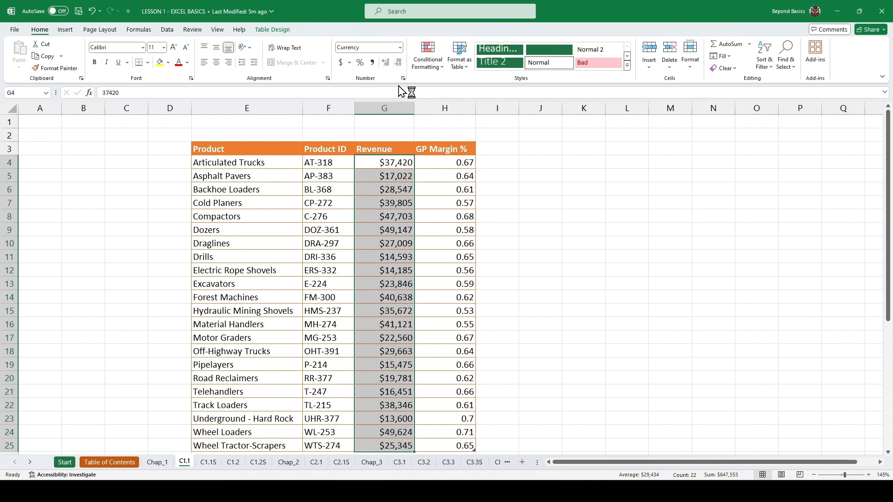
{"action": "left_click", "coordinate": [451, 141]}
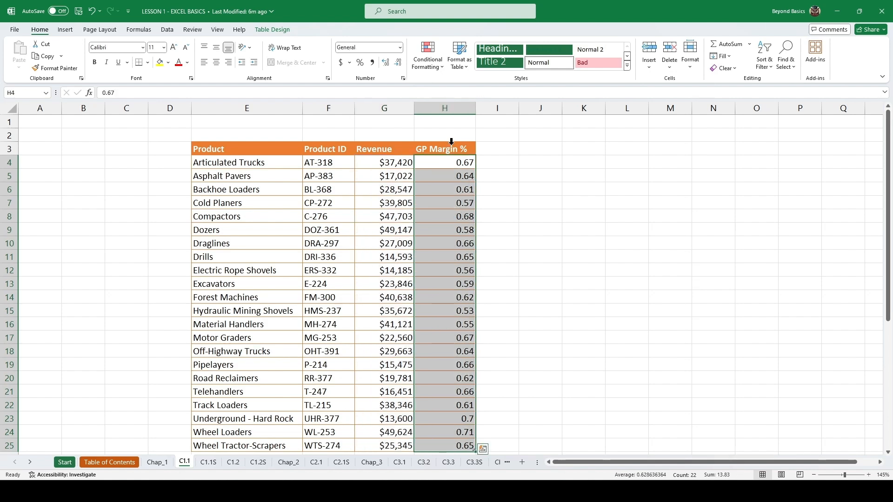
{"action": "left_click", "coordinate": [361, 64]}
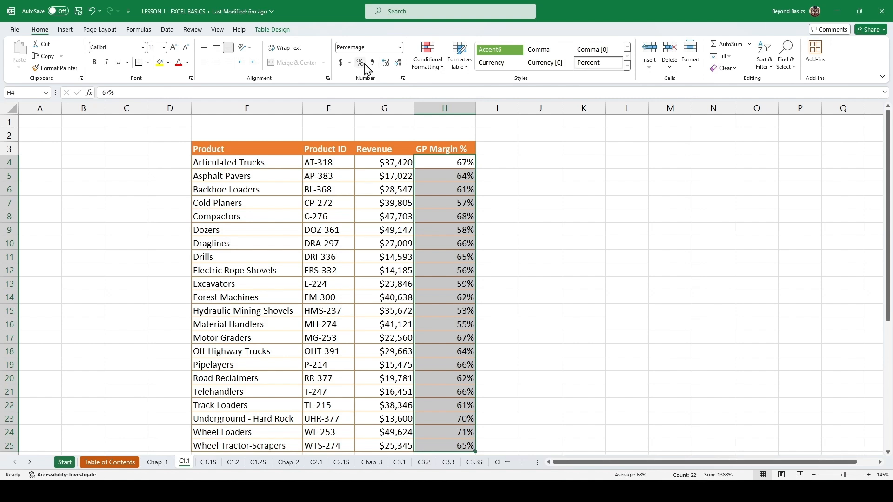
Add a table column headed Gross Profit in cell I3, next to GP Margin %
{"action": "left_click", "coordinate": [494, 152]}
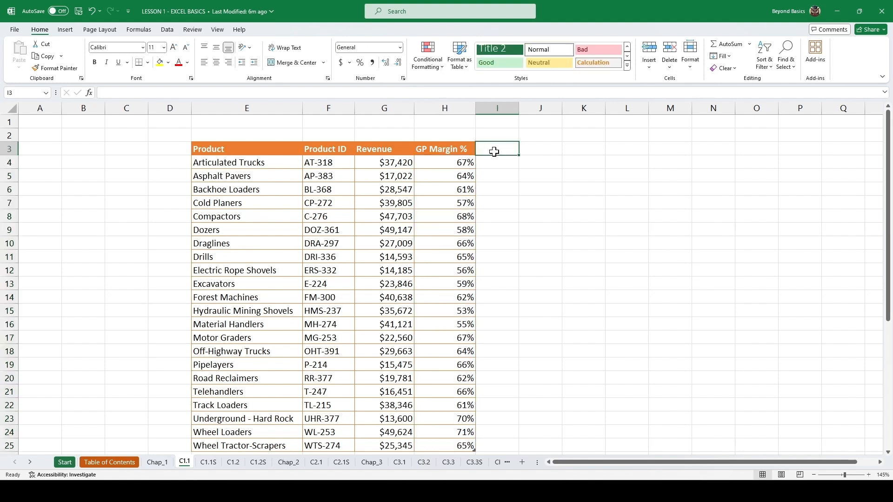
{"action": "key", "text": "ctrl+shift+g"}
{"action": "key", "text": "Escape"}
{"action": "type", "text": "Gross"}
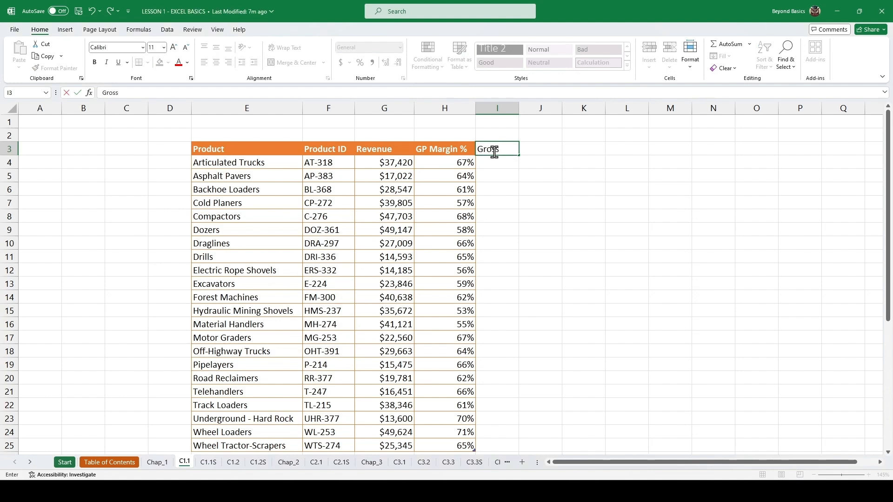
{"action": "type", "text": " Profit"}
{"action": "key", "text": "Return"}
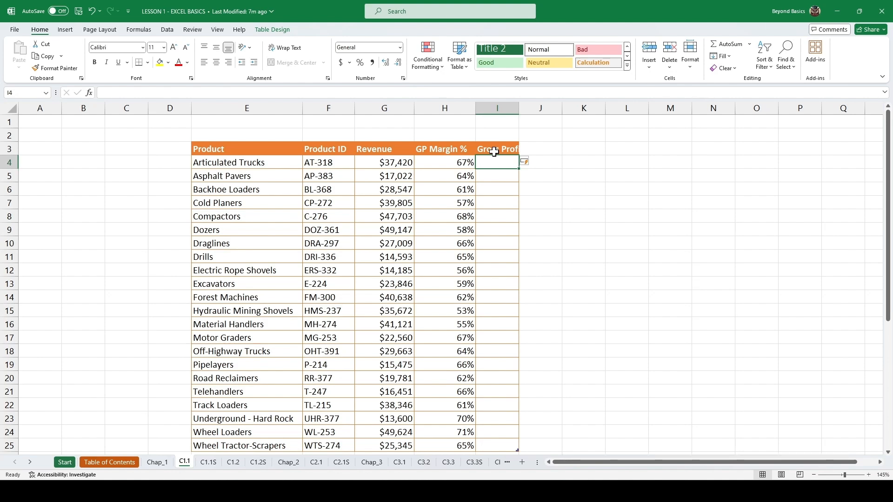
{"action": "type", "text": "="}
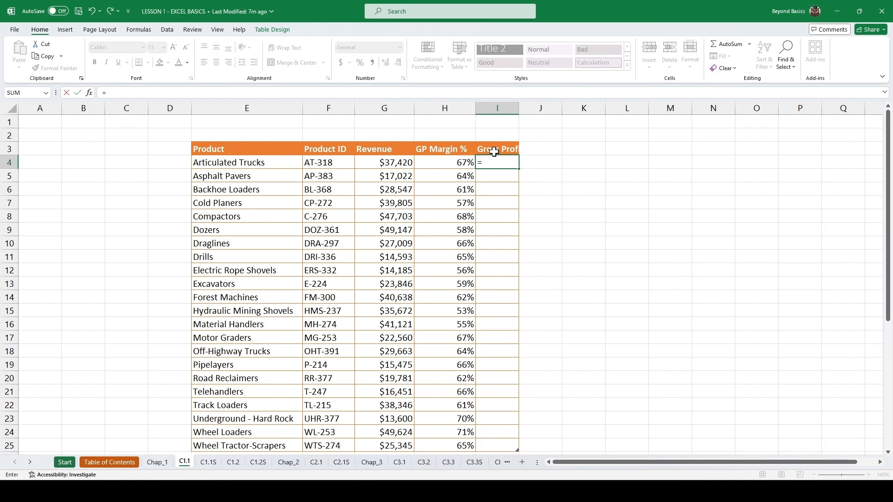
{"action": "key", "text": "Left"}
{"action": "key", "text": "Left"}
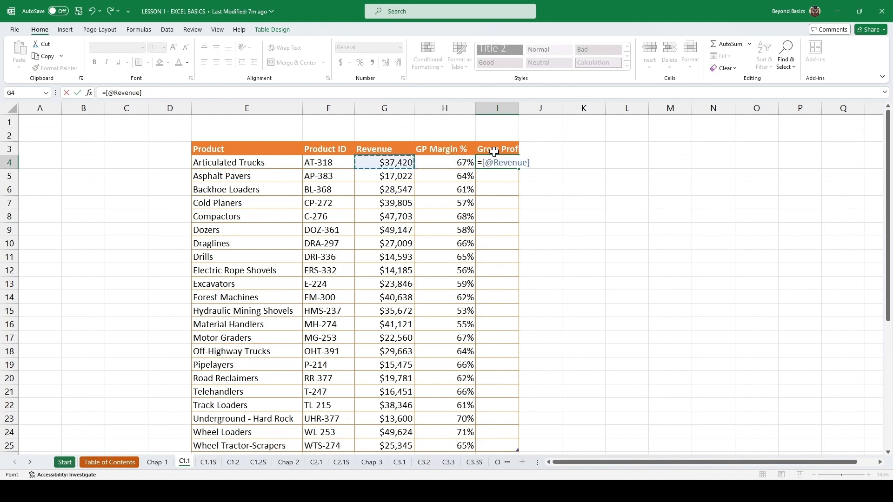
{"action": "type", "text": "*"}
{"action": "key", "text": "Left"}
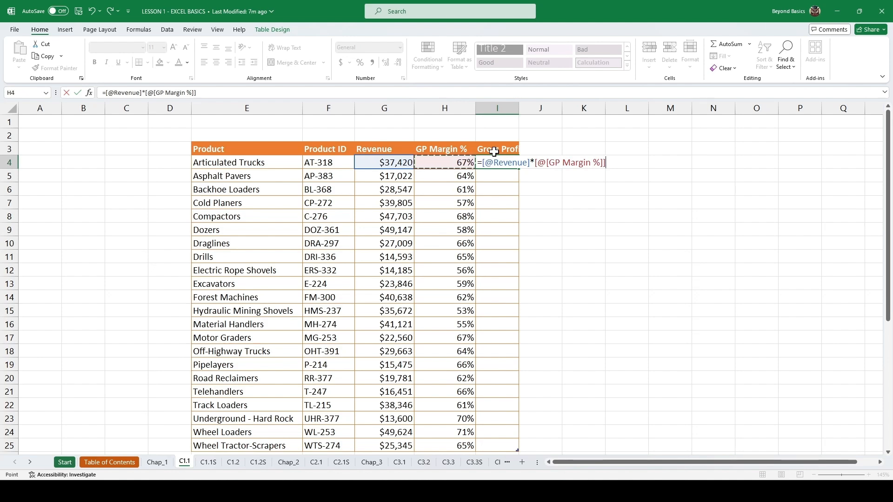
{"action": "key", "text": "Return"}
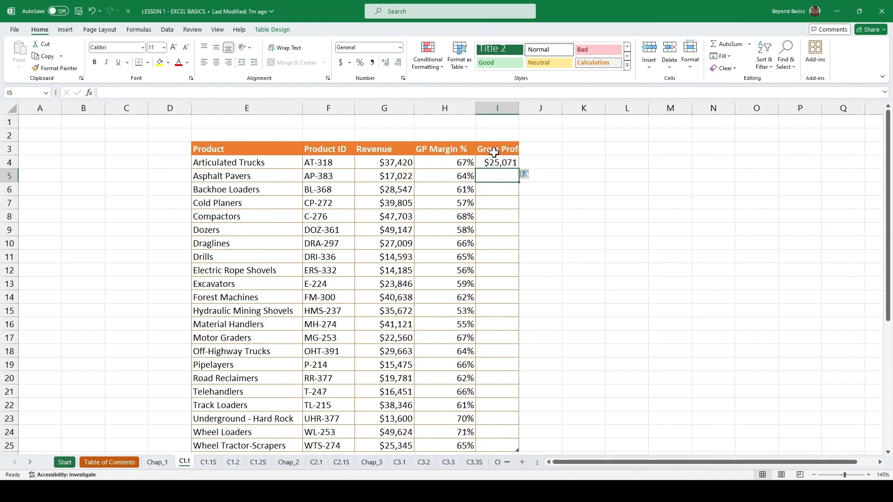
{"action": "left_click", "coordinate": [517, 166]}
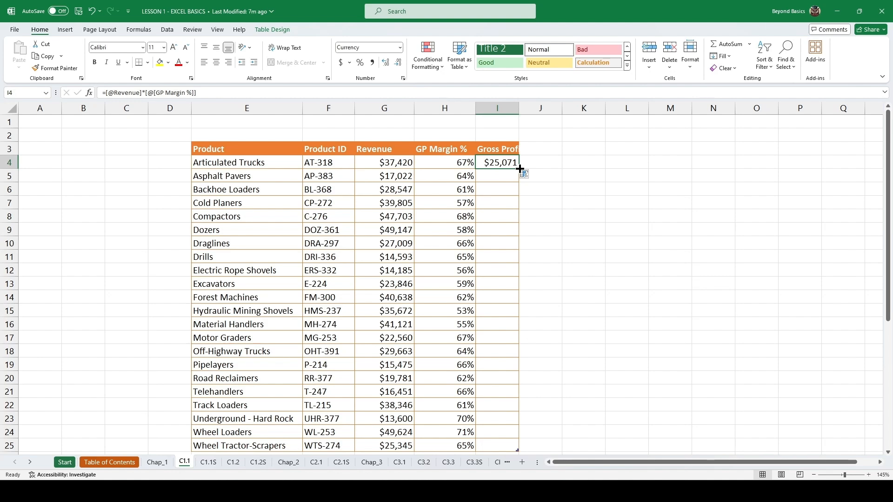
{"action": "left_click_drag", "start_coordinate": [520, 169], "coordinate": [526, 449]}
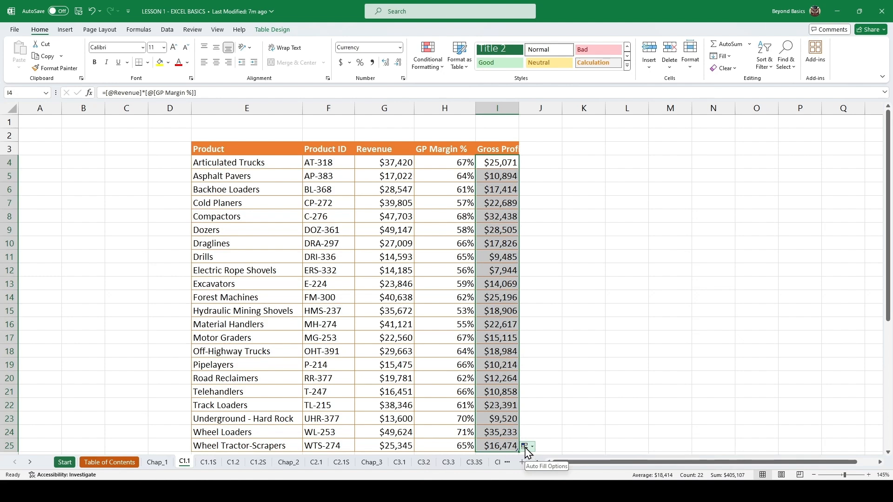
Examine the filled Gross Profit formulas in I13, I15 and I7 to check which cells they reference
{"action": "left_click", "coordinate": [500, 286]}
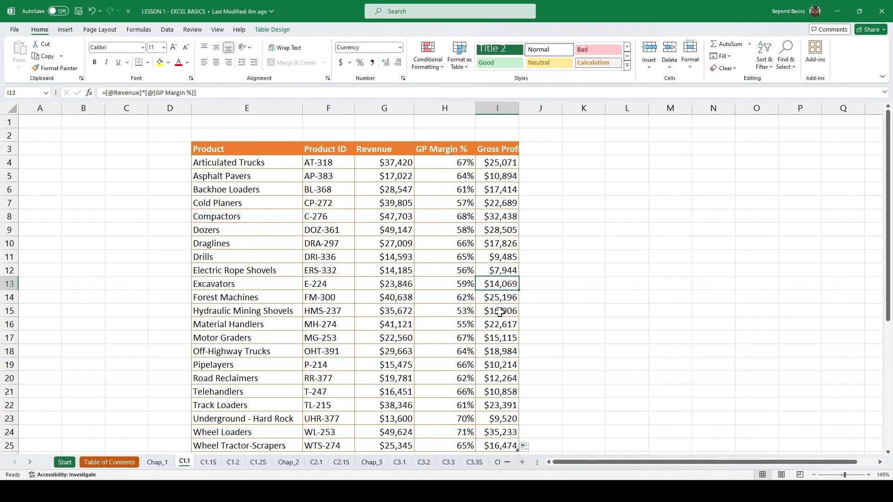
{"action": "key", "text": "F2"}
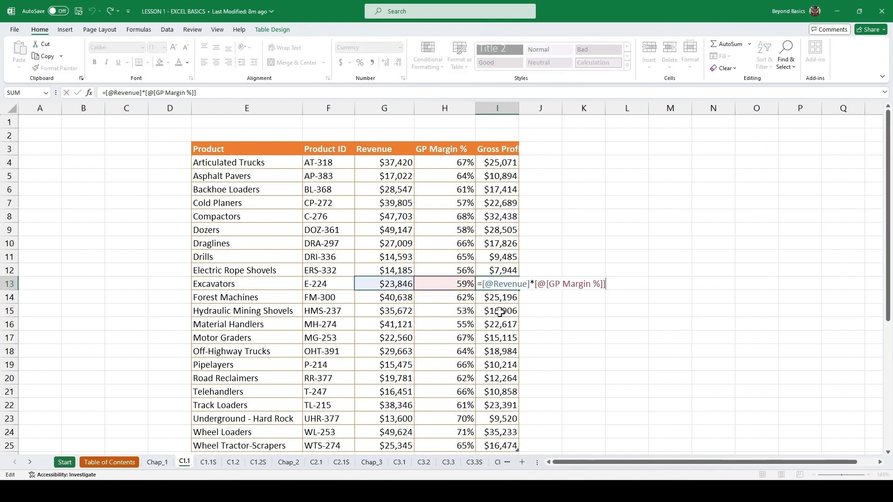
{"action": "key", "text": "Escape"}
{"action": "left_click", "coordinate": [500, 311]}
{"action": "key", "text": "F2"}
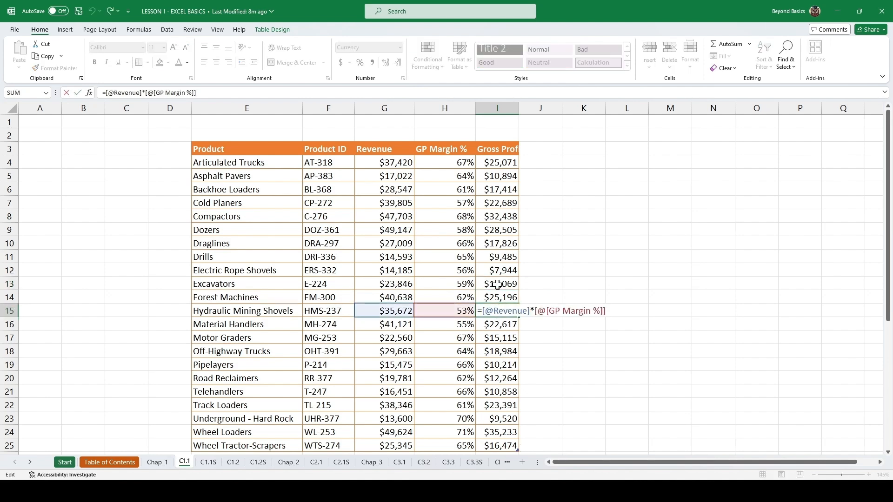
{"action": "double_click", "coordinate": [498, 204]}
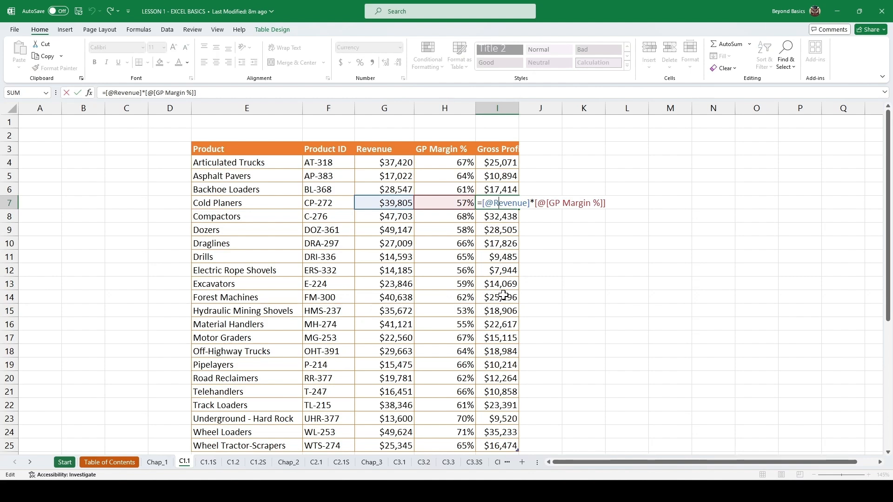
{"action": "key", "text": "Escape"}
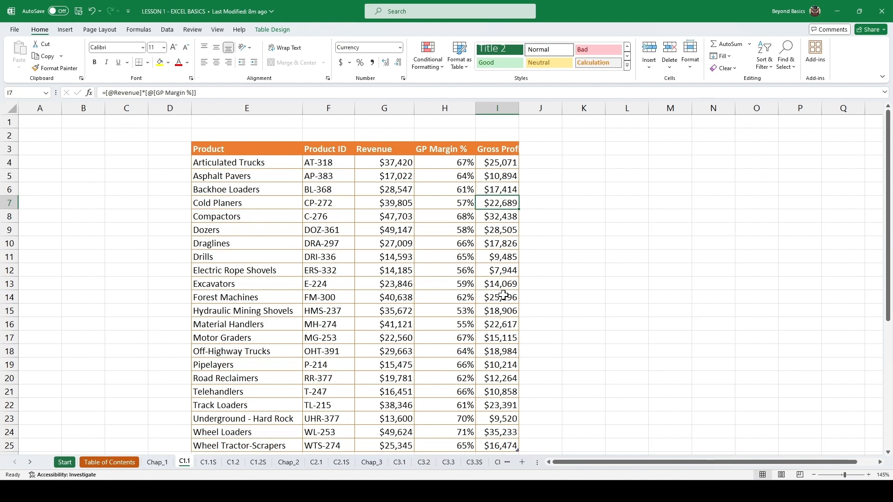
Undo the Gross Profit fill and auto-fill the I4 formula down the column again to I25
{"action": "key", "text": "ctrl+z"}
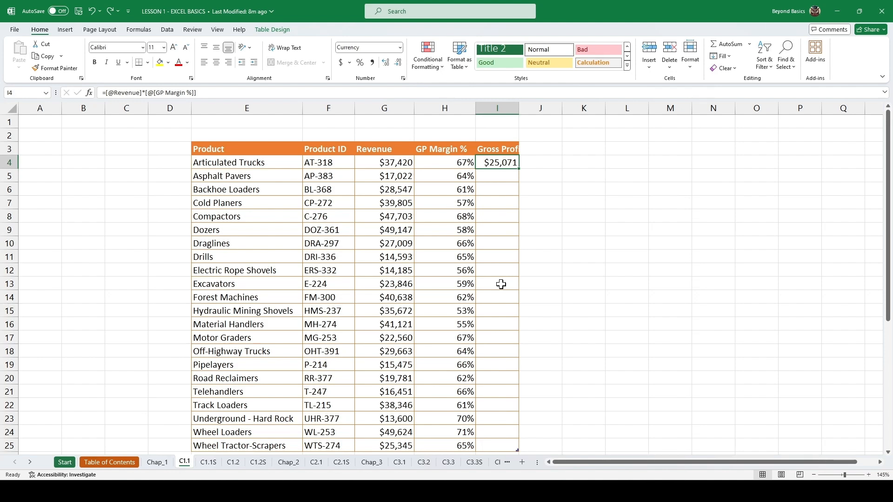
{"action": "double_click", "coordinate": [519, 171]}
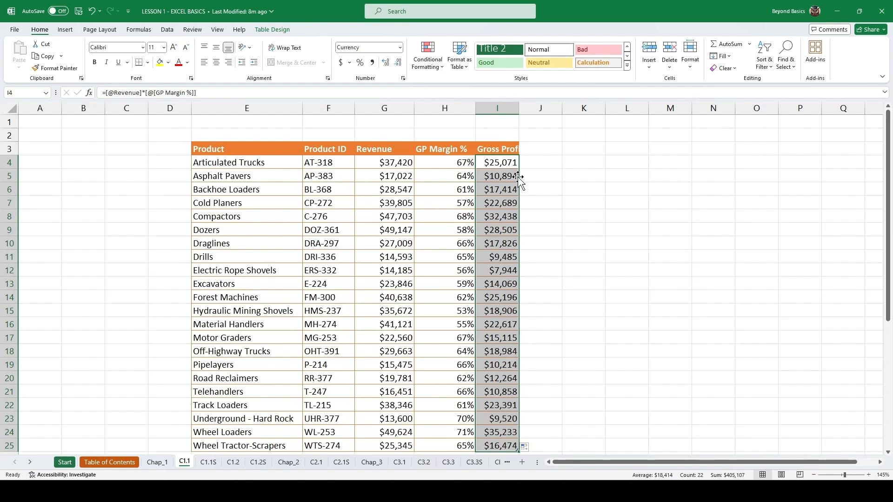
{"action": "left_click", "coordinate": [412, 199]}
Add a Sum of the Revenue column in G26, directly below the last product row
{"action": "scroll", "coordinate": [405, 179], "scroll_direction": "down", "scroll_amount": 2}
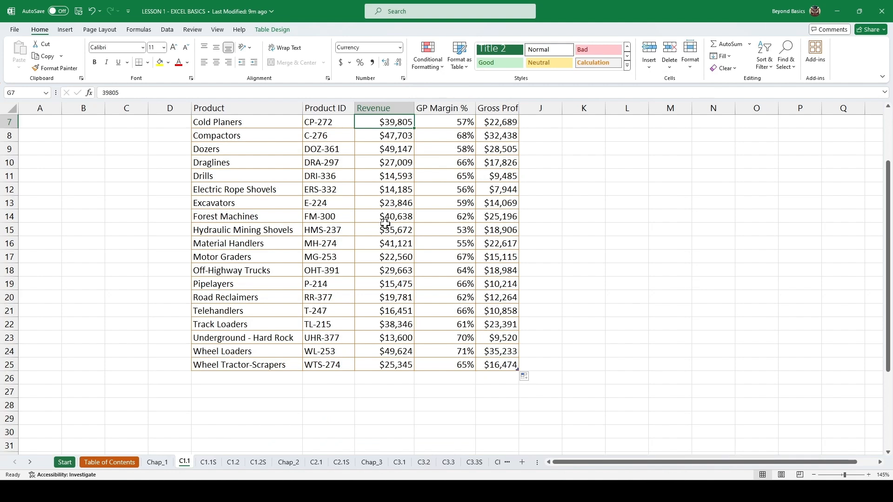
{"action": "left_click", "coordinate": [389, 381]}
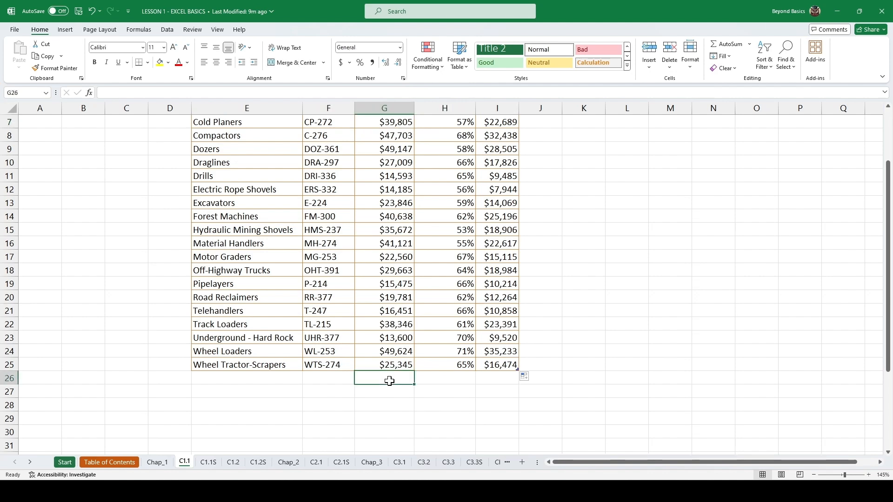
{"action": "left_click", "coordinate": [749, 45]}
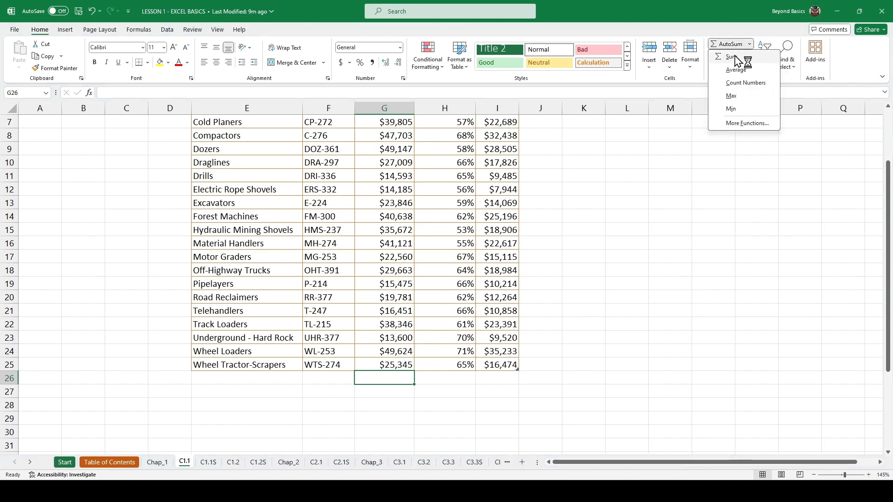
{"action": "left_click", "coordinate": [735, 57]}
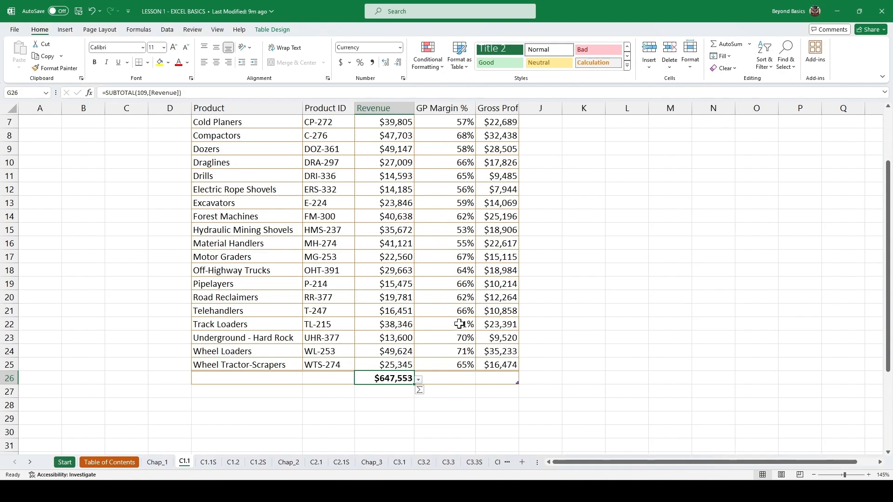
Set the row 26 totals to Average for GP Margin % in H26 and Sum for Gross Profit in I26
{"action": "left_click", "coordinate": [457, 380]}
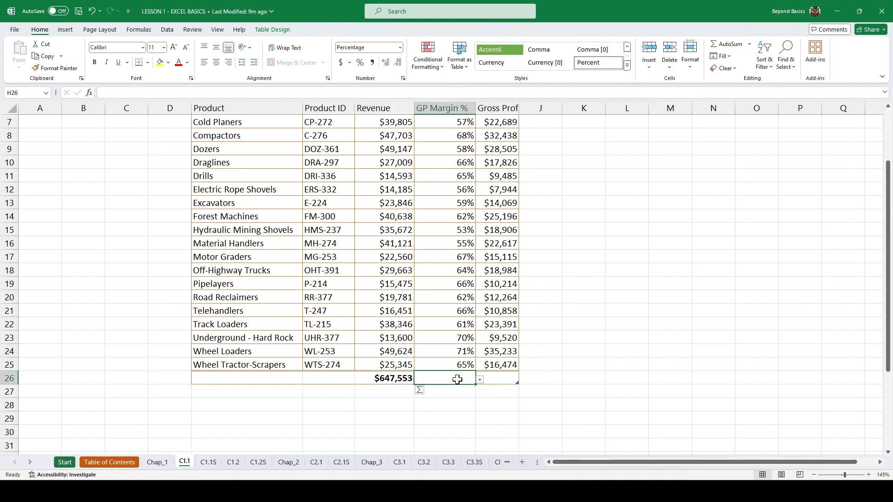
{"action": "left_click", "coordinate": [480, 380]}
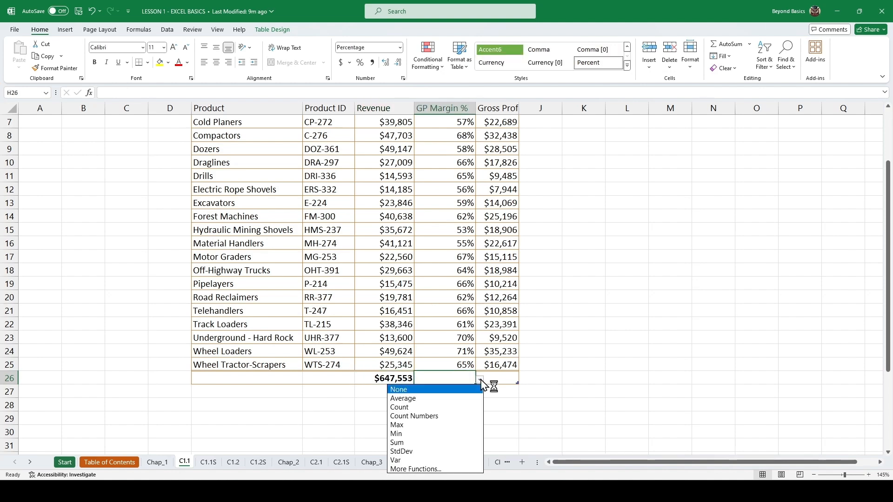
{"action": "left_click", "coordinate": [419, 399]}
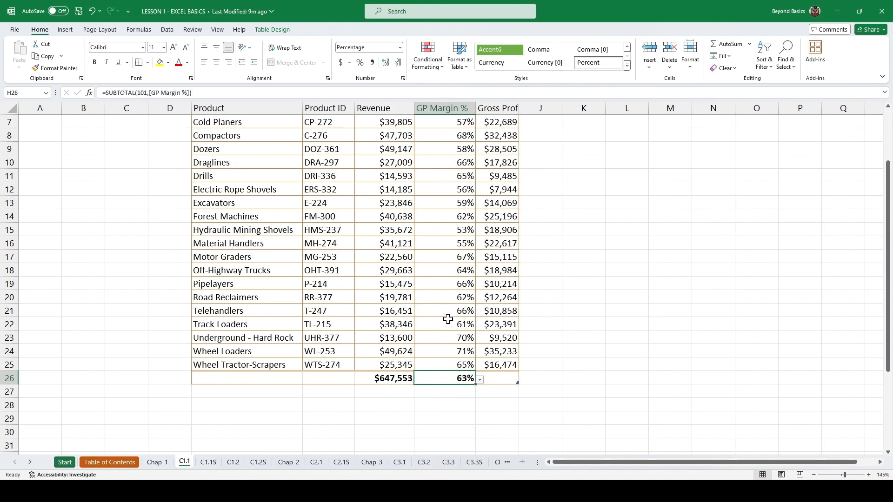
{"action": "left_click", "coordinate": [506, 378]}
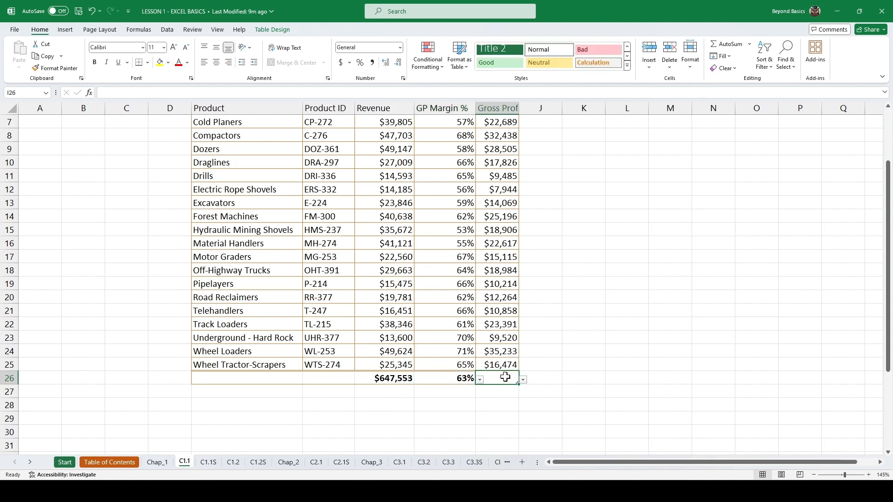
{"action": "left_click", "coordinate": [523, 381]}
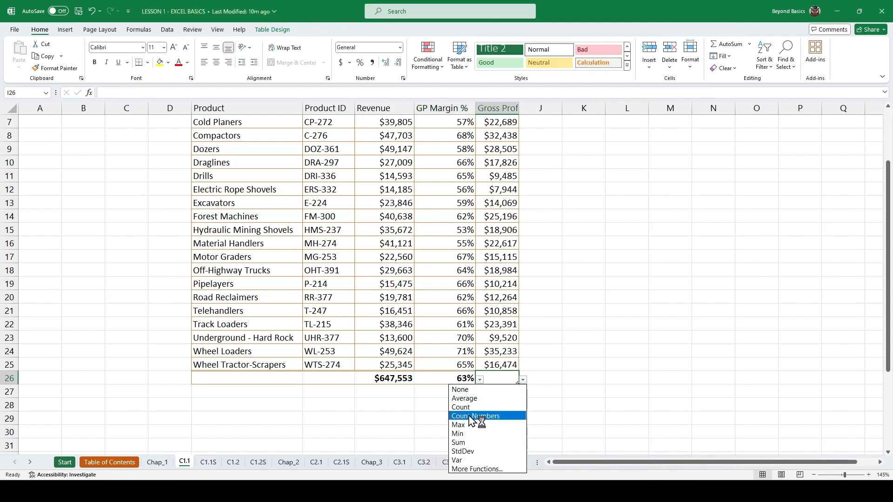
{"action": "left_click", "coordinate": [465, 442]}
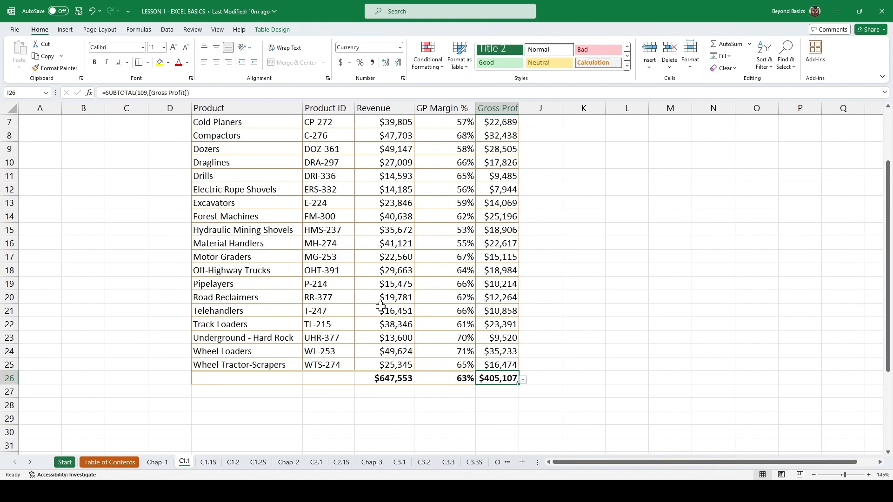
Insert a new sheet column between GP Margin % and Gross Profit
{"action": "scroll", "coordinate": [400, 305], "scroll_direction": "up", "scroll_amount": 2}
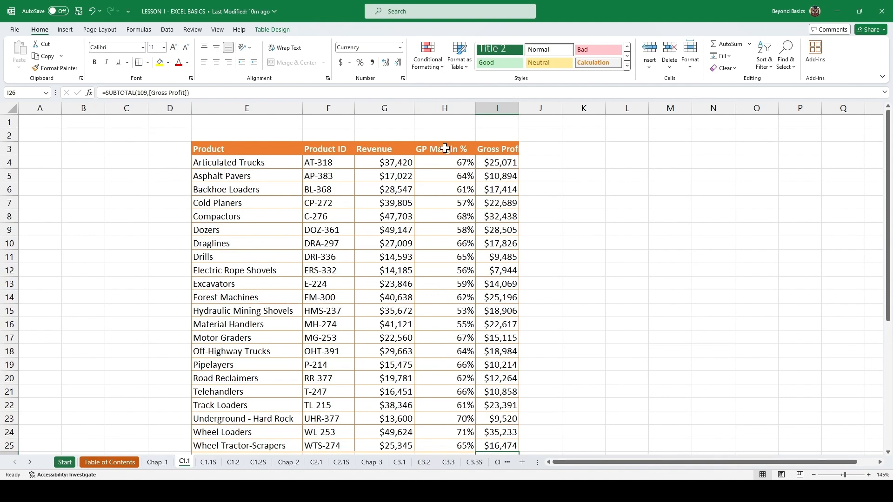
{"action": "left_click", "coordinate": [503, 140]}
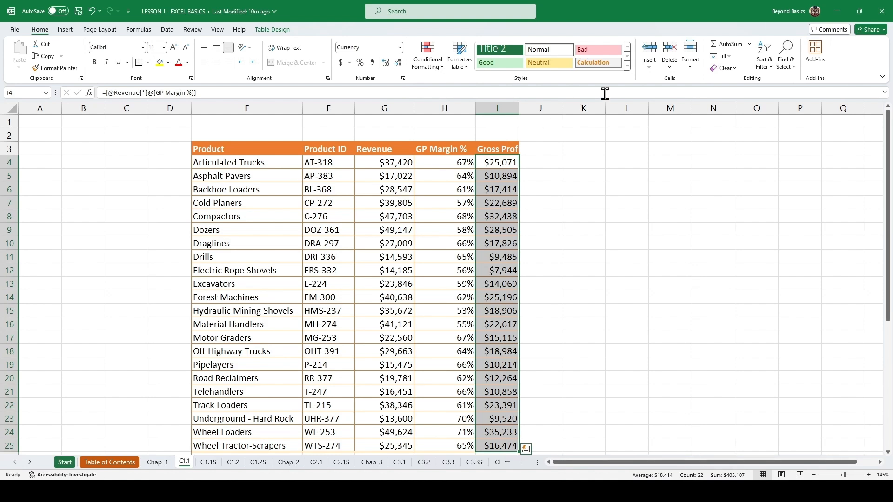
{"action": "left_click", "coordinate": [649, 68]}
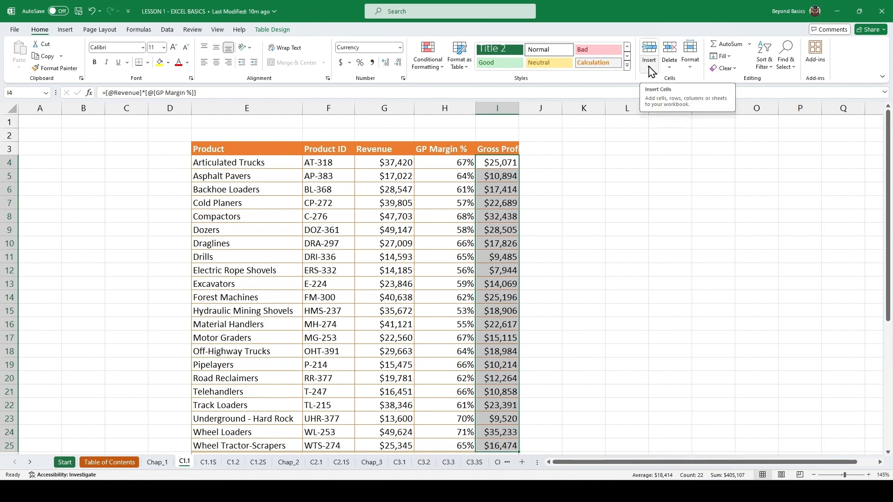
{"action": "left_click", "coordinate": [649, 68]}
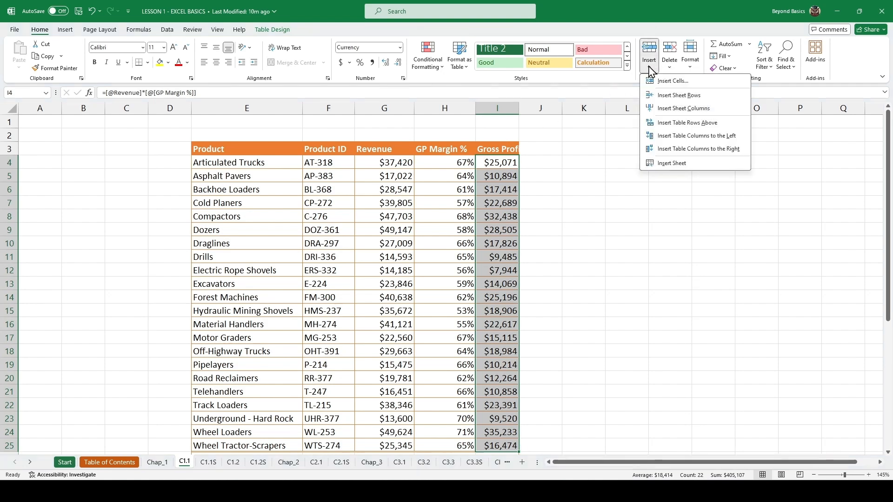
{"action": "left_click", "coordinate": [676, 109]}
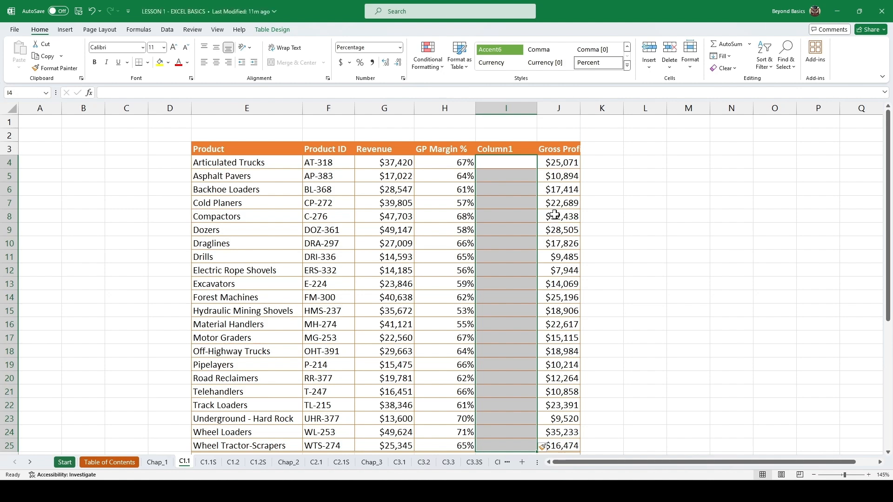
Rename the new column's header in I3 to Cost of Revenue
{"action": "left_click", "coordinate": [511, 149]}
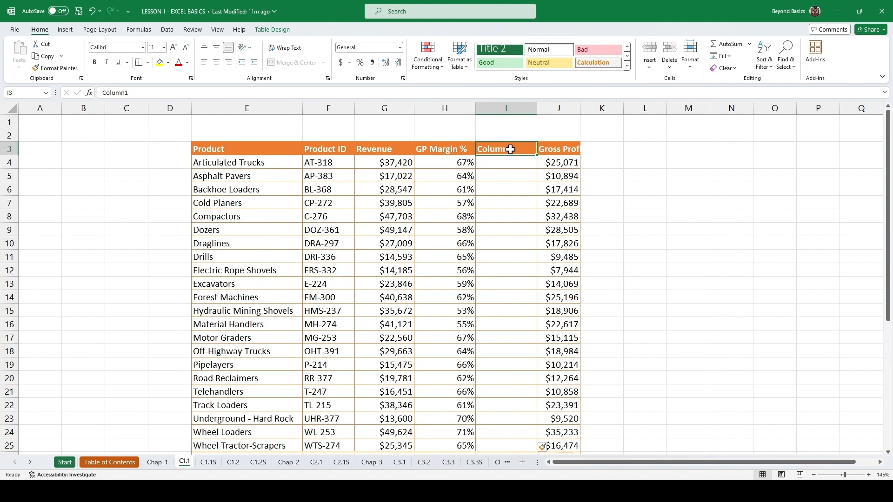
{"action": "type", "text": "C"}
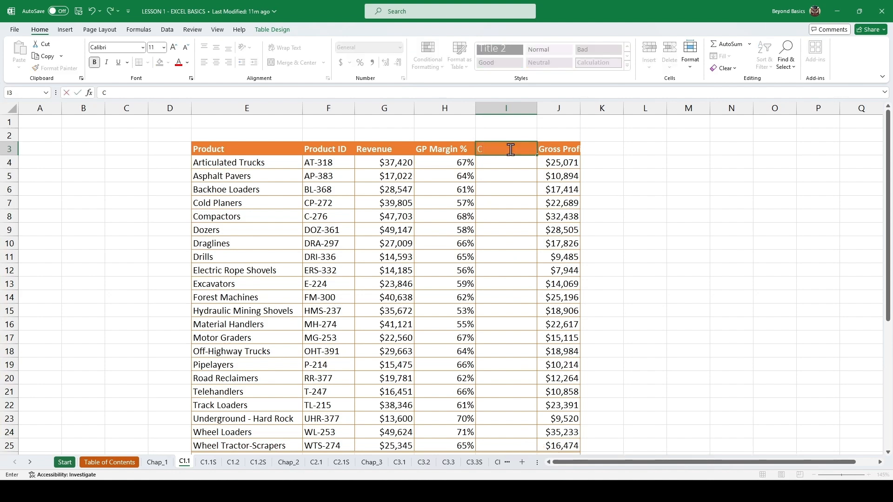
{"action": "type", "text": "ost of Revenu"}
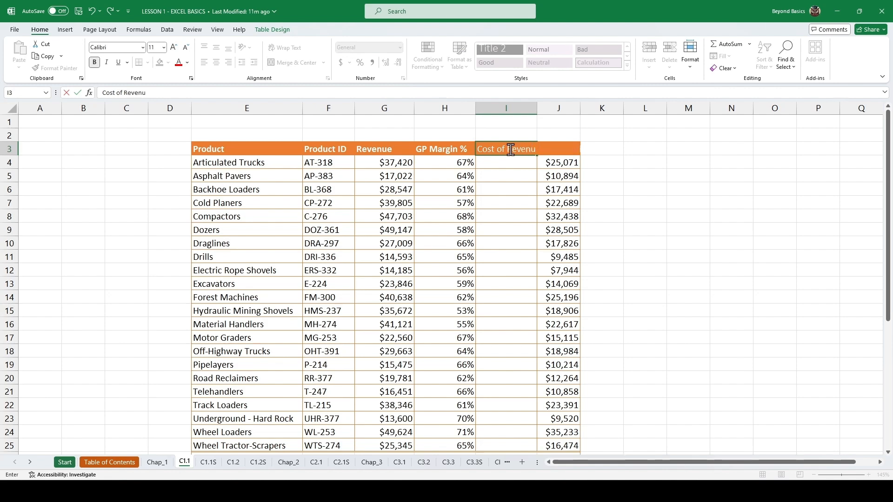
{"action": "type", "text": "e"}
{"action": "key", "text": "Return"}
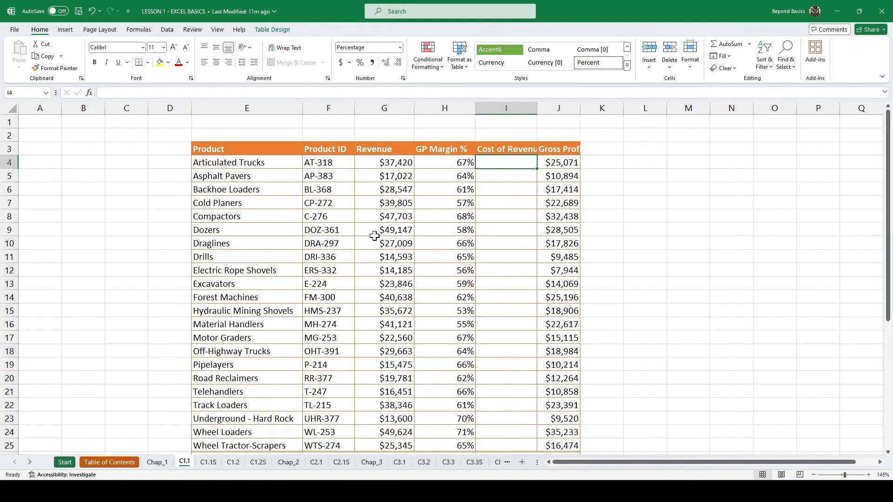
Enter a formula in I4 that calculates Cost of Revenue as Revenue minus Gross Profit, using the table's column references
{"action": "type", "text": "="}
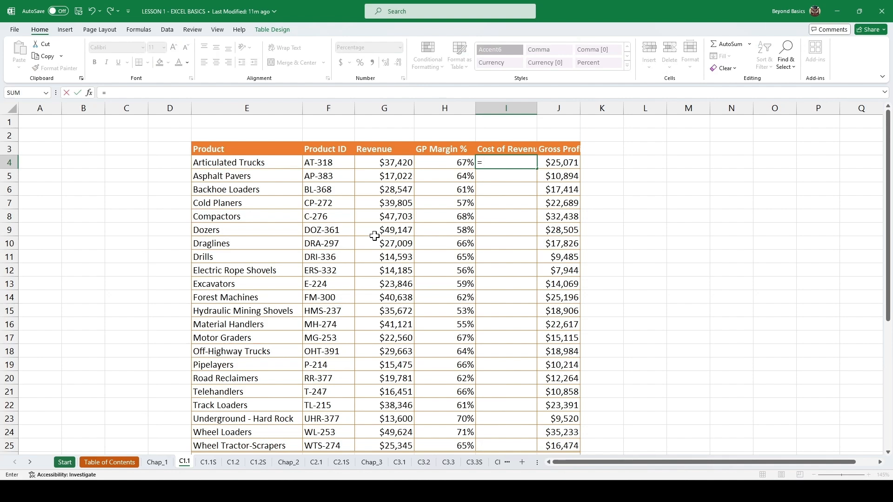
{"action": "key", "text": "Left"}
{"action": "key", "text": "Left"}
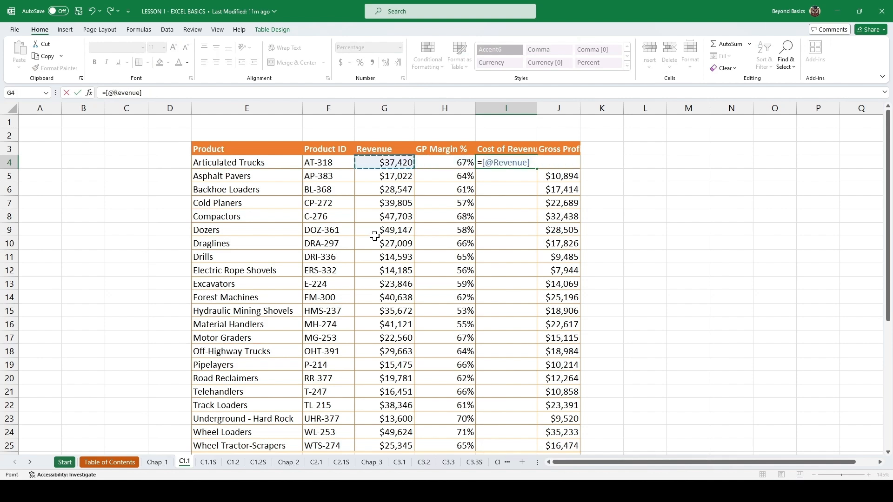
{"action": "type", "text": "-"}
{"action": "key", "text": "Right"}
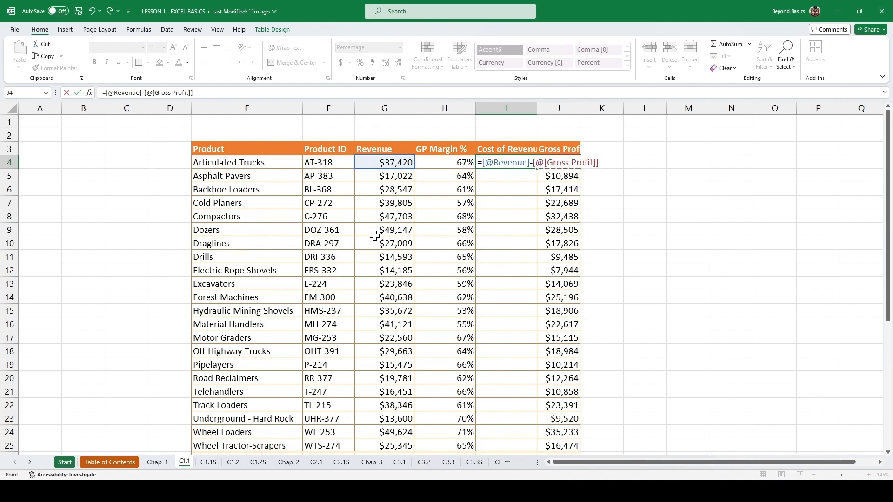
{"action": "key", "text": "Return"}
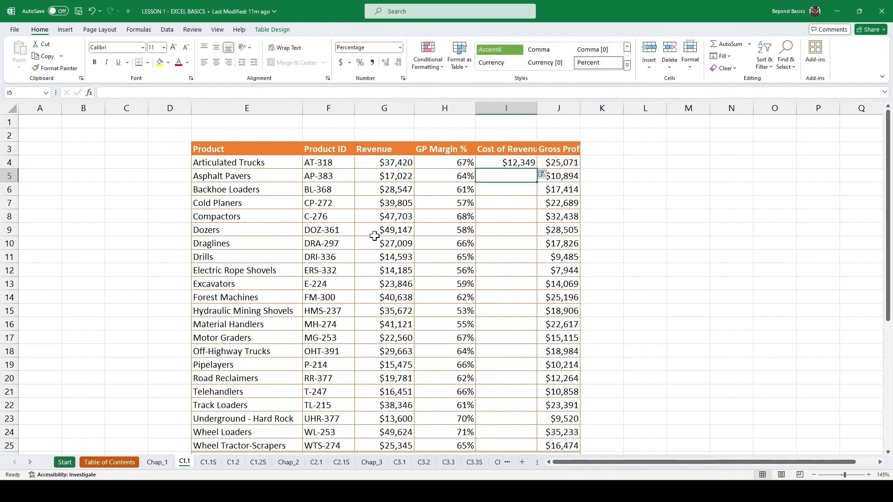
Fill the Cost of Revenue formula from I4 down through the last product row, I25
{"action": "left_click", "coordinate": [527, 161]}
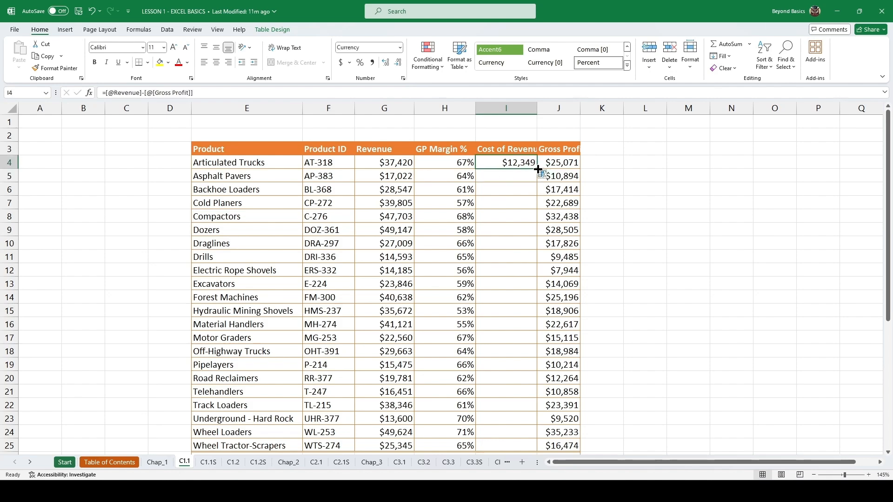
{"action": "double_click", "coordinate": [538, 170]}
{"action": "scroll", "coordinate": [505, 224], "scroll_direction": "down", "scroll_amount": 3}
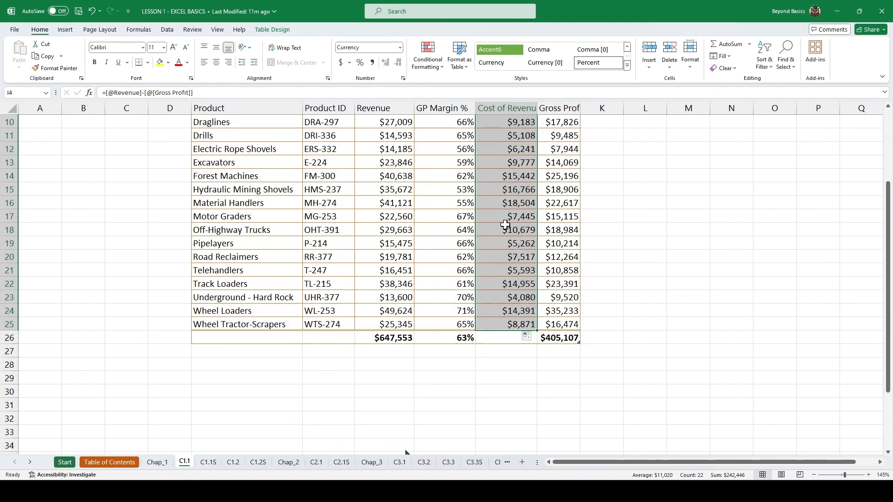
{"action": "scroll", "coordinate": [505, 225], "scroll_direction": "up", "scroll_amount": 3}
{"action": "left_click", "coordinate": [509, 218]}
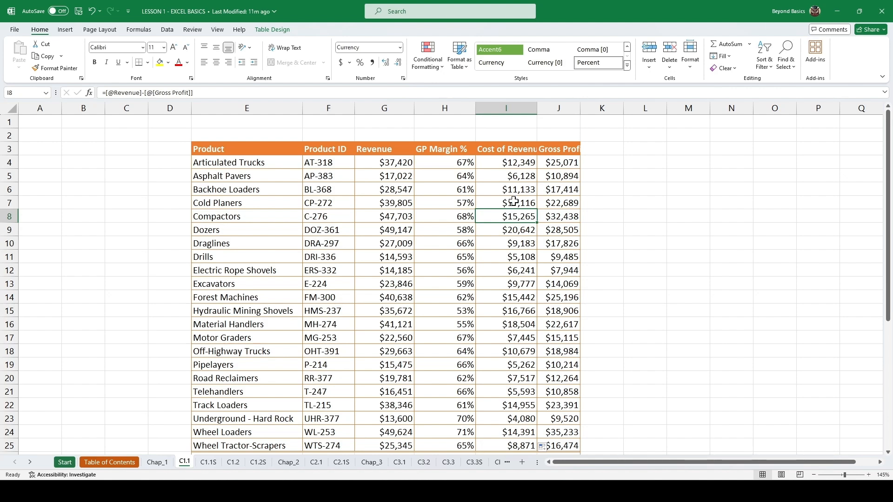
Delete the entire Product ID sheet column from the product table
{"action": "left_click", "coordinate": [331, 153]}
{"action": "key", "text": "ctrl+shift+Down"}
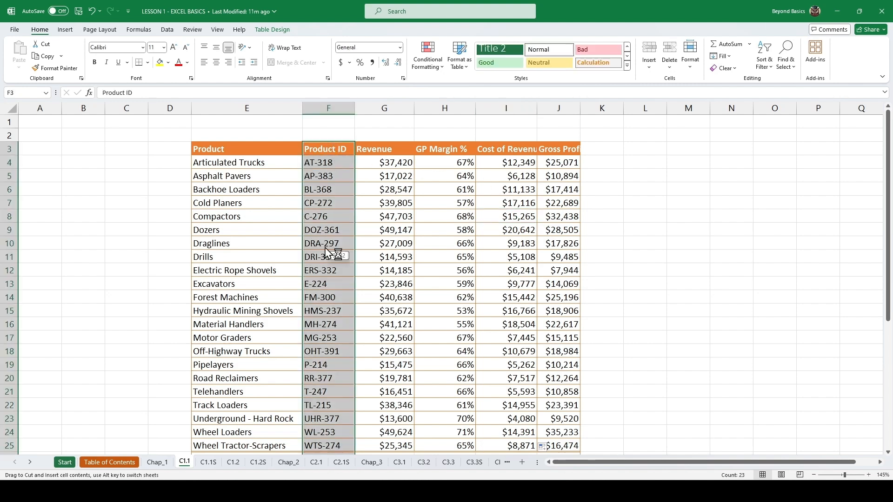
{"action": "left_click", "coordinate": [379, 216]}
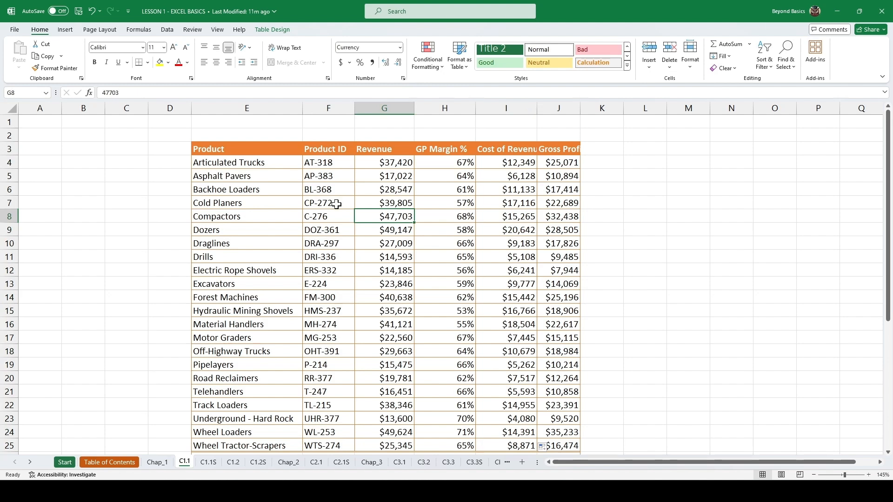
{"action": "left_click", "coordinate": [330, 140]}
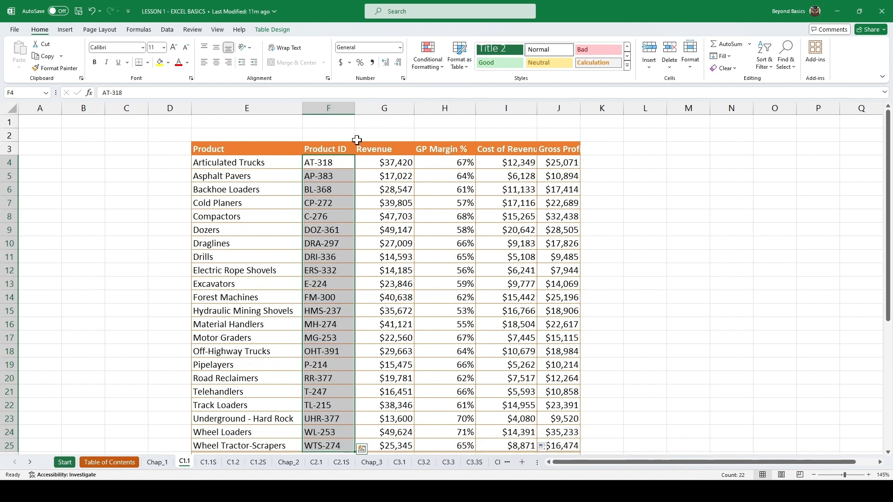
{"action": "left_click", "coordinate": [671, 71]}
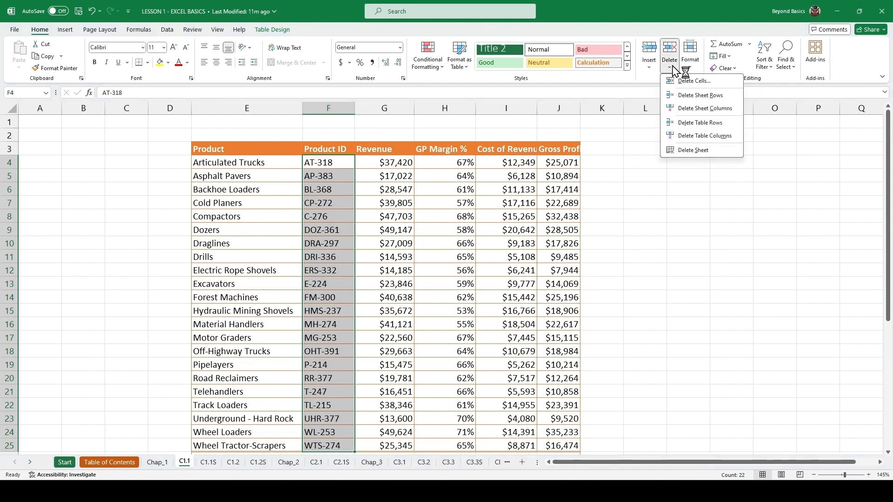
{"action": "left_click", "coordinate": [703, 109]}
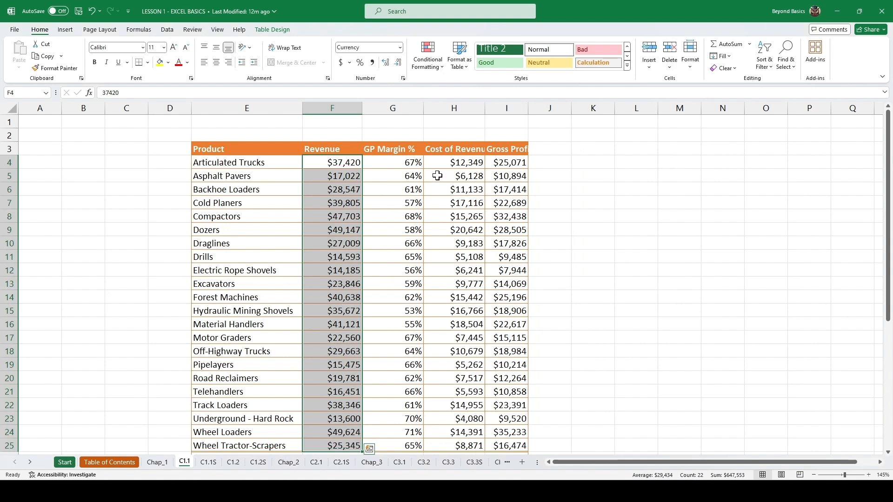
{"action": "left_click", "coordinate": [394, 161]}
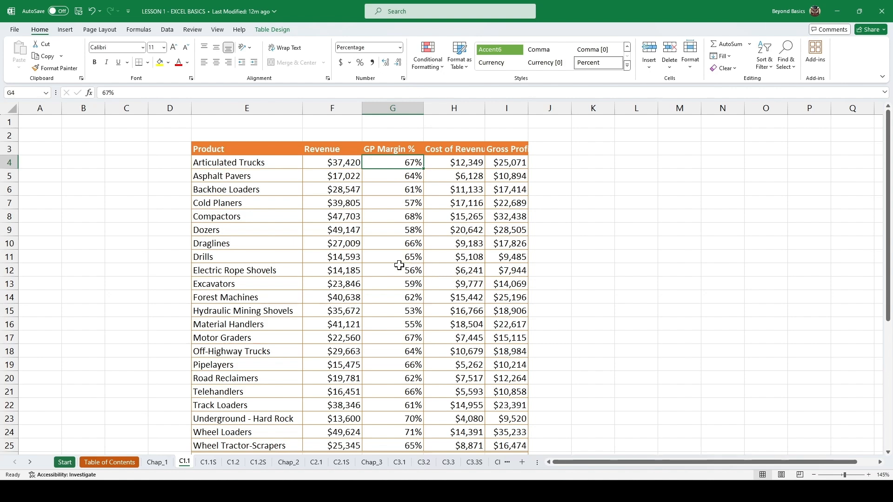
Apply a Green-Yellow-Red colour scale to the Revenue values as conditional formatting, with green for the highest amounts
{"action": "left_click", "coordinate": [334, 141]}
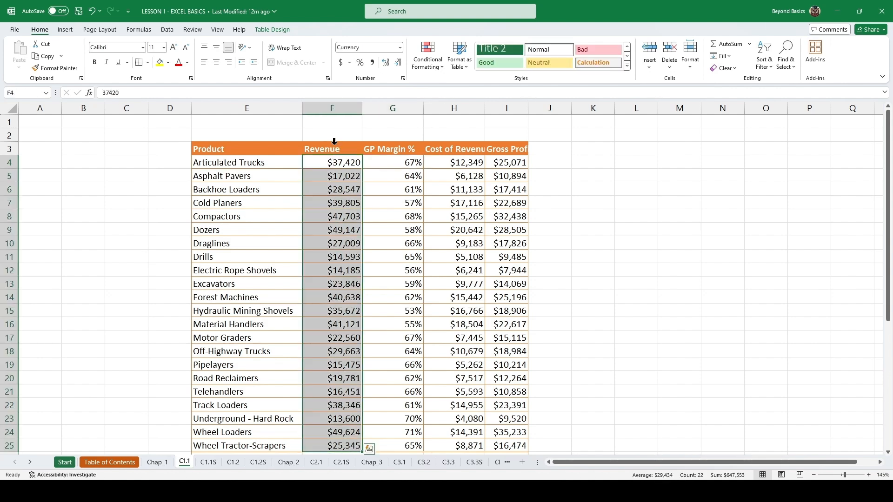
{"action": "left_click", "coordinate": [434, 68]}
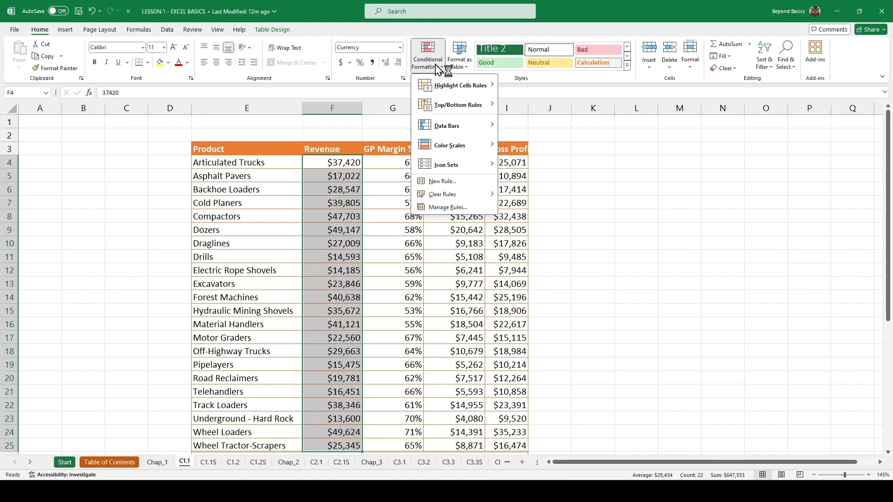
{"action": "mouse_move", "coordinate": [442, 145]}
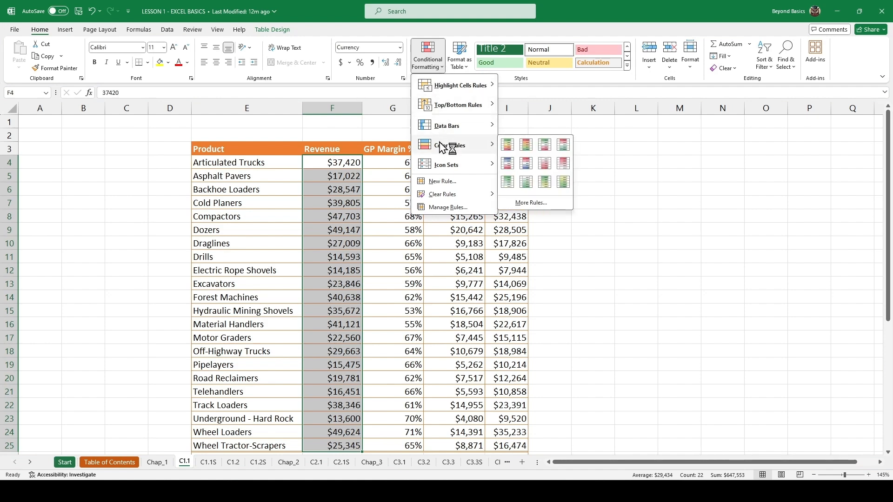
{"action": "left_click", "coordinate": [507, 145]}
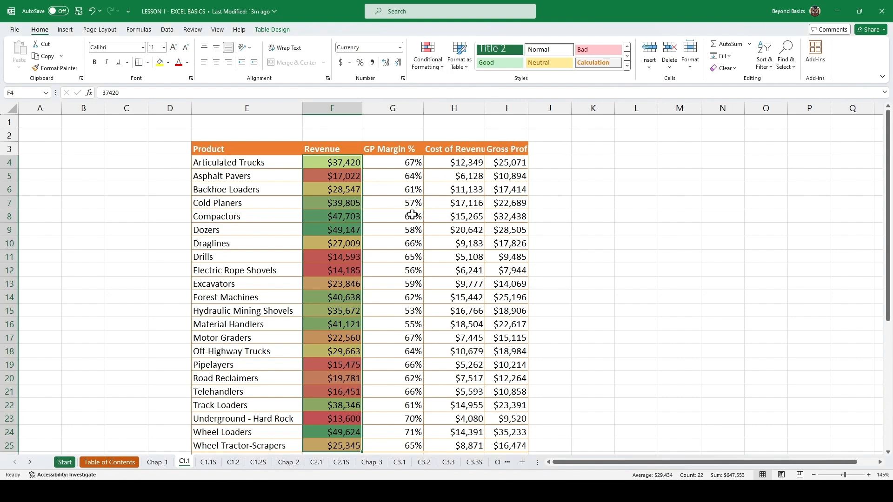
{"action": "left_click", "coordinate": [386, 256]}
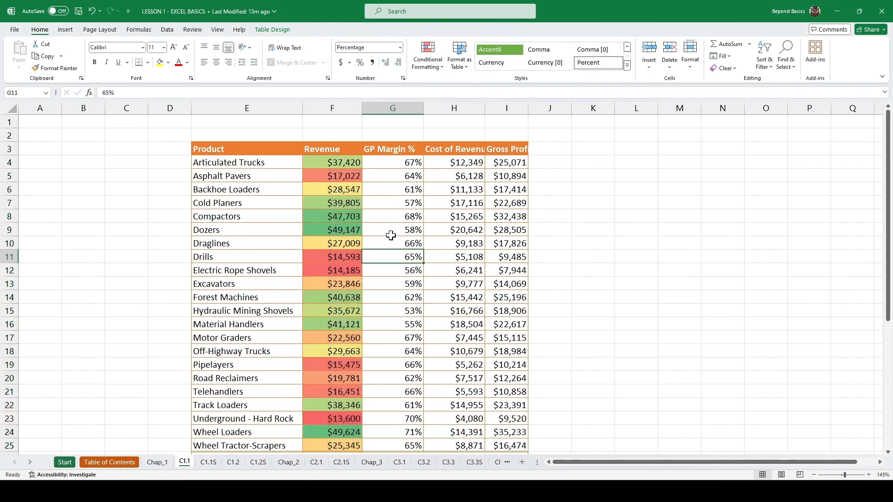
{"action": "scroll", "coordinate": [393, 235], "scroll_direction": "down", "scroll_amount": 1}
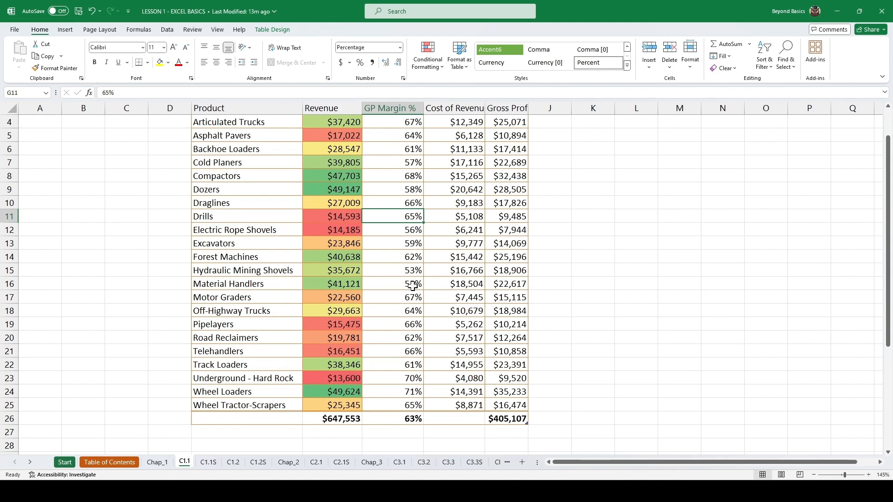
{"action": "scroll", "coordinate": [405, 277], "scroll_direction": "up", "scroll_amount": 1}
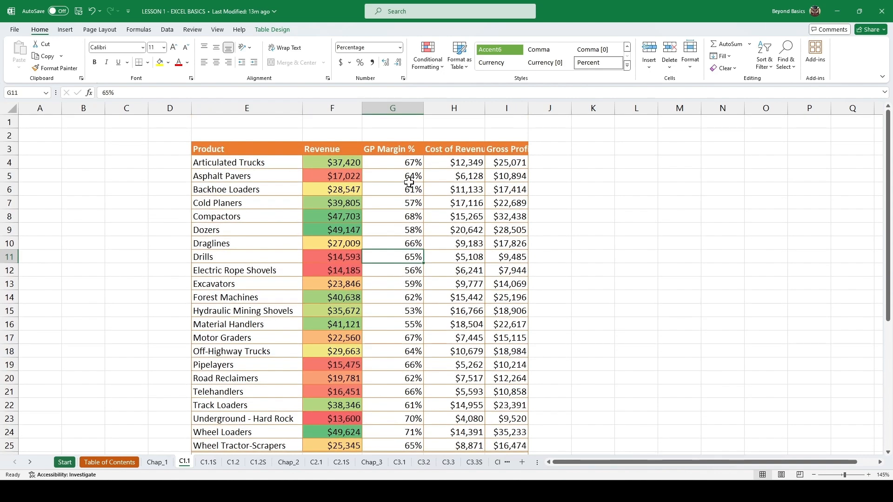
Apply blue gradient-fill data bars to the GP Margin % values as conditional formatting
{"action": "left_click", "coordinate": [400, 141]}
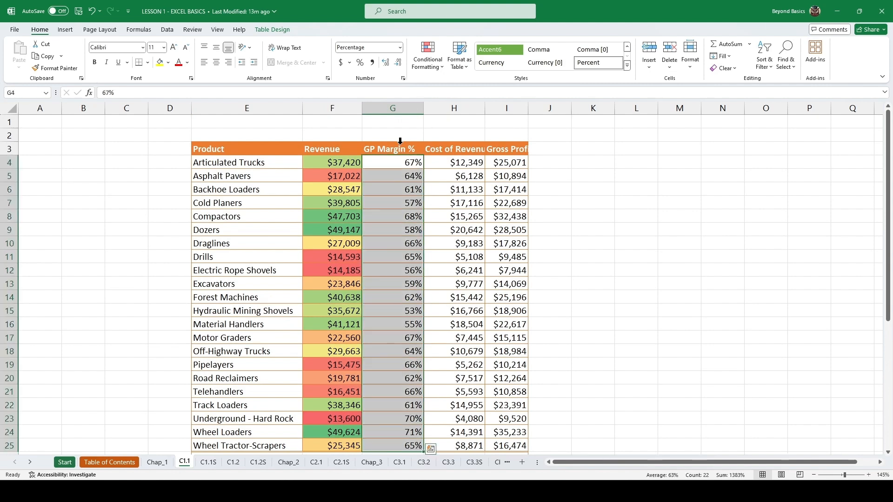
{"action": "left_click", "coordinate": [438, 68]}
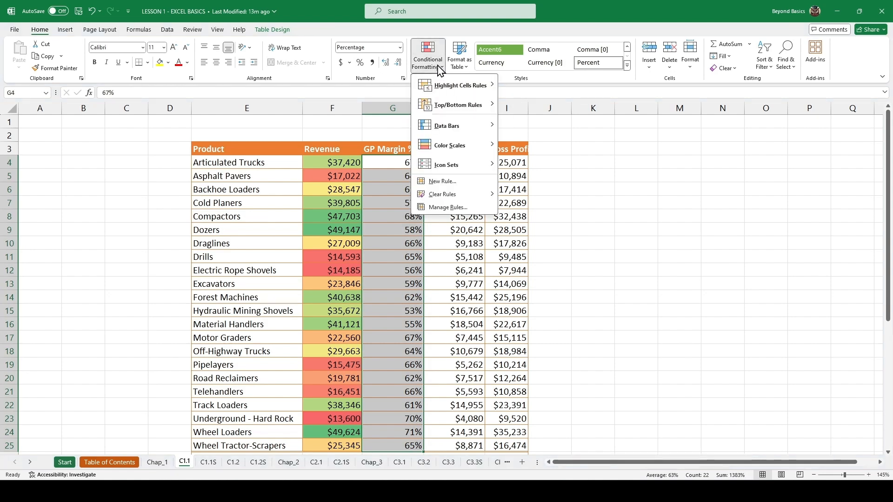
{"action": "mouse_move", "coordinate": [449, 130]}
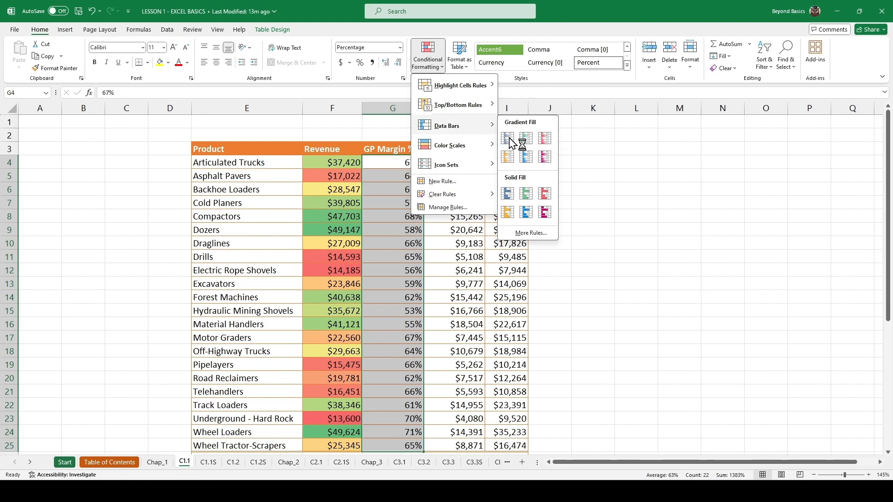
{"action": "left_click", "coordinate": [509, 138]}
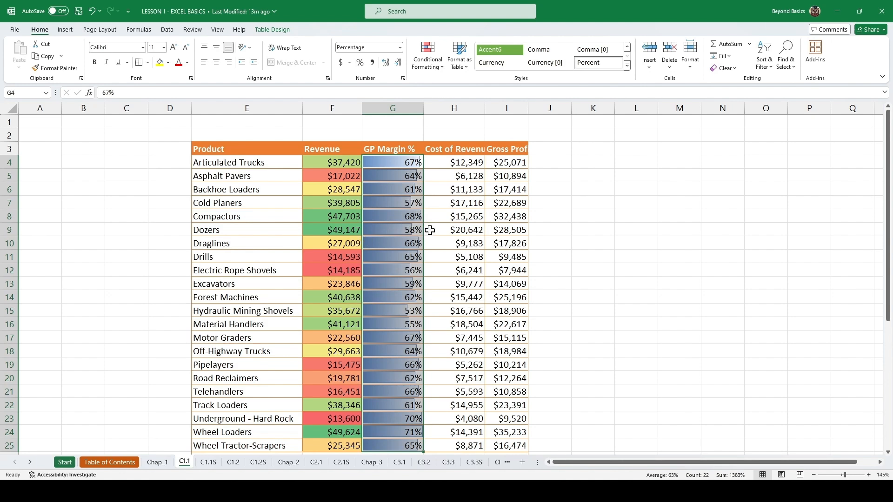
Highlight the bottom 10 Gross Profit items with Light Red Fill with Dark Red Text
{"action": "left_click", "coordinate": [503, 163]}
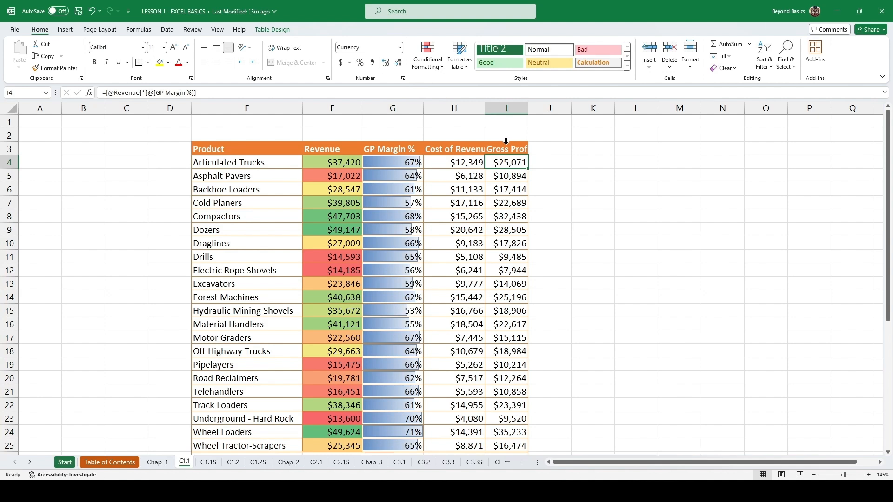
{"action": "left_click", "coordinate": [506, 140]}
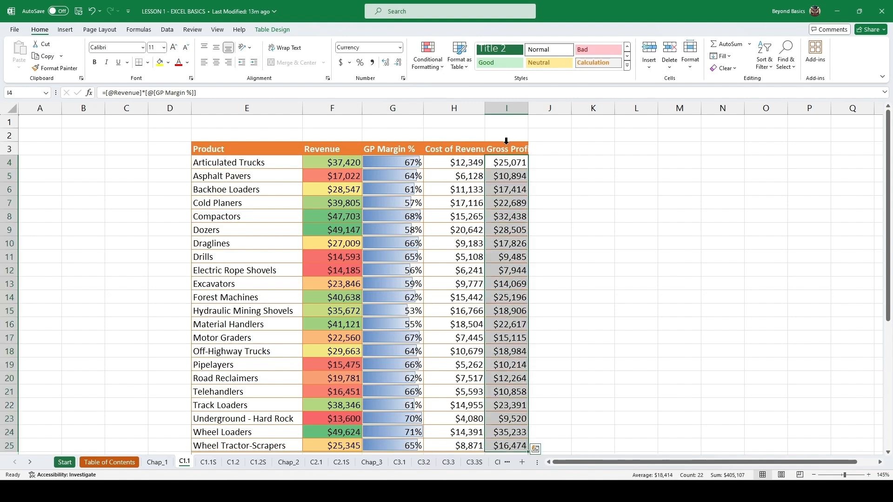
{"action": "left_click", "coordinate": [433, 66]}
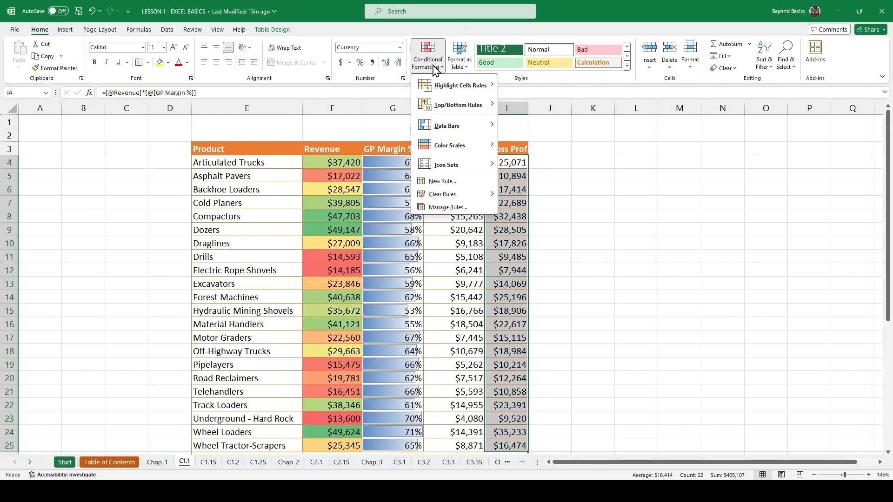
{"action": "mouse_move", "coordinate": [446, 108]}
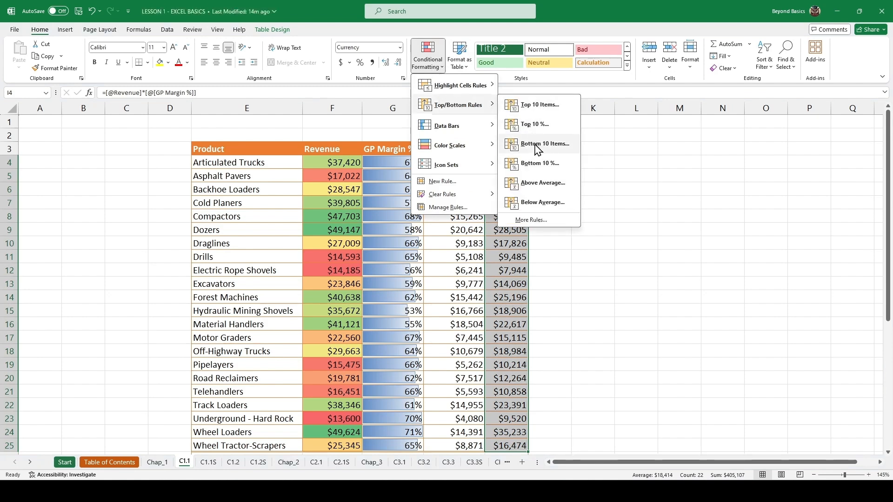
{"action": "left_click", "coordinate": [536, 146]}
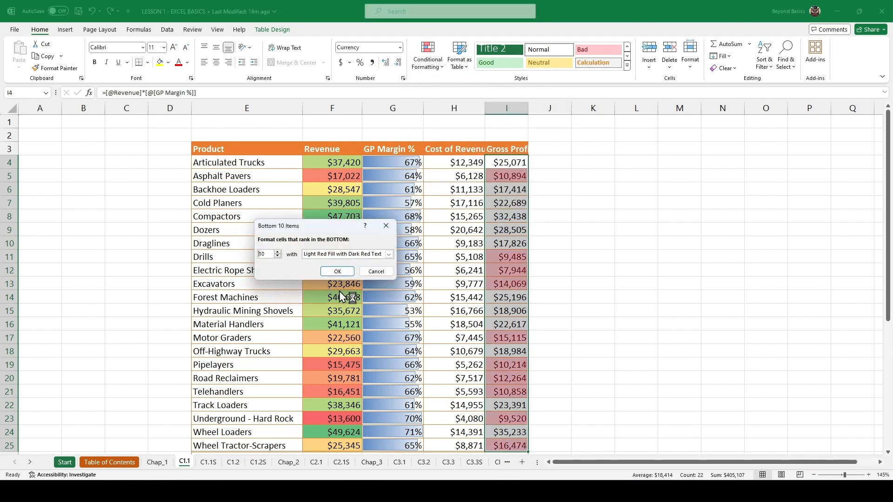
{"action": "left_click", "coordinate": [338, 271]}
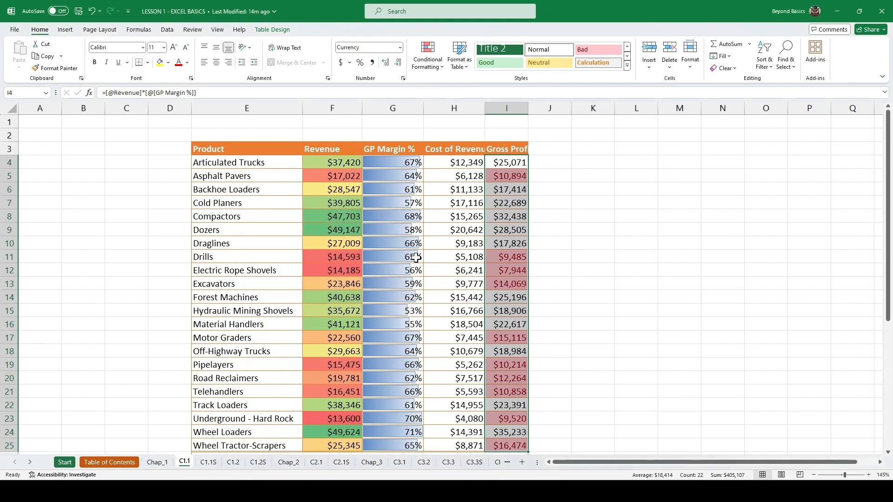
{"action": "left_click", "coordinate": [512, 215]}
{"action": "scroll", "coordinate": [510, 192], "scroll_direction": "down", "scroll_amount": 1}
{"action": "scroll", "coordinate": [509, 192], "scroll_direction": "up", "scroll_amount": 1}
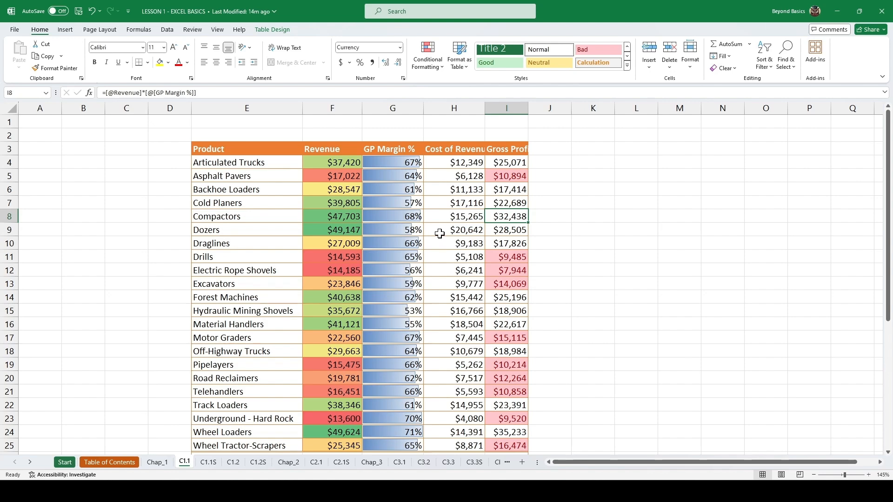
Follow the green arrow below the product table to move on to worksheet C1.2
{"action": "scroll", "coordinate": [390, 241], "scroll_direction": "down", "scroll_amount": 5}
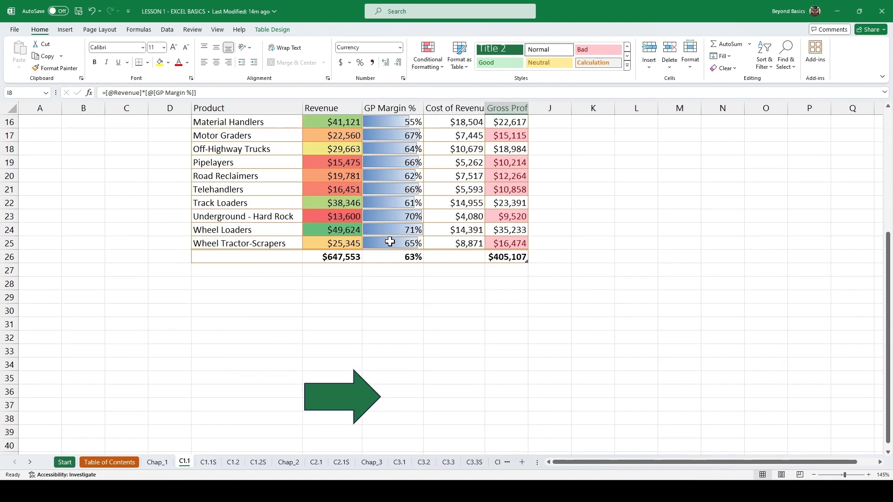
{"action": "scroll", "coordinate": [372, 270], "scroll_direction": "down", "scroll_amount": 1}
{"action": "left_click", "coordinate": [343, 367]}
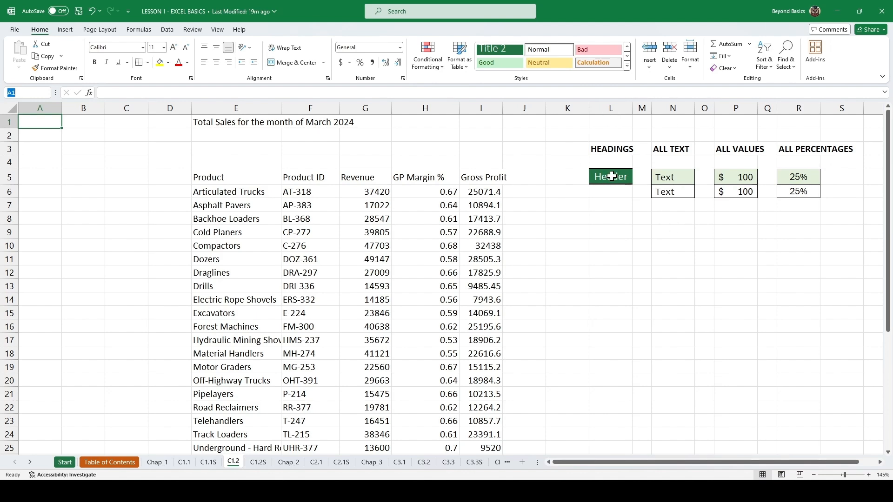
Review the sample formats for text, values and percentages beside the product table
{"action": "left_click_drag", "start_coordinate": [676, 178], "coordinate": [679, 193]}
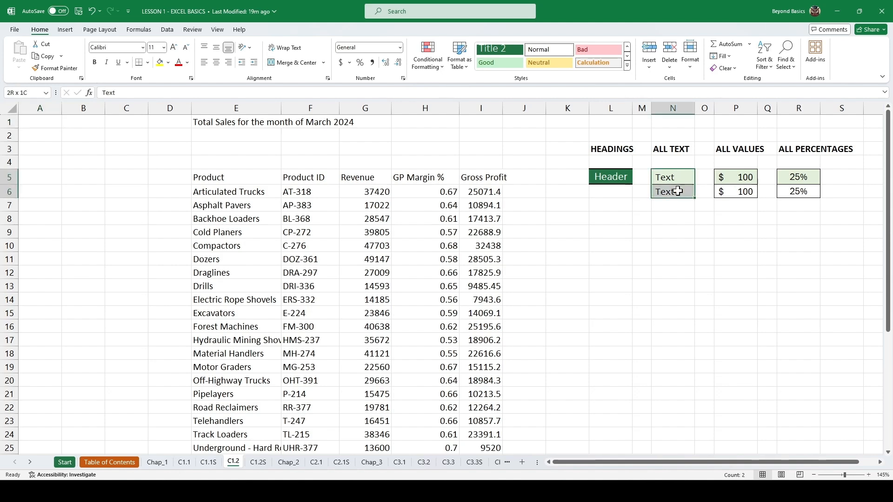
{"action": "left_click_drag", "start_coordinate": [746, 175], "coordinate": [744, 190]}
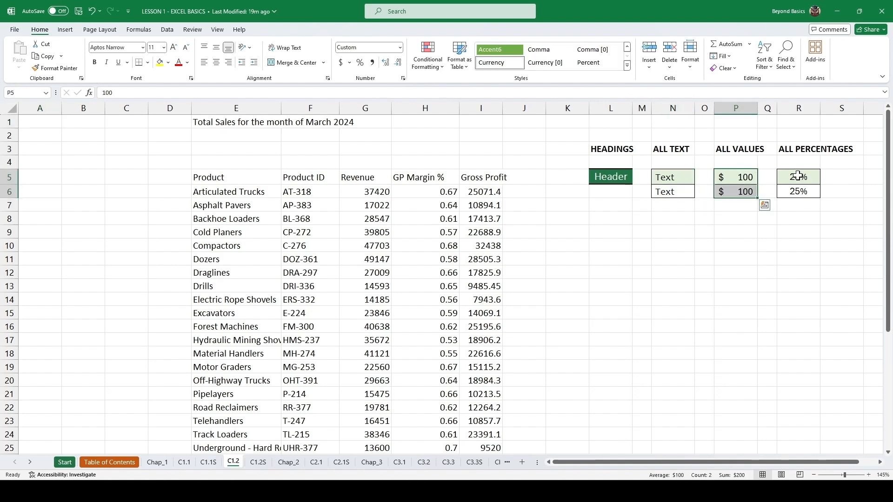
{"action": "left_click_drag", "start_coordinate": [799, 176], "coordinate": [798, 191]}
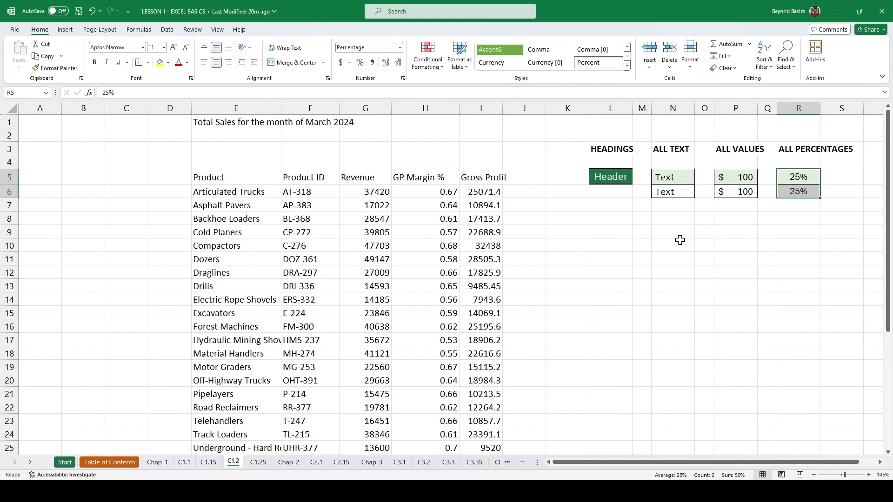
Copy the sample Header cell's formatting onto the product table's heading row, E5:I5, with Format Painter
{"action": "left_click", "coordinate": [617, 179]}
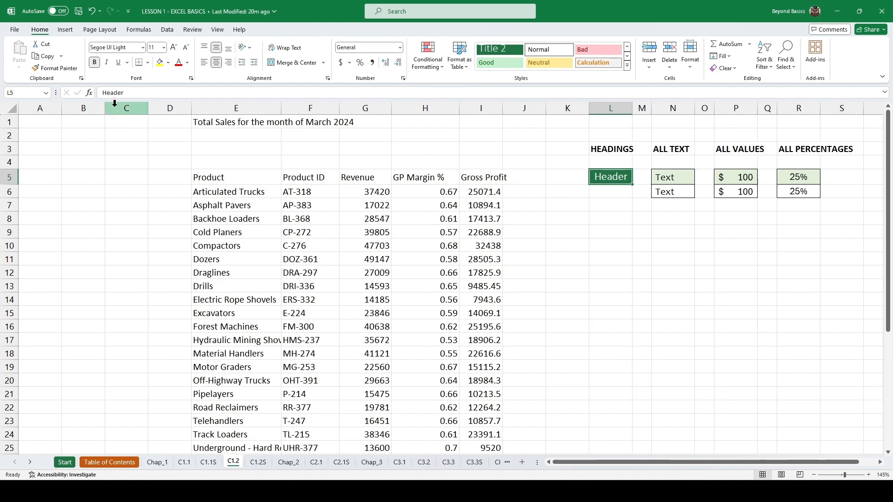
{"action": "left_click", "coordinate": [59, 68]}
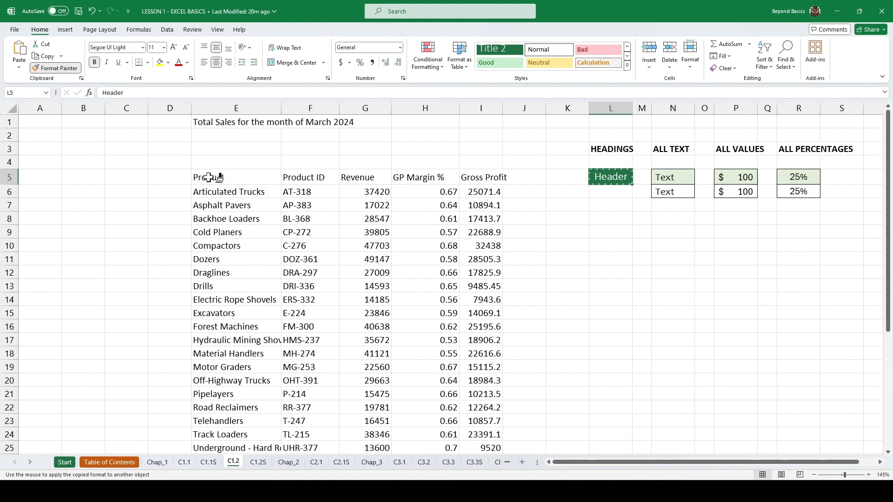
{"action": "left_click_drag", "start_coordinate": [202, 176], "coordinate": [478, 174]}
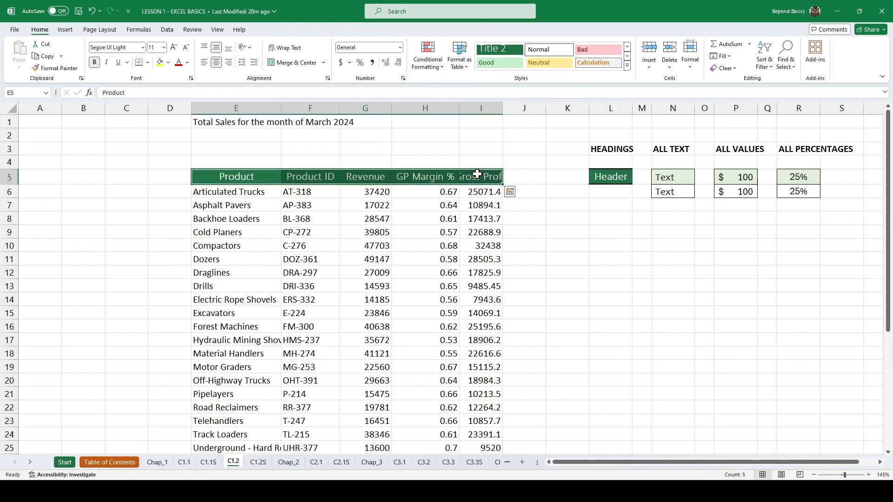
{"action": "left_click", "coordinate": [252, 195]}
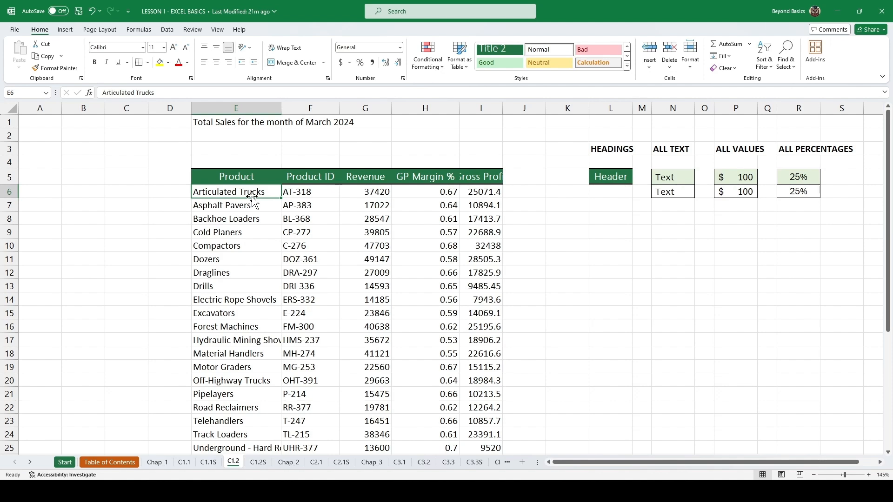
Copy the two-row sample Text formatting onto the Product and Product ID entries, E6:F27, with Format Painter
{"action": "left_click_drag", "start_coordinate": [678, 176], "coordinate": [678, 194]}
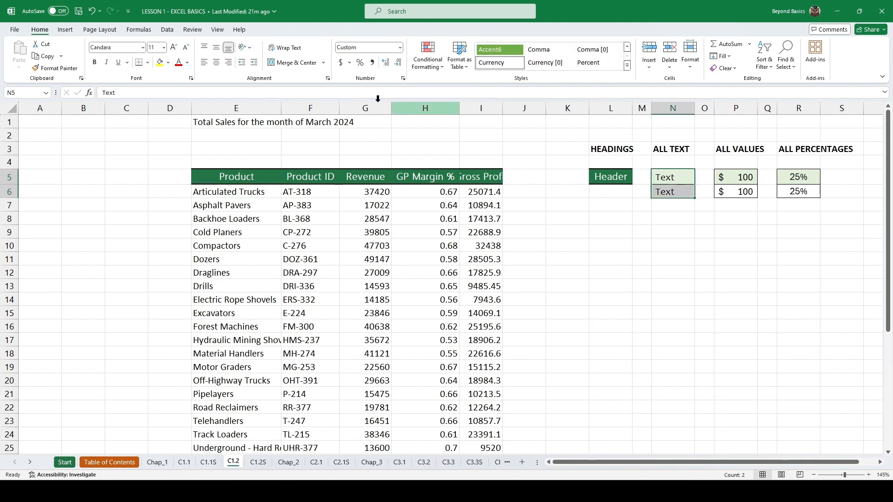
{"action": "left_click", "coordinate": [65, 70]}
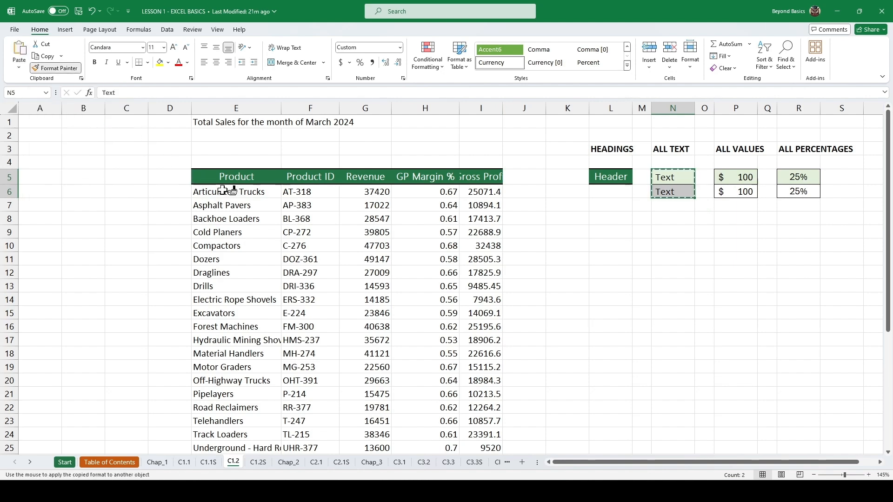
{"action": "mouse_move", "coordinate": [223, 191]}
{"action": "left_mouse_down"}
{"action": "mouse_move", "coordinate": [309, 193]}
{"action": "mouse_move", "coordinate": [303, 461]}
{"action": "left_mouse_up"}
{"action": "left_click_drag", "start_coordinate": [305, 443], "coordinate": [309, 422]}
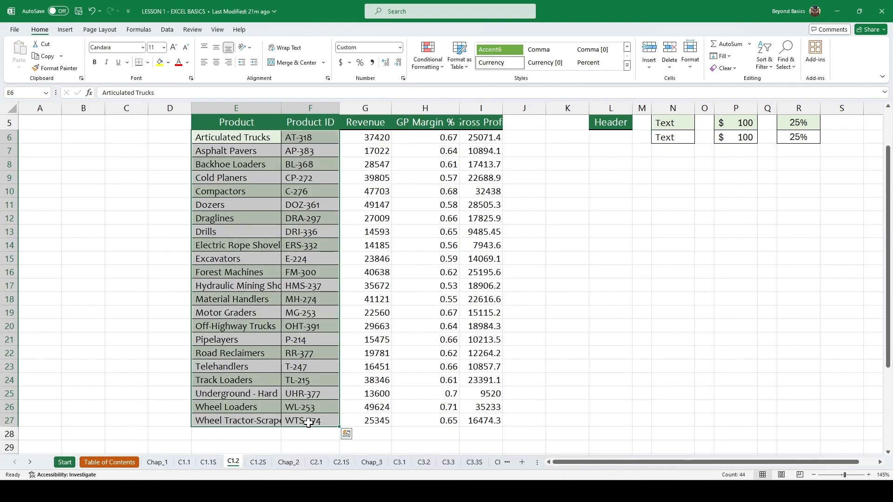
{"action": "left_click", "coordinate": [260, 183]}
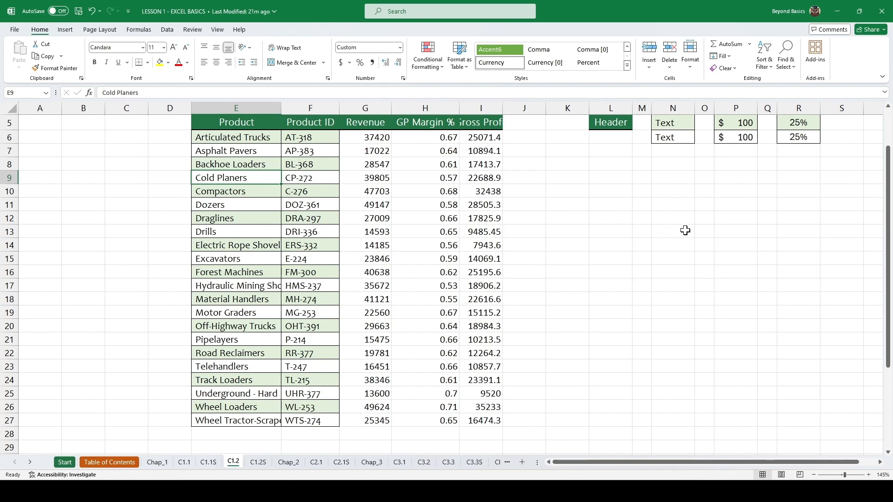
Copy the two-row sample value formatting onto the Revenue and Gross Profit amounts, G6:G27 and I6:I27, with Format Painter
{"action": "scroll", "coordinate": [685, 230], "scroll_direction": "up", "scroll_amount": 1}
{"action": "scroll", "coordinate": [687, 229], "scroll_direction": "down", "scroll_amount": 1}
{"action": "left_click_drag", "start_coordinate": [376, 136], "coordinate": [375, 223]}
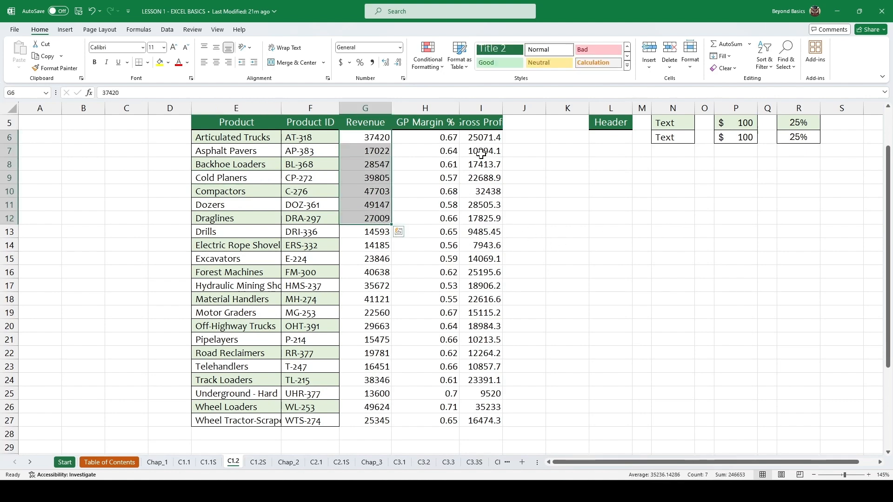
{"action": "left_click_drag", "start_coordinate": [484, 138], "coordinate": [483, 218]}
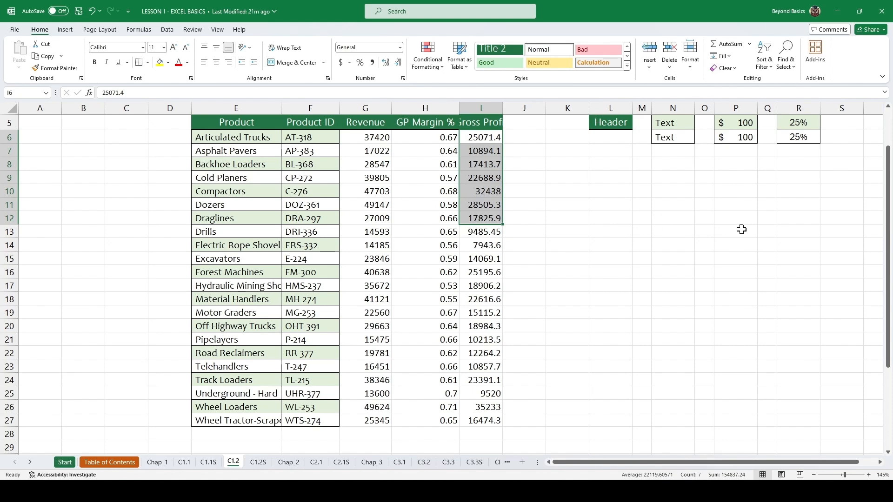
{"action": "scroll", "coordinate": [742, 232], "scroll_direction": "up", "scroll_amount": 1}
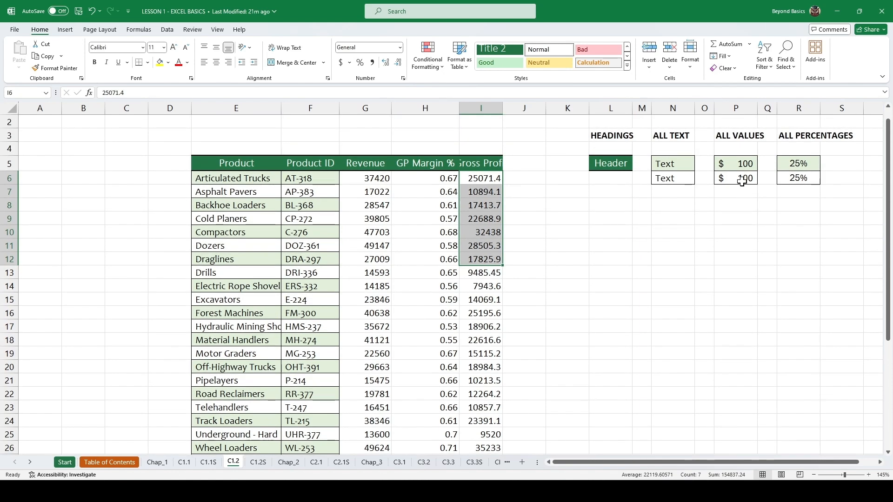
{"action": "left_click_drag", "start_coordinate": [737, 164], "coordinate": [739, 177]}
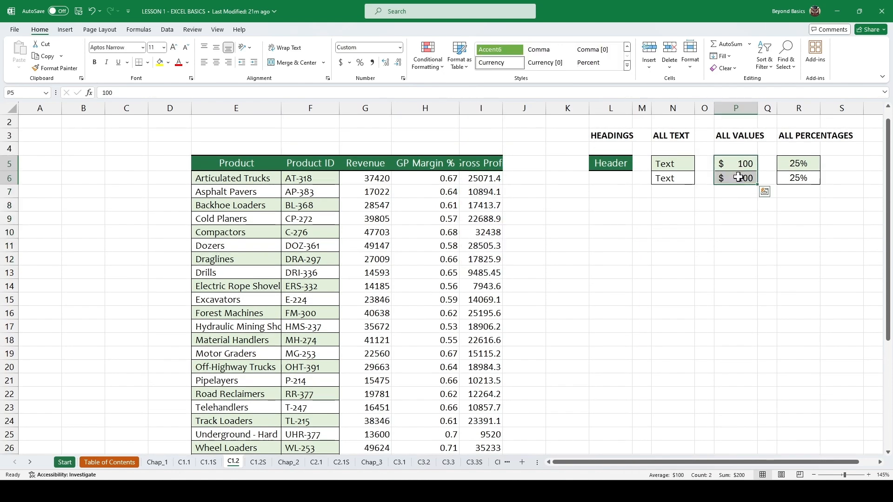
{"action": "left_click", "coordinate": [64, 70]}
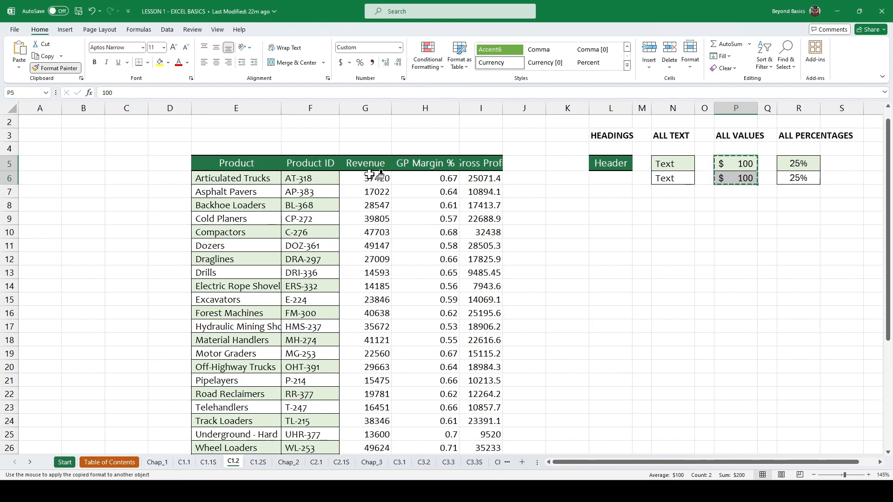
{"action": "mouse_move", "coordinate": [374, 175]}
{"action": "left_mouse_down"}
{"action": "mouse_move", "coordinate": [372, 461]}
{"action": "mouse_move", "coordinate": [376, 431]}
{"action": "left_mouse_up"}
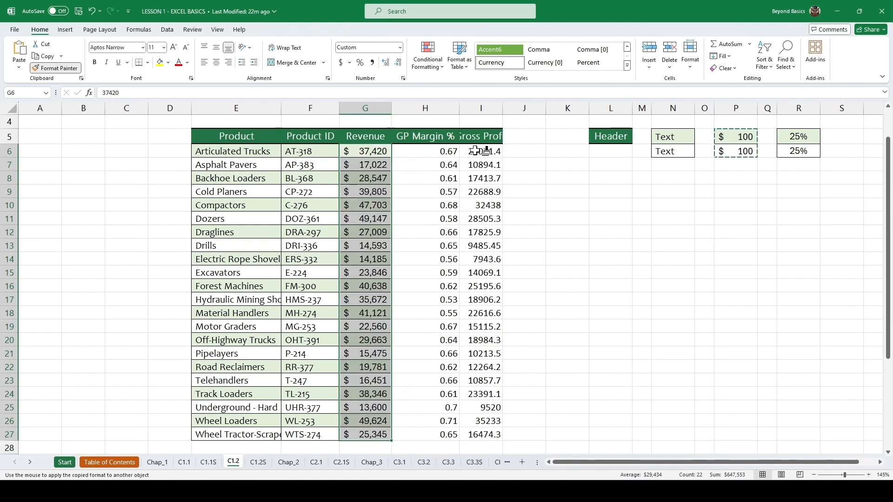
{"action": "mouse_move", "coordinate": [472, 152]}
{"action": "left_mouse_down"}
{"action": "mouse_move", "coordinate": [484, 339]}
{"action": "mouse_move", "coordinate": [474, 425]}
{"action": "left_mouse_up"}
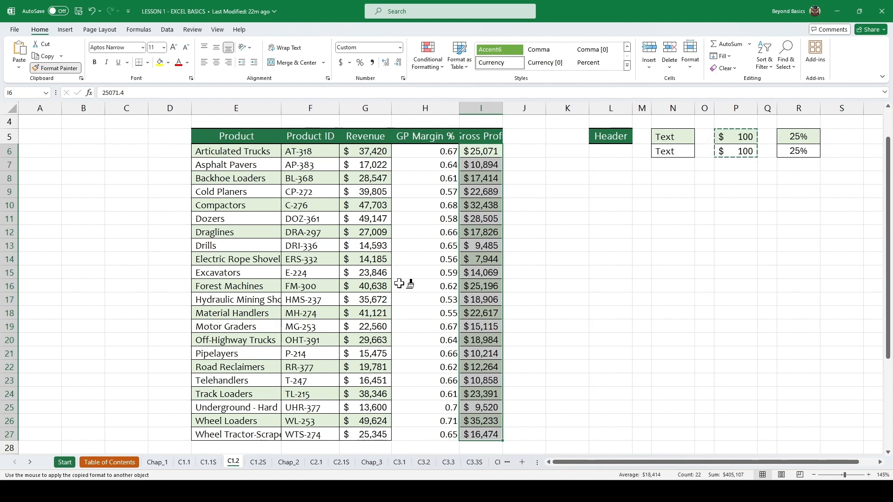
{"action": "key", "text": "Escape"}
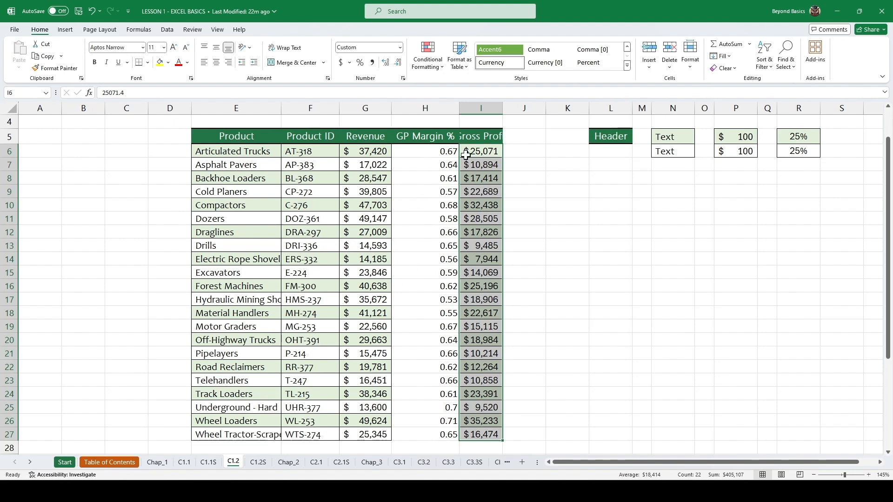
Copy the two-row sample percentage formatting onto the GP Margin % values, H6:H27, with Format Painter
{"action": "left_click_drag", "start_coordinate": [796, 136], "coordinate": [799, 148]}
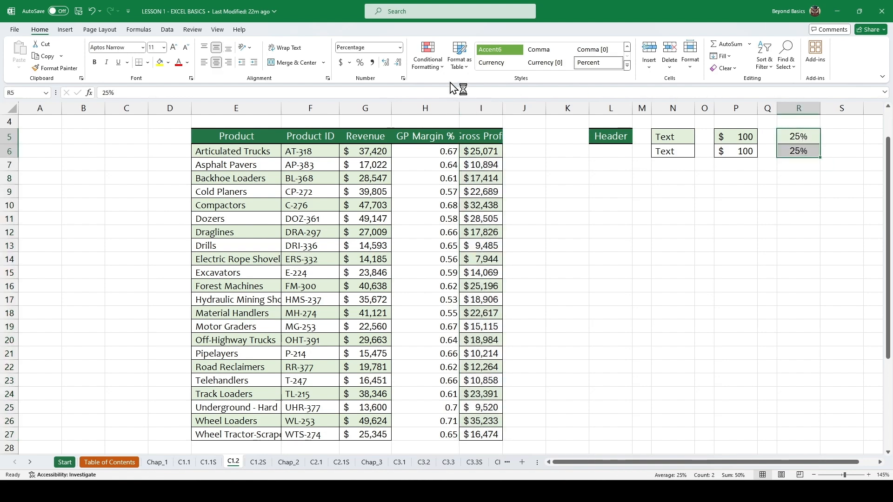
{"action": "left_click", "coordinate": [55, 68]}
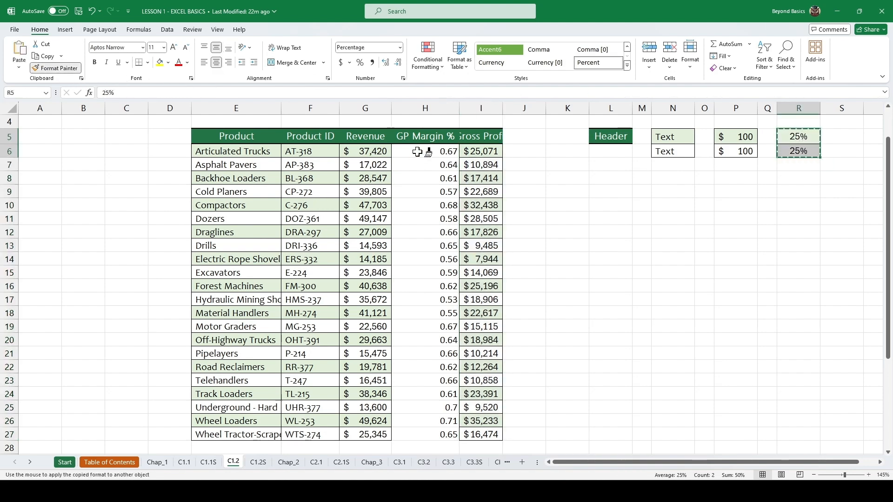
{"action": "left_click_drag", "start_coordinate": [417, 152], "coordinate": [428, 434]}
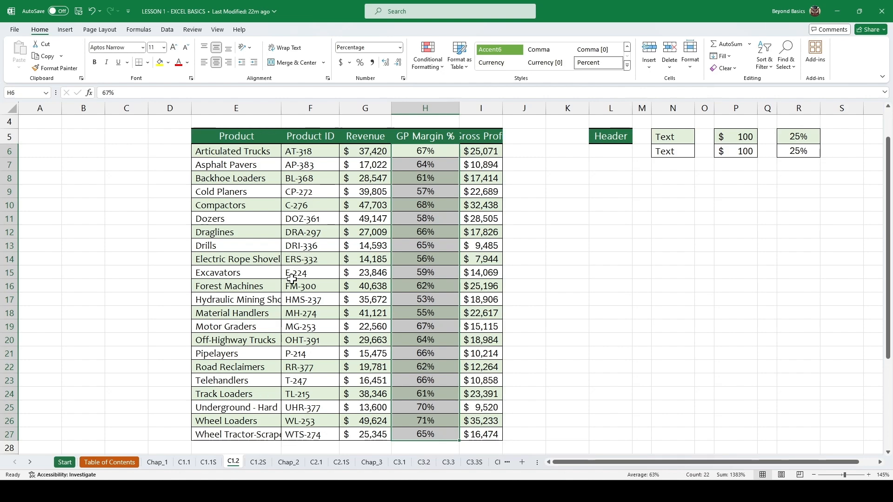
{"action": "scroll", "coordinate": [292, 279], "scroll_direction": "up", "scroll_amount": 1}
{"action": "left_click", "coordinate": [255, 150]}
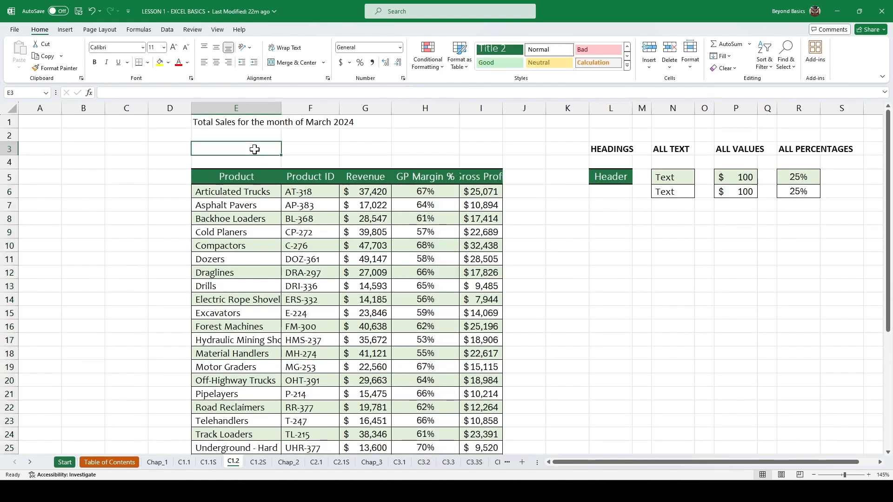
Merge and center the sales title across E1:I3 and align it to the vertical middle
{"action": "left_click", "coordinate": [241, 121]}
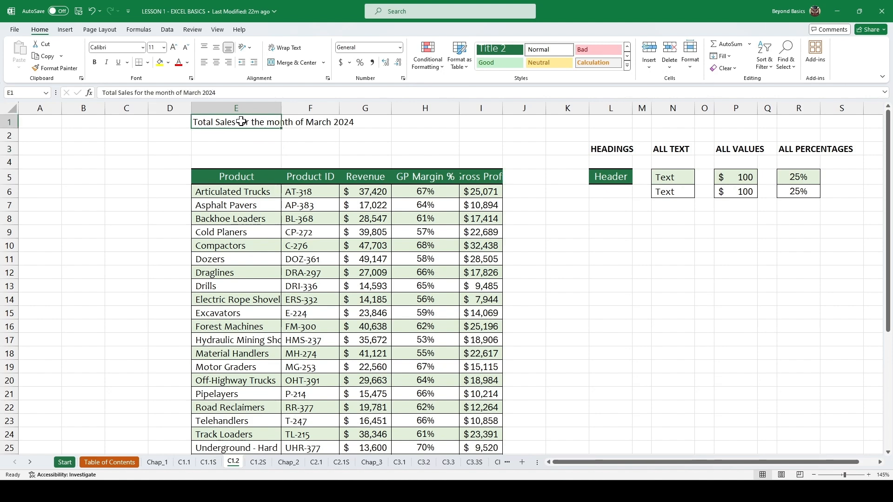
{"action": "left_click_drag", "start_coordinate": [240, 122], "coordinate": [483, 146]}
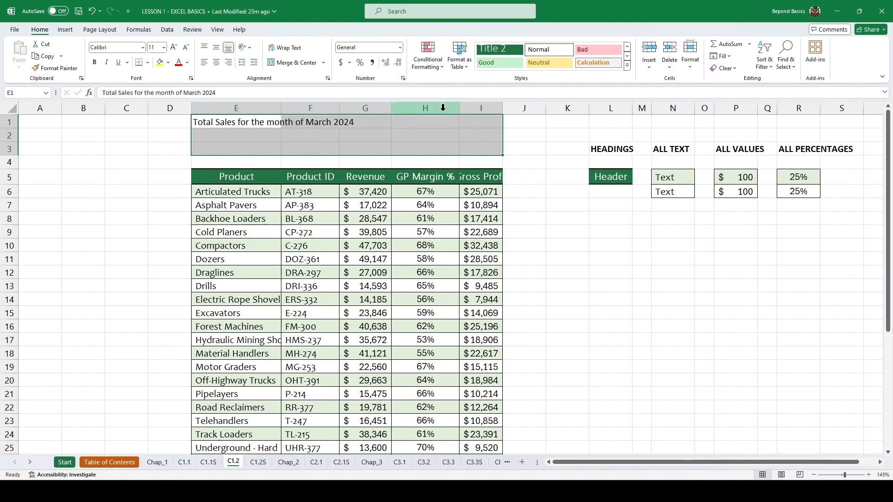
{"action": "left_click", "coordinate": [289, 65]}
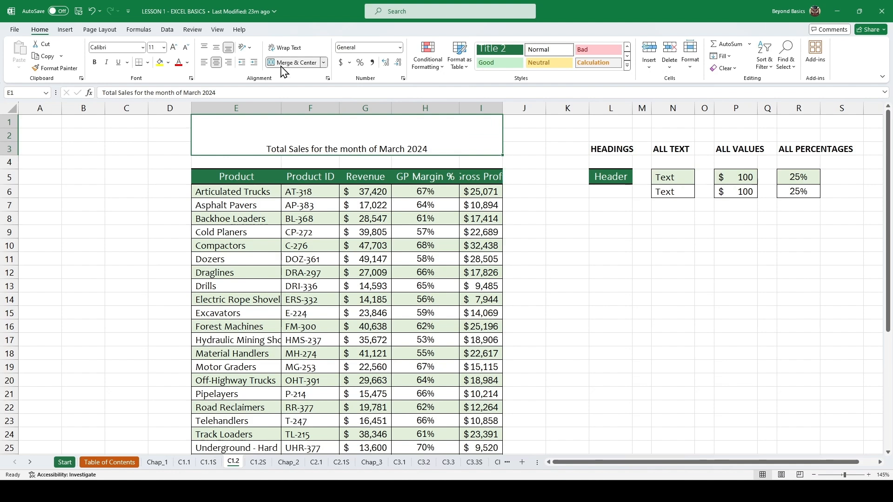
{"action": "left_click", "coordinate": [216, 48]}
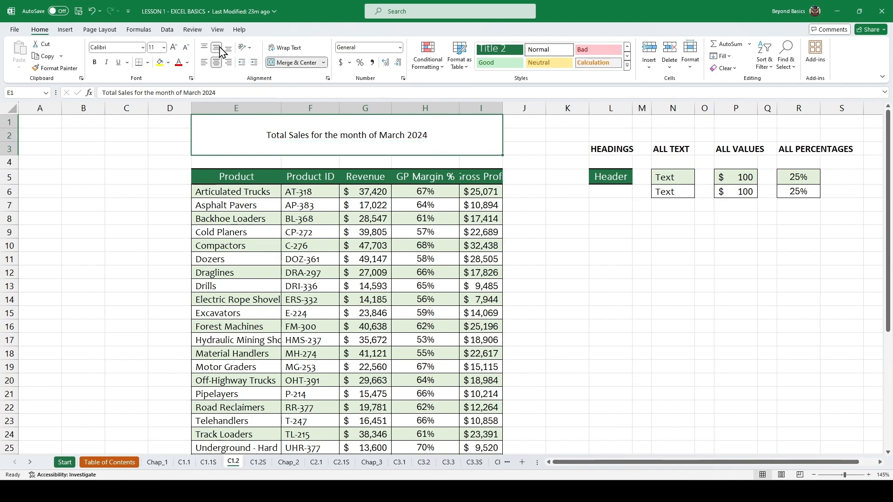
Set the merged title's font to Copperplate Gothic Bold, size 18, and wrap its text
{"action": "left_click", "coordinate": [130, 47]}
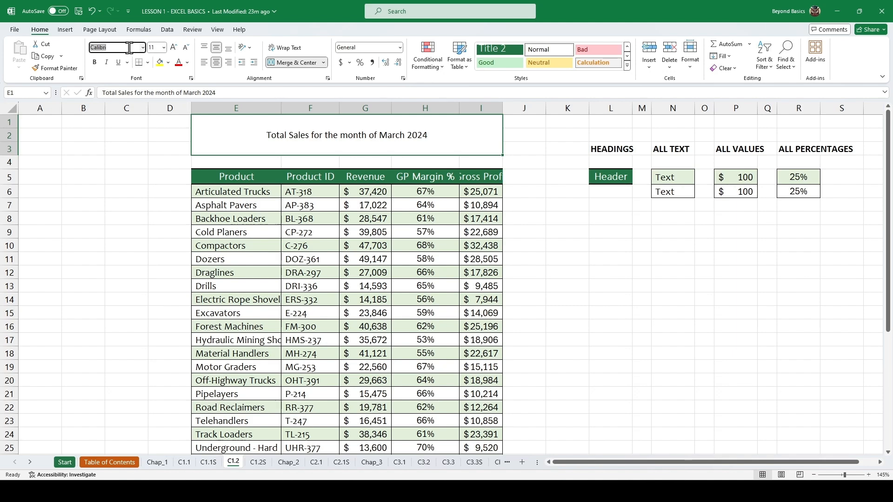
{"action": "type", "text": "Copp"}
{"action": "key", "text": "Return"}
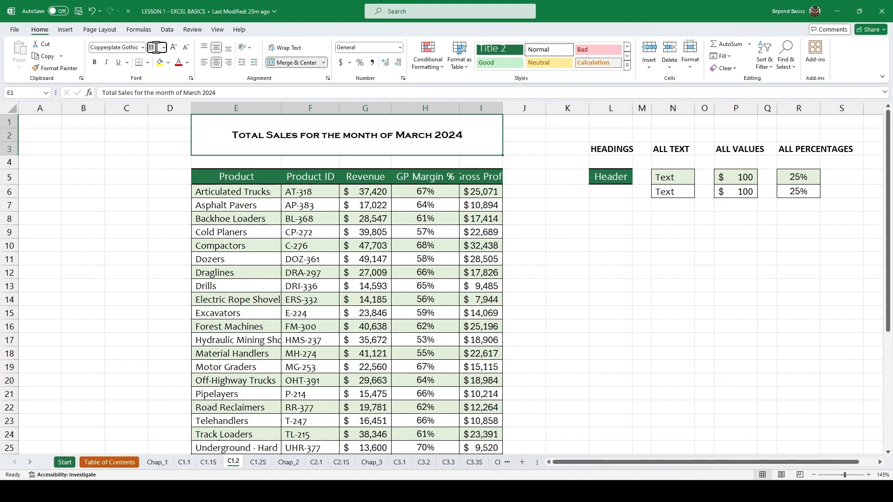
{"action": "left_click", "coordinate": [163, 48]}
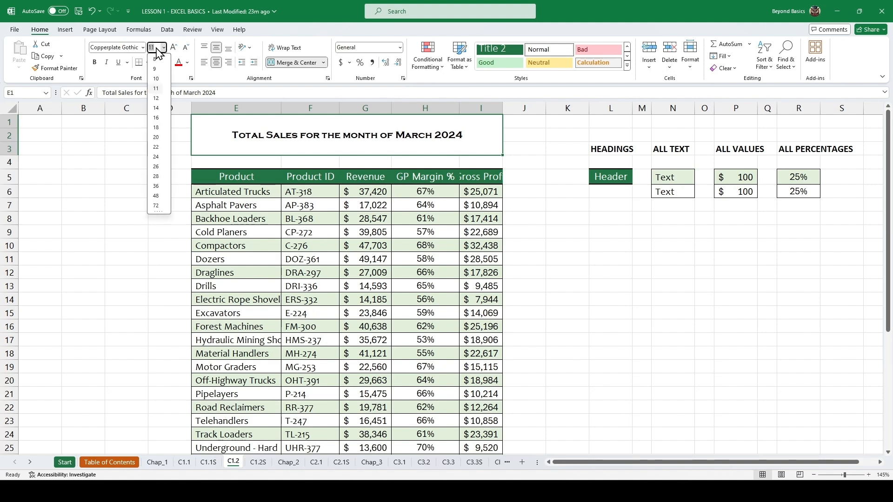
{"action": "key", "text": "Num_Lock"}
{"action": "type", "text": "18"}
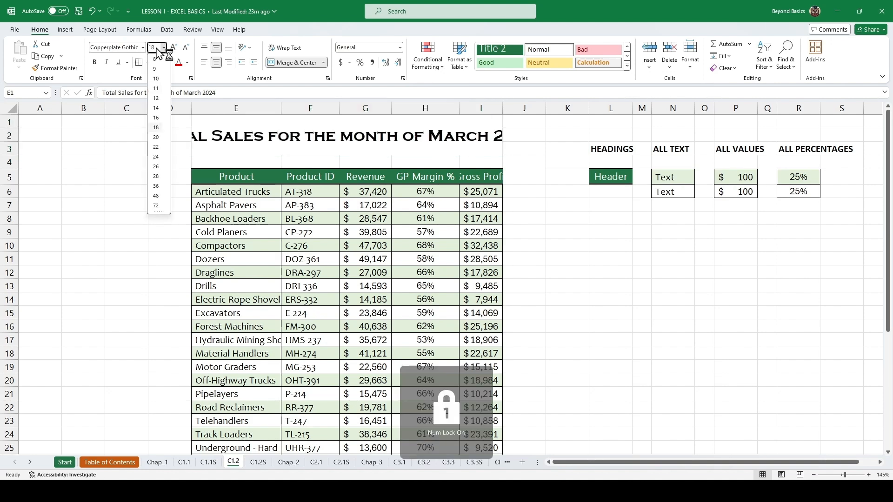
{"action": "key", "text": "Return"}
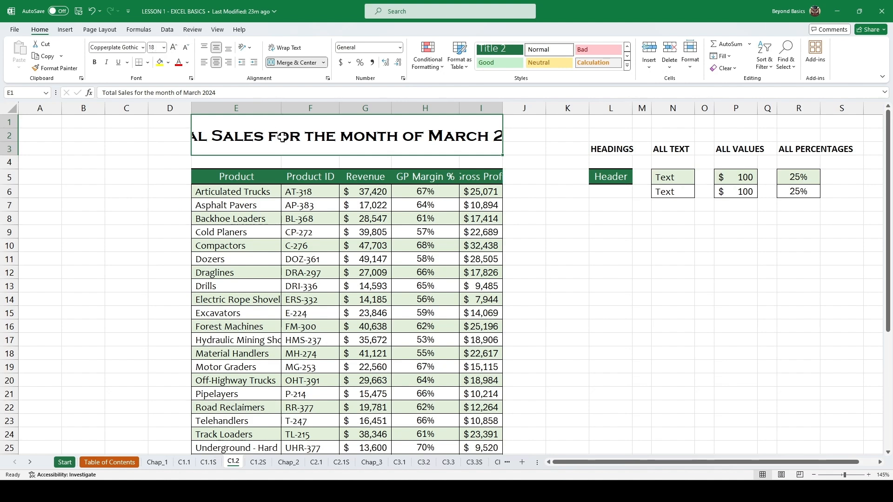
{"action": "left_click", "coordinate": [288, 49]}
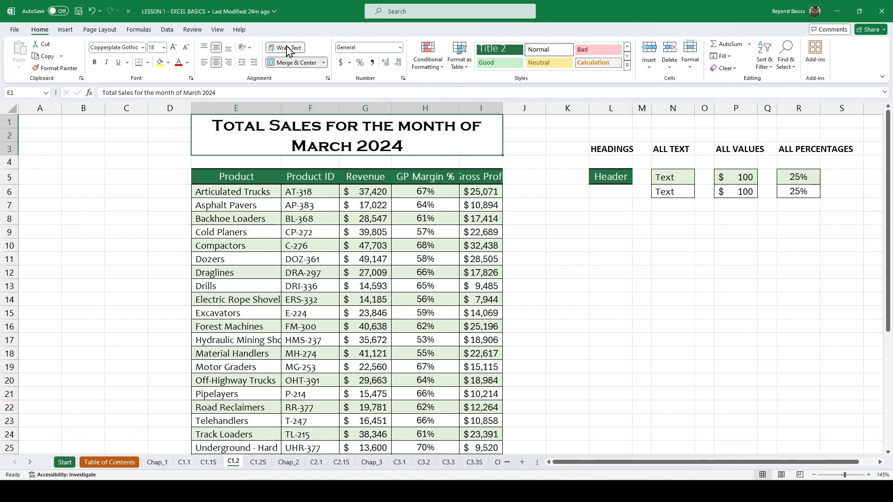
Set the merged sales title's font color to dark green from the theme colors in Format Cells
{"action": "key", "text": "ctrl+1"}
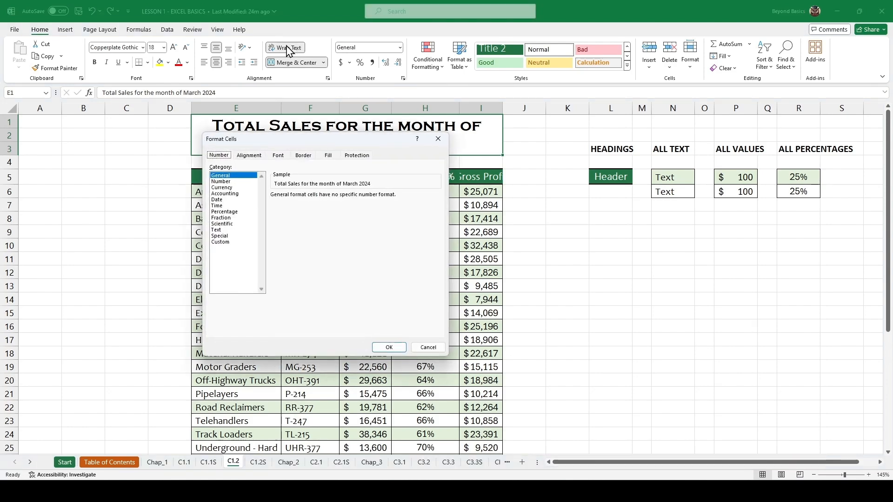
{"action": "left_click", "coordinate": [278, 155]}
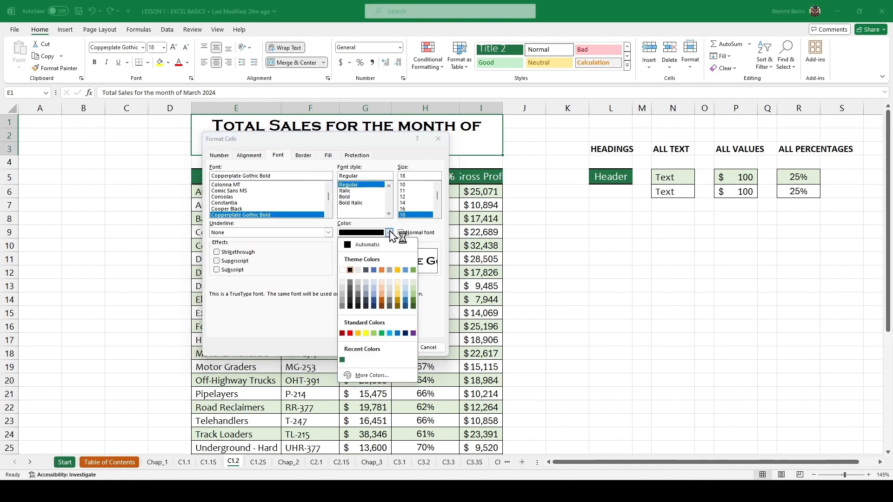
{"action": "left_click", "coordinate": [389, 232]}
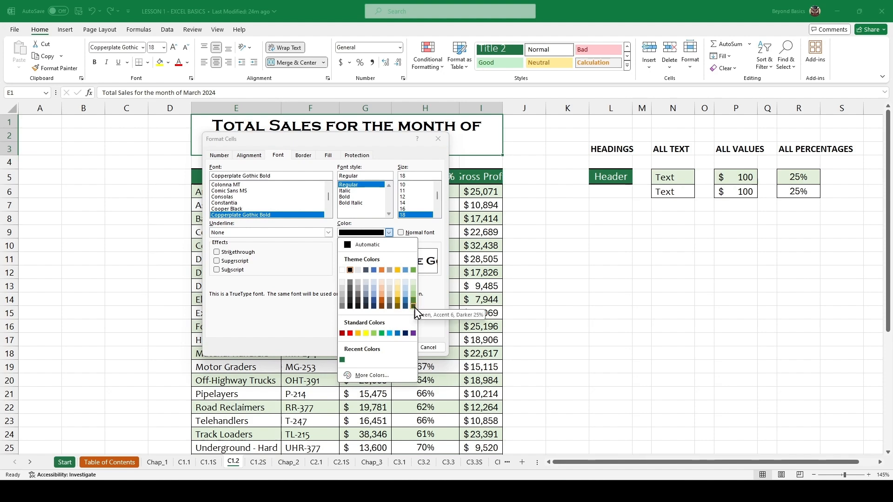
{"action": "left_click", "coordinate": [413, 306]}
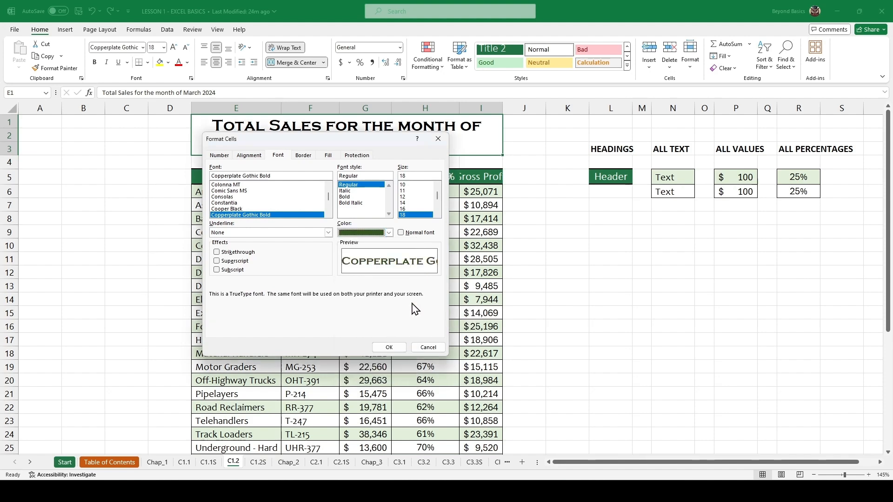
Put a heavy solid dark green border on all four sides of the merged sales title
{"action": "left_click", "coordinate": [303, 155]}
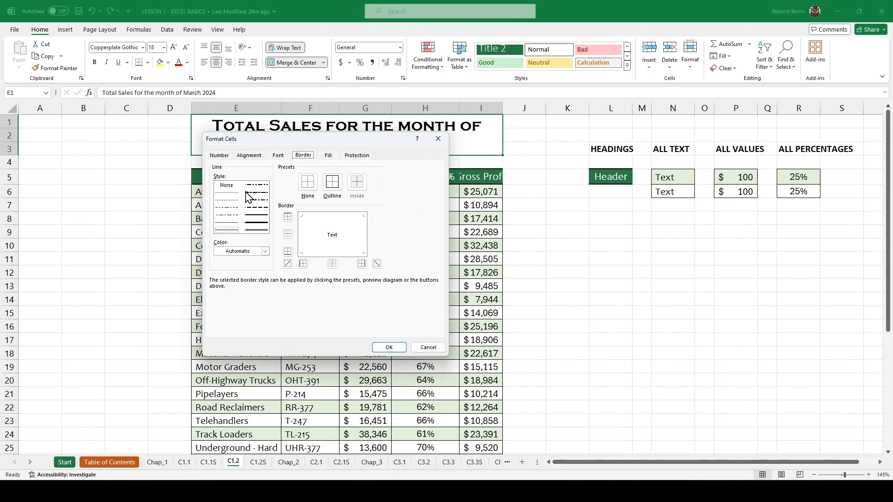
{"action": "left_click", "coordinate": [257, 219]}
{"action": "left_click", "coordinate": [265, 253]}
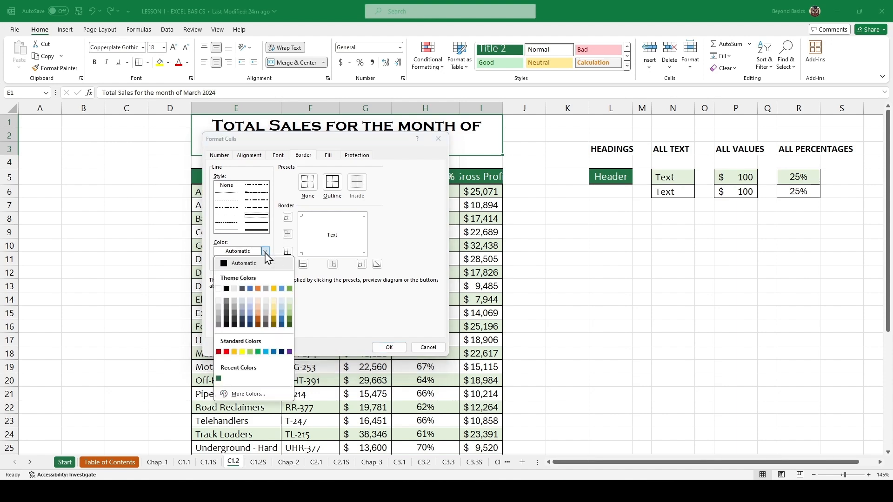
{"action": "left_click", "coordinate": [289, 324]}
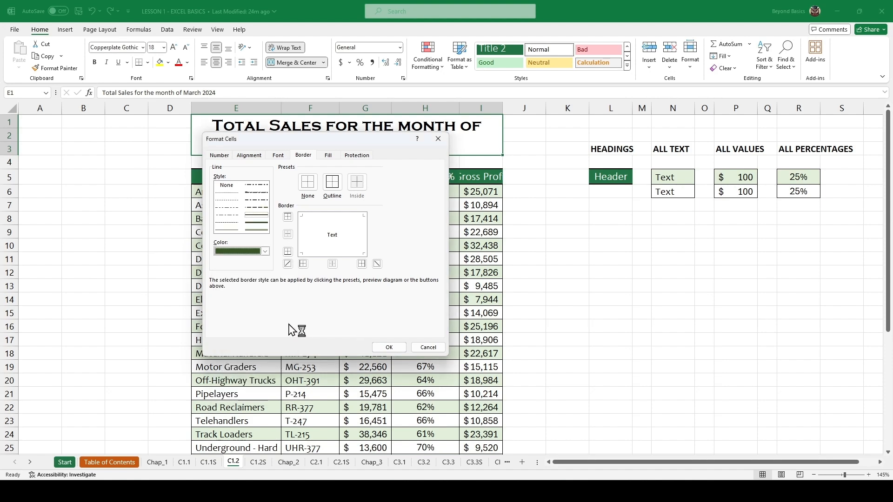
{"action": "left_click", "coordinate": [331, 223]}
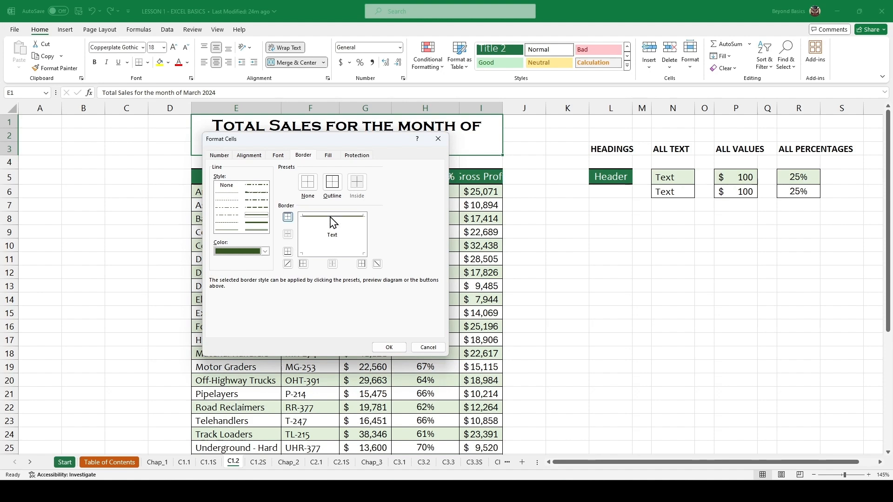
{"action": "left_click", "coordinate": [366, 232]}
{"action": "left_click", "coordinate": [348, 254]}
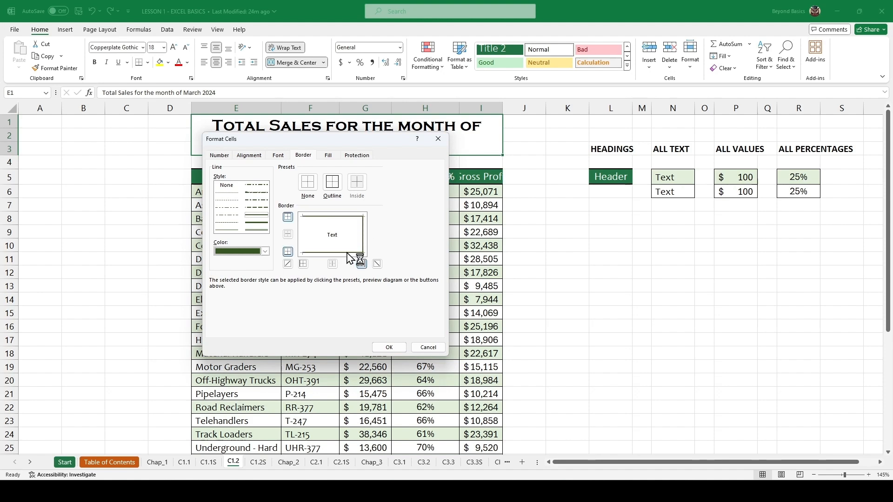
{"action": "left_click", "coordinate": [305, 239]}
Fill the merged sales title with a light green background and apply the cell formatting
{"action": "left_click", "coordinate": [329, 155]}
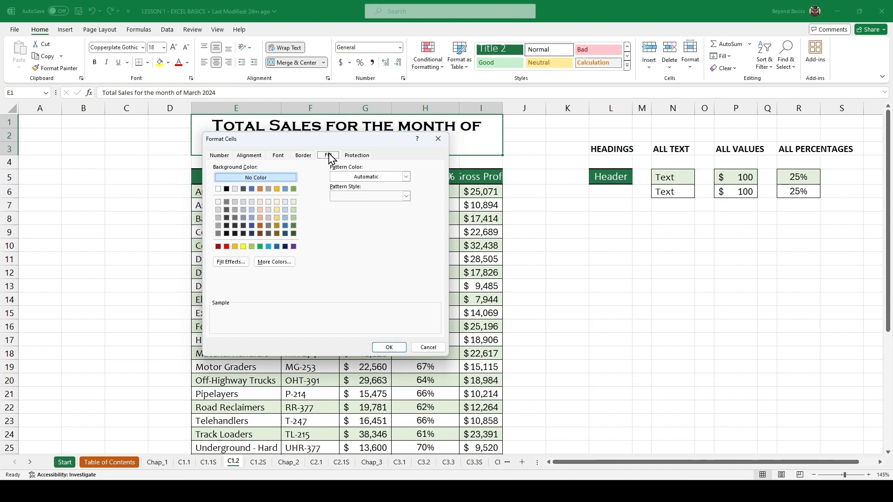
{"action": "left_click", "coordinate": [294, 211]}
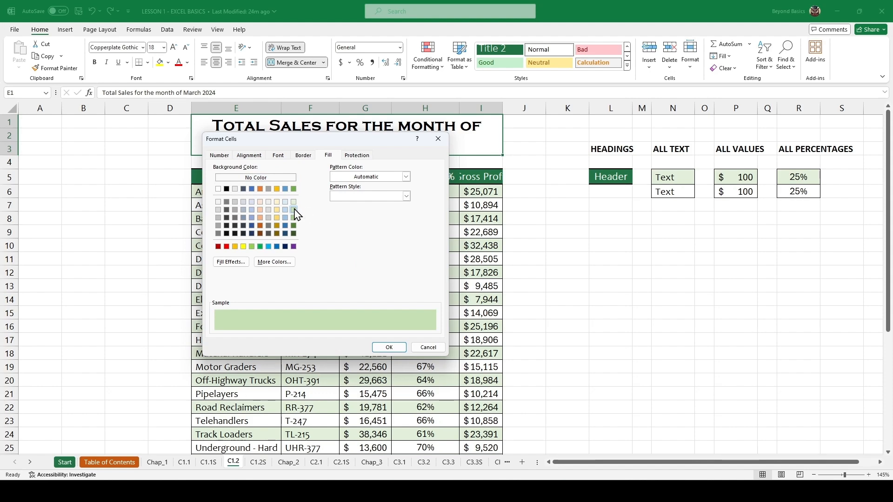
{"action": "left_click", "coordinate": [388, 348]}
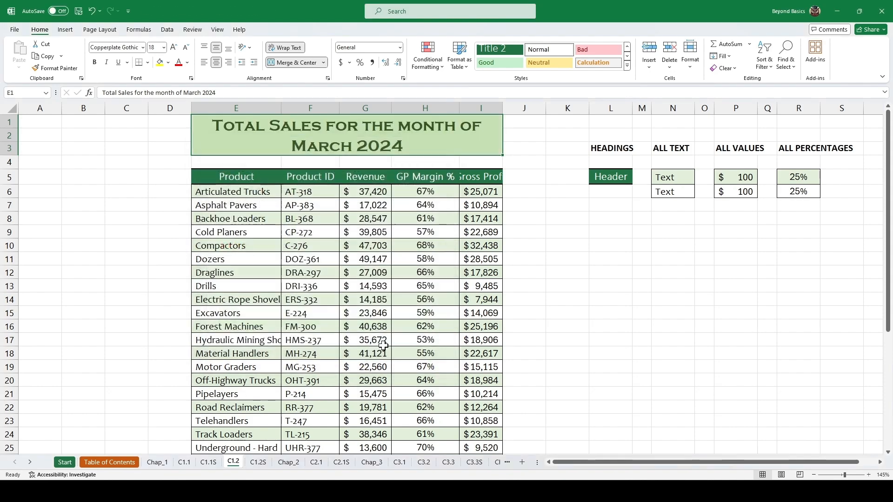
{"action": "left_click", "coordinate": [140, 195]}
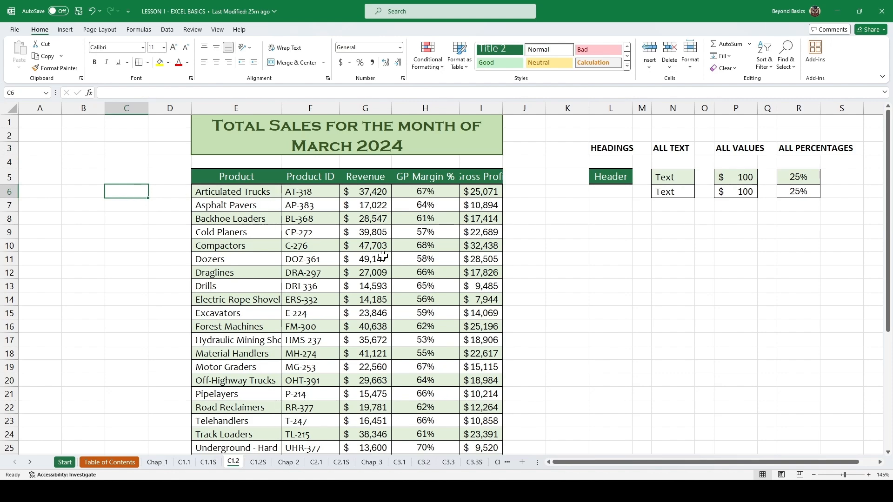
Read through the Chapter 2: Cell Referencing notes and open the C2.1 exercise sheet
{"action": "scroll", "coordinate": [360, 224], "scroll_direction": "down", "scroll_amount": 8}
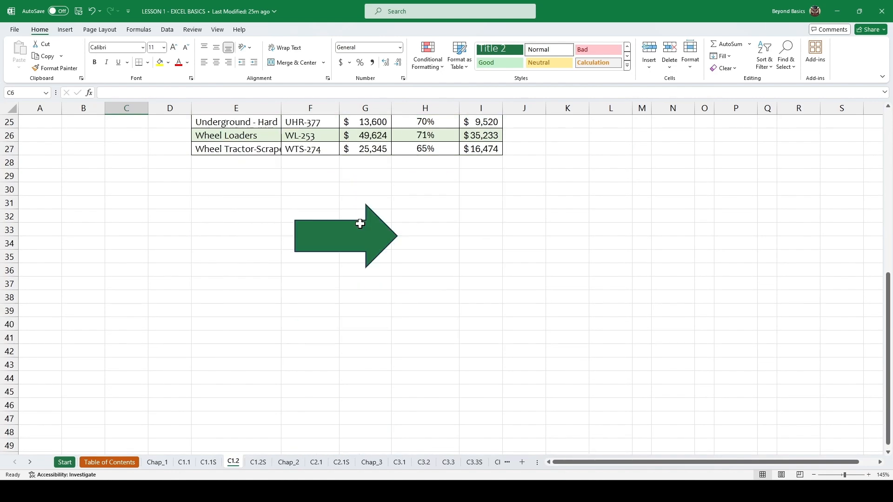
{"action": "left_click", "coordinate": [343, 244]}
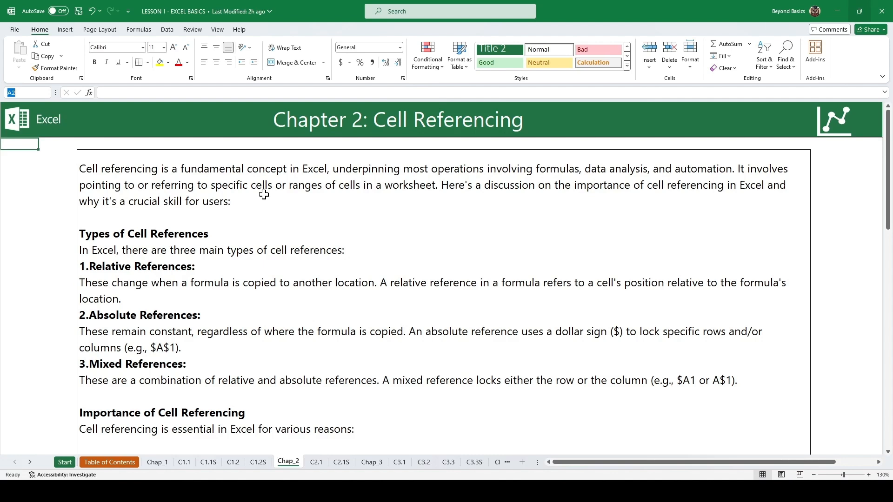
{"action": "key", "text": "Escape"}
{"action": "scroll", "coordinate": [367, 228], "scroll_direction": "down", "scroll_amount": 2}
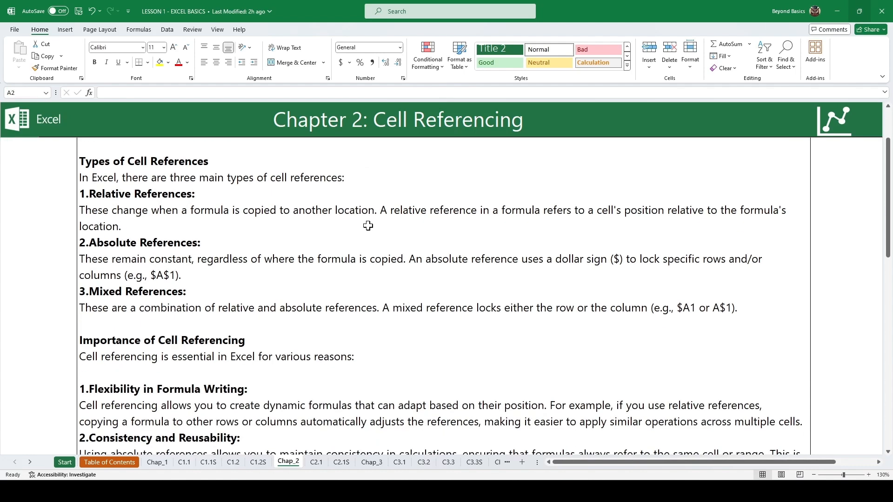
{"action": "scroll", "coordinate": [381, 232], "scroll_direction": "down", "scroll_amount": 5}
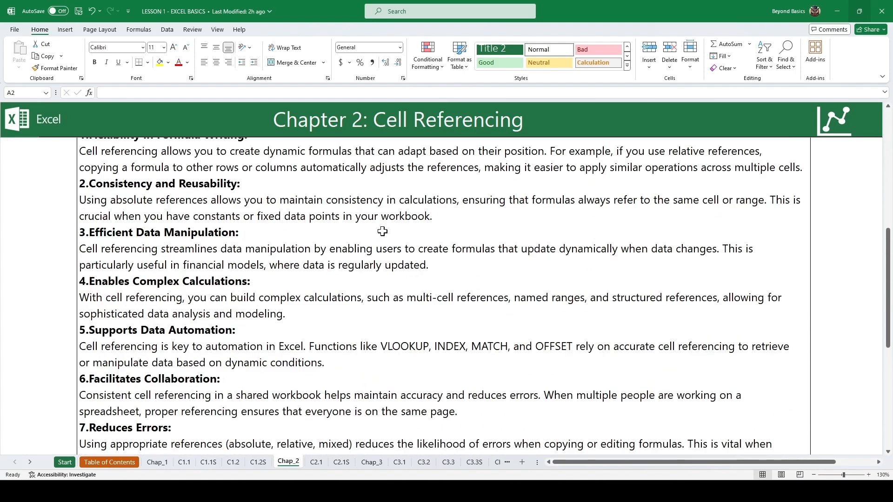
{"action": "scroll", "coordinate": [382, 231], "scroll_direction": "down", "scroll_amount": 7}
{"action": "left_click", "coordinate": [614, 335]}
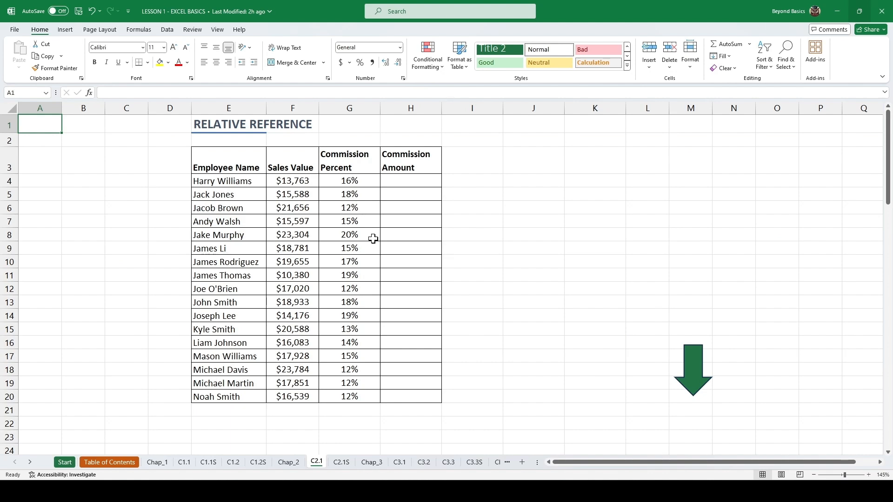
Calculate the first Commission Amount in H4 with =F4*G4 and fill the formula down through H20
{"action": "left_click", "coordinate": [417, 180]}
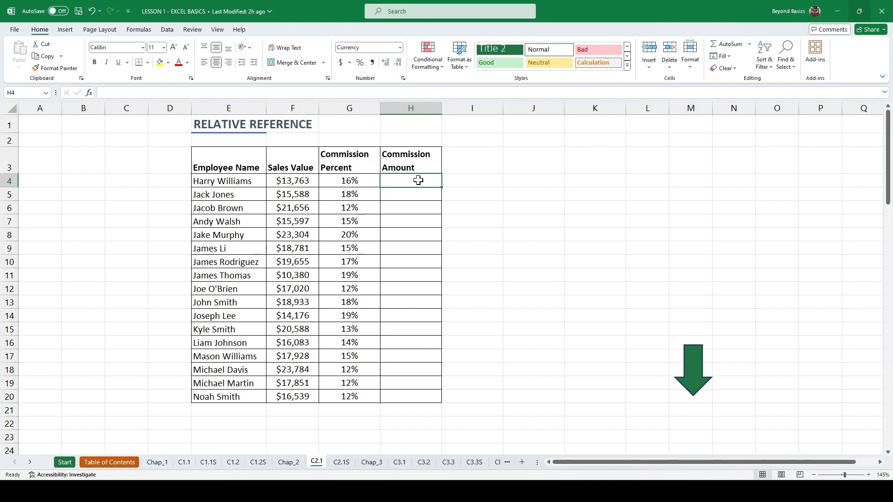
{"action": "type", "text": "="}
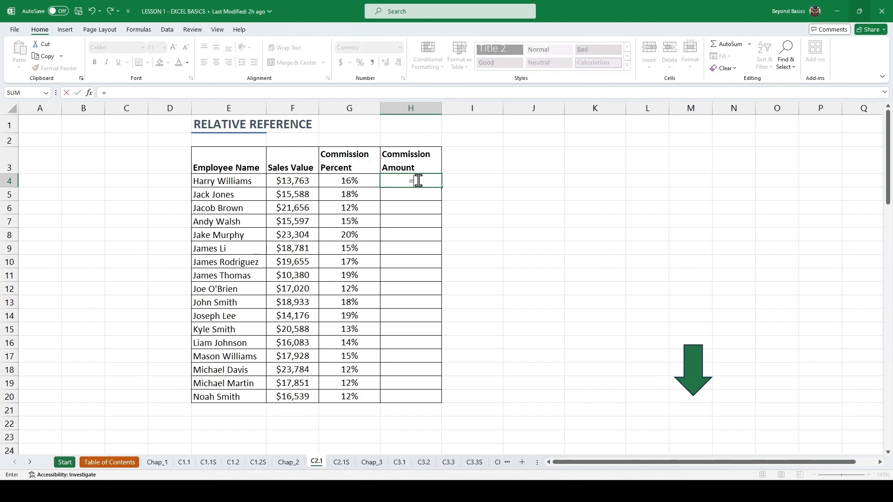
{"action": "key", "text": "Left"}
{"action": "key", "text": "Left"}
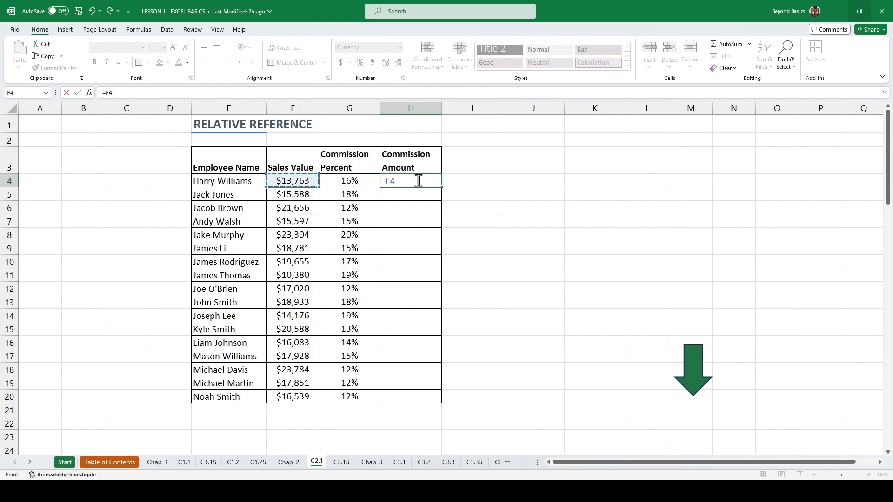
{"action": "type", "text": "*"}
{"action": "key", "text": "Left"}
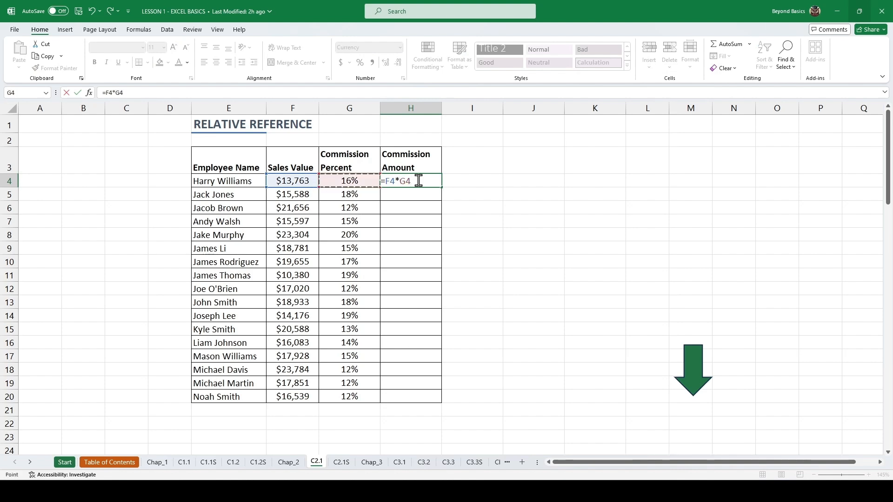
{"action": "key", "text": "Return"}
{"action": "left_click", "coordinate": [419, 180]}
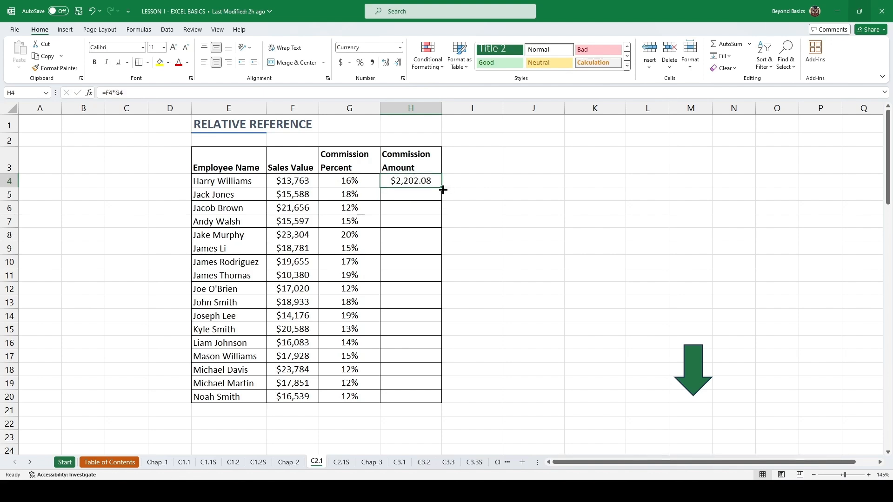
{"action": "double_click", "coordinate": [442, 190]}
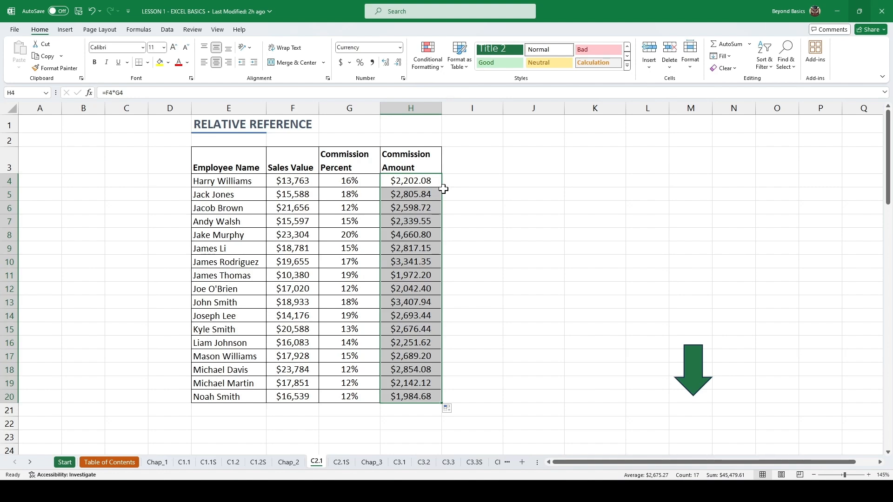
Inspect the relative references in the copied commission formulas in H10, H14 and H16 without changing them
{"action": "double_click", "coordinate": [414, 261]}
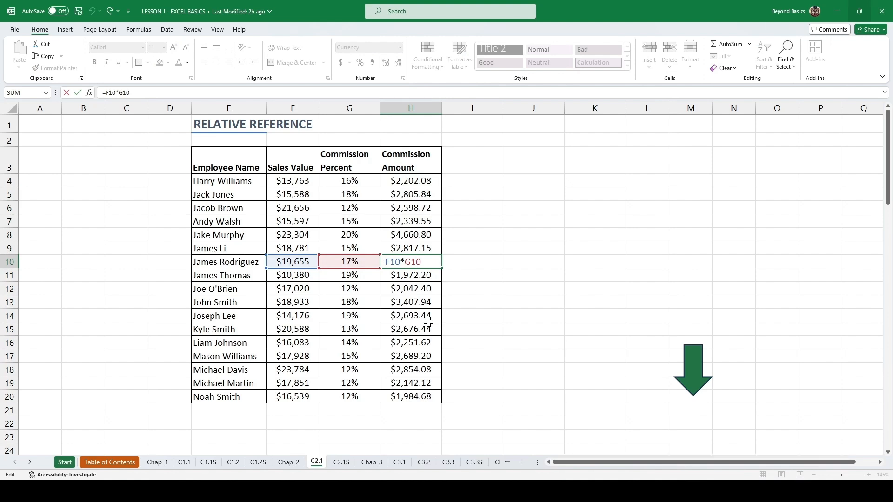
{"action": "double_click", "coordinate": [418, 316]}
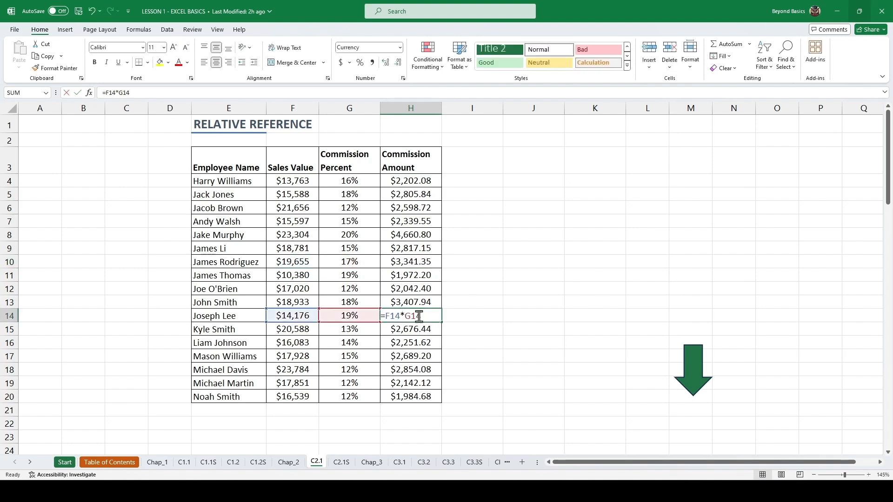
{"action": "double_click", "coordinate": [418, 343]}
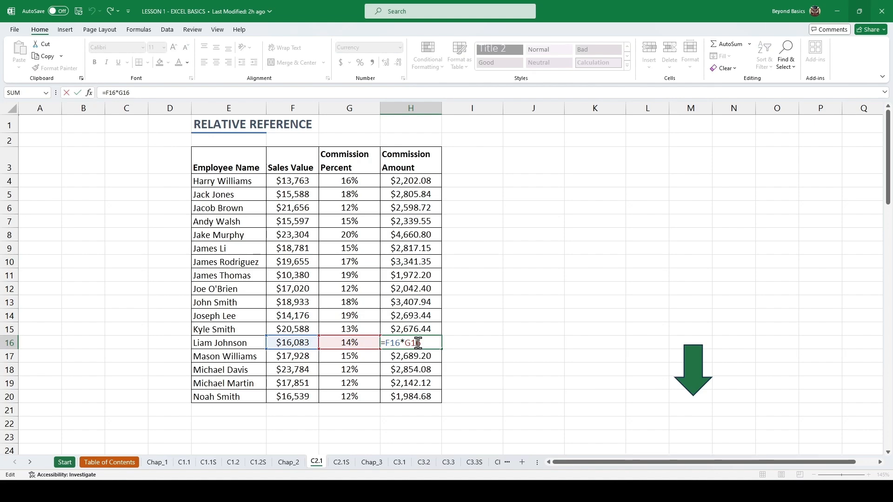
{"action": "key", "text": "Escape"}
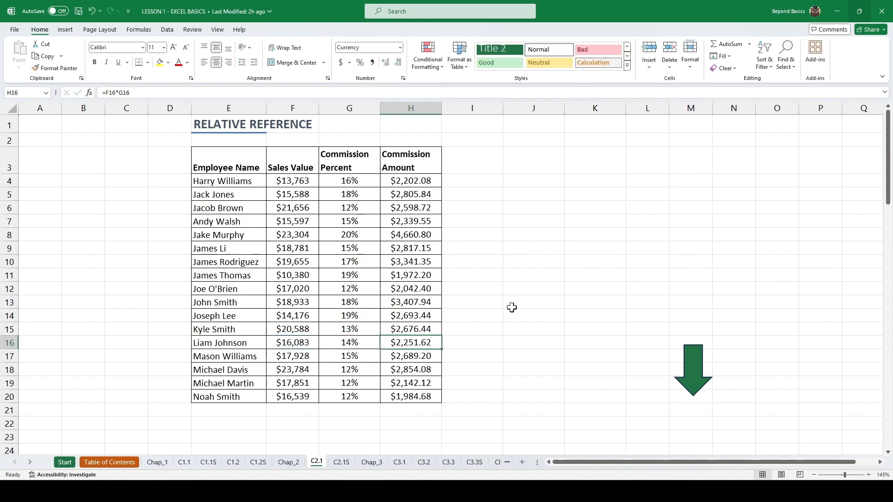
Go to the Fixed Reference table and enter =F32*J32 in G32 to calculate the first Commission Amount
{"action": "left_click", "coordinate": [689, 370]}
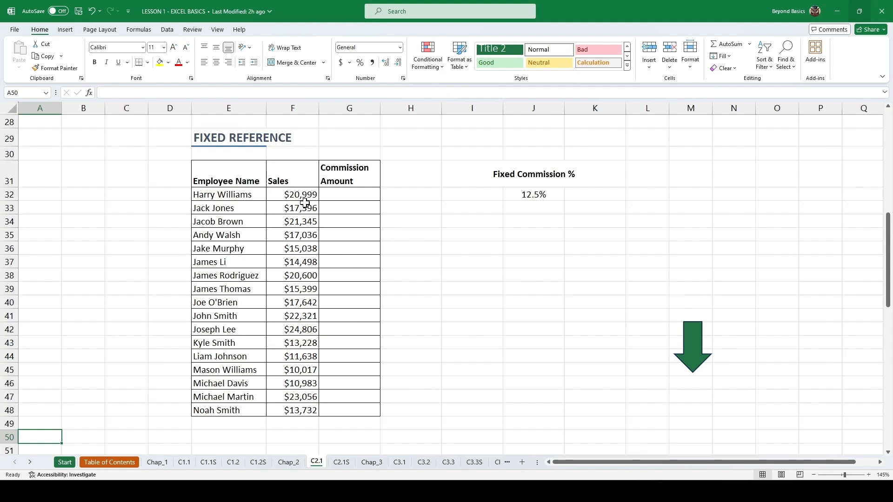
{"action": "left_click", "coordinate": [546, 196]}
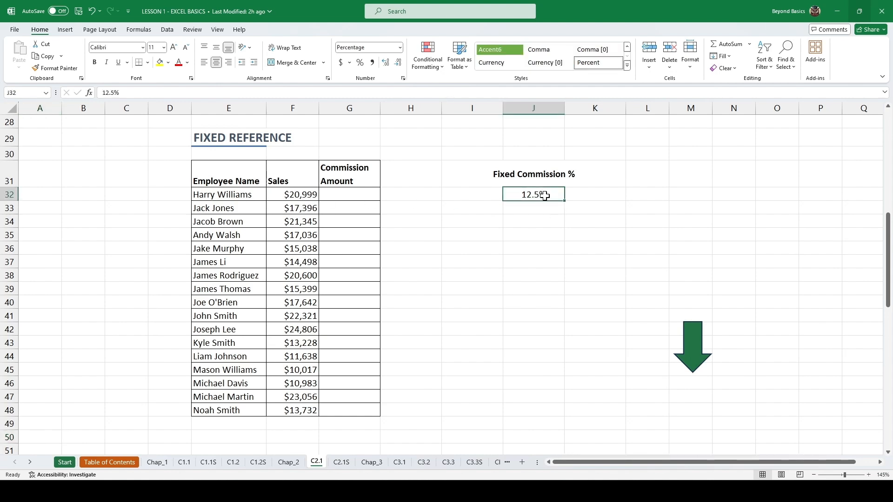
{"action": "left_click", "coordinate": [348, 195]}
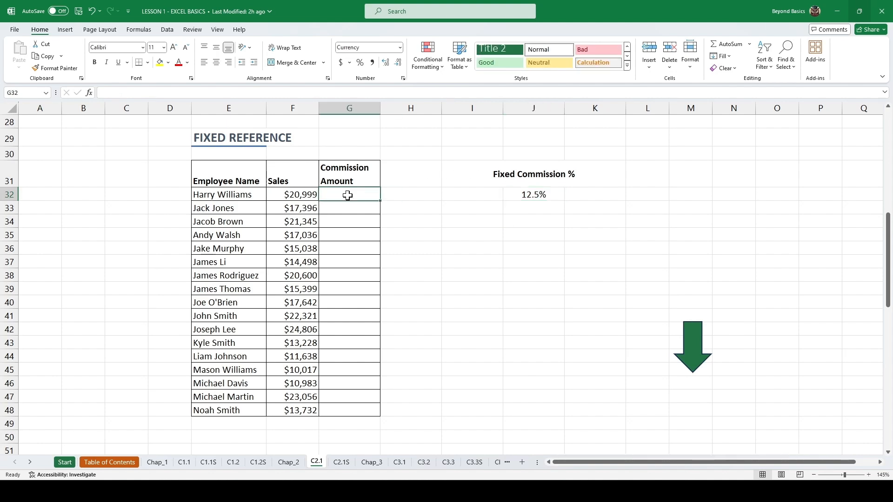
{"action": "type", "text": "="}
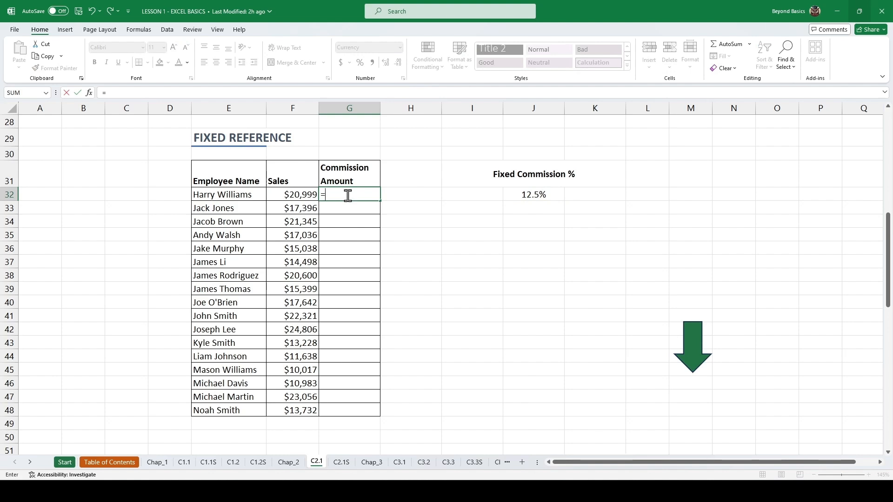
{"action": "key", "text": "Left"}
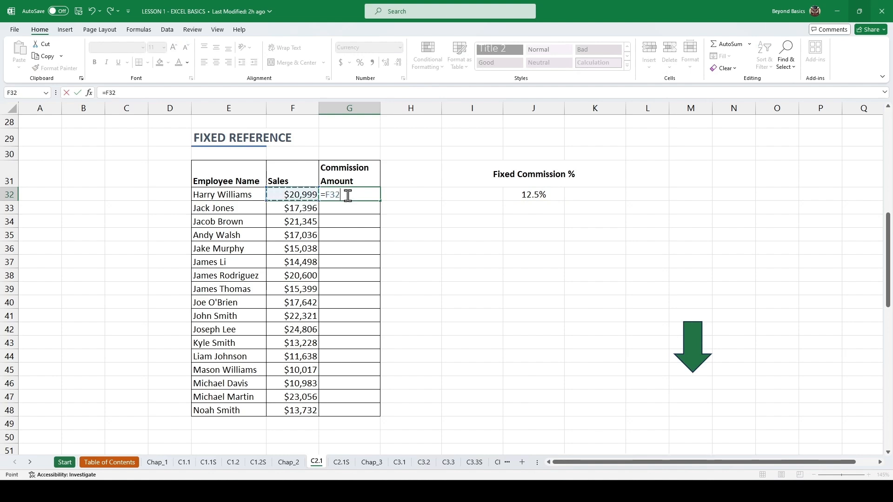
{"action": "type", "text": "*"}
{"action": "left_click", "coordinate": [546, 196]}
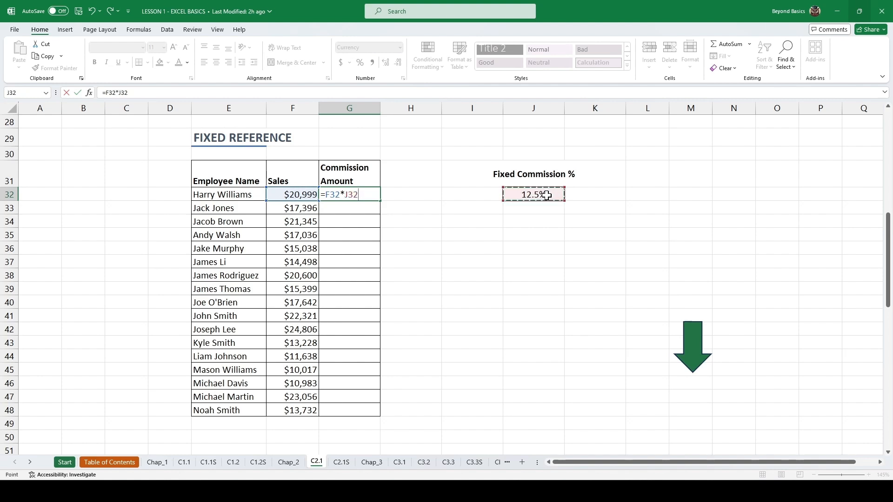
{"action": "key", "text": "Return"}
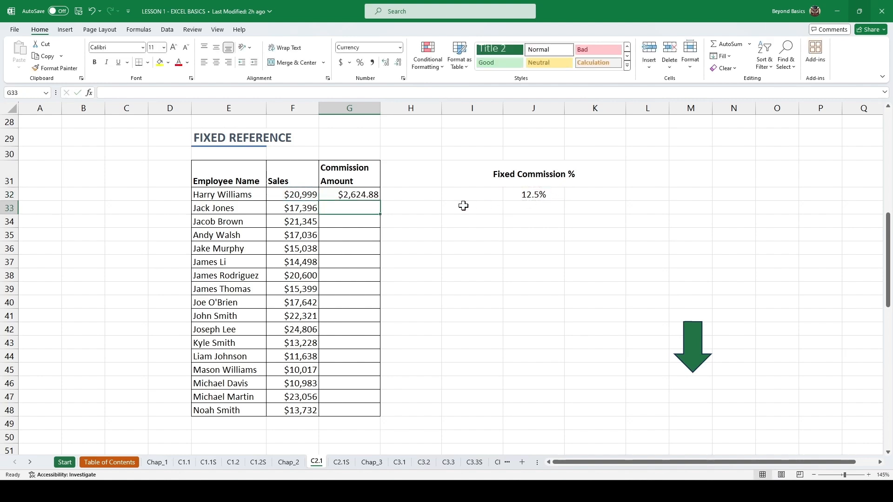
Fill the commission formula in G32 down through G48 and inspect the copied references in G37, G42 and G45
{"action": "left_click", "coordinate": [370, 195]}
{"action": "double_click", "coordinate": [382, 203]}
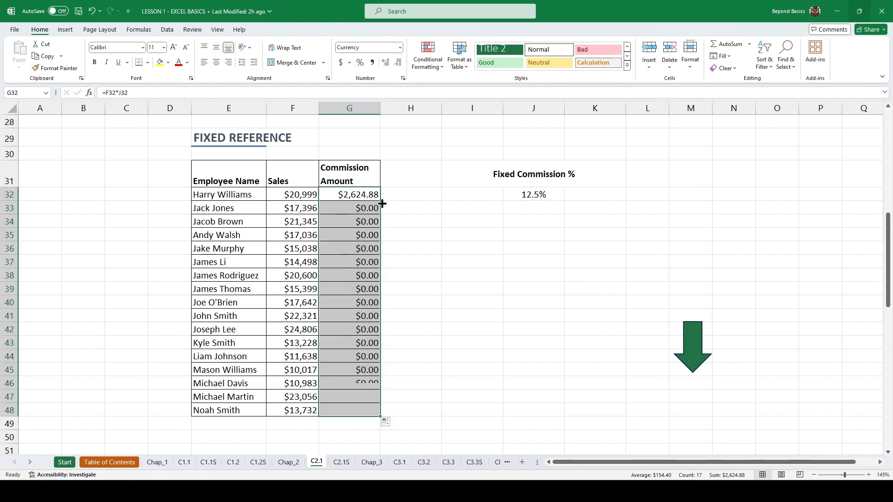
{"action": "double_click", "coordinate": [355, 261]}
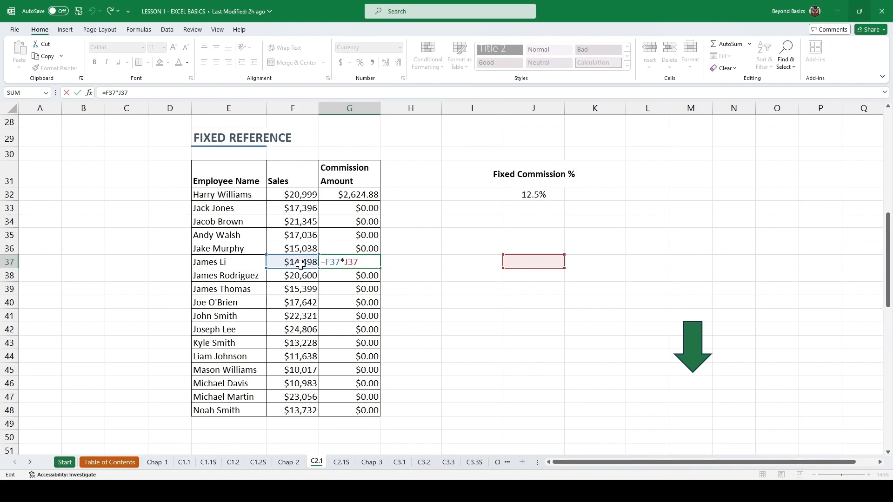
{"action": "double_click", "coordinate": [357, 327]}
{"action": "double_click", "coordinate": [356, 370]}
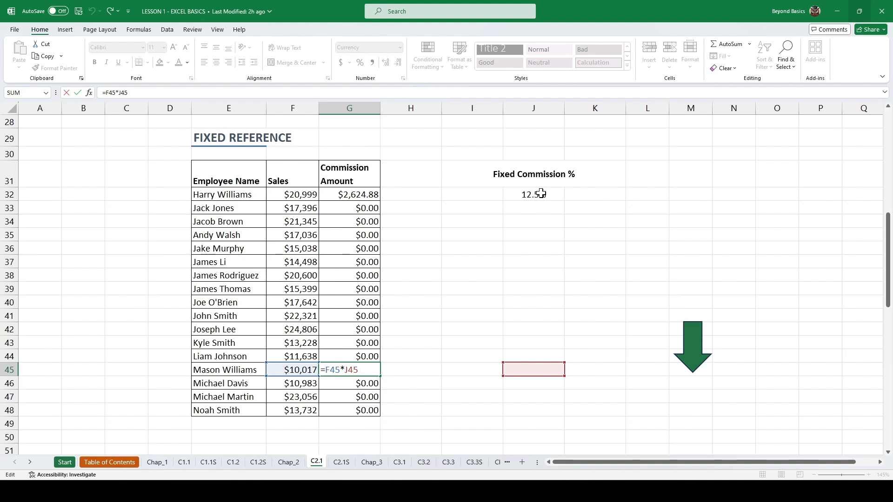
{"action": "key", "text": "ctrl+Return"}
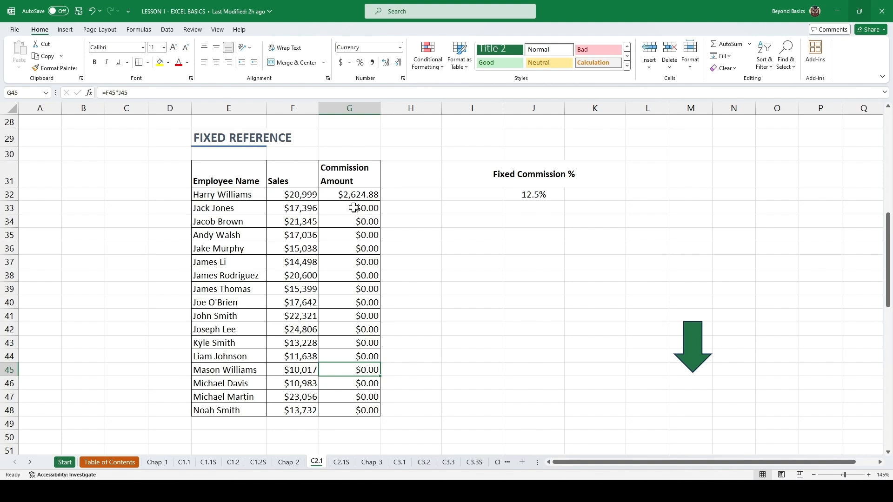
Clear G33:G48 and make the commission rate reference in G32 absolute so the formula reads =F32*$J$32
{"action": "left_click_drag", "start_coordinate": [354, 208], "coordinate": [348, 409]}
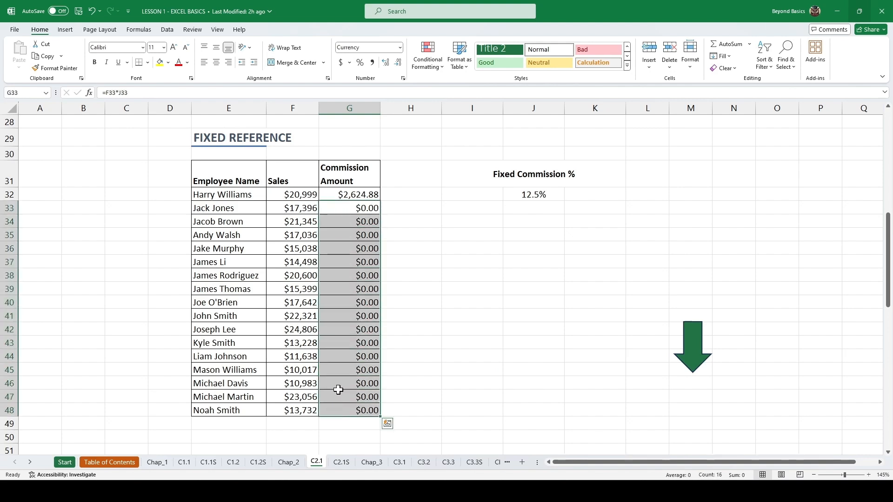
{"action": "key", "text": "Delete"}
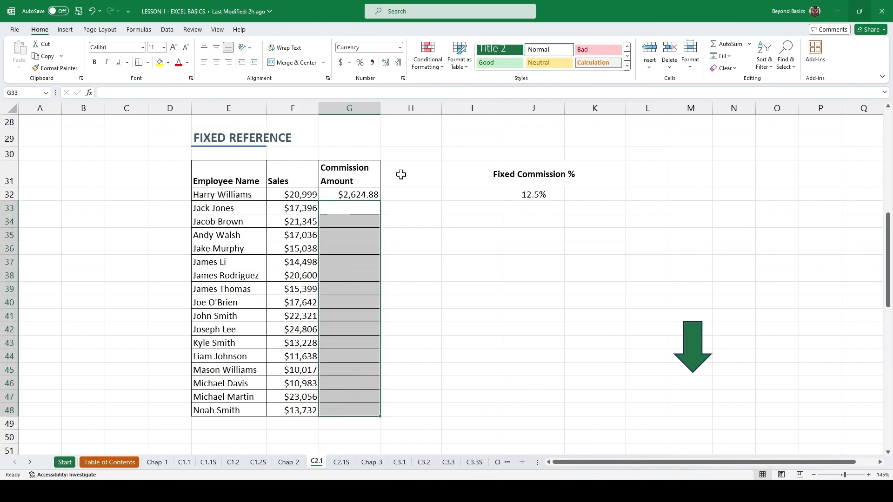
{"action": "left_click", "coordinate": [362, 193]}
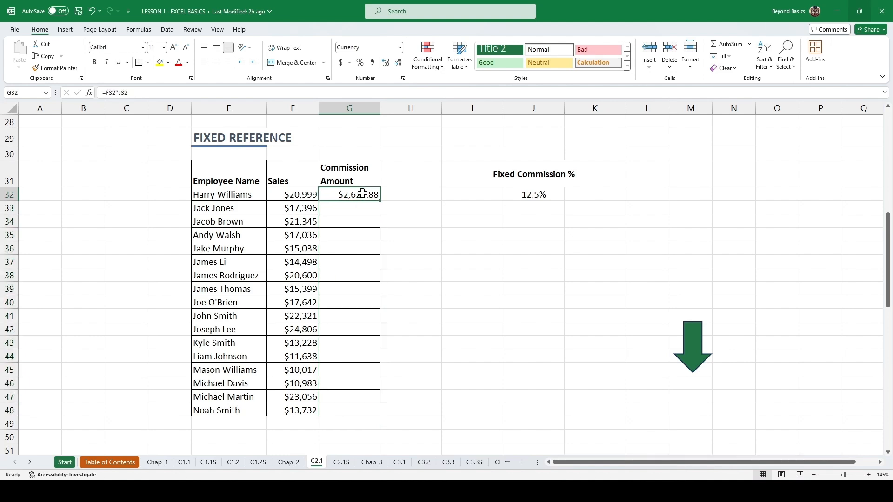
{"action": "double_click", "coordinate": [362, 194]}
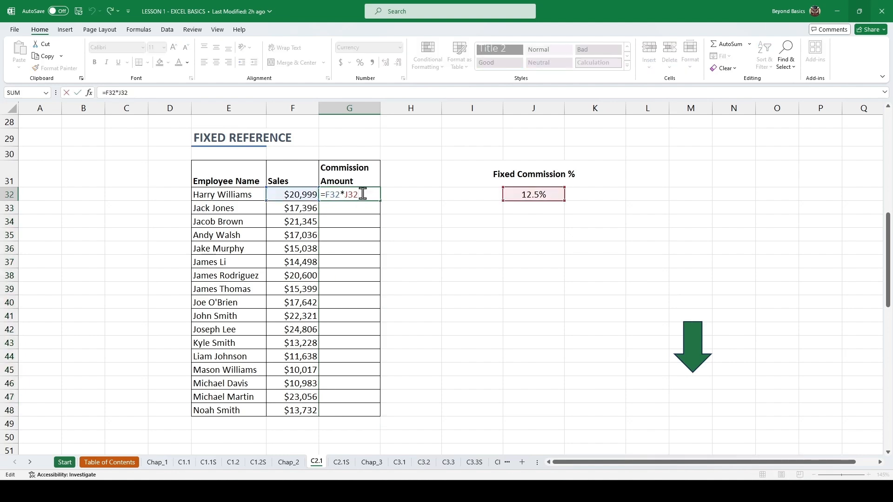
{"action": "left_click_drag", "start_coordinate": [362, 194], "coordinate": [345, 201]}
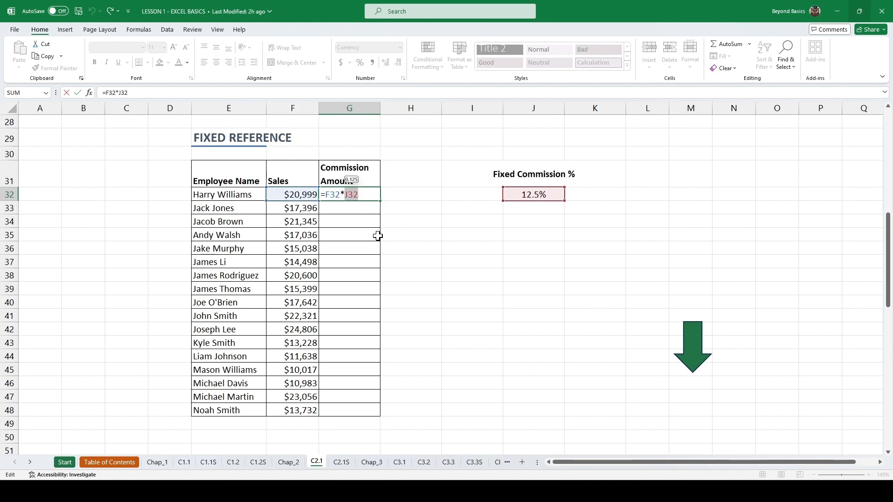
{"action": "key", "text": "F4"}
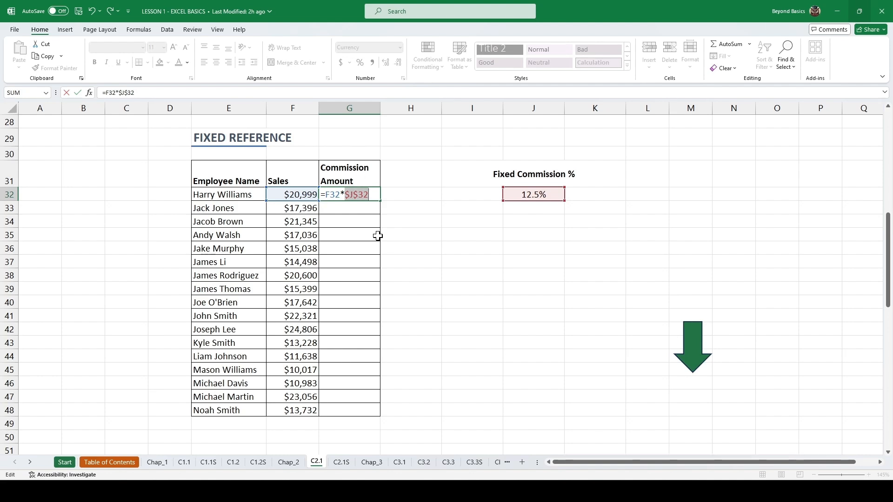
{"action": "key", "text": "ctrl+Return"}
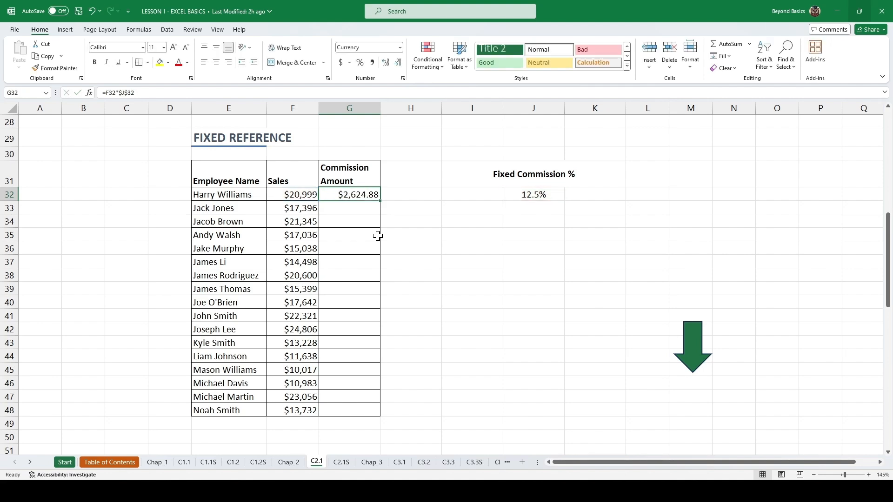
Fill the fixed-reference formula from G32 down through G48 and inspect the copies in G39, G42 and G45
{"action": "double_click", "coordinate": [382, 202]}
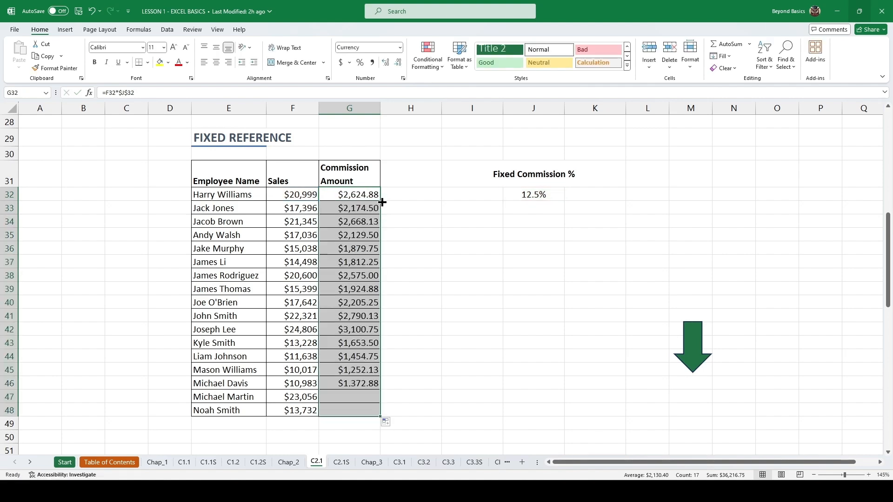
{"action": "double_click", "coordinate": [357, 289]}
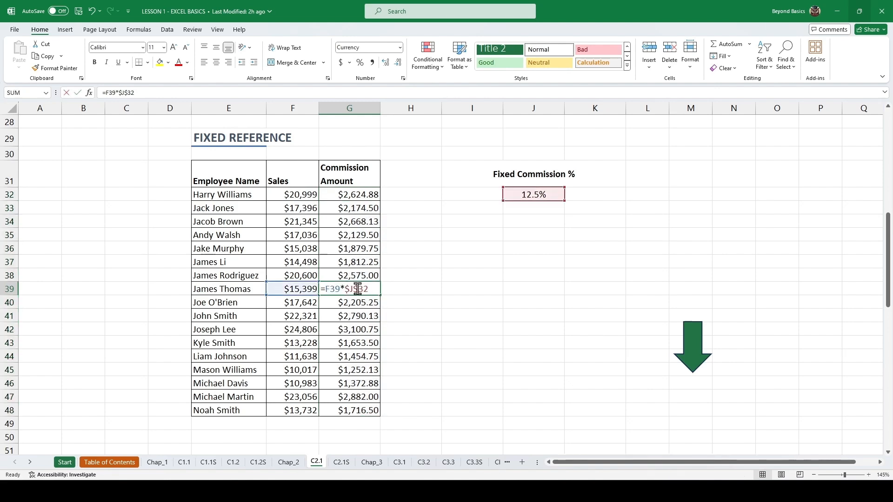
{"action": "double_click", "coordinate": [356, 331]}
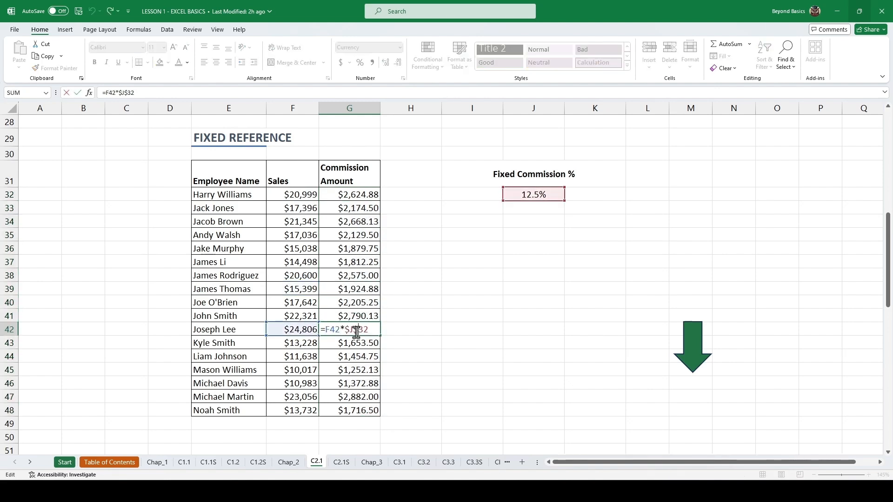
{"action": "double_click", "coordinate": [354, 370]}
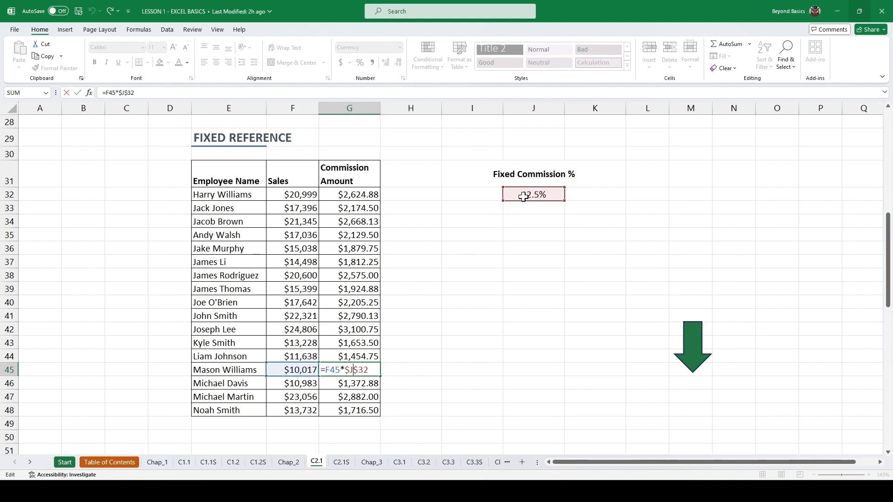
{"action": "key", "text": "ctrl+Return"}
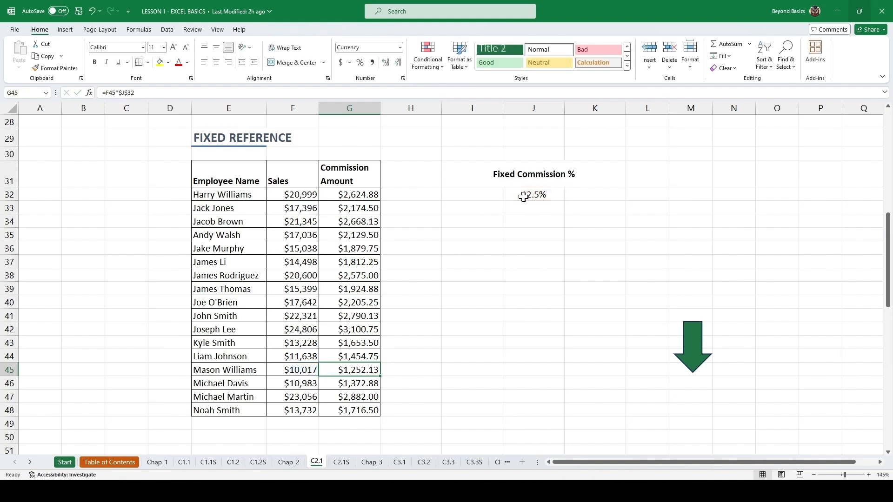
Go to the Mixed Reference table and review the commission percentages in G59:K59 and the grid beneath them
{"action": "left_click", "coordinate": [693, 356]}
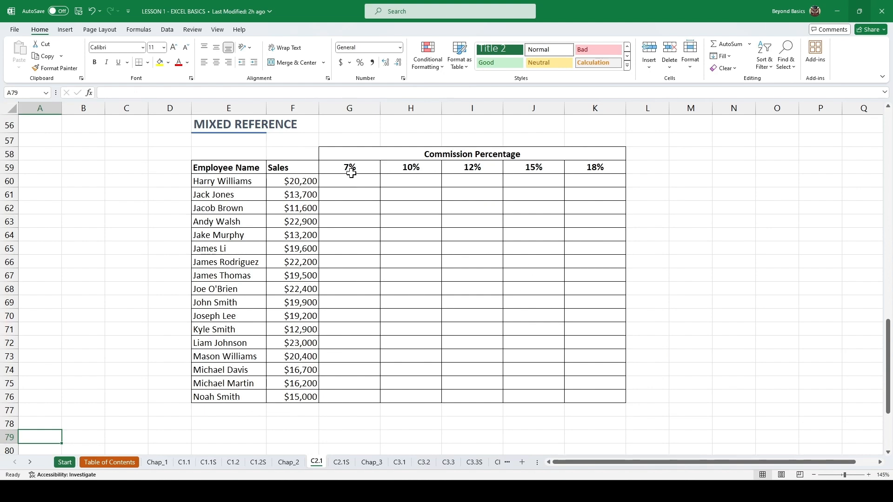
{"action": "left_click_drag", "start_coordinate": [349, 168], "coordinate": [600, 168]}
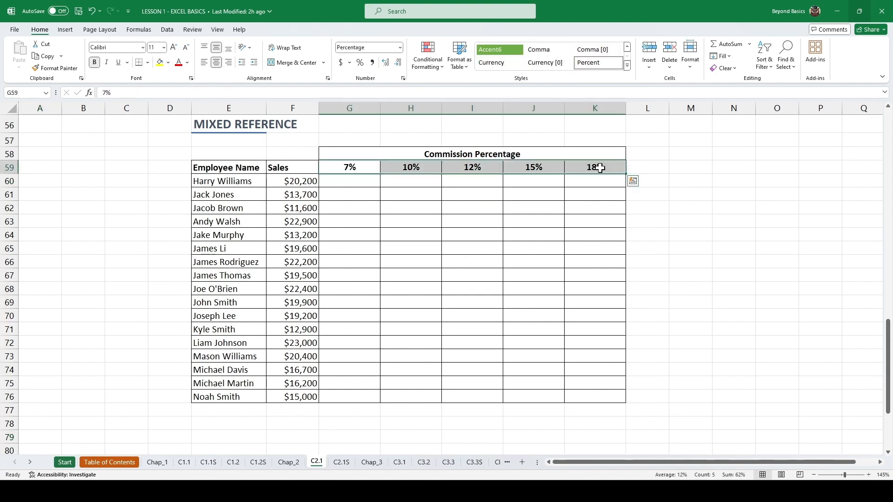
{"action": "left_click", "coordinate": [344, 183]}
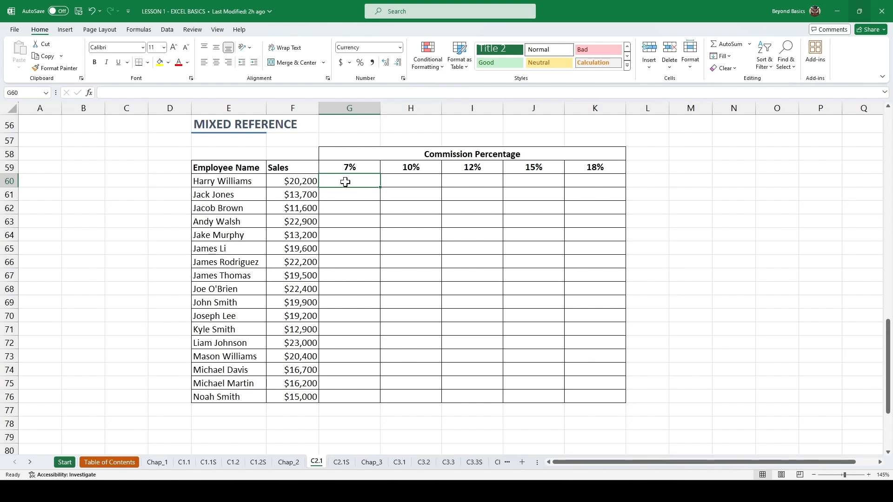
{"action": "left_click_drag", "start_coordinate": [344, 182], "coordinate": [494, 257]}
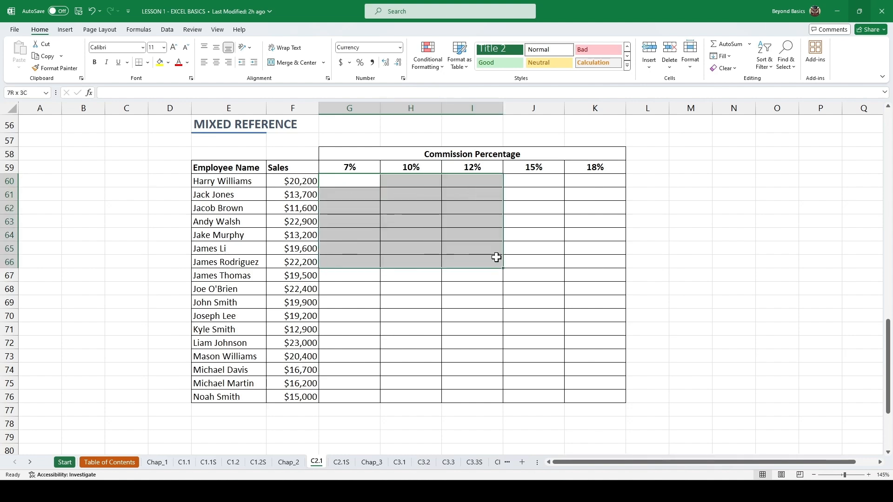
Try entering =F60*$G$59 in G60 and copying it across the whole commission grid G60:K76
{"action": "left_click", "coordinate": [353, 177]}
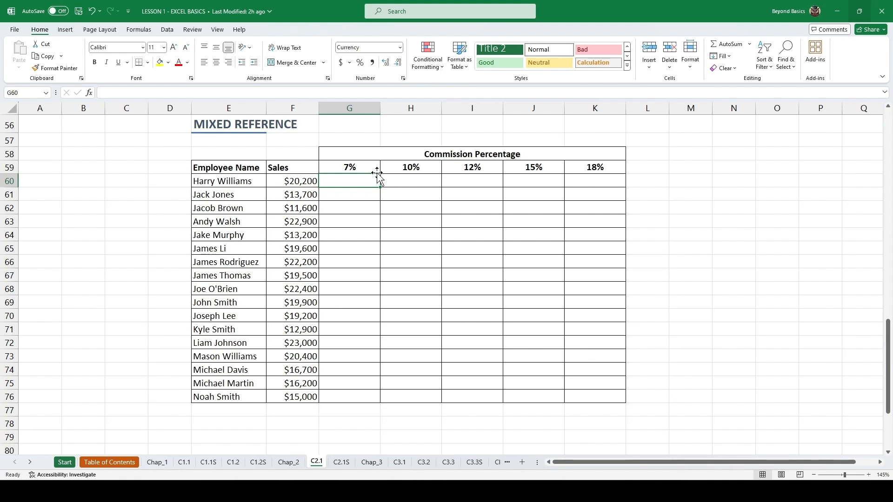
{"action": "type", "text": "="}
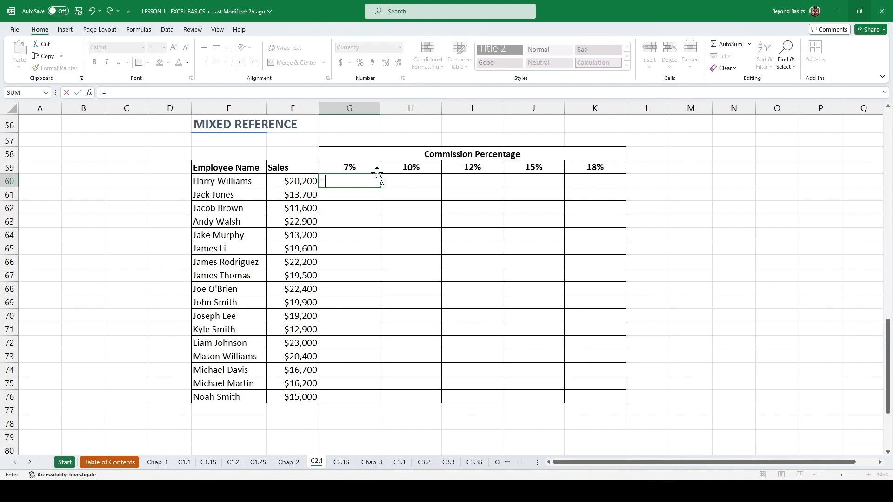
{"action": "key", "text": "Left"}
{"action": "type", "text": "*"}
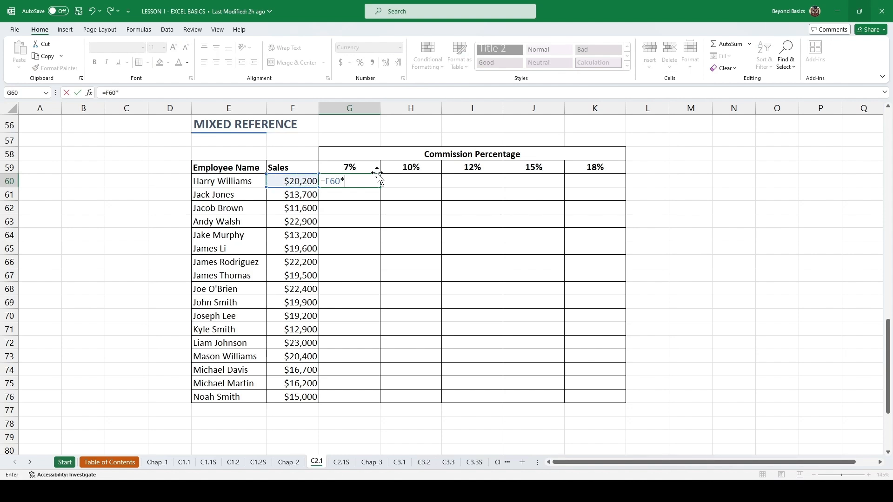
{"action": "left_click", "coordinate": [361, 165]}
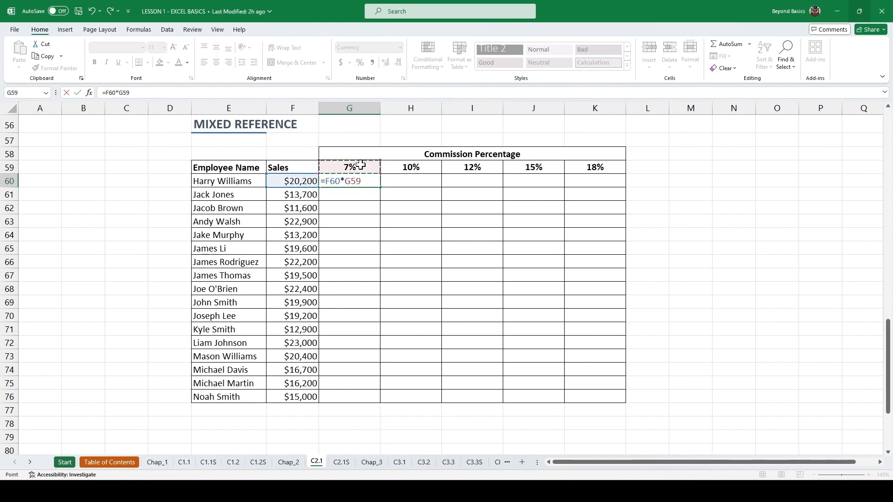
{"action": "key", "text": "F4"}
{"action": "key", "text": "ctrl+Return"}
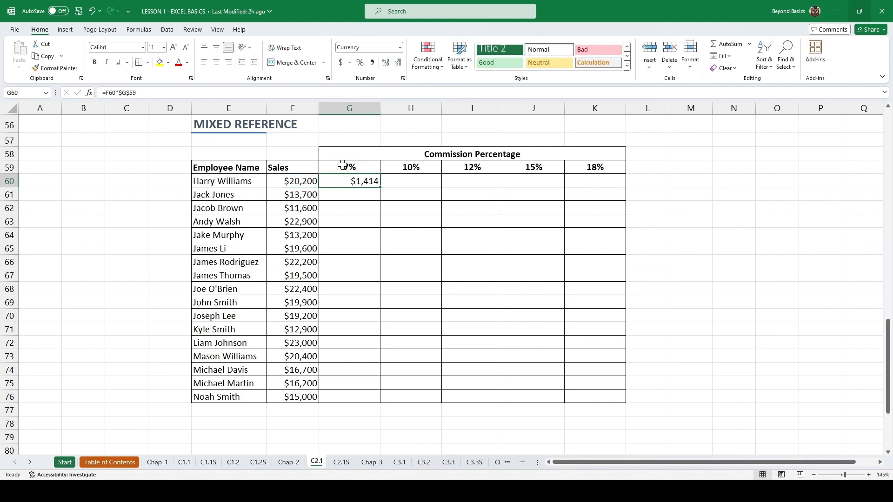
{"action": "left_click_drag", "start_coordinate": [382, 187], "coordinate": [619, 406]}
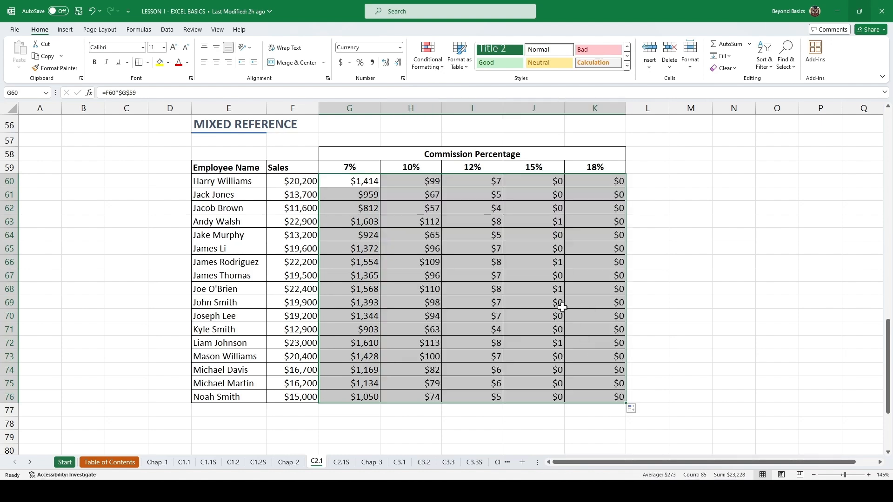
Inspect the copied formula in J68 without changing it and clear the commission grid G60:K76
{"action": "double_click", "coordinate": [551, 289]}
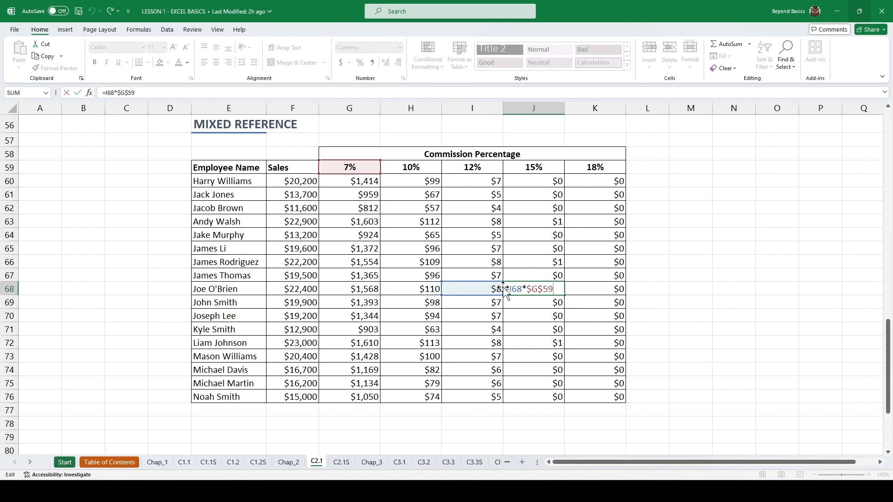
{"action": "key", "text": "Return"}
{"action": "left_click", "coordinate": [359, 180]}
{"action": "mouse_move", "coordinate": [359, 180]}
{"action": "left_mouse_down"}
{"action": "mouse_move", "coordinate": [624, 286]}
{"action": "mouse_move", "coordinate": [624, 403]}
{"action": "mouse_move", "coordinate": [612, 398]}
{"action": "left_mouse_up"}
{"action": "key", "text": "Delete"}
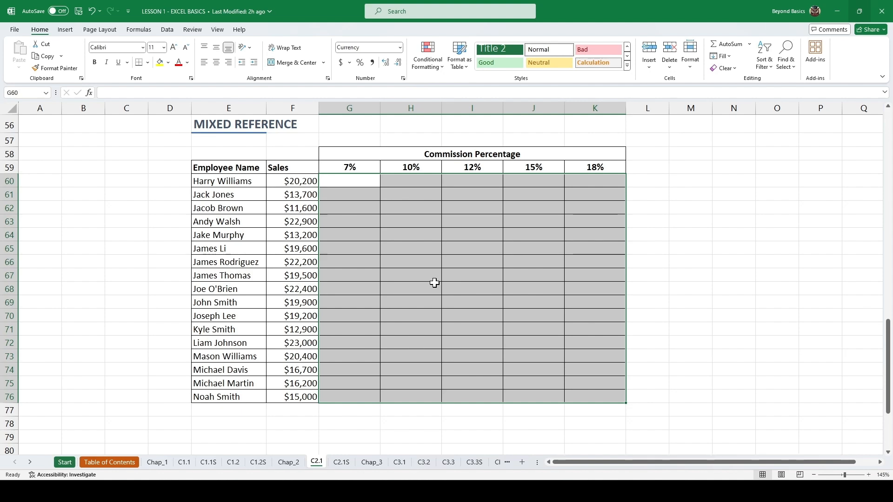
Enter the mixed-reference formula =$F60*G$59 in G60 and fill it down through G76
{"action": "left_click", "coordinate": [373, 172]}
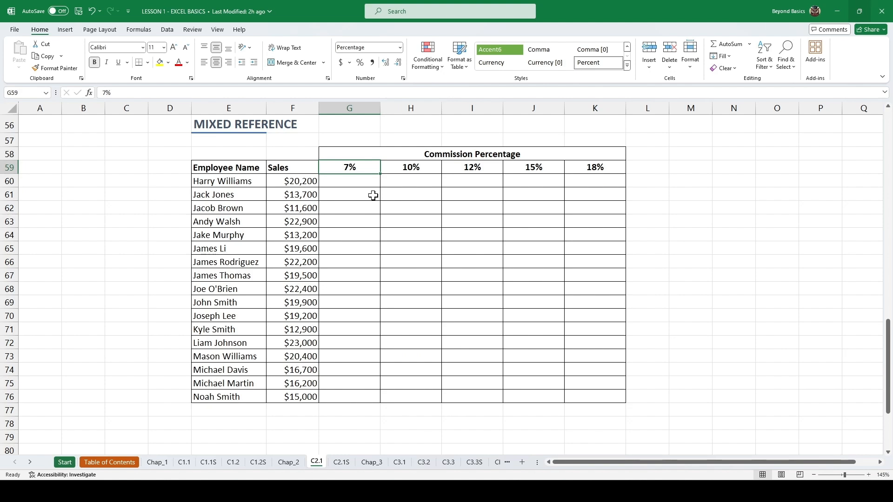
{"action": "left_click", "coordinate": [356, 180]}
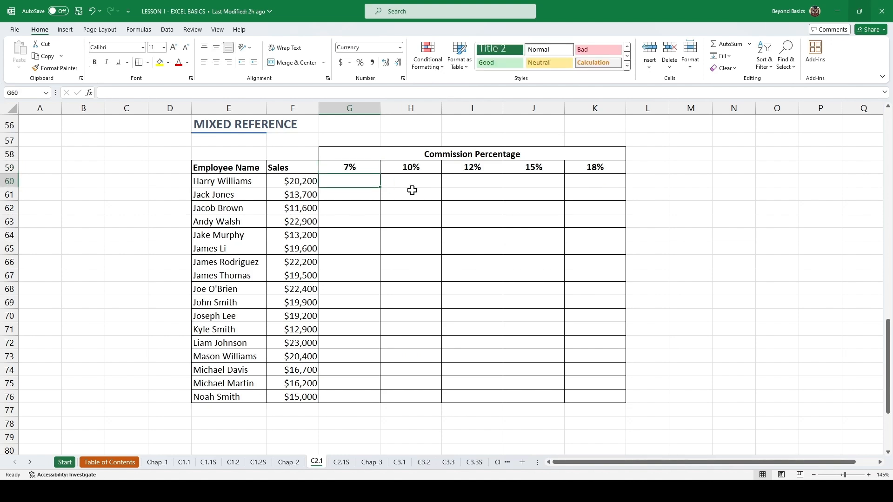
{"action": "type", "text": "="}
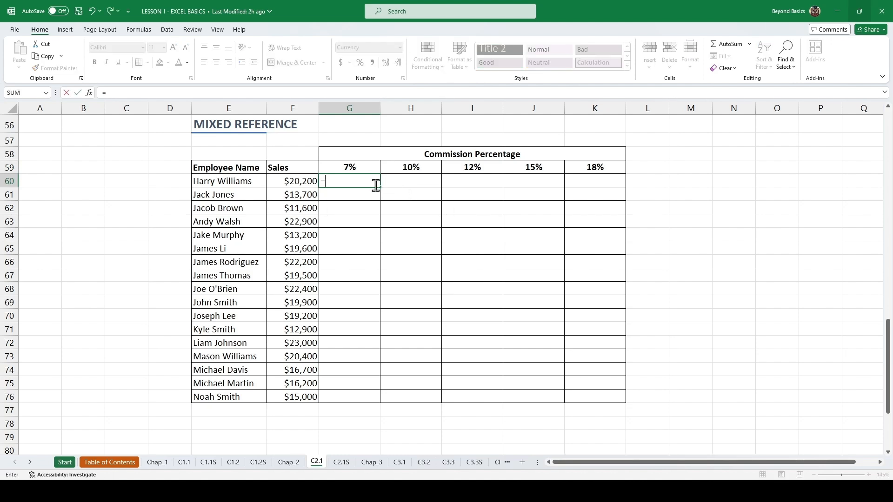
{"action": "key", "text": "Left"}
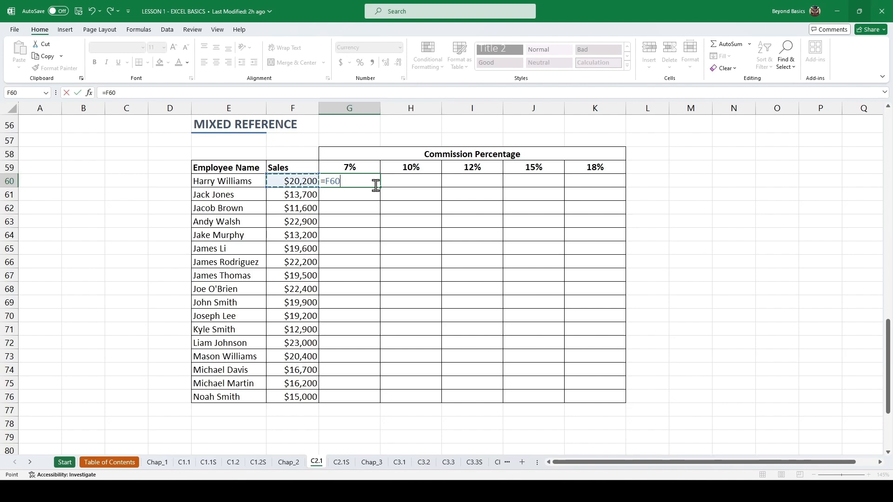
{"action": "key", "text": "F4"}
{"action": "key", "text": "F4"}
{"action": "key", "text": "F4"}
{"action": "type", "text": "*"}
{"action": "key", "text": "Up"}
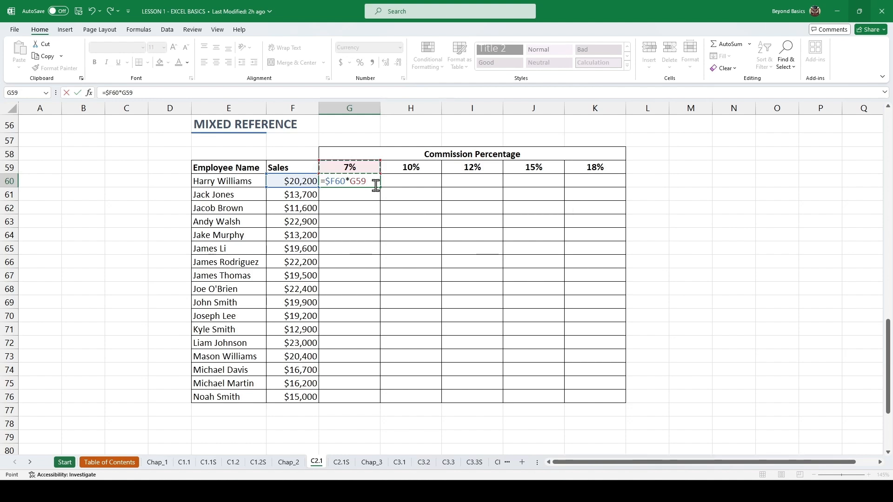
{"action": "key", "text": "F4"}
{"action": "key", "text": "F4"}
{"action": "key", "text": "ctrl+Return"}
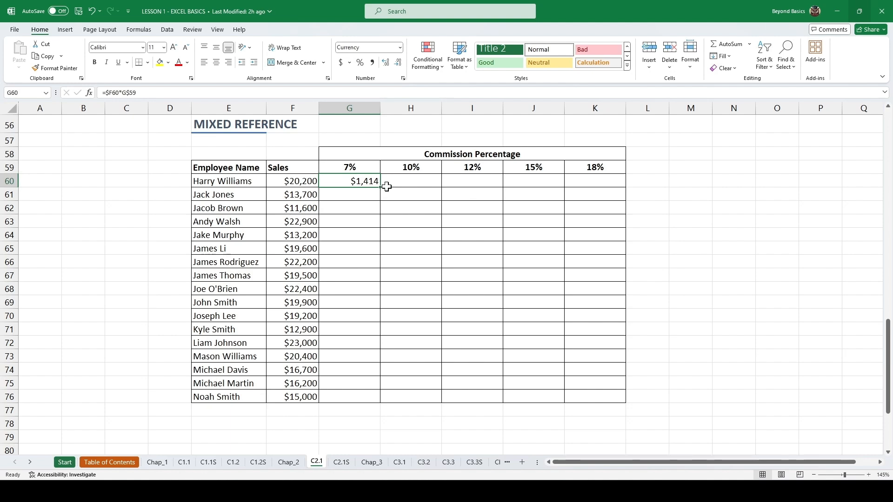
{"action": "double_click", "coordinate": [381, 187]}
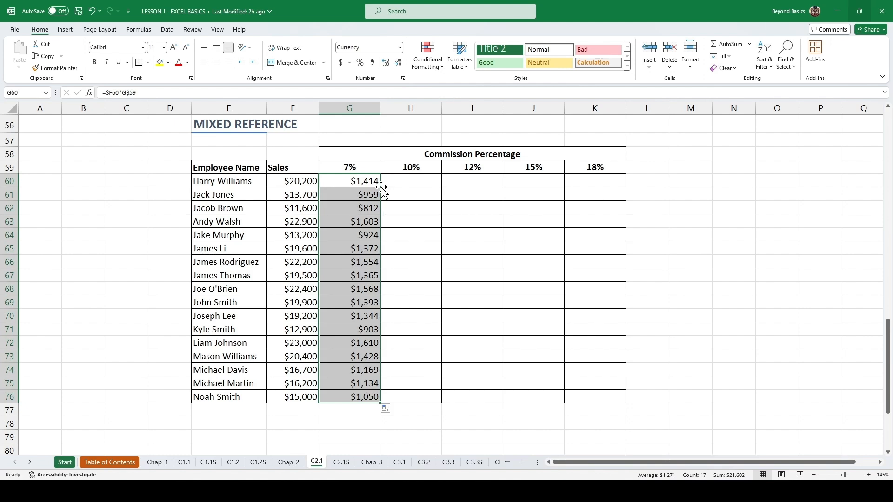
Fill the mixed-reference formulas in G60:G76 across the commission grid through column K
{"action": "key", "text": "shift+Right"}
{"action": "key", "text": "shift+Right"}
{"action": "key", "text": "shift+Right"}
{"action": "key", "text": "shift+Right"}
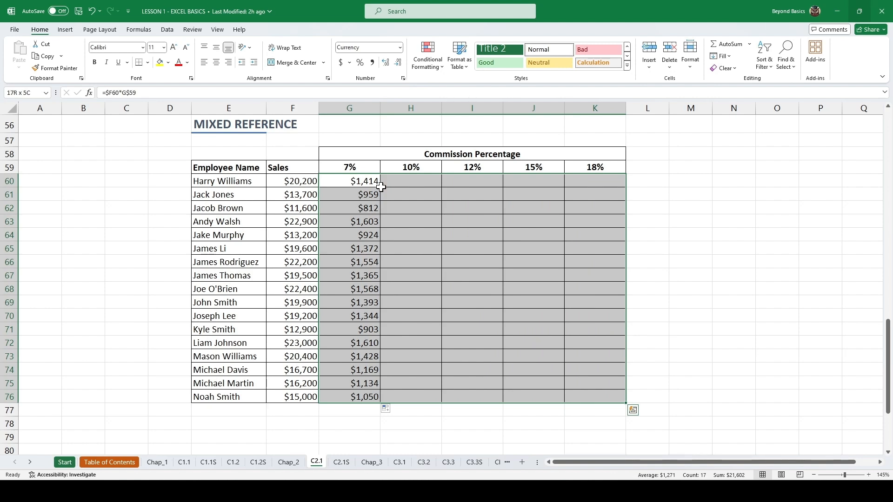
{"action": "key", "text": "ctrl+r"}
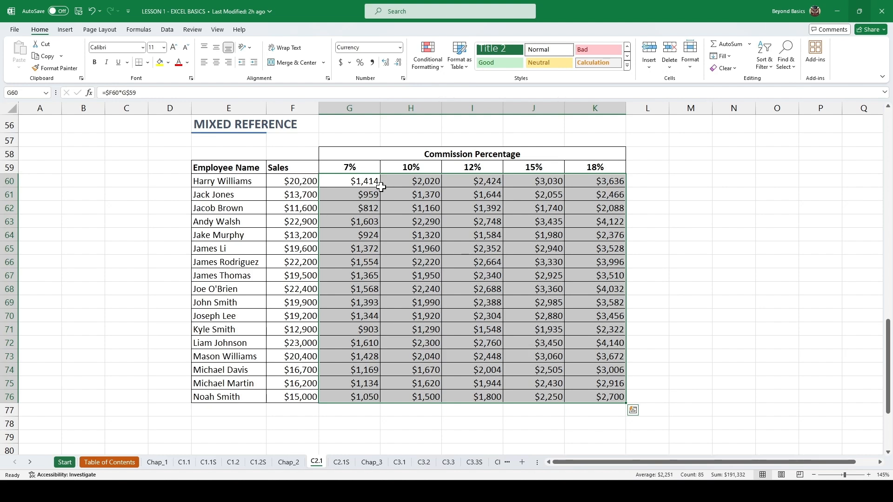
Inspect the copied mixed-reference formulas in I67, J69 and I72 of the commission grid
{"action": "double_click", "coordinate": [495, 275]}
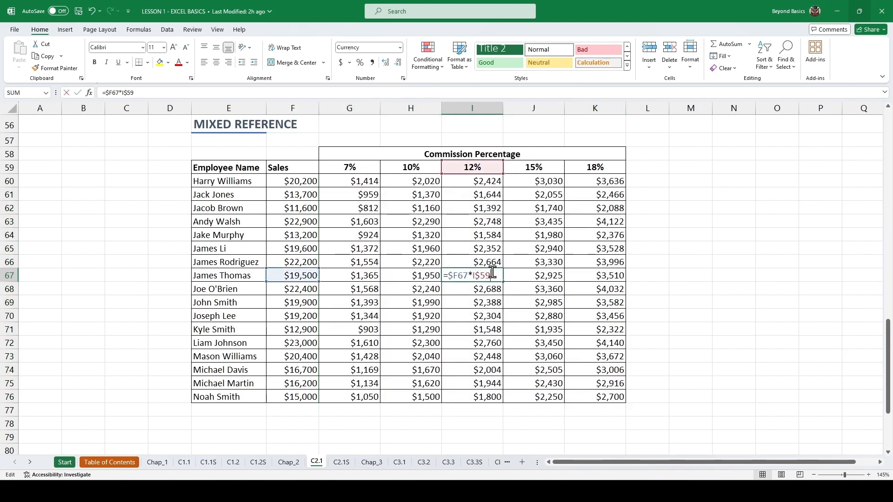
{"action": "double_click", "coordinate": [549, 303]}
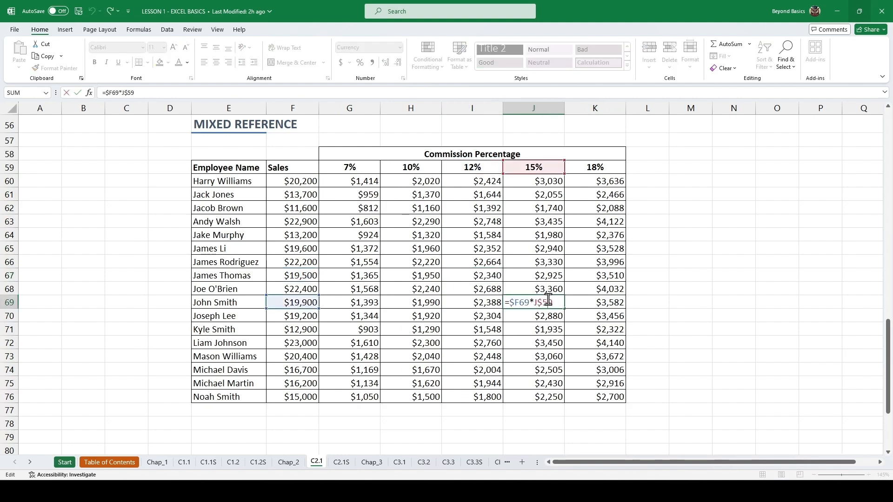
{"action": "left_click", "coordinate": [485, 344]}
{"action": "double_click", "coordinate": [485, 343]}
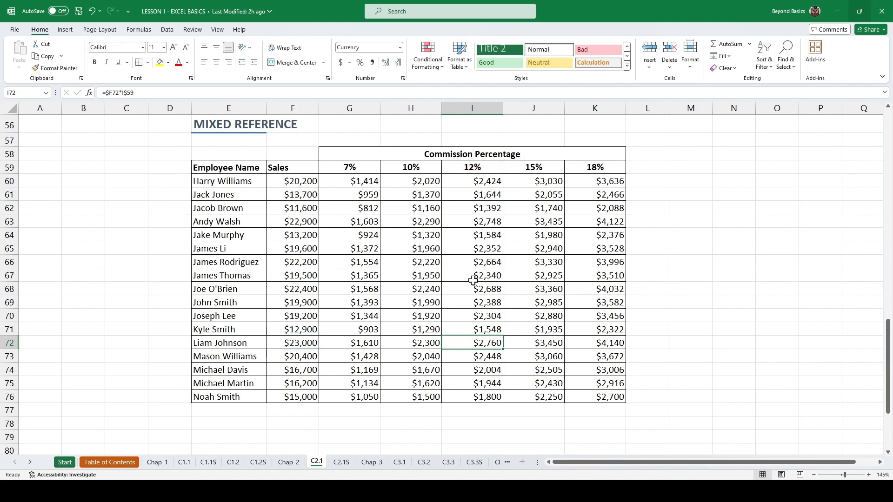
Follow the arrow links through the Chapter 3 page to the C3.1 exercise and look over its income statement
{"action": "scroll", "coordinate": [472, 280], "scroll_direction": "down", "scroll_amount": 4}
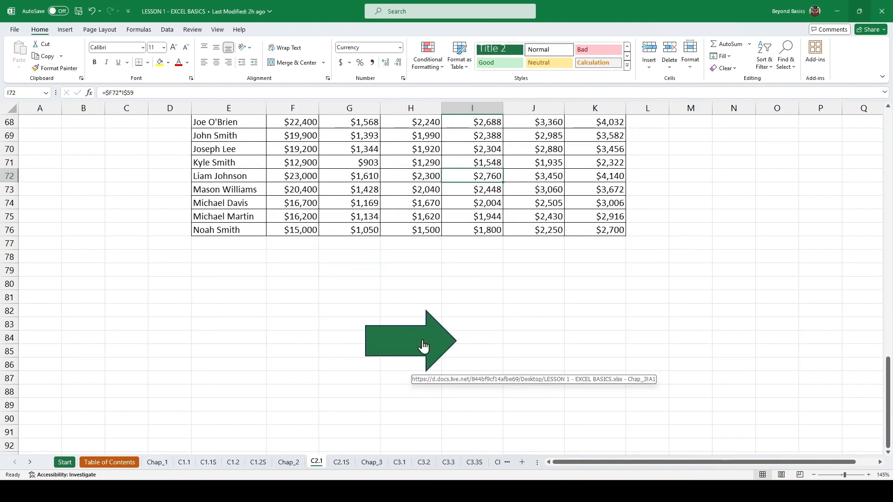
{"action": "left_click", "coordinate": [423, 346]}
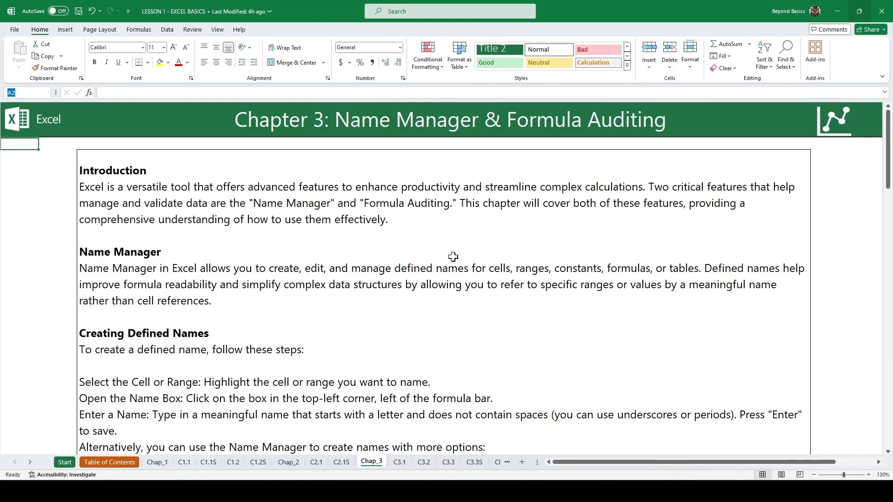
{"action": "scroll", "coordinate": [457, 251], "scroll_direction": "down", "scroll_amount": 10}
{"action": "scroll", "coordinate": [457, 252], "scroll_direction": "down", "scroll_amount": 10}
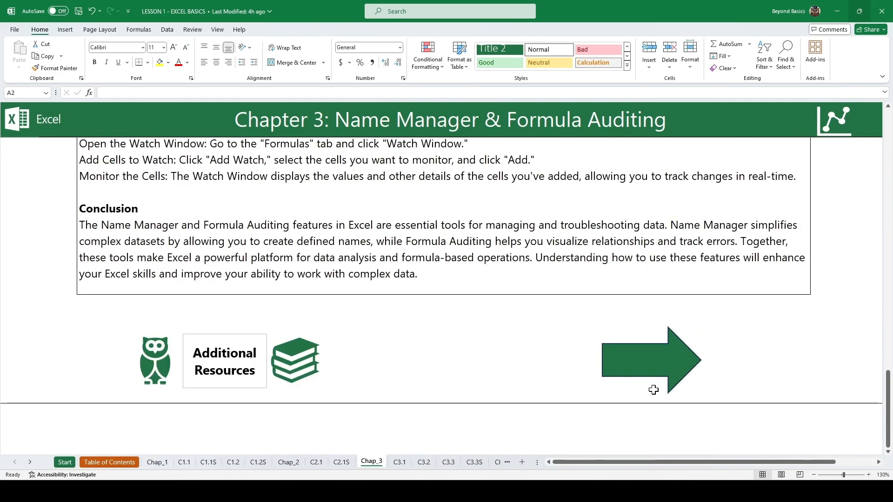
{"action": "left_click", "coordinate": [651, 365]}
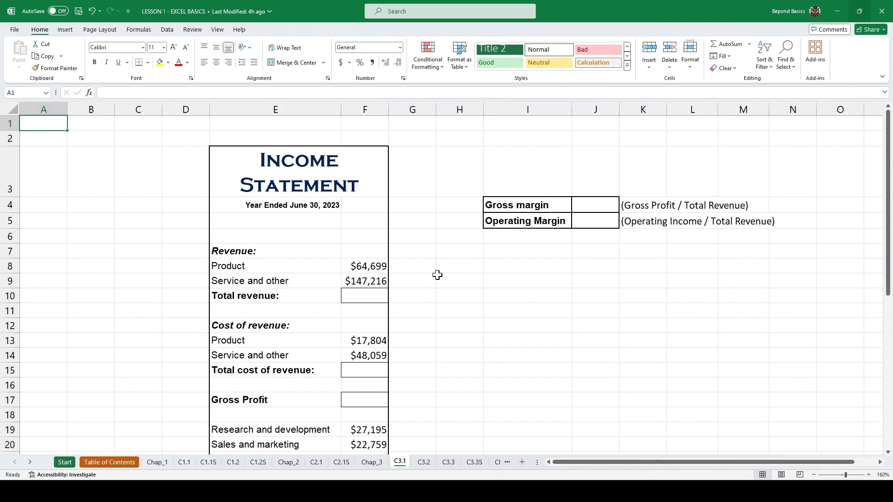
{"action": "scroll", "coordinate": [437, 275], "scroll_direction": "down", "scroll_amount": 3}
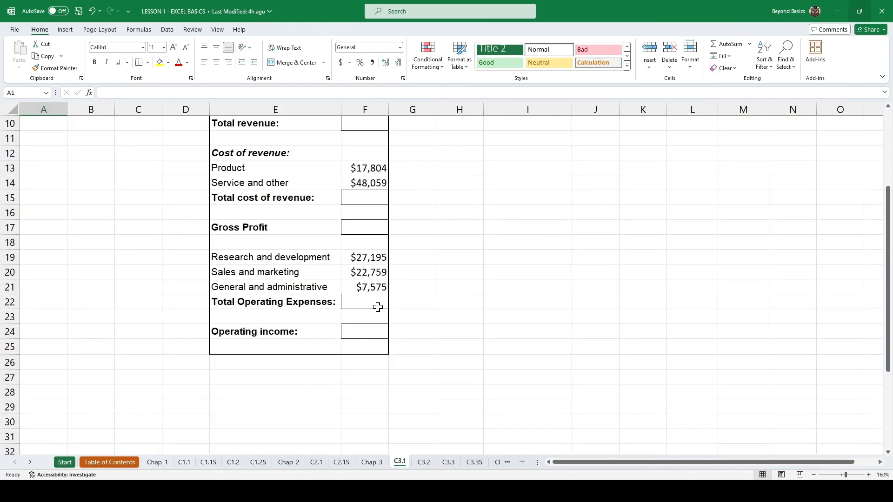
{"action": "scroll", "coordinate": [445, 293], "scroll_direction": "up", "scroll_amount": 3}
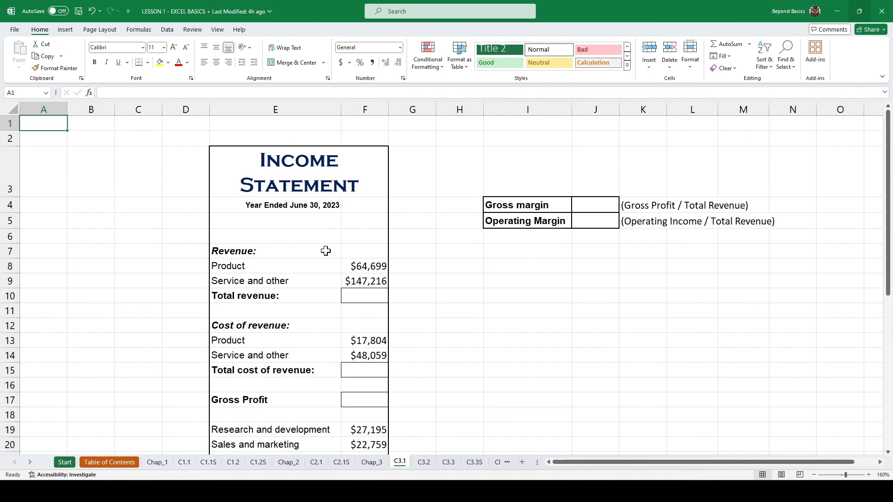
Calculate Total revenue in F10 with the formula =SUM(F8,F9)
{"action": "left_click", "coordinate": [365, 296]}
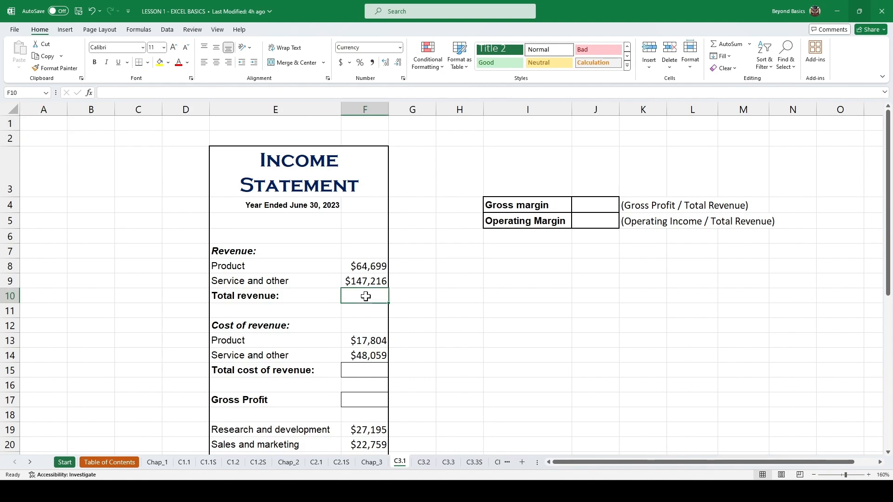
{"action": "type", "text": "="}
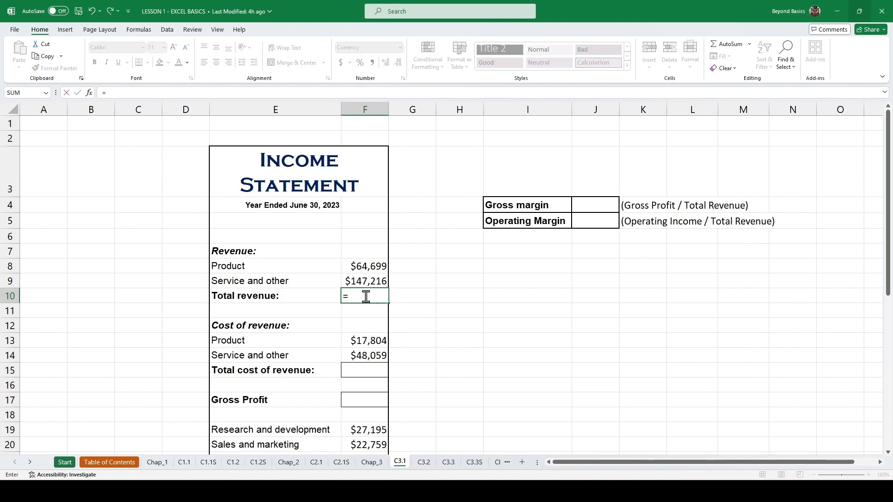
{"action": "type", "text": "sum"}
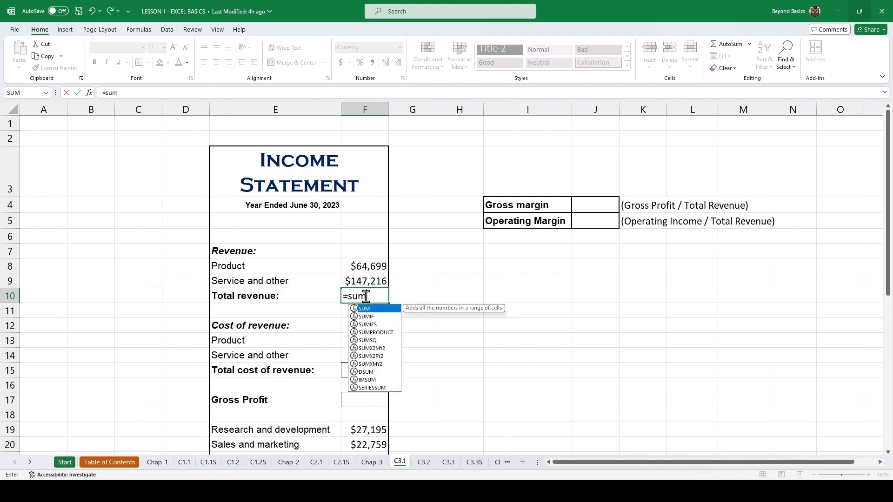
{"action": "type", "text": "("}
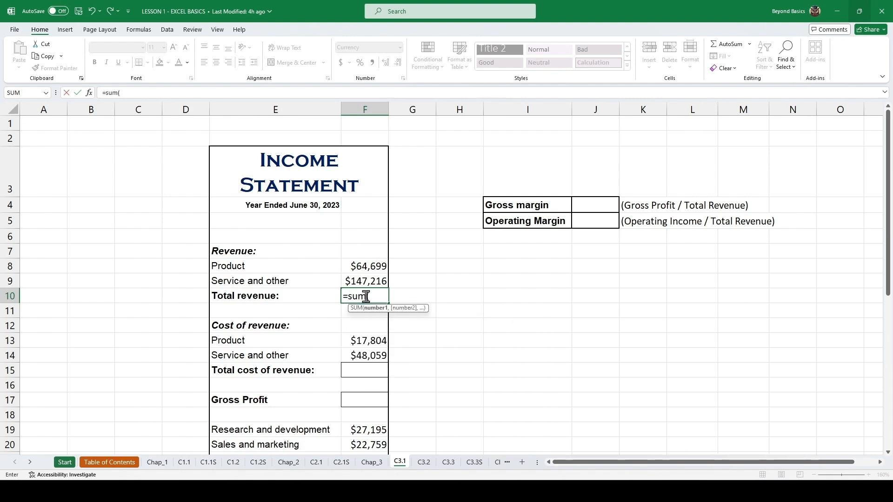
{"action": "left_click", "coordinate": [371, 268]}
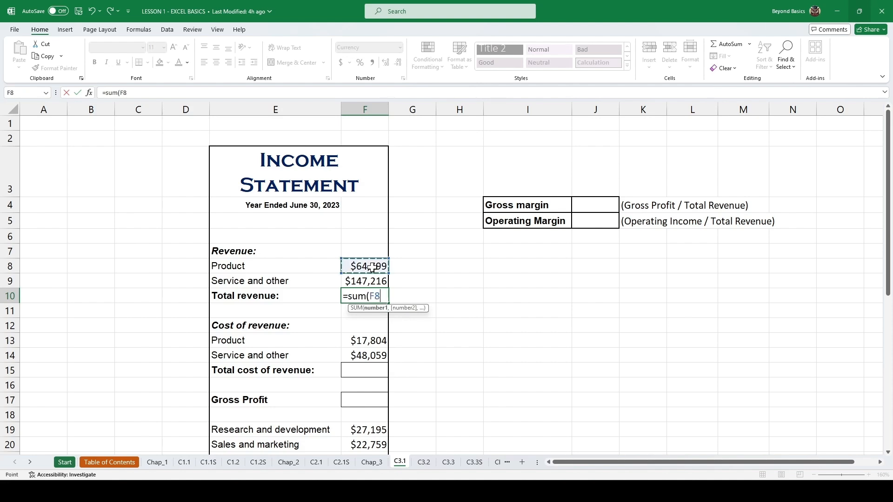
{"action": "type", "text": ","}
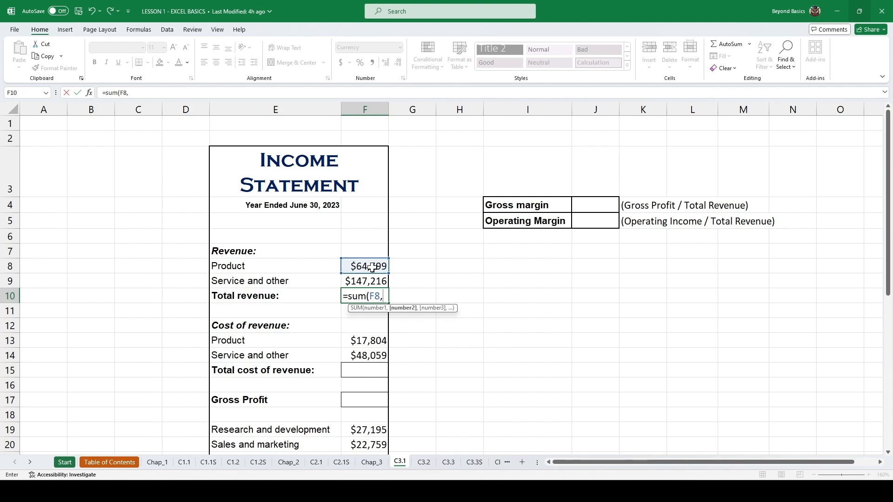
{"action": "left_click", "coordinate": [375, 281]}
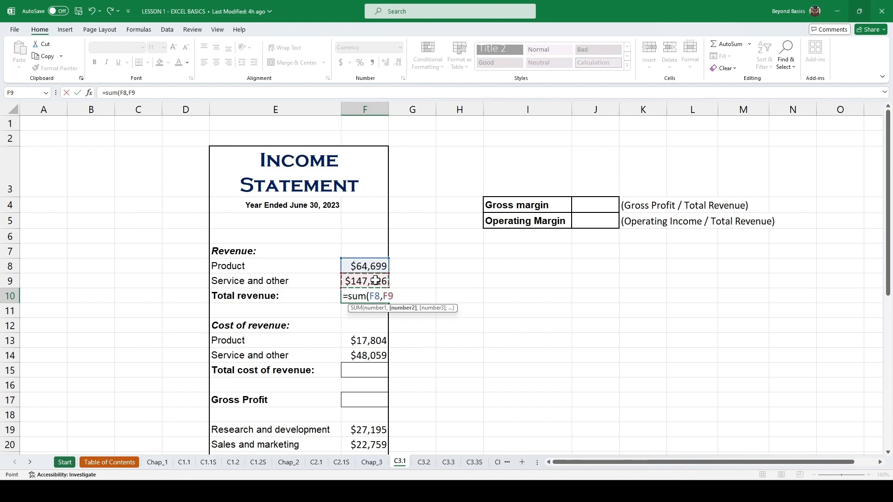
{"action": "type", "text": ")"}
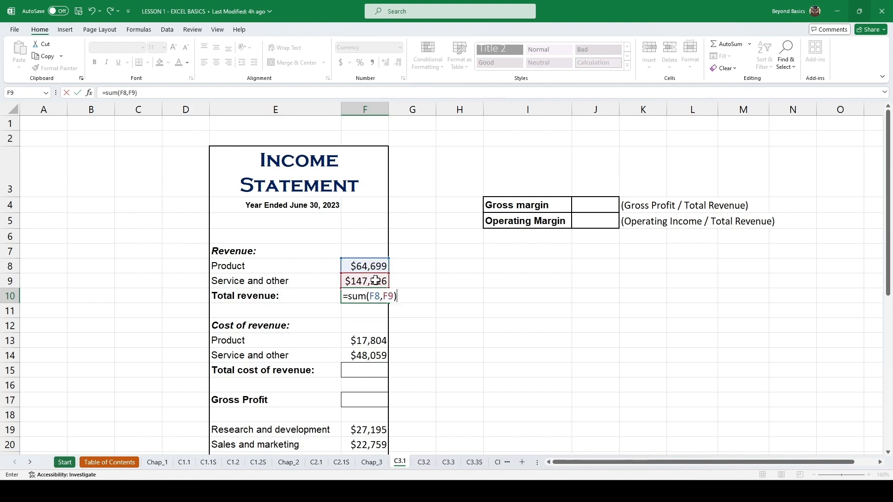
{"action": "key", "text": "Return"}
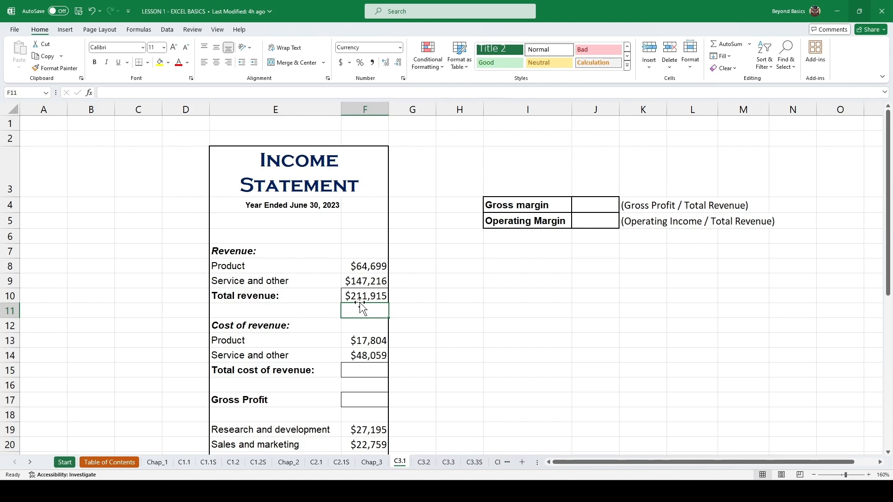
Calculate Total cost of revenue in F15 by using AutoSum on the two cost amounts above it
{"action": "scroll", "coordinate": [362, 305], "scroll_direction": "down", "scroll_amount": 2}
{"action": "left_click", "coordinate": [370, 239]}
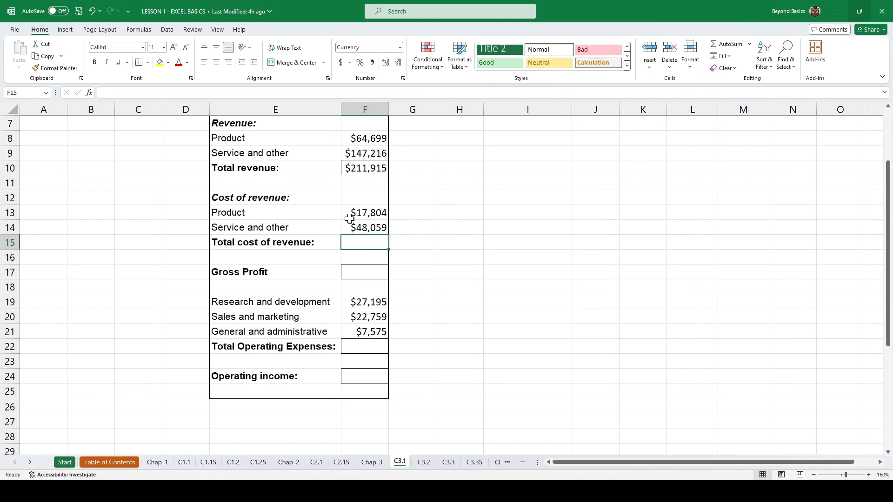
{"action": "type", "text": "="}
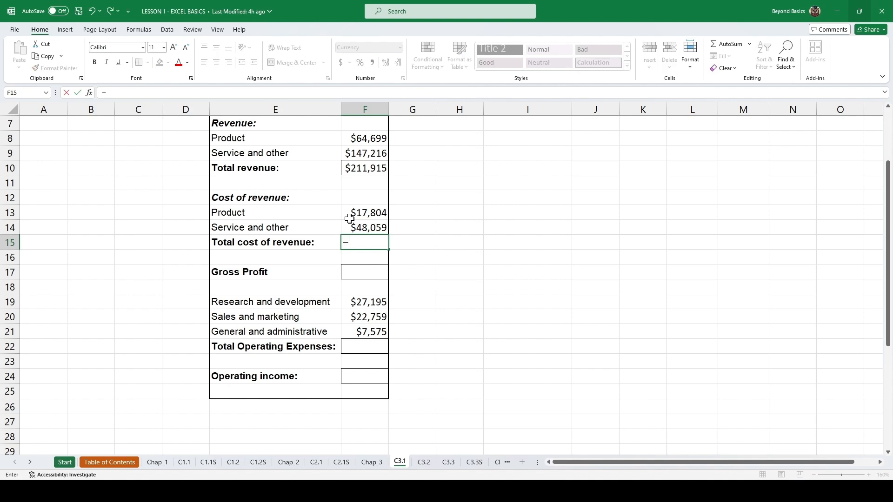
{"action": "key", "text": "Escape"}
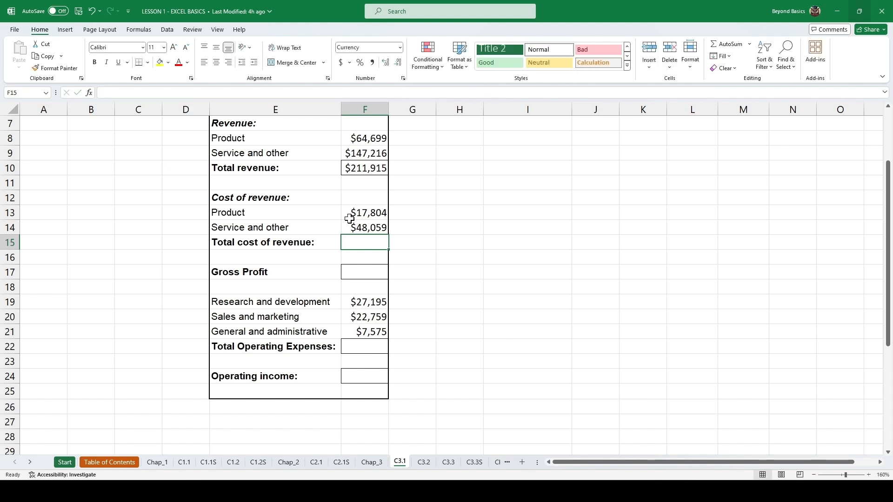
{"action": "key", "text": "alt+equal"}
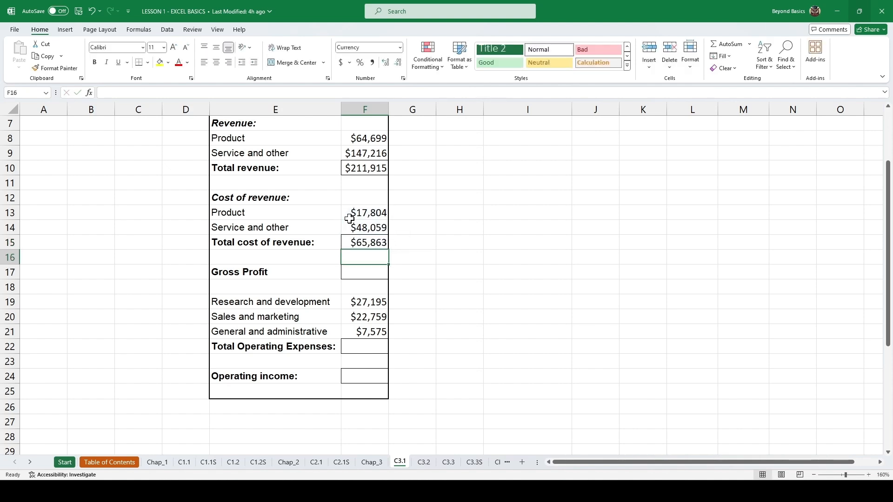
{"action": "key", "text": "Return"}
{"action": "left_click", "coordinate": [374, 270]}
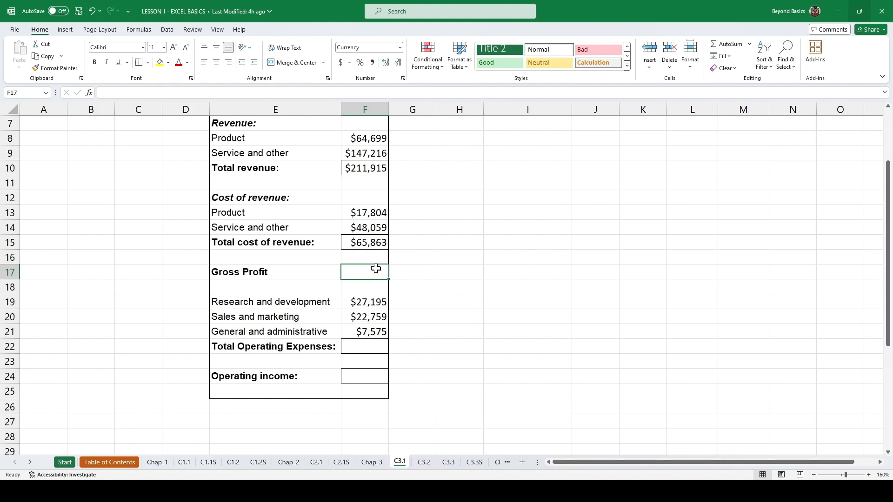
{"action": "type", "text": "="}
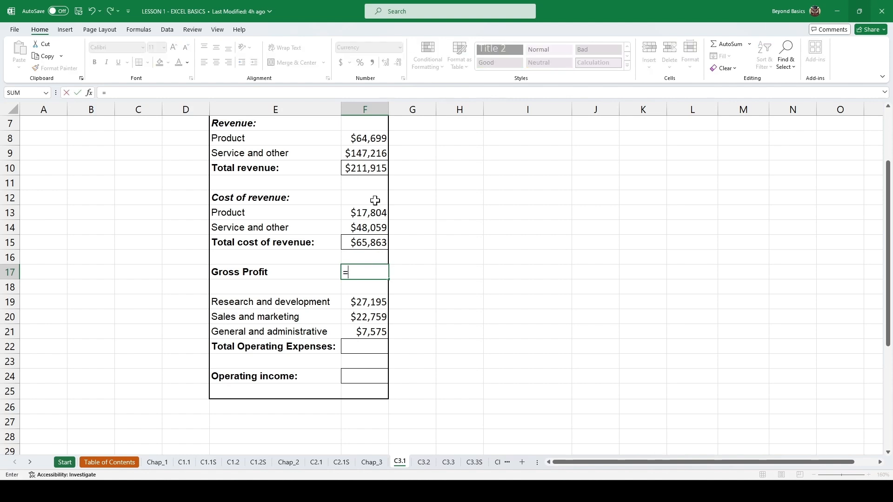
{"action": "left_click", "coordinate": [363, 170]}
{"action": "type", "text": "-"}
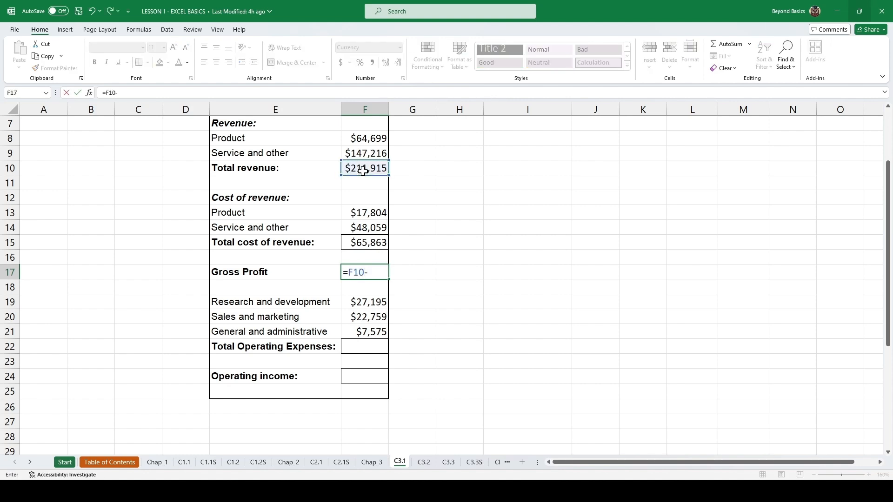
{"action": "left_click", "coordinate": [361, 241]}
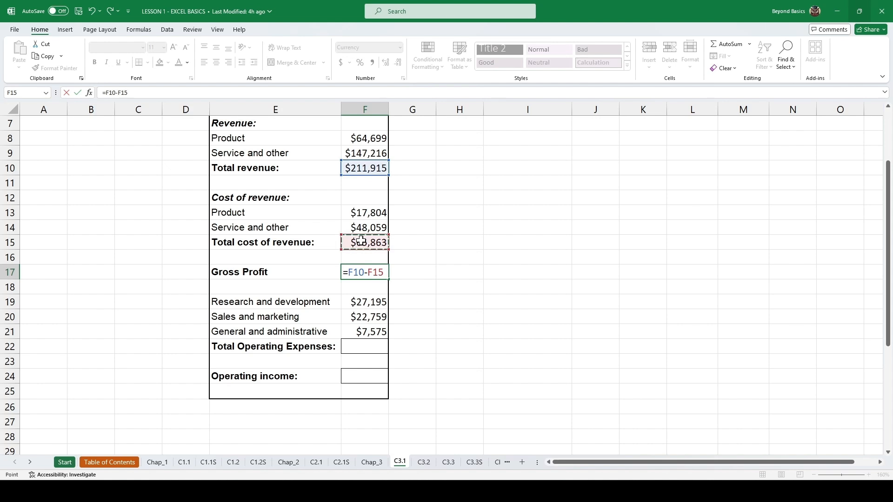
{"action": "key", "text": "Escape"}
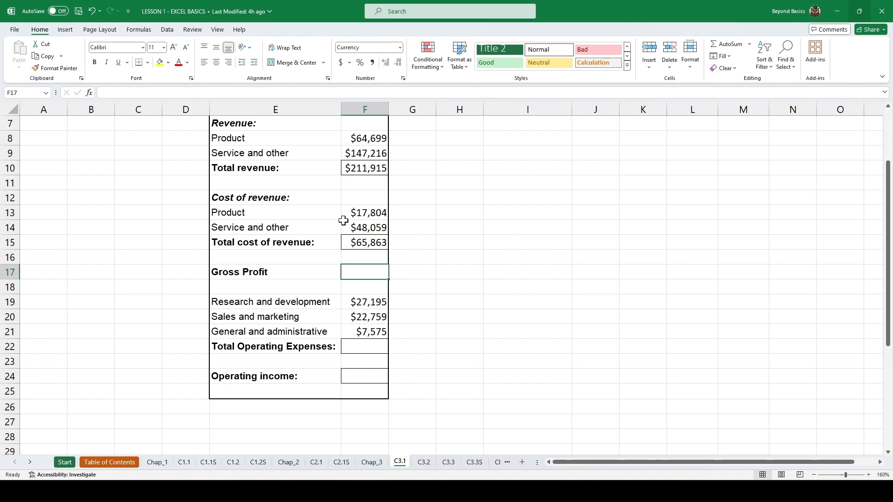
Select the Total revenue label and its value in E10:F10 and bring up the defined-name commands
{"action": "left_click", "coordinate": [363, 168]}
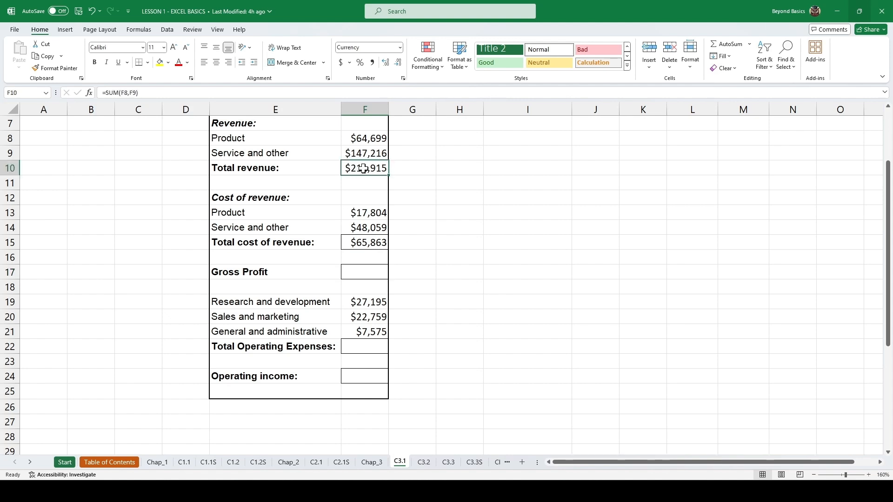
{"action": "left_click_drag", "start_coordinate": [364, 168], "coordinate": [318, 170]}
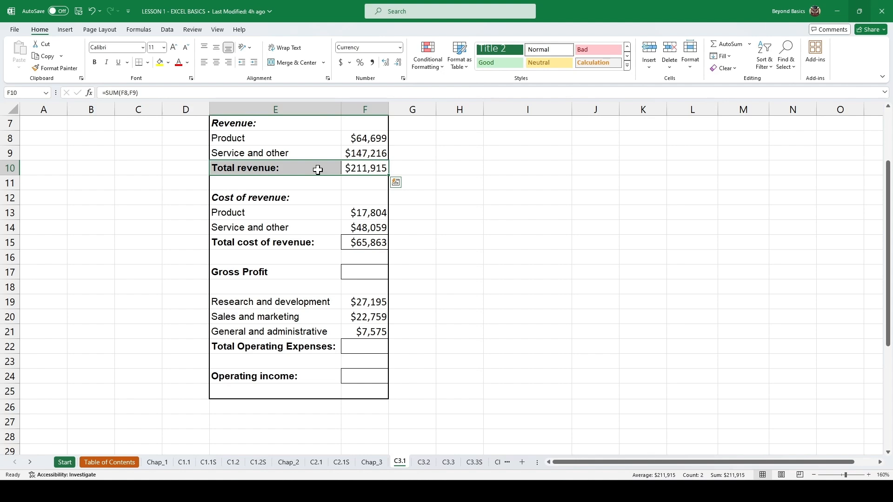
{"action": "left_click", "coordinate": [141, 31]}
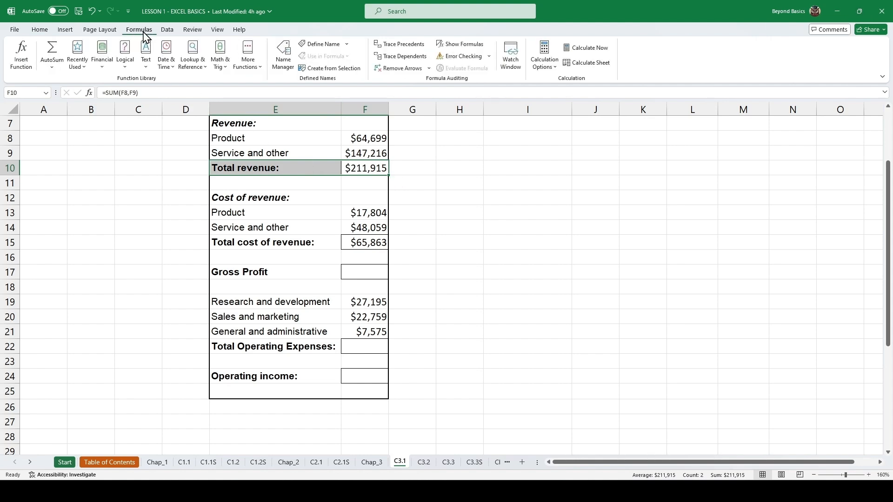
Create names for cells F10 and F15 from their left-column labels, Total revenue and Total cost of revenue
{"action": "left_click", "coordinate": [324, 69]}
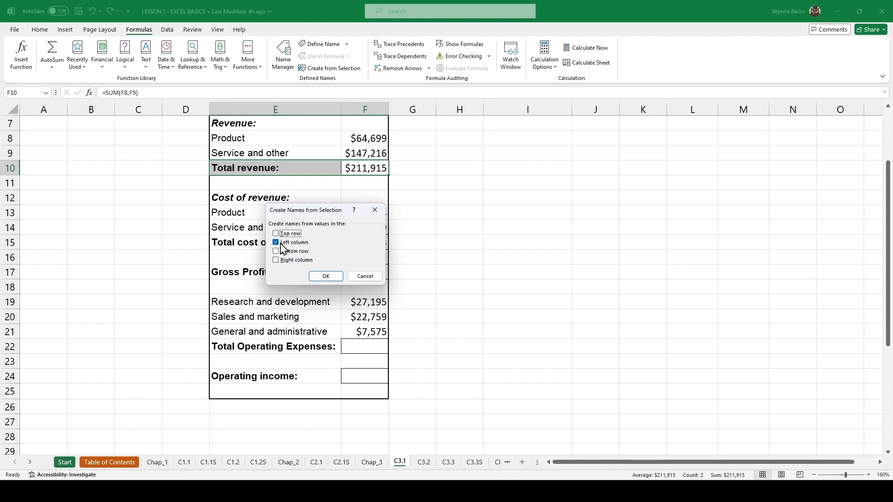
{"action": "left_click", "coordinate": [328, 276]}
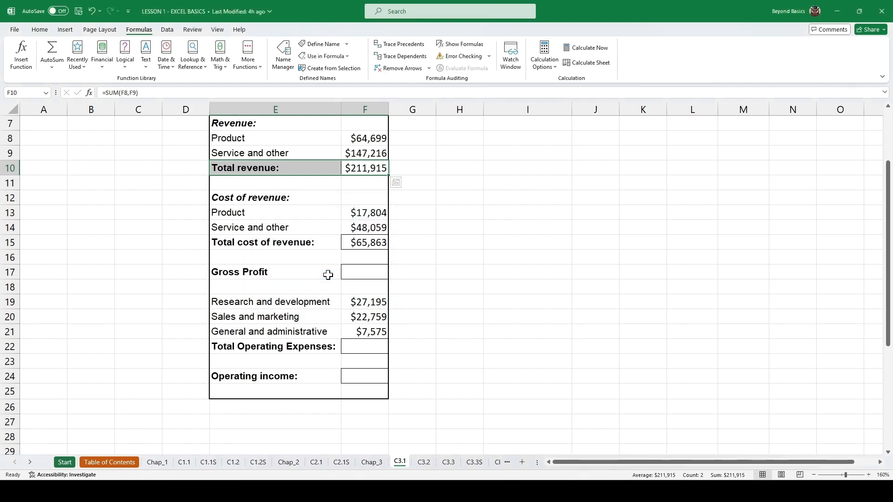
{"action": "left_click_drag", "start_coordinate": [360, 240], "coordinate": [327, 240]}
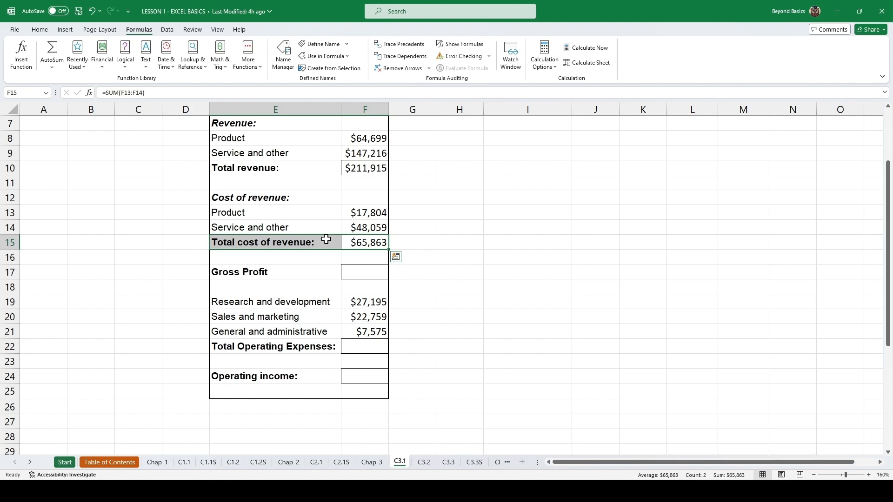
{"action": "key", "text": "ctrl+shift+F3"}
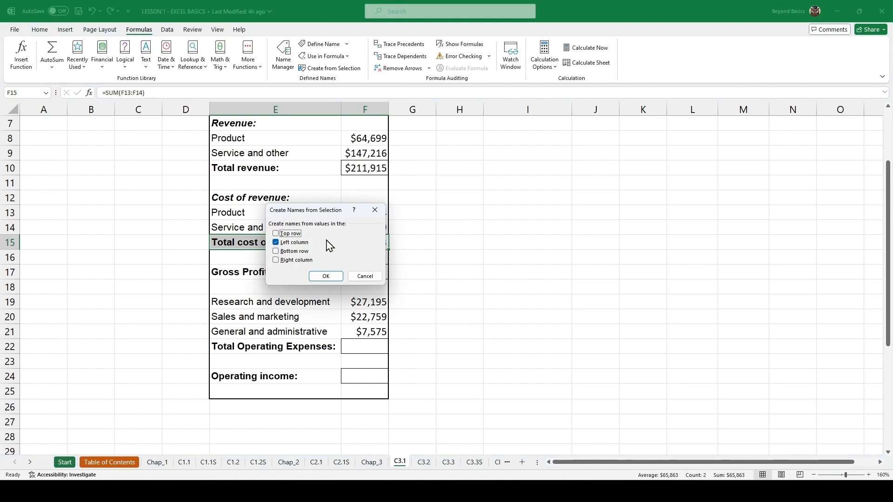
{"action": "key", "text": "Return"}
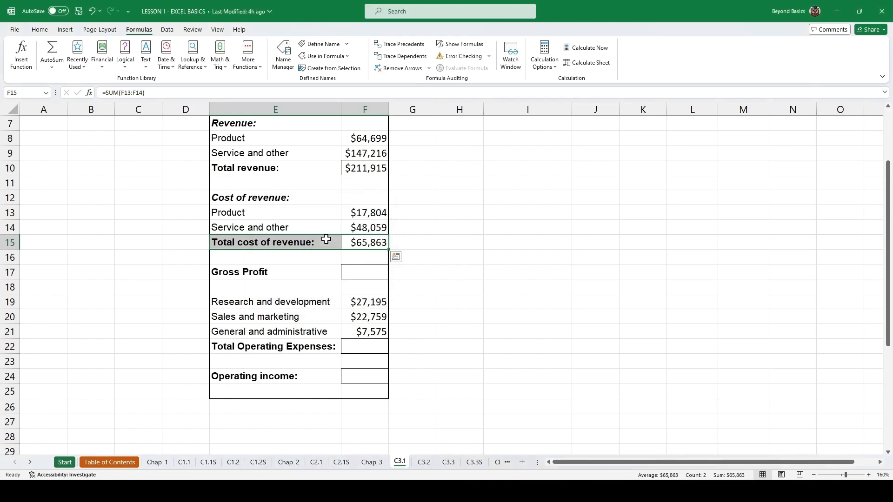
Calculate Gross Profit in F17 with the named-range formula =Total_revenue-Total_cost_of_revenue
{"action": "left_click", "coordinate": [367, 272]}
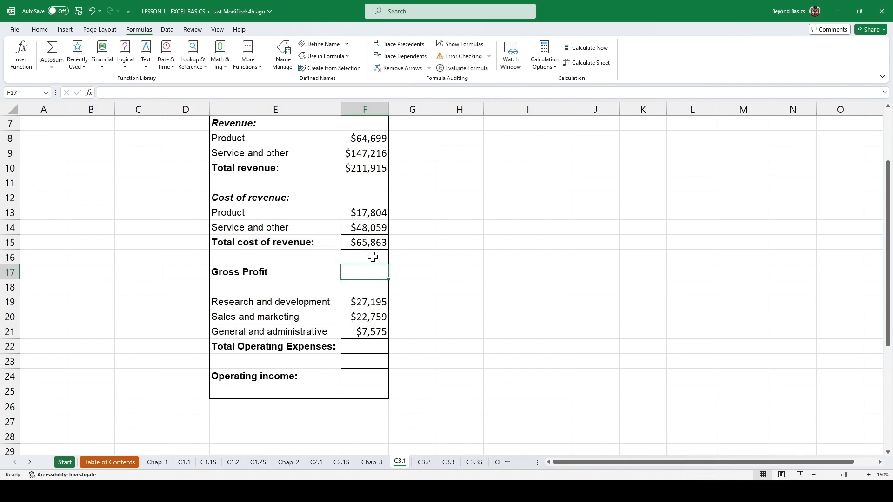
{"action": "type", "text": "="}
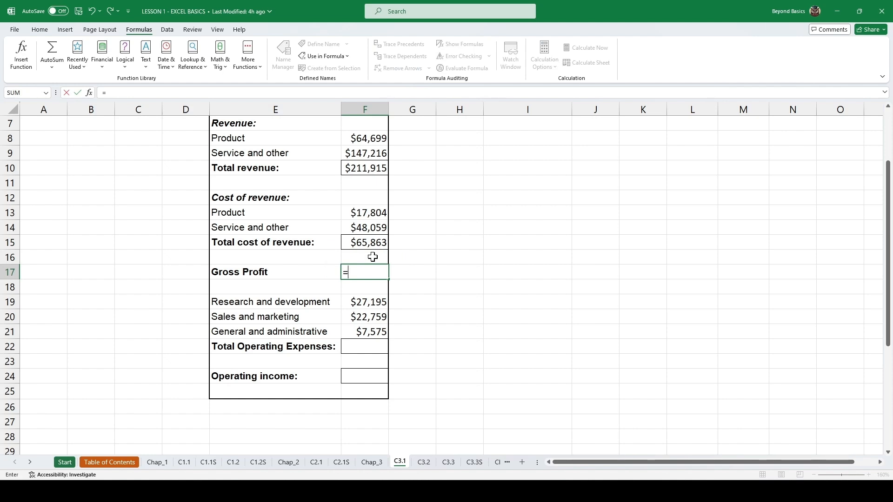
{"action": "type", "text": "tot"}
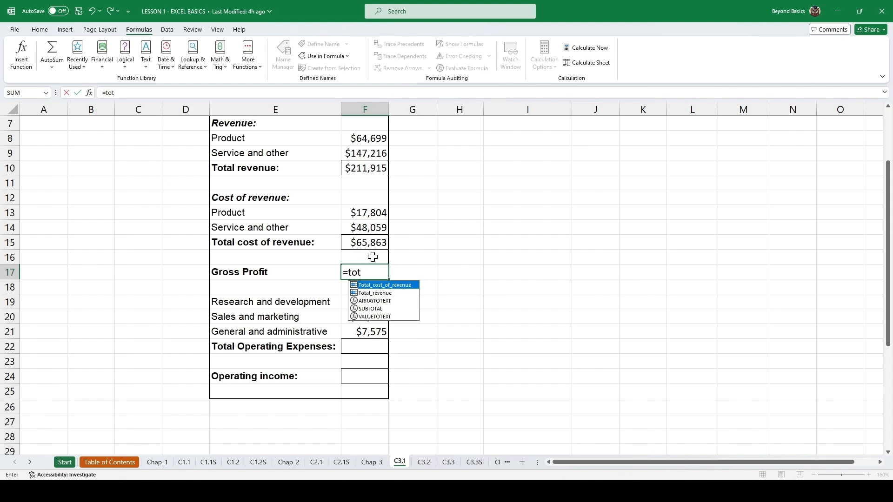
{"action": "key", "text": "Down"}
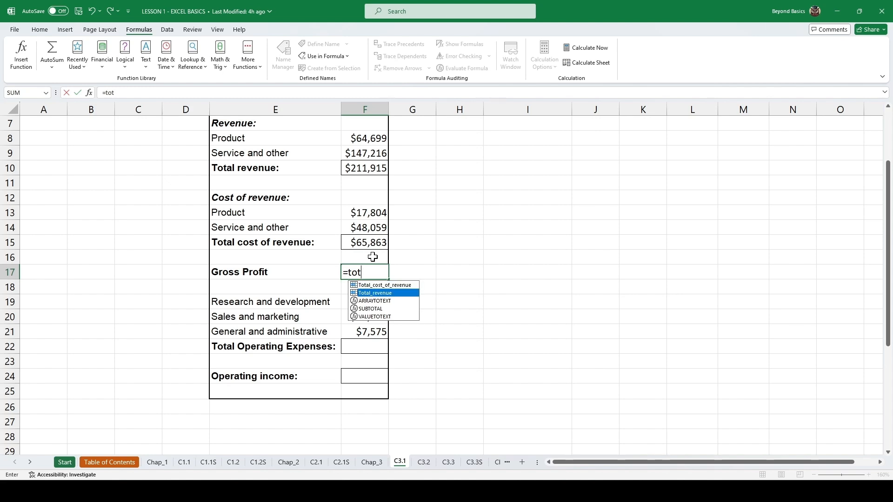
{"action": "key", "text": "Tab"}
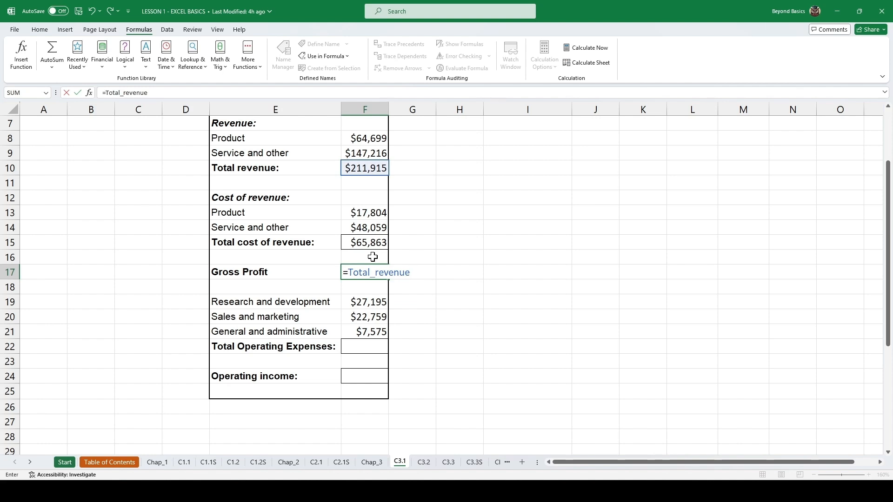
{"action": "type", "text": "-tot"}
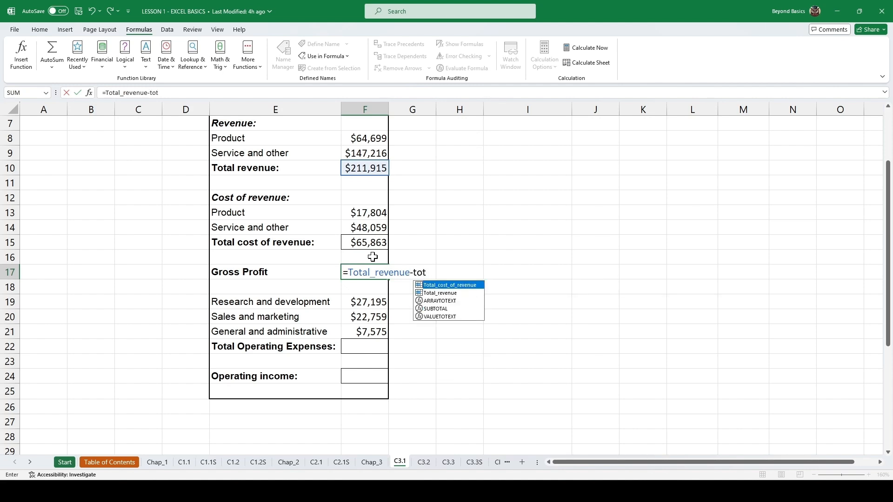
{"action": "key", "text": "Tab"}
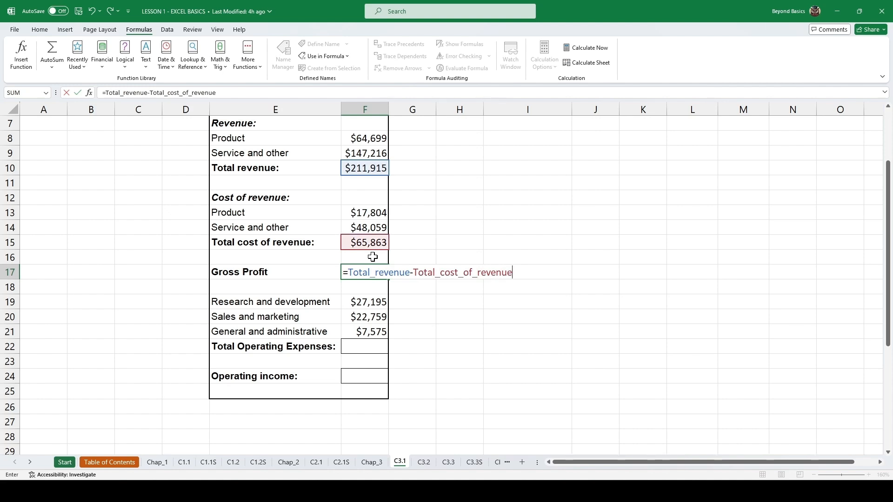
{"action": "key", "text": "Return"}
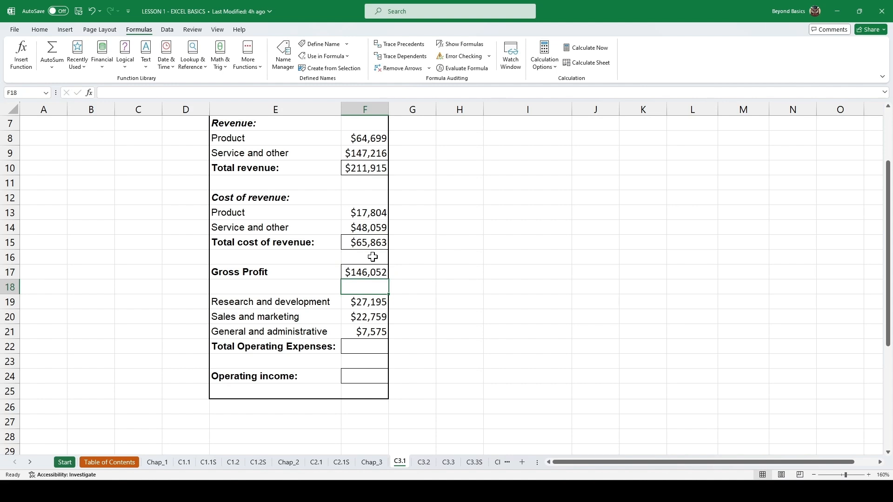
{"action": "left_click", "coordinate": [369, 269]}
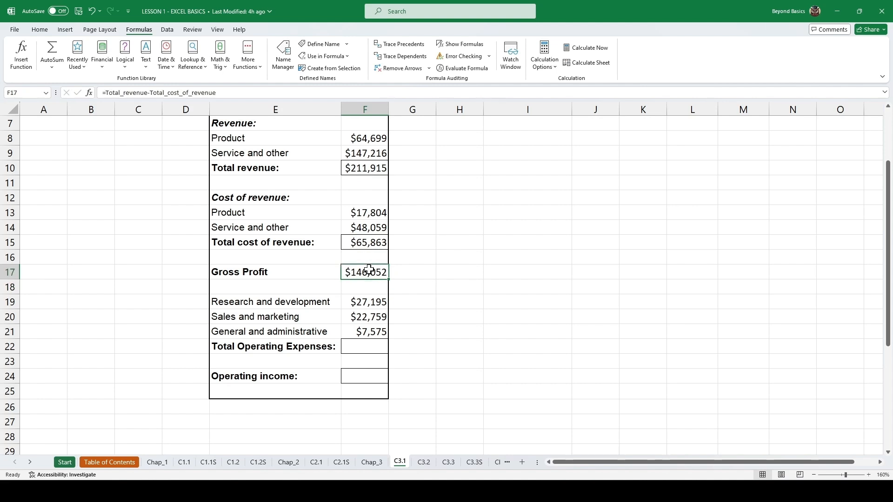
{"action": "double_click", "coordinate": [369, 270]}
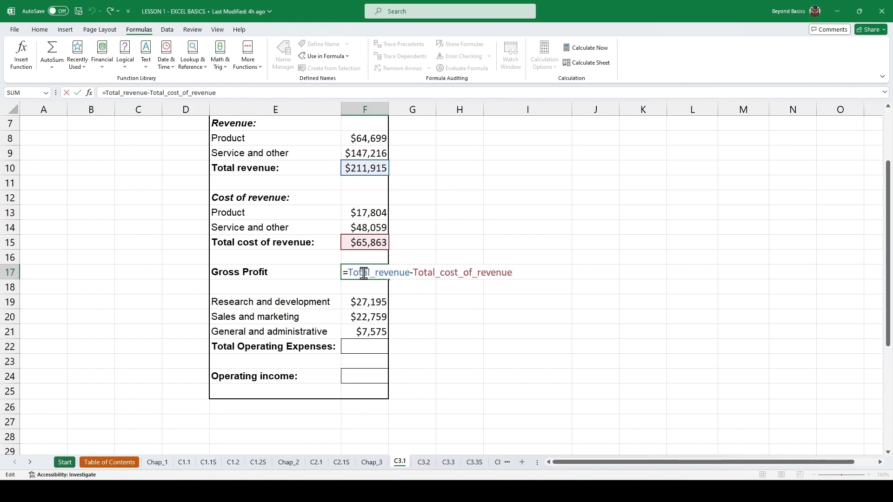
{"action": "key", "text": "ctrl+Return"}
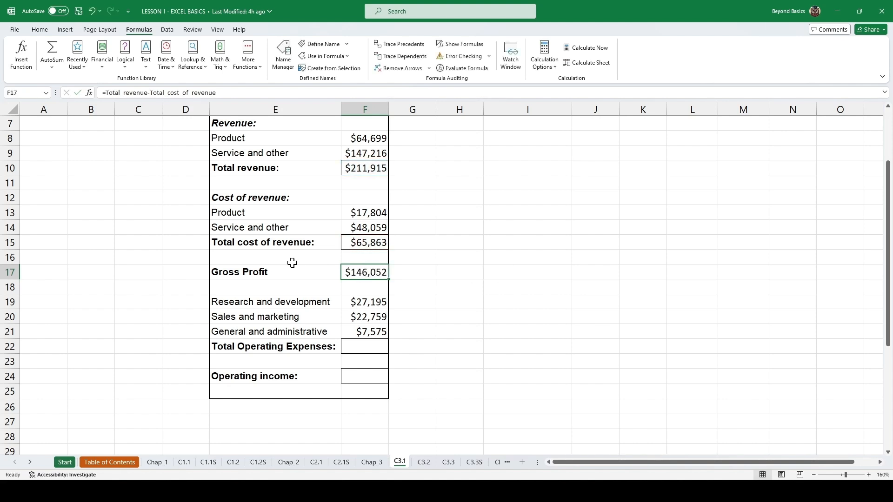
Create a name for the Gross Profit value in F17 from its label in the left column
{"action": "left_click_drag", "start_coordinate": [297, 273], "coordinate": [364, 272]}
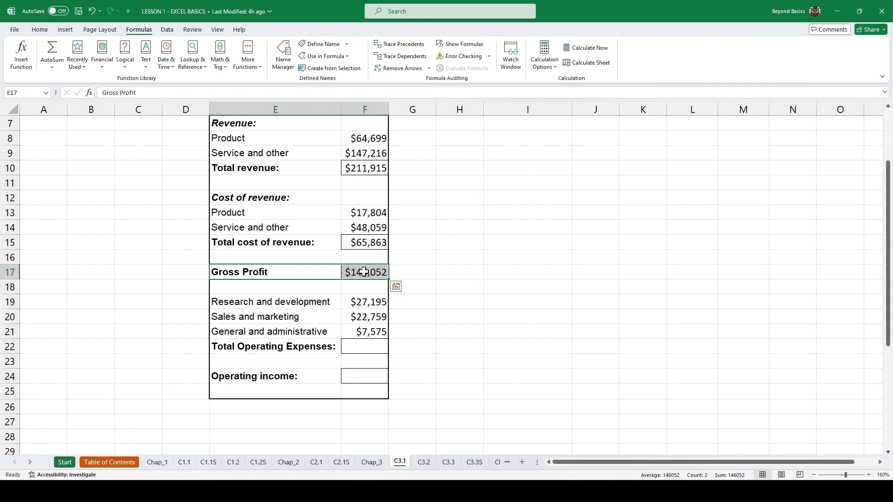
{"action": "key", "text": "ctrl+shift+F3"}
{"action": "left_click", "coordinate": [365, 277]}
Sum F19:F21 as Total Operating Expenses in F22 and name that cell from its left-column label
{"action": "left_click", "coordinate": [364, 347]}
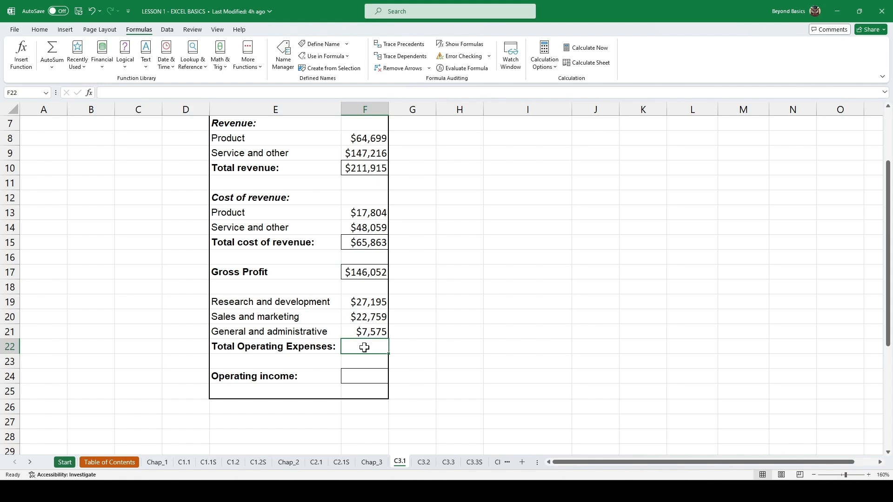
{"action": "key", "text": "alt+equal"}
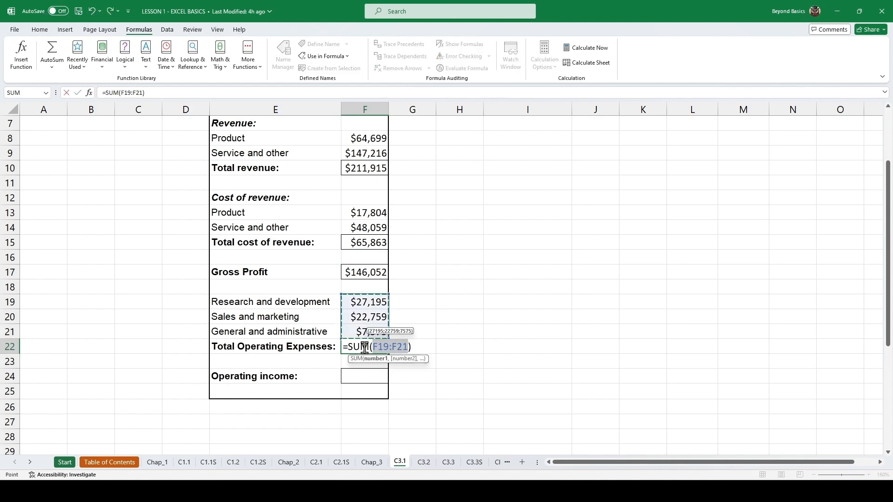
{"action": "key", "text": "alt+equal"}
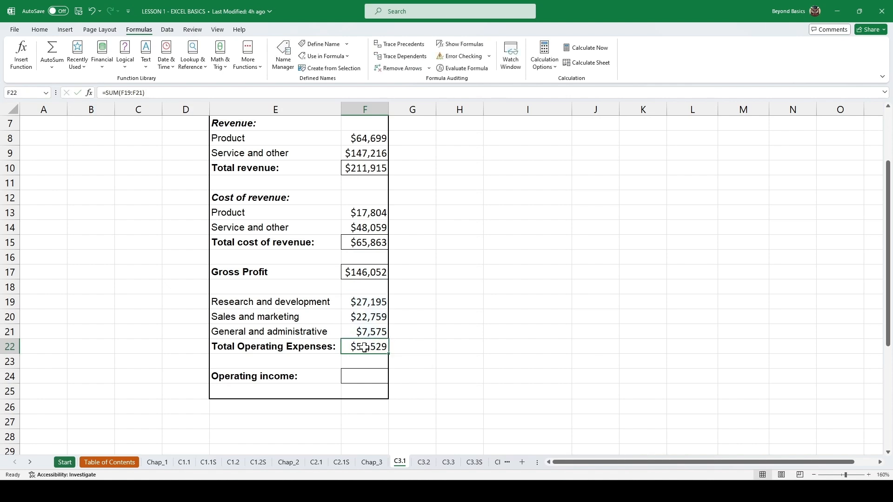
{"action": "key", "text": "shift+Left"}
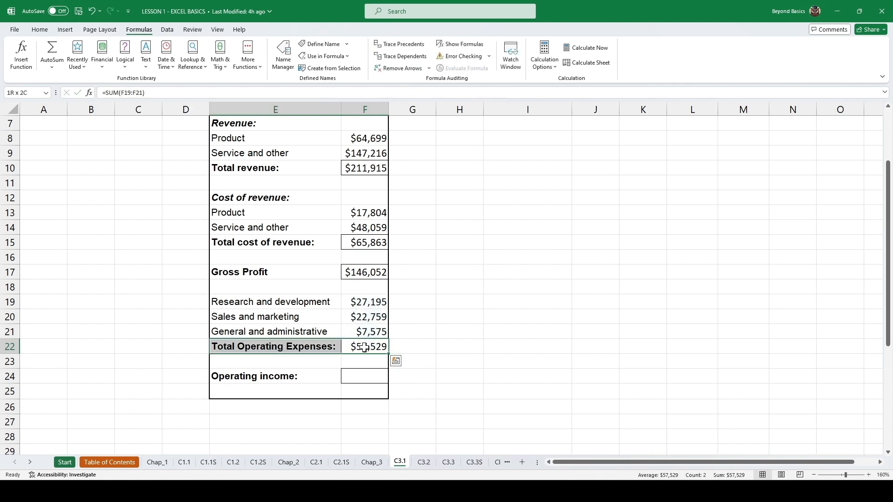
{"action": "key", "text": "ctrl+shift+F3"}
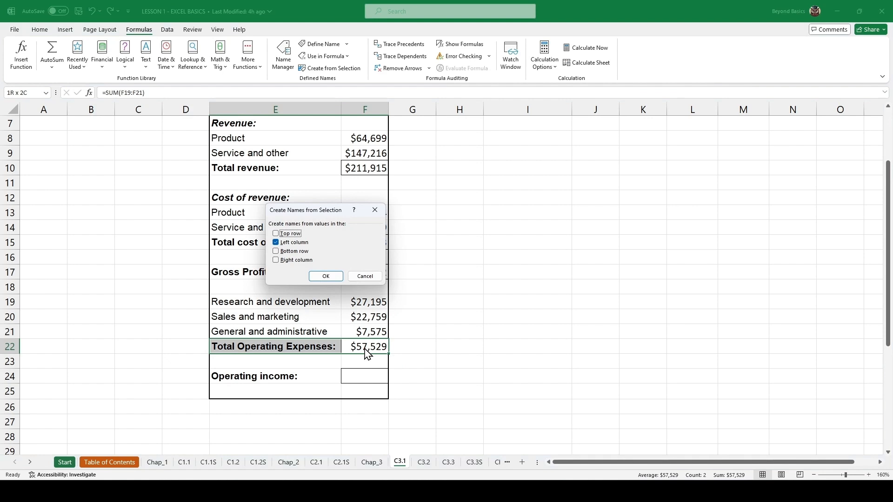
{"action": "key", "text": "Return"}
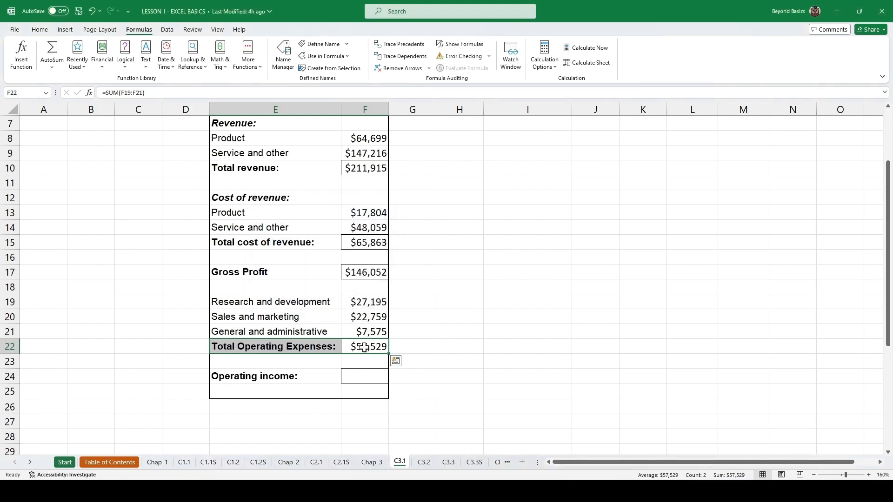
Calculate Operating income in F24 with the named-range formula =Gross_Profit-Total_Operating_Expenses
{"action": "key", "text": "Down"}
{"action": "key", "text": "Down"}
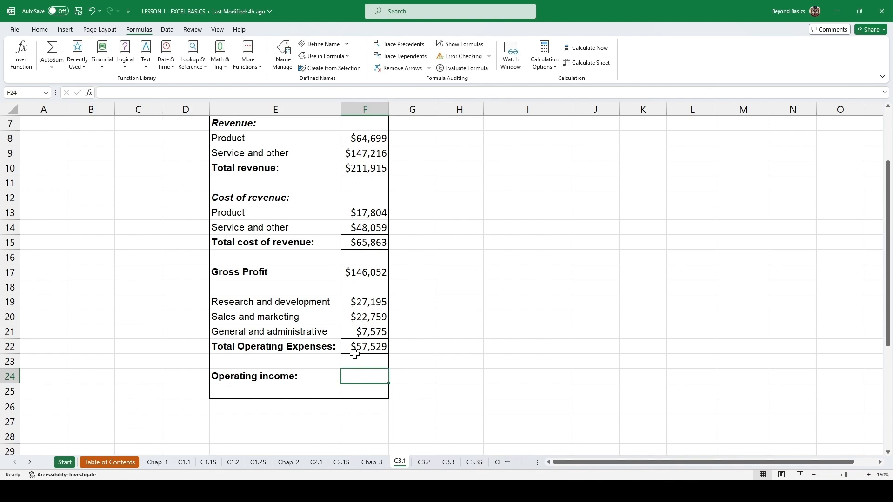
{"action": "type", "text": "="}
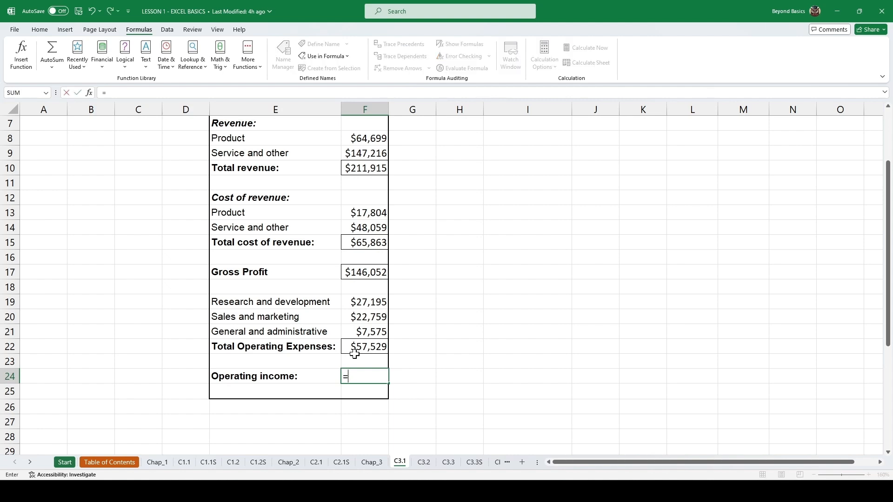
{"action": "type", "text": "gro"}
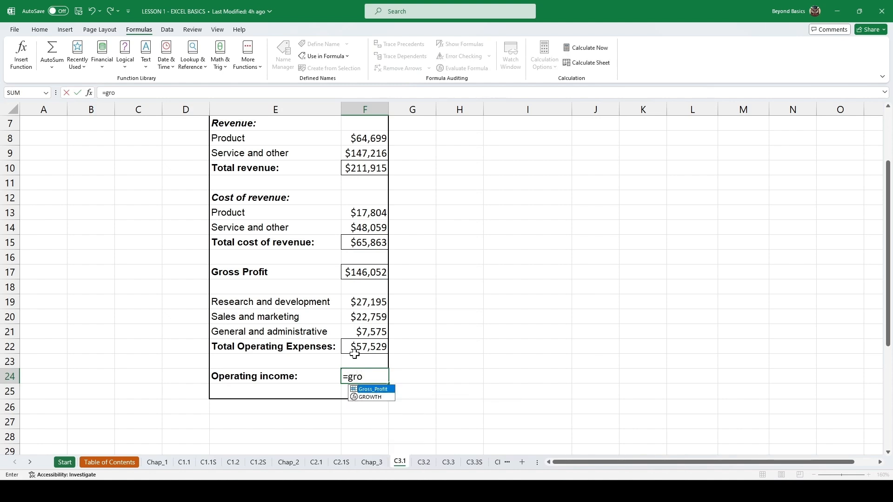
{"action": "key", "text": "Tab"}
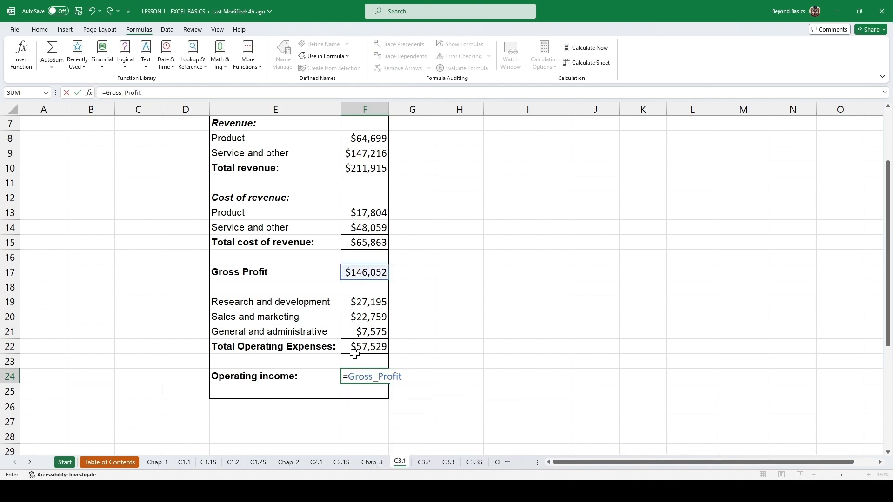
{"action": "type", "text": "-tot"}
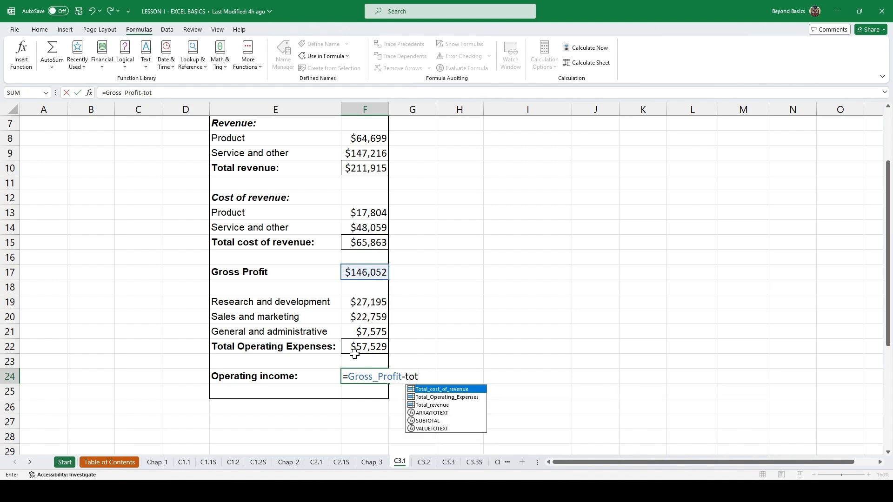
{"action": "key", "text": "Down"}
{"action": "key", "text": "Tab"}
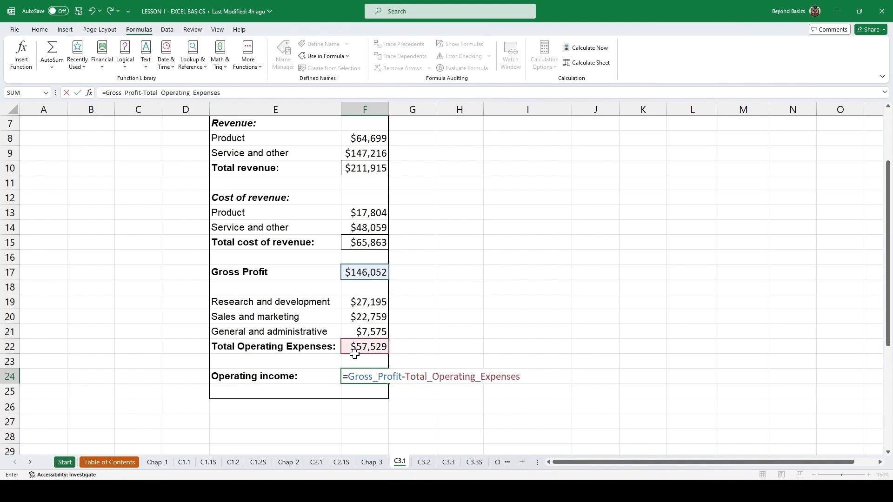
{"action": "key", "text": "ctrl+Return"}
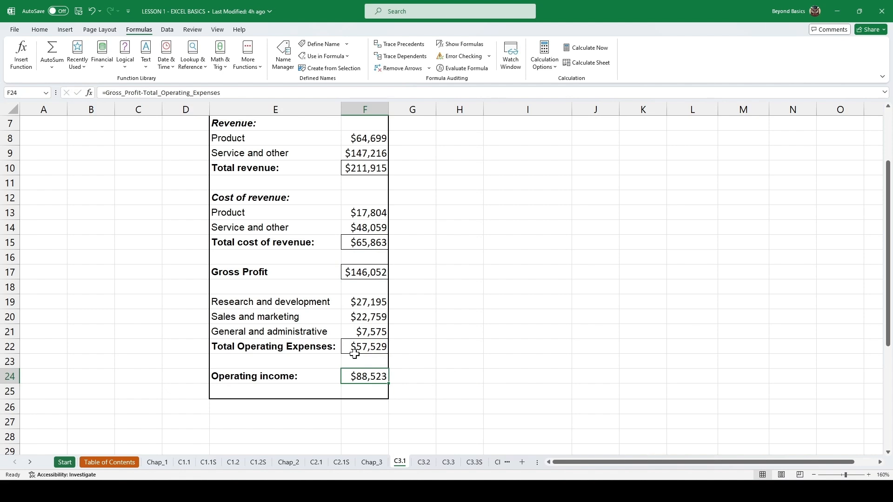
Create a name for the Operating income value in F24 from its label in the left column
{"action": "key", "text": "shift+Left"}
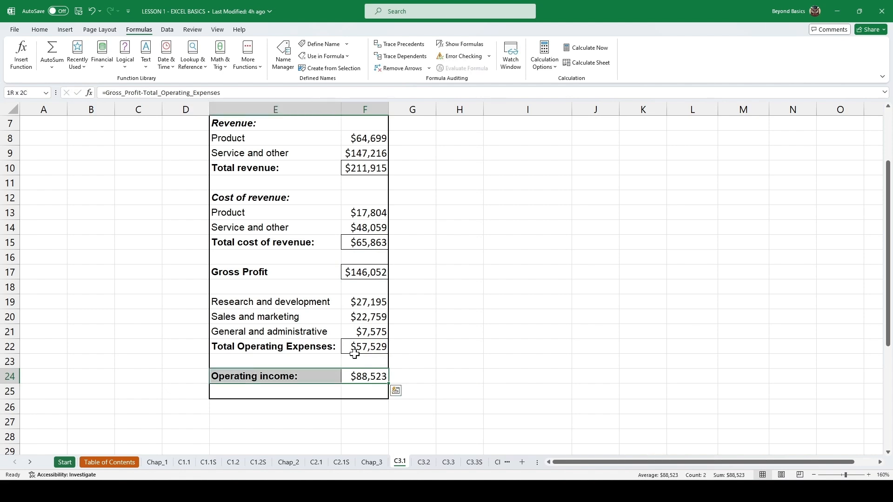
{"action": "key", "text": "ctrl+shift+F3"}
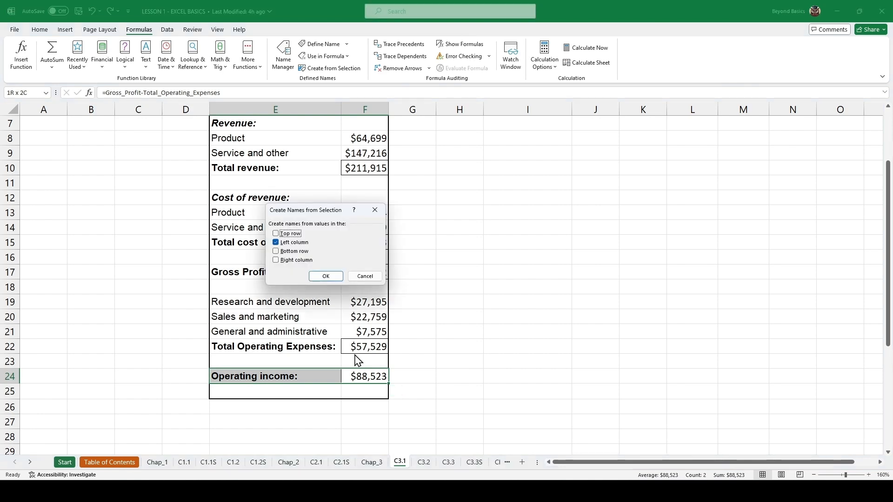
{"action": "key", "text": "Return"}
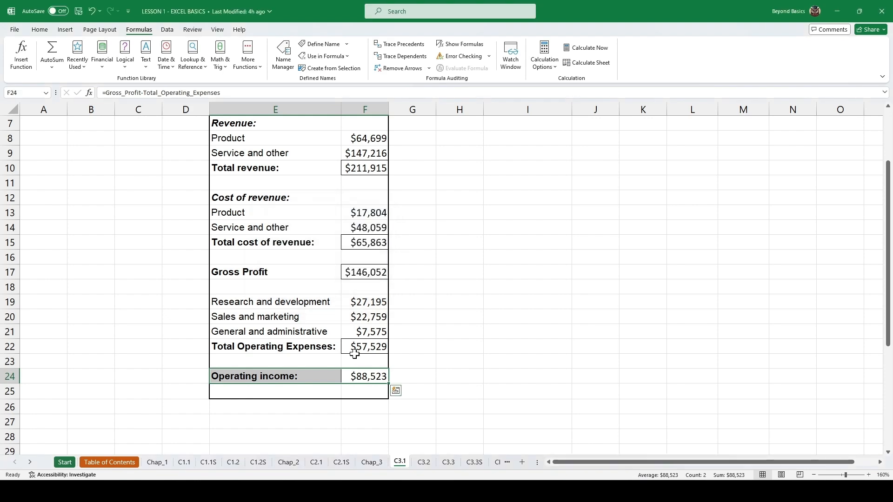
Review the workbook's defined names in the Name Manager, including the forms for creating a name and editing Gross_Profit
{"action": "left_click", "coordinate": [288, 67]}
{"action": "mouse_move", "coordinate": [343, 145]}
{"action": "left_mouse_down"}
{"action": "mouse_move", "coordinate": [322, 139]}
{"action": "mouse_move", "coordinate": [330, 133]}
{"action": "left_mouse_up"}
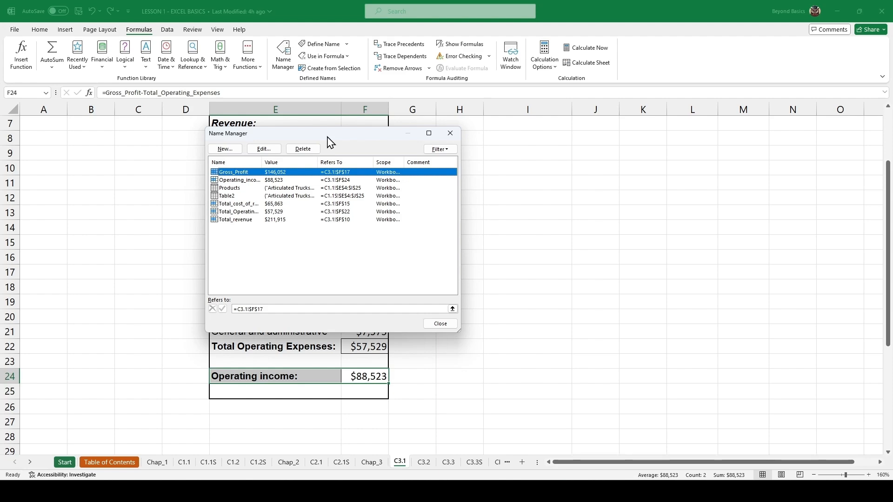
{"action": "left_click", "coordinate": [232, 151]}
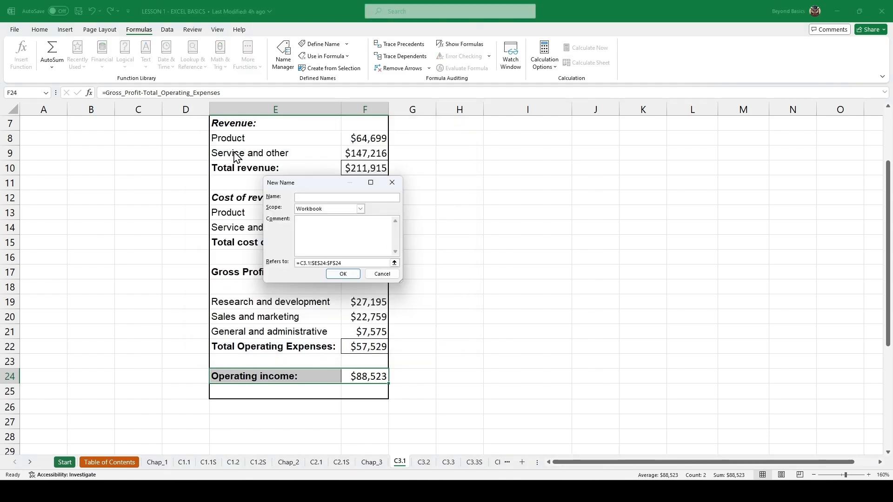
{"action": "left_click", "coordinate": [393, 182]}
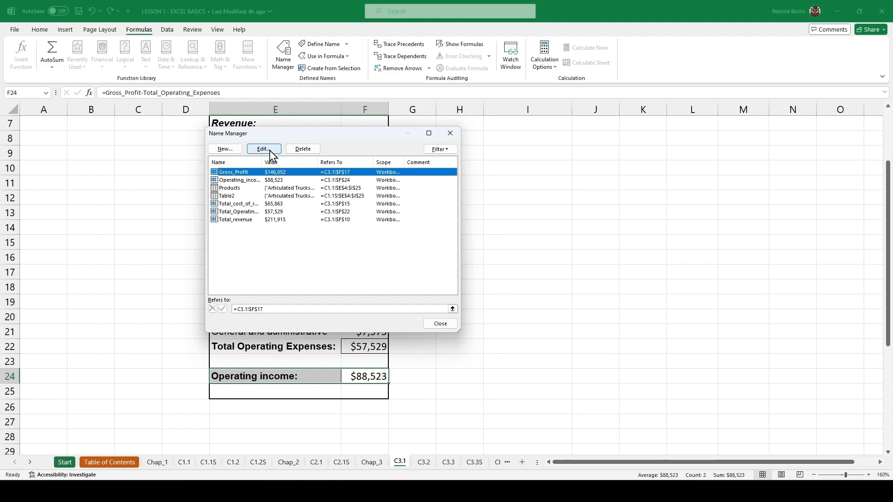
{"action": "left_click", "coordinate": [273, 154]}
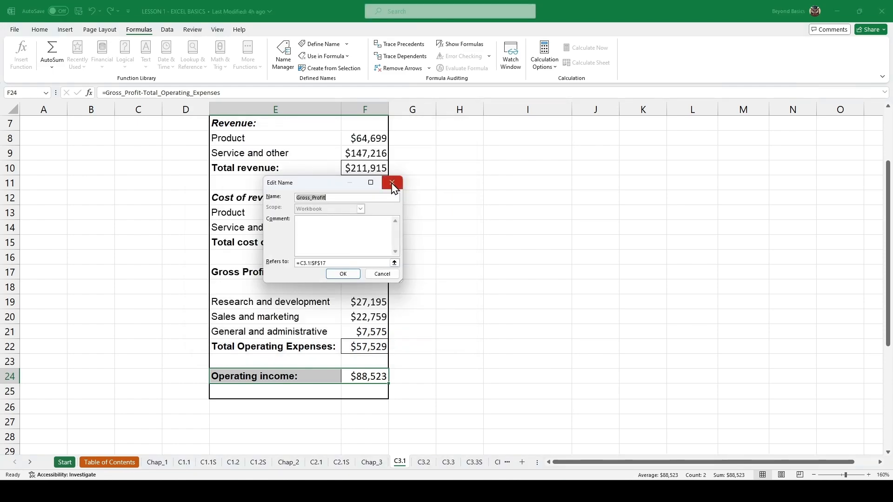
{"action": "left_click", "coordinate": [392, 184]}
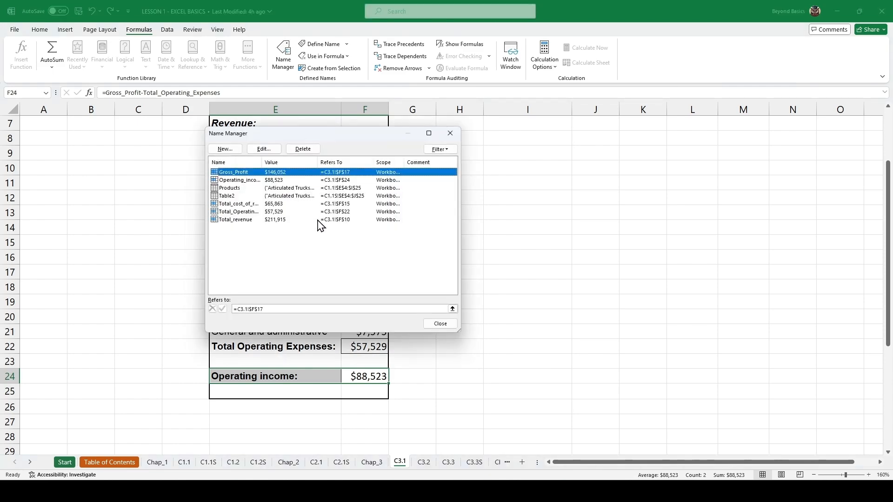
{"action": "left_click", "coordinate": [441, 324]}
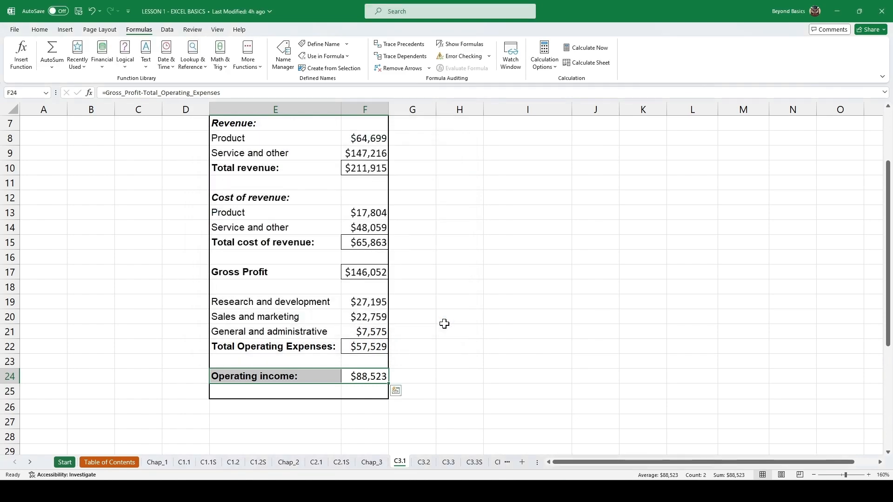
Calculate the Gross margin in J4 with the named-range formula =Gross_Profit/Total_revenue
{"action": "scroll", "coordinate": [501, 303], "scroll_direction": "up", "scroll_amount": 2}
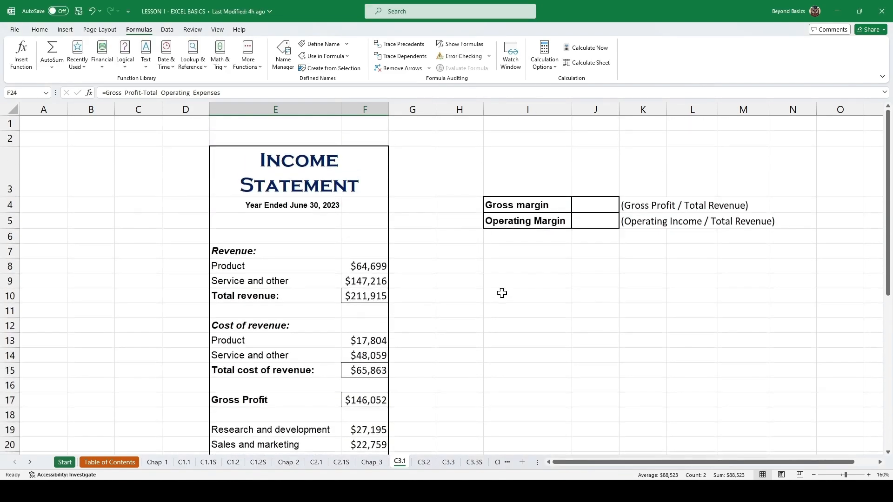
{"action": "left_click", "coordinate": [505, 285]}
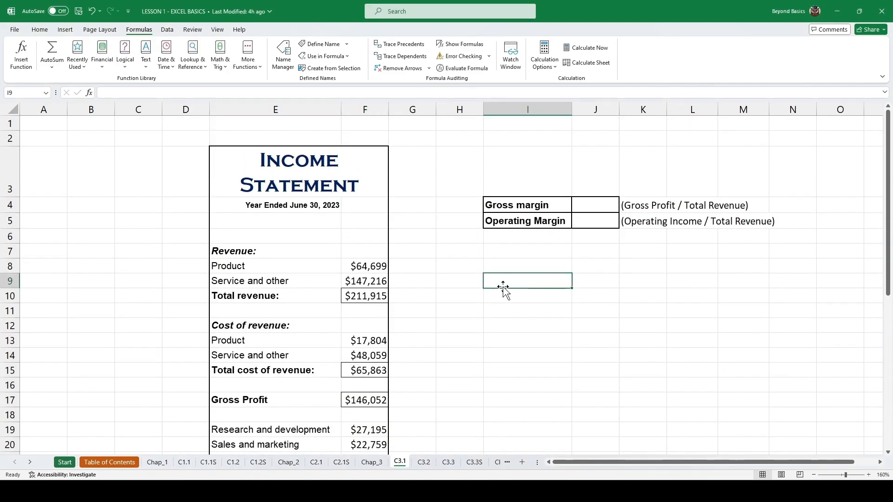
{"action": "left_click", "coordinate": [595, 204]}
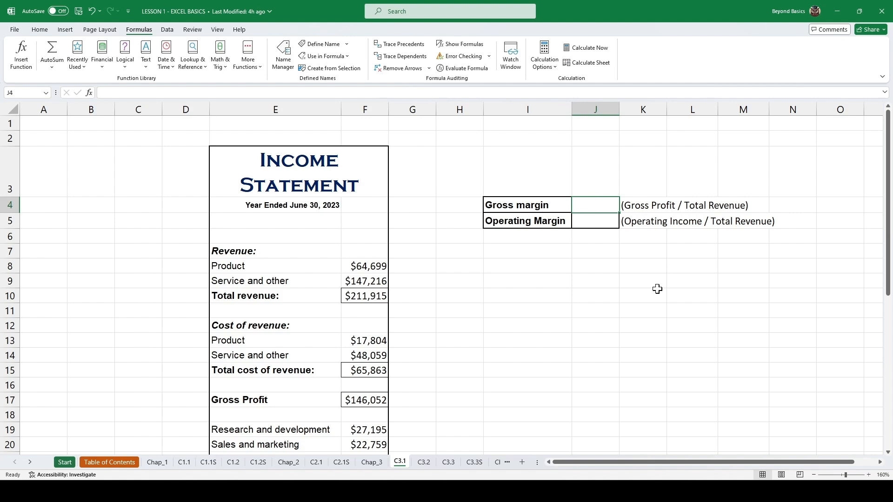
{"action": "type", "text": "="}
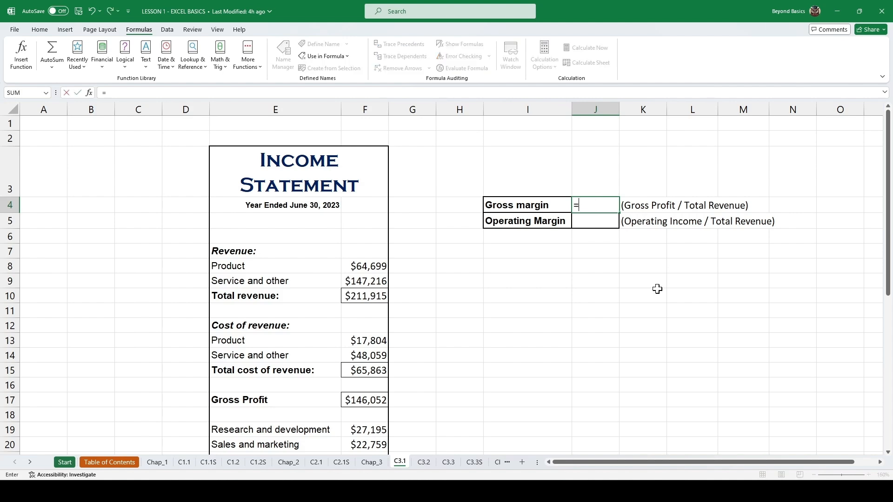
{"action": "type", "text": "gr"}
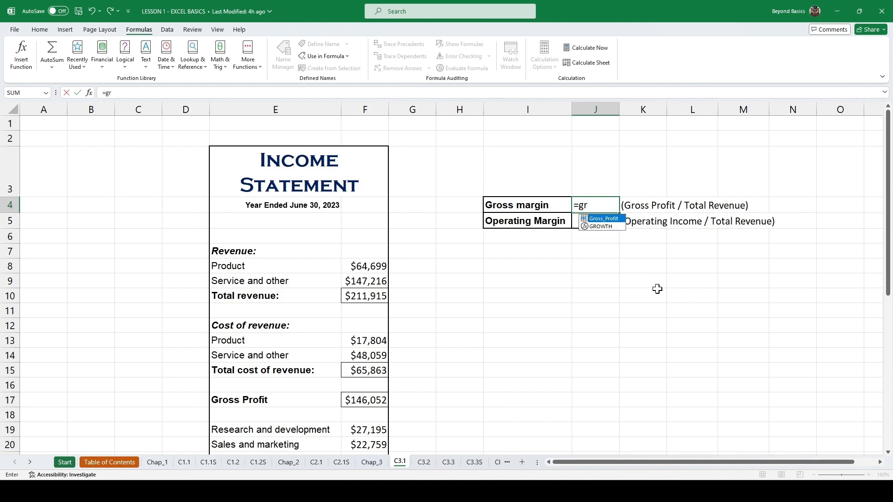
{"action": "key", "text": "Tab"}
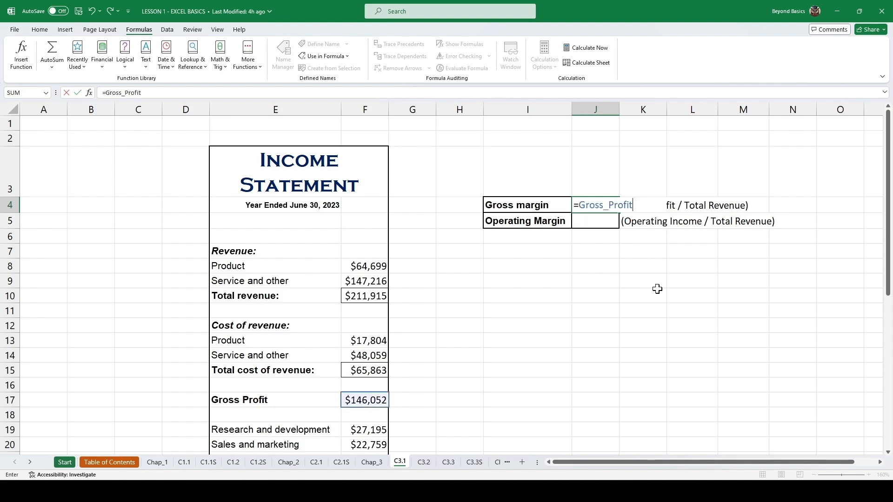
{"action": "type", "text": "/tot"}
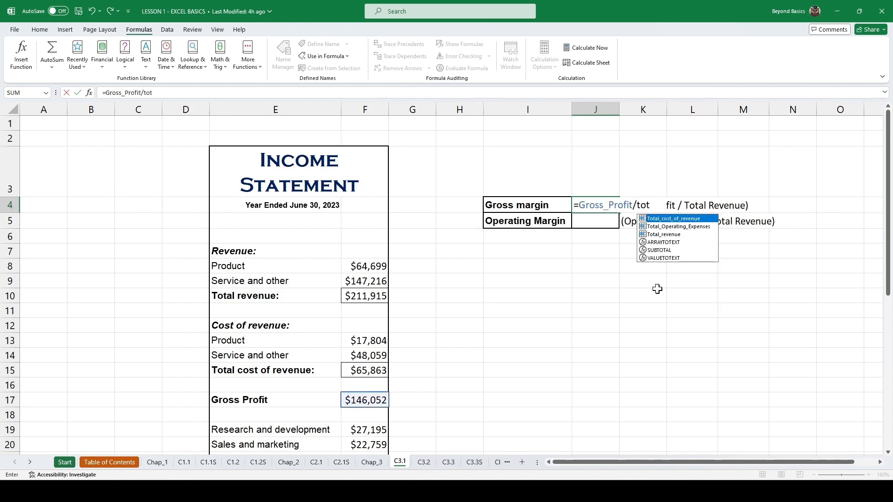
{"action": "key", "text": "Down"}
{"action": "key", "text": "Down"}
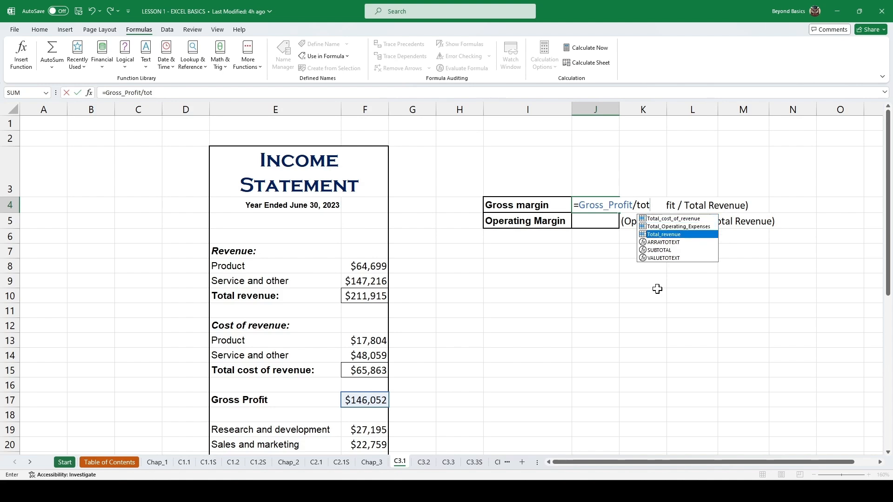
{"action": "key", "text": "Tab"}
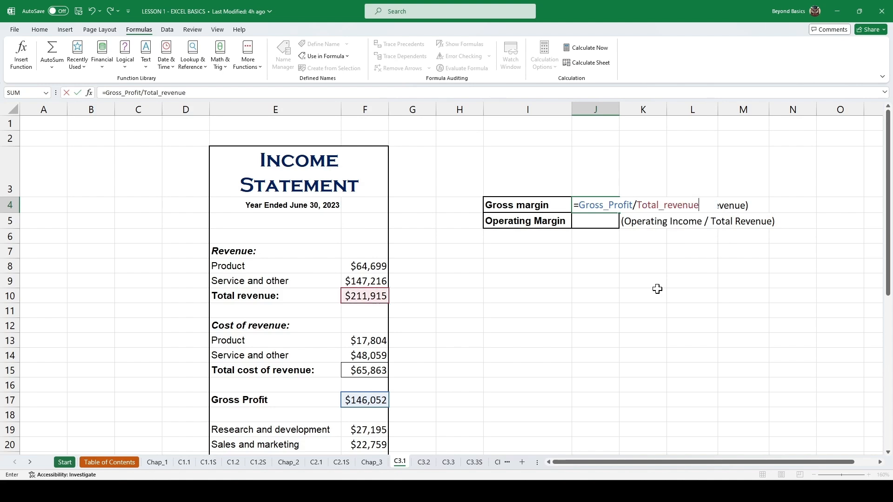
{"action": "key", "text": "Return"}
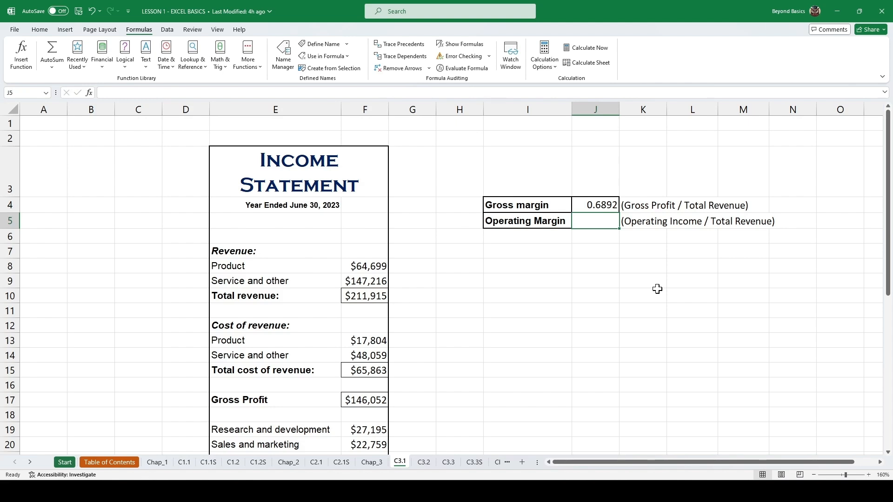
Calculate the Operating Margin in J5 with the named-range formula =Operating_income/Total_revenue
{"action": "type", "text": "="}
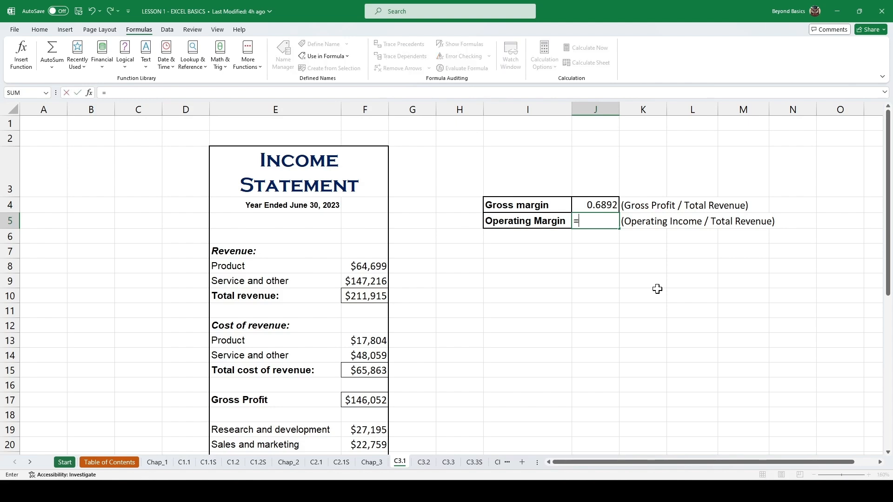
{"action": "type", "text": "op"}
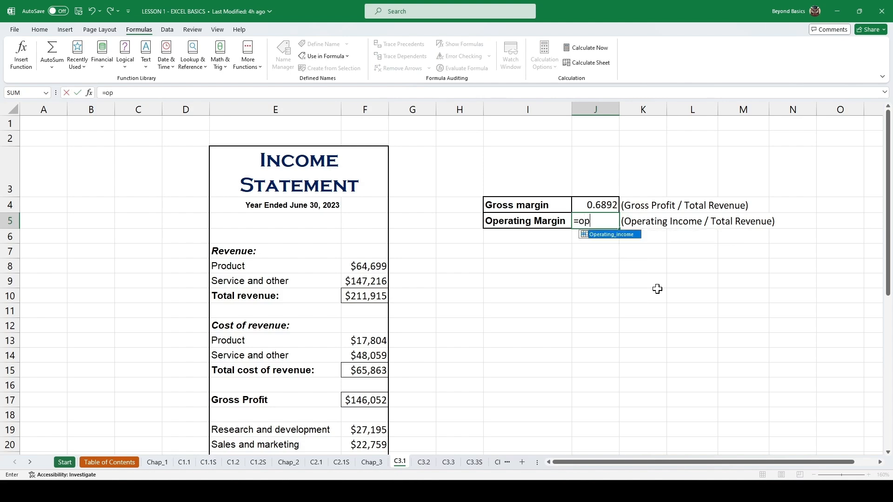
{"action": "key", "text": "Tab"}
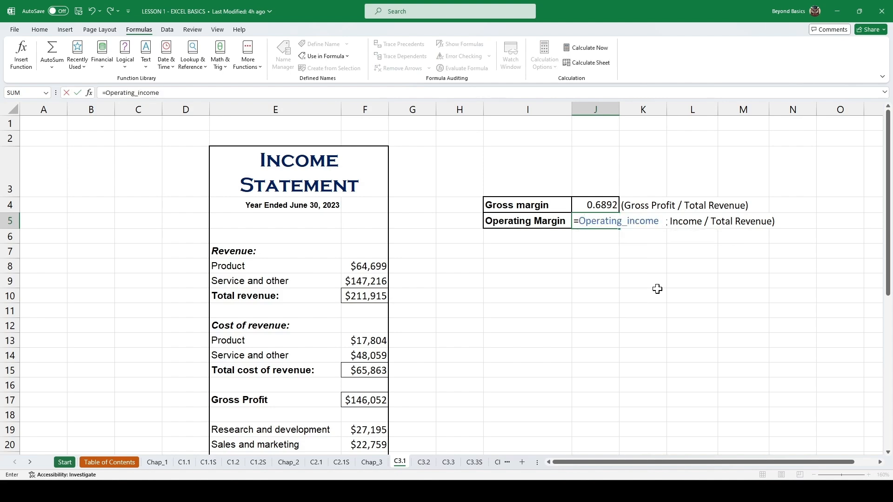
{"action": "type", "text": "/tota"}
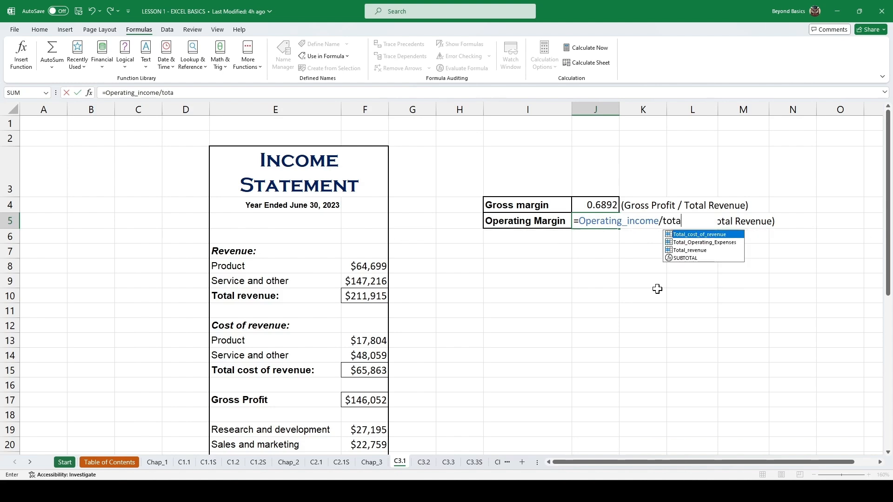
{"action": "key", "text": "Down"}
{"action": "key", "text": "Down"}
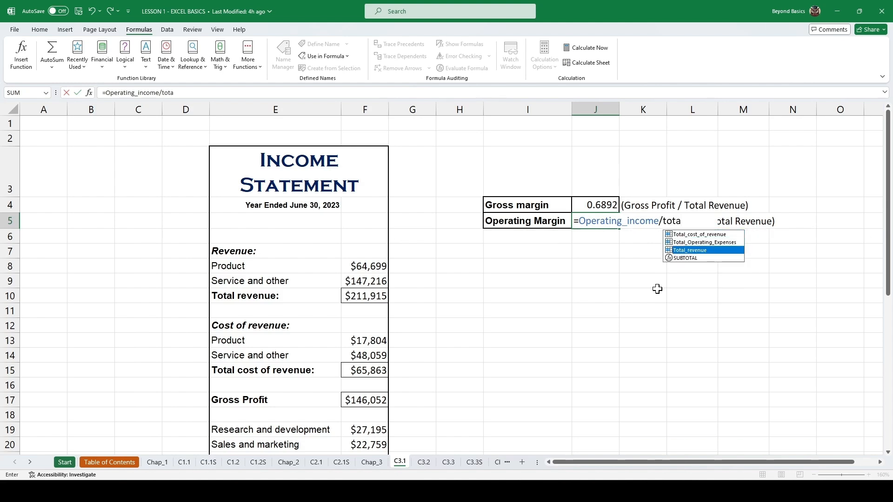
{"action": "key", "text": "Tab"}
{"action": "key", "text": "ctrl+Return"}
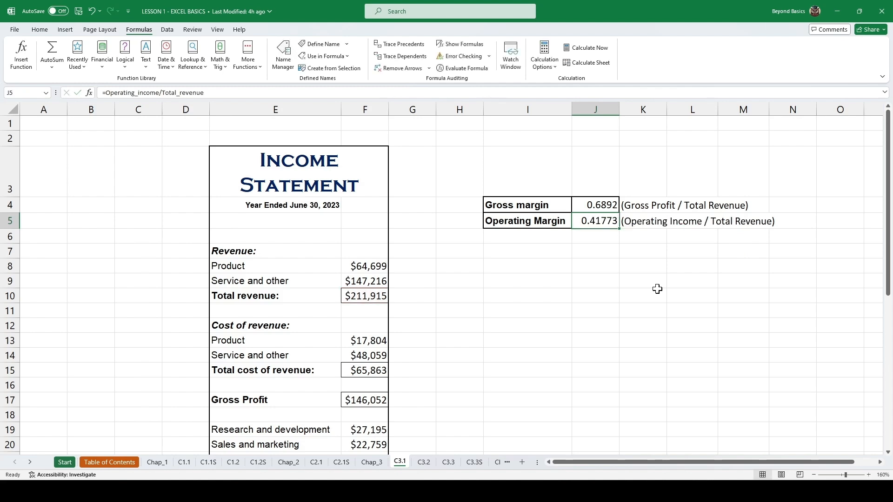
Format the two margin values in J4:J5 as percentages without decimals
{"action": "key", "text": "shift+Up"}
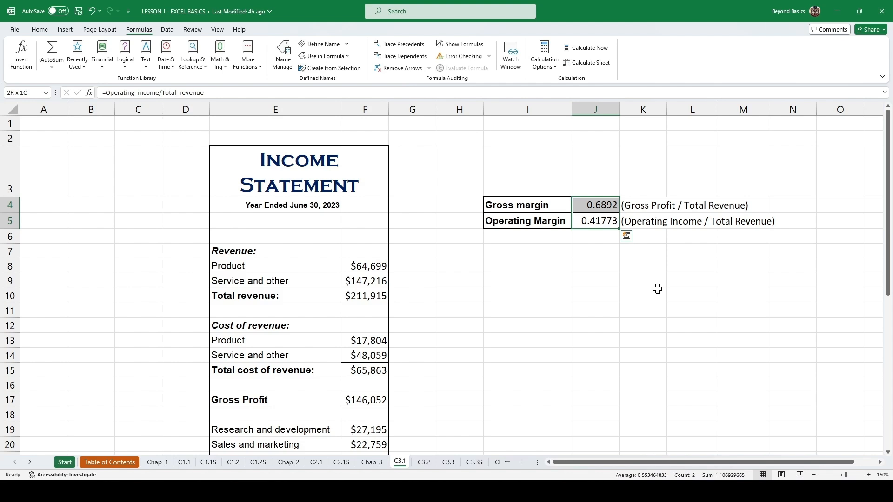
{"action": "key", "text": "ctrl+shift+5"}
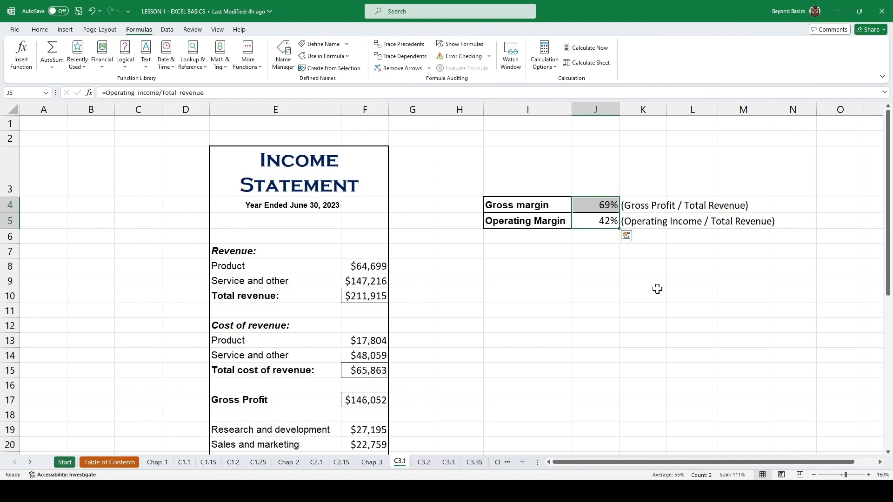
{"action": "left_click", "coordinate": [478, 278]}
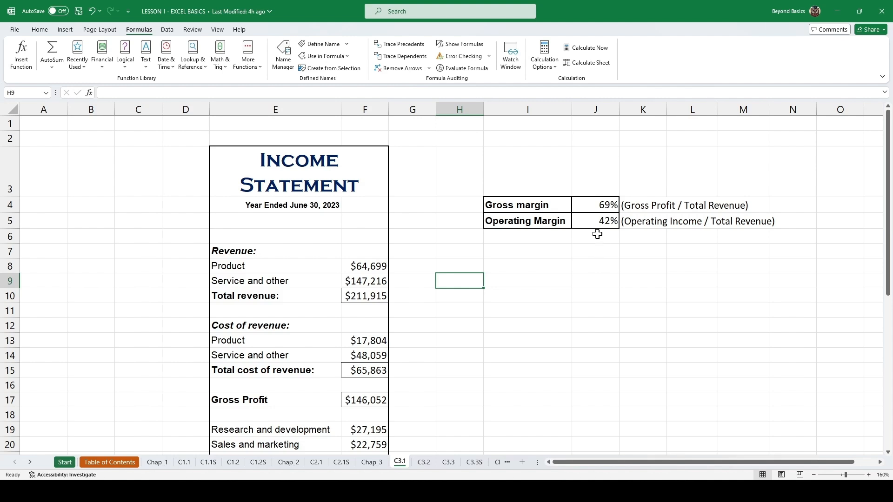
Trace the precedents of the Gross margin in J4 through all levels, and clear the arrows after examining them
{"action": "left_click", "coordinate": [595, 205]}
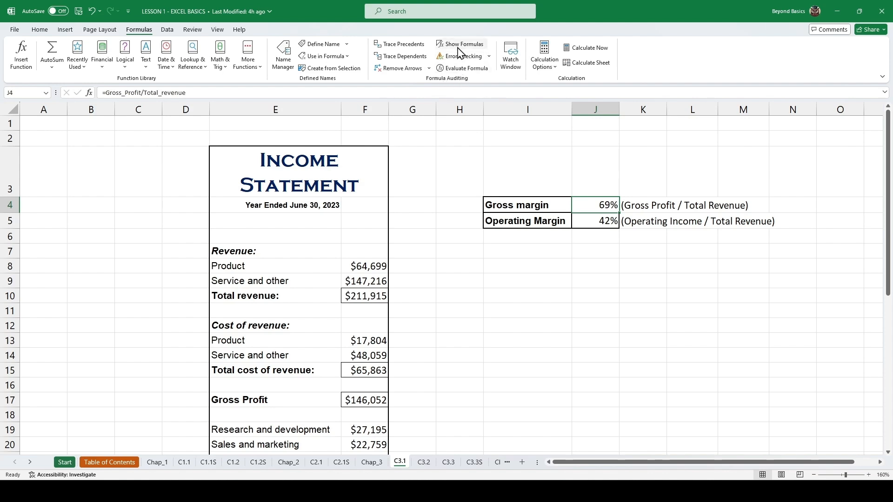
{"action": "left_click", "coordinate": [411, 47]}
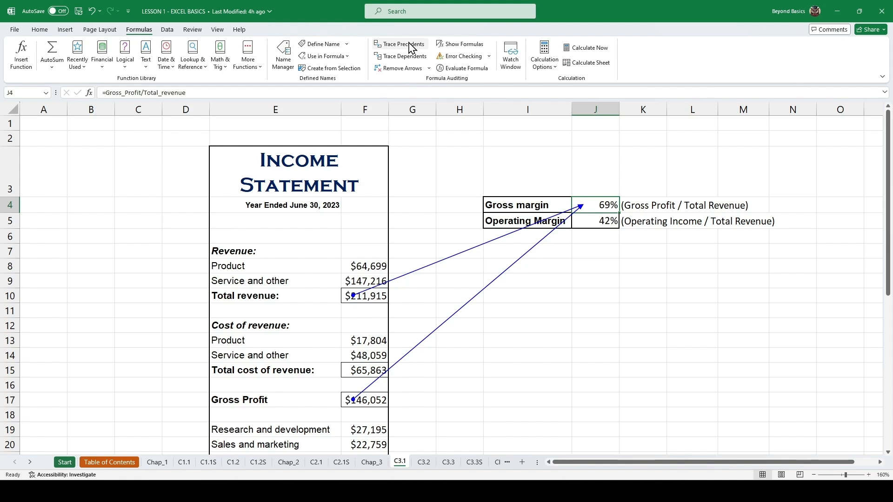
{"action": "left_click", "coordinate": [411, 48]}
{"action": "left_click", "coordinate": [411, 48]}
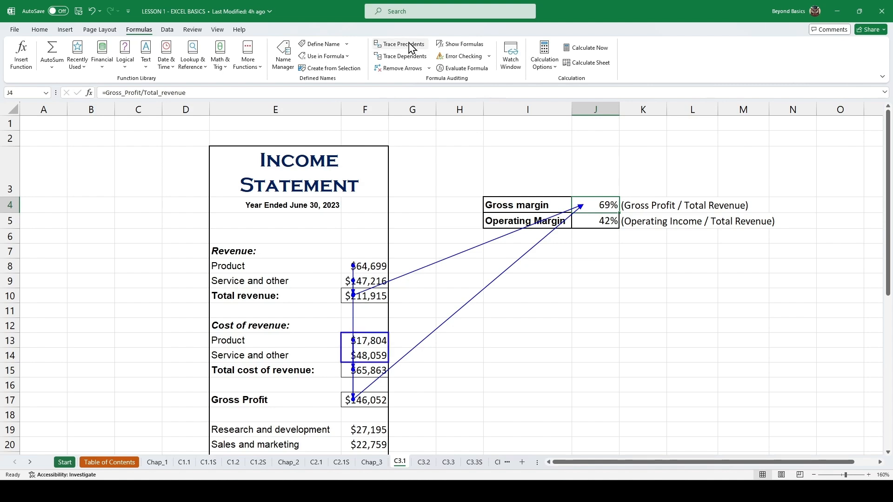
{"action": "left_click", "coordinate": [411, 48]}
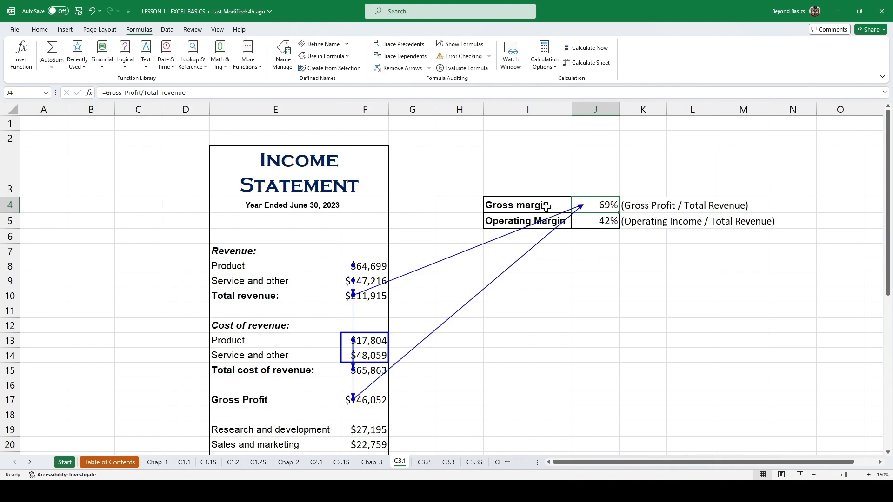
{"action": "left_click", "coordinate": [412, 73]}
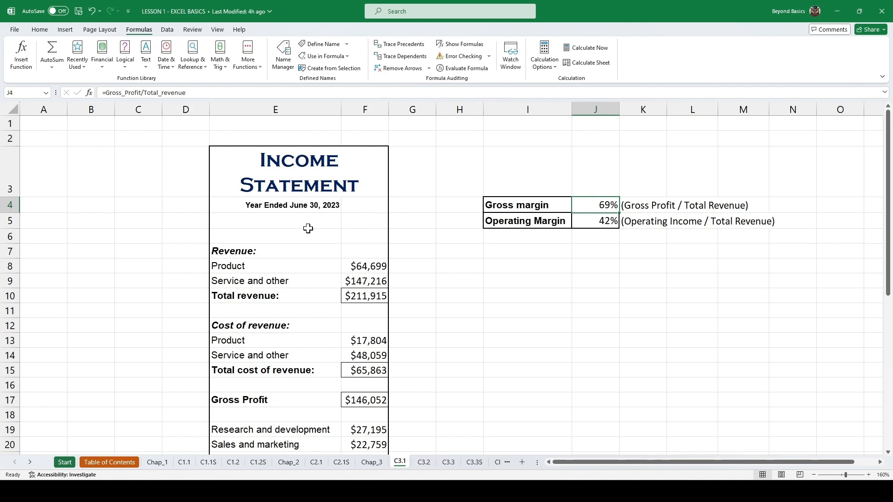
Trace the dependents of Total revenue in F10 through all levels, and clear the arrows after examining them
{"action": "left_click", "coordinate": [366, 298]}
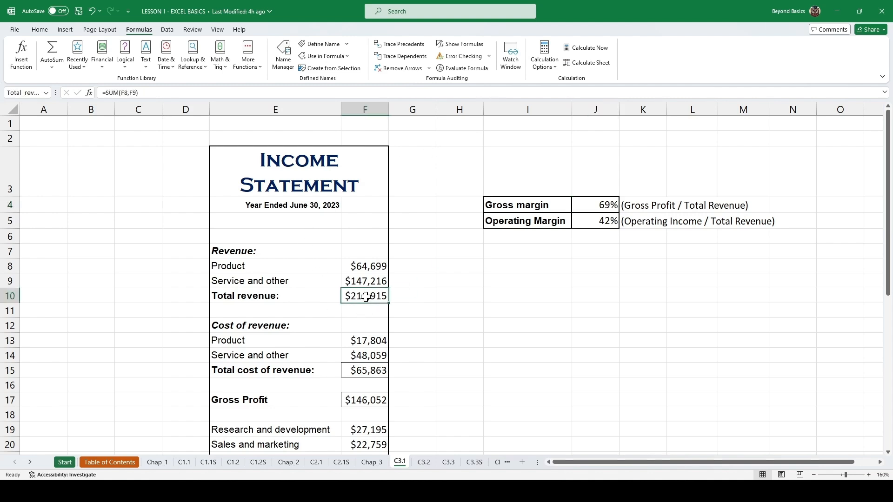
{"action": "left_click", "coordinate": [400, 56]}
{"action": "left_click", "coordinate": [400, 57]}
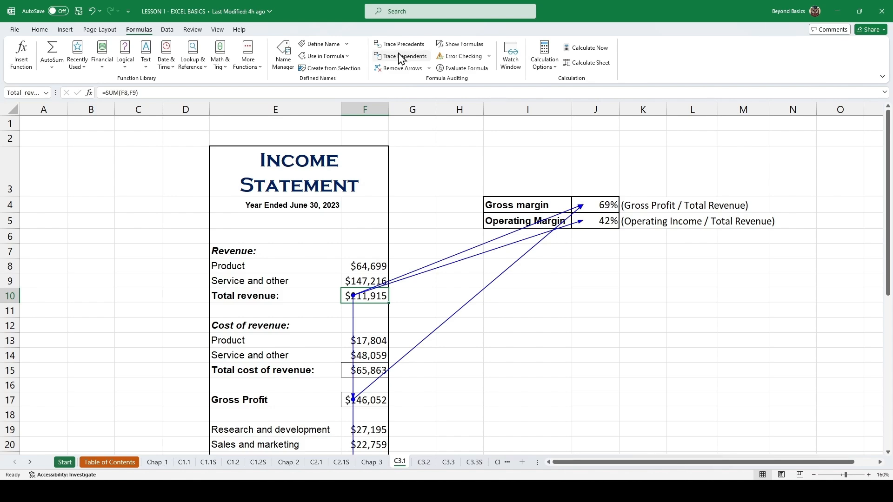
{"action": "left_click", "coordinate": [400, 57]}
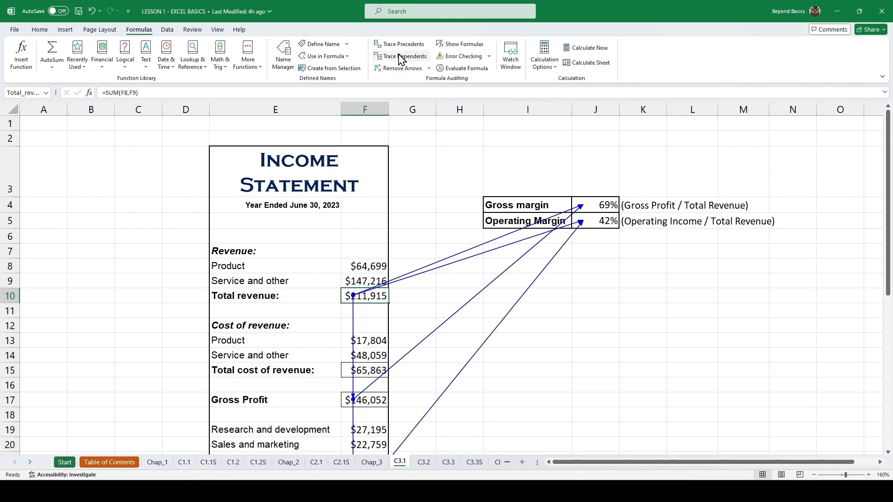
{"action": "scroll", "coordinate": [512, 157], "scroll_direction": "down", "scroll_amount": 1}
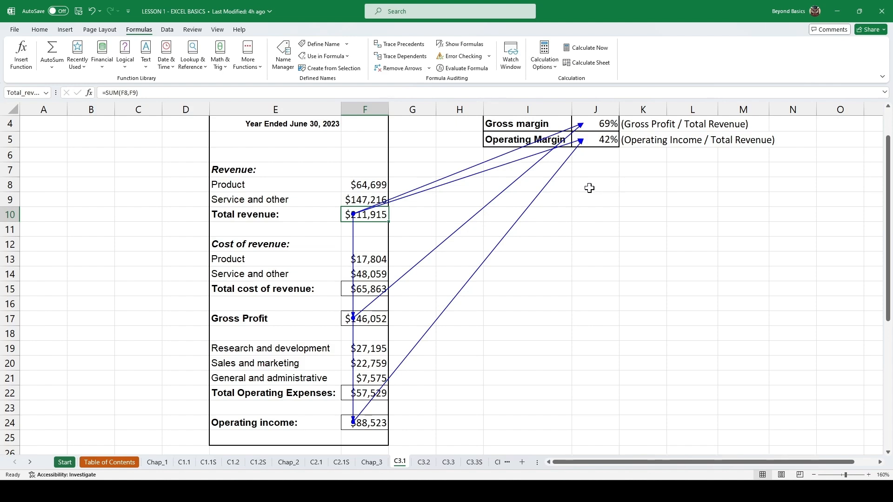
{"action": "left_click", "coordinate": [399, 69]}
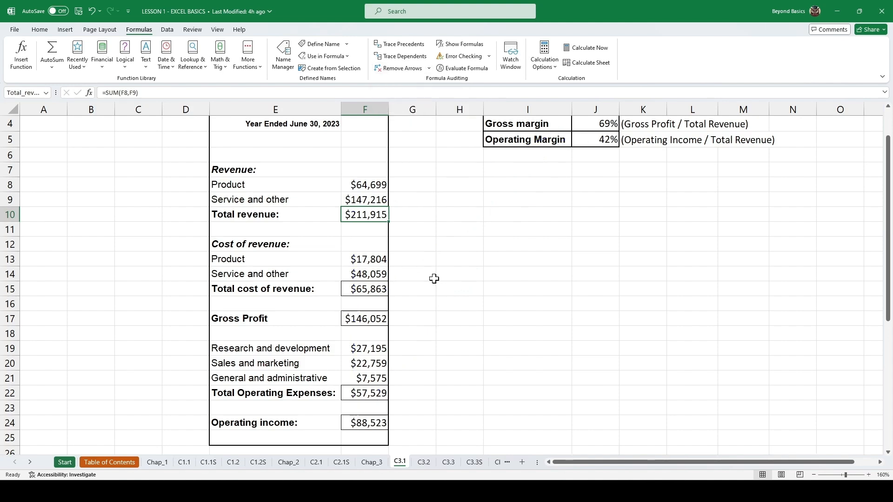
Open sheet C3.2 and examine the Total Sales for 2023 table from the Item Price column through the months to Total
{"action": "scroll", "coordinate": [400, 265], "scroll_direction": "down", "scroll_amount": 6}
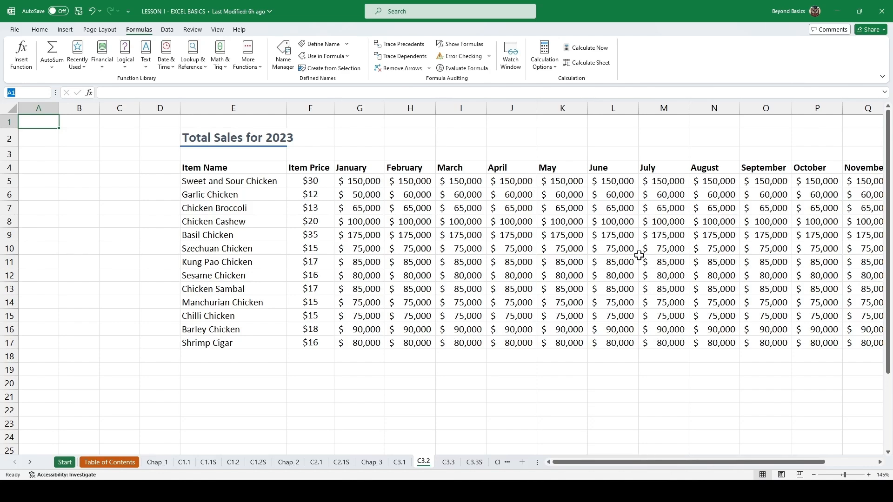
{"action": "left_click", "coordinate": [311, 167]}
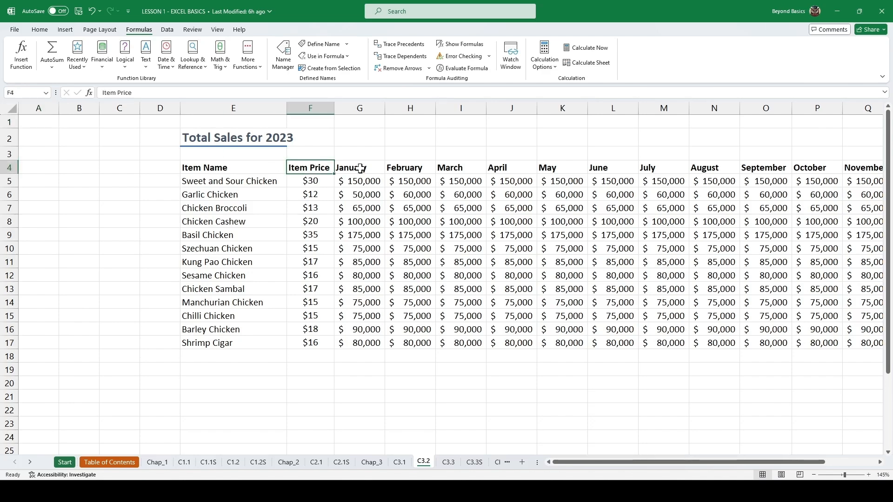
{"action": "left_click_drag", "start_coordinate": [361, 168], "coordinate": [571, 166]}
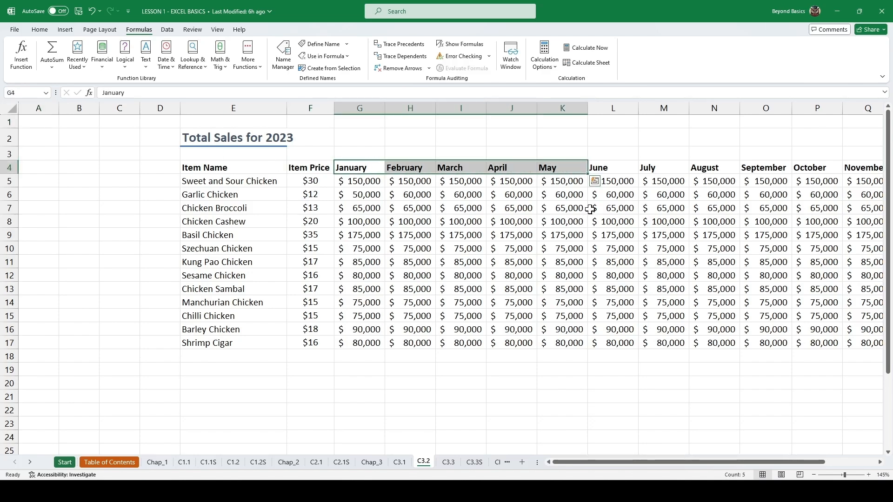
{"action": "left_click", "coordinate": [613, 168]}
{"action": "left_click", "coordinate": [881, 462]}
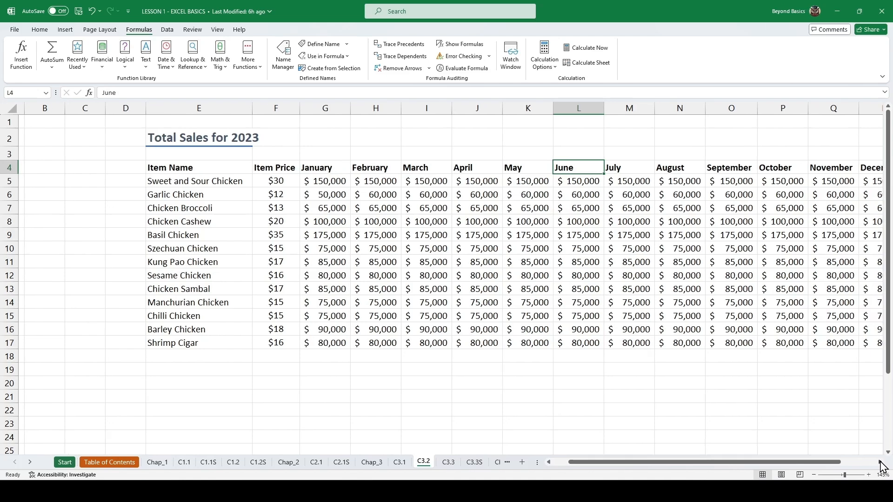
{"action": "left_click", "coordinate": [881, 462]}
{"action": "left_click", "coordinate": [881, 463]}
{"action": "left_click", "coordinate": [881, 463]}
{"action": "left_click", "coordinate": [880, 463]}
{"action": "left_click", "coordinate": [880, 462]}
{"action": "left_click", "coordinate": [880, 463]}
{"action": "left_click", "coordinate": [880, 463]}
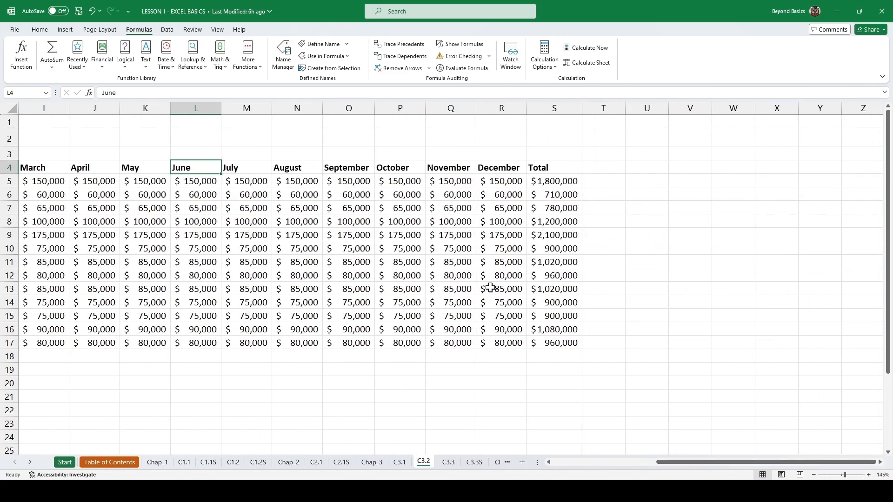
{"action": "key", "text": "ctrl+Home"}
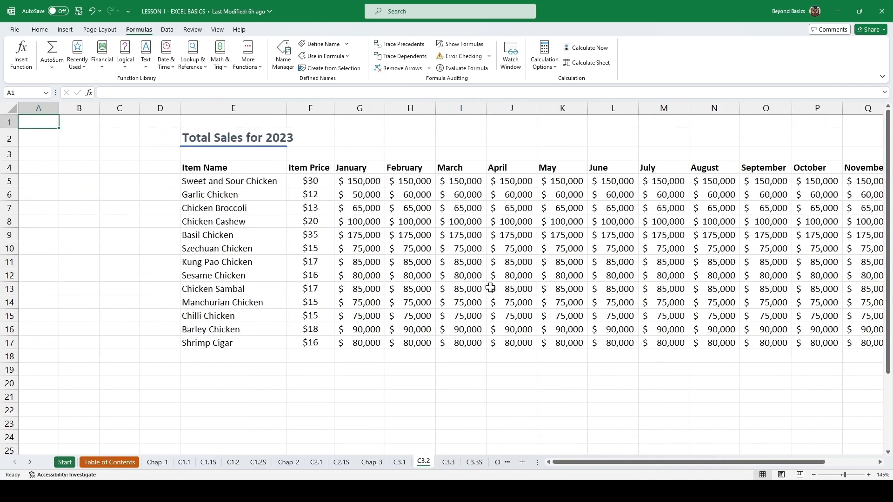
Set the item price of Sweet and Sour Chicken in F5 to 25
{"action": "left_click", "coordinate": [315, 181]}
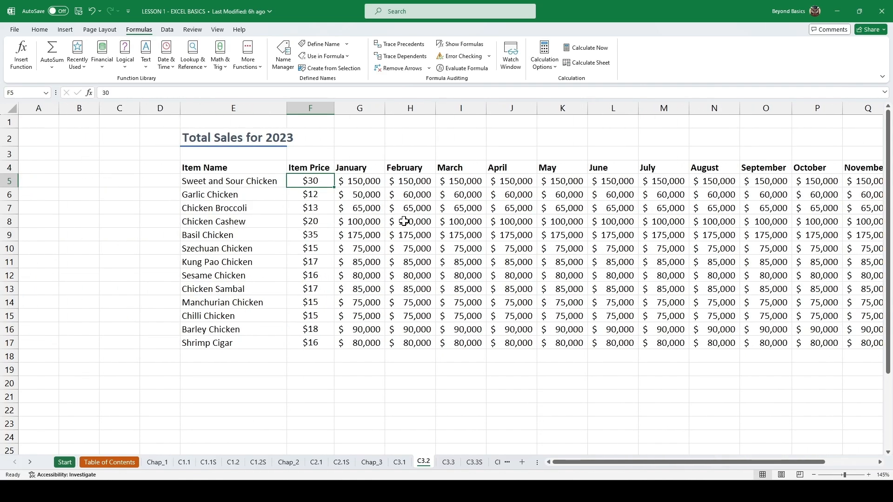
{"action": "type", "text": "25"}
{"action": "key", "text": "Return"}
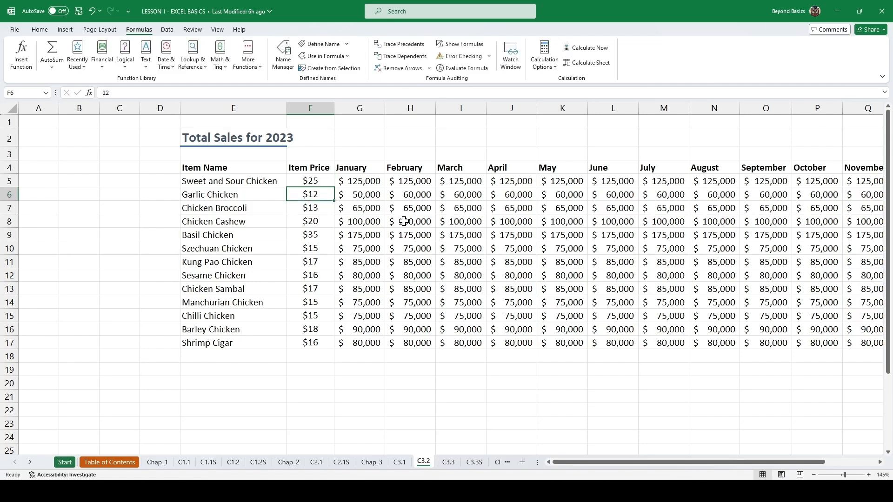
Examine the Sweet and Sour Chicken monthly sales along row 5 up to its Total in S5
{"action": "key", "text": "Up"}
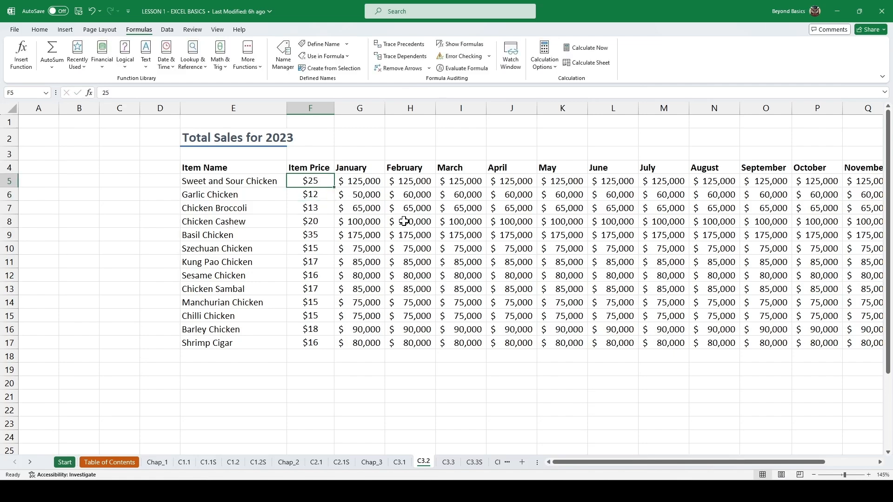
{"action": "key", "text": "Right"}
{"action": "key", "text": "Right"}
{"action": "key", "text": "Right"}
{"action": "key", "text": "Right"}
{"action": "key", "text": "Right"}
{"action": "key", "text": "Right"}
{"action": "key", "text": "Right"}
{"action": "key", "text": "Right"}
{"action": "key", "text": "Right"}
{"action": "key", "text": "Right"}
{"action": "key", "text": "Right"}
{"action": "key", "text": "Right"}
{"action": "key", "text": "Right"}
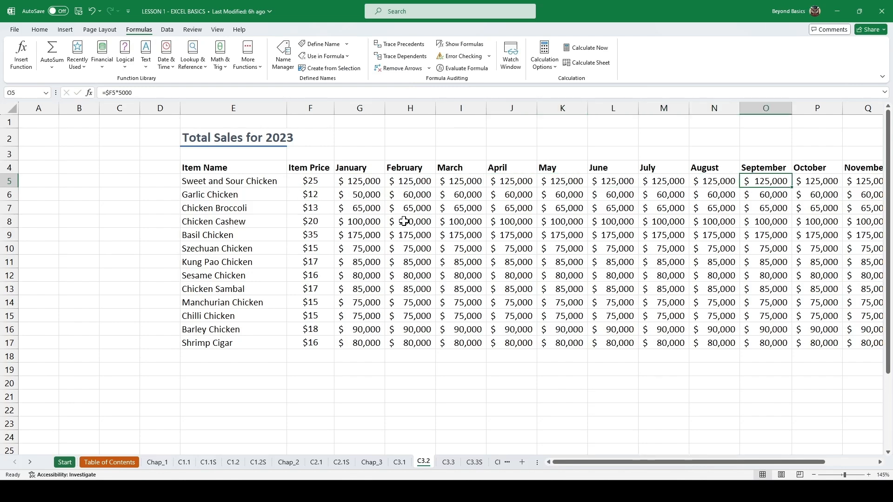
{"action": "key", "text": "Right"}
{"action": "key", "text": "Right"}
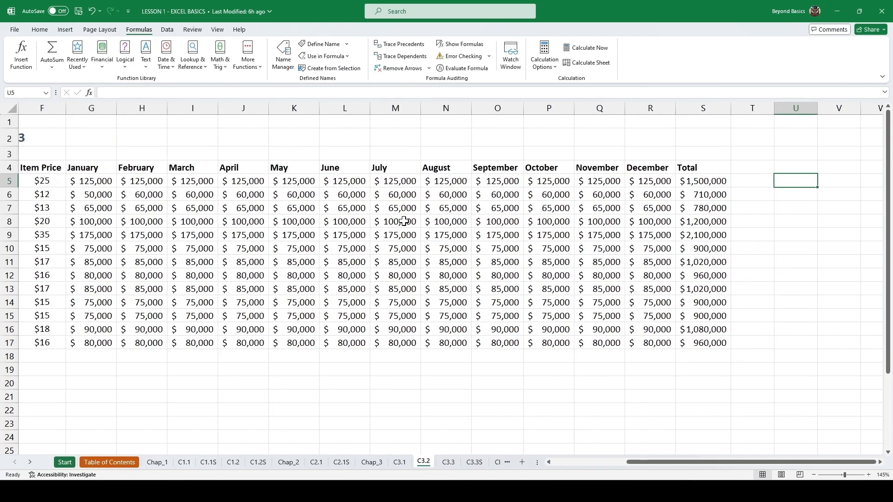
{"action": "key", "text": "Left"}
{"action": "key", "text": "Left"}
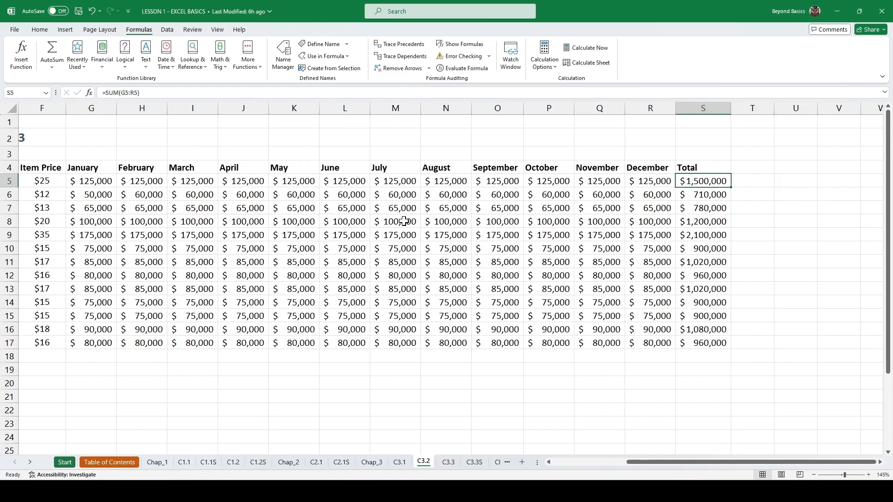
Add watches for the Total cells S5:S17 and enlarge the Watch Window to fit all of its entries
{"action": "key", "text": "ctrl+shift+Down"}
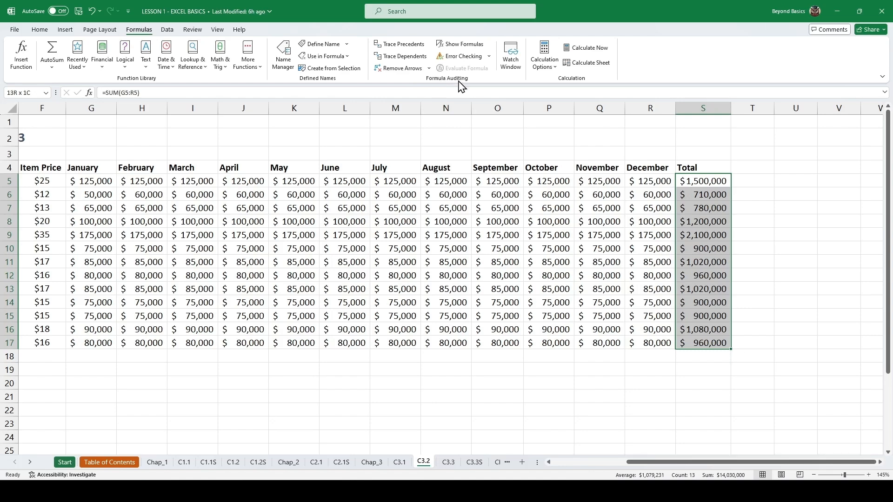
{"action": "left_click", "coordinate": [513, 62]}
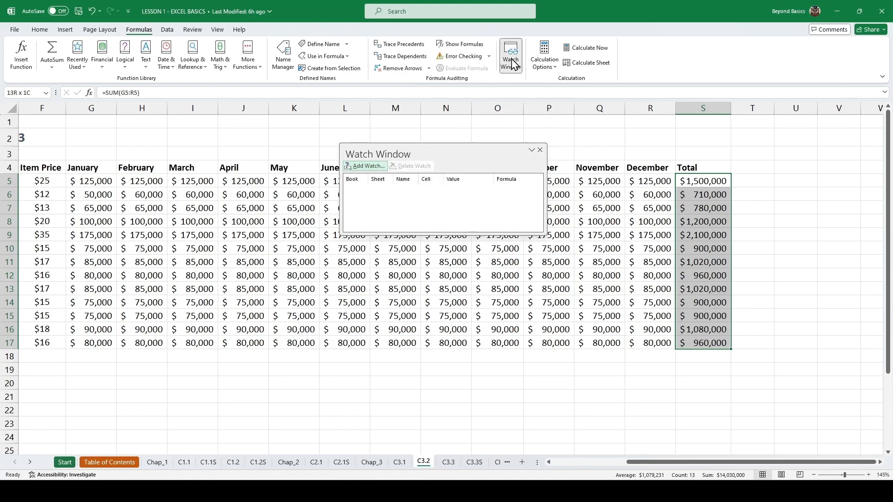
{"action": "left_click", "coordinate": [367, 167]}
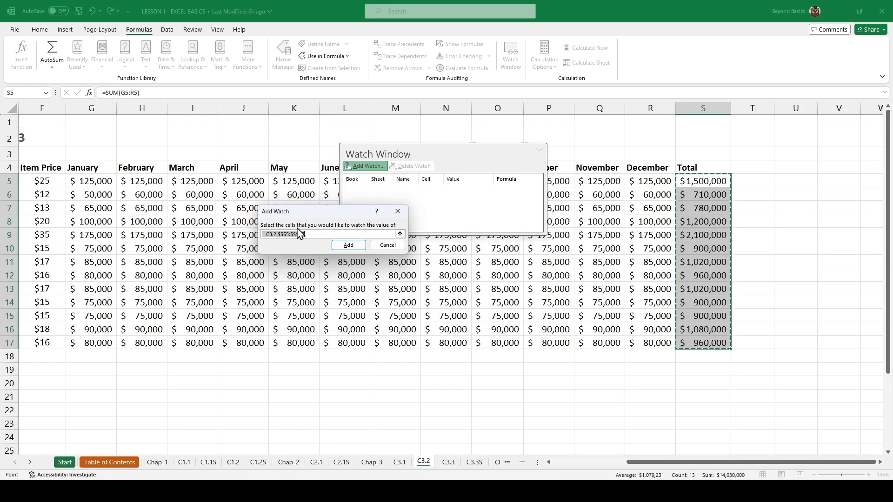
{"action": "left_click", "coordinate": [349, 246]}
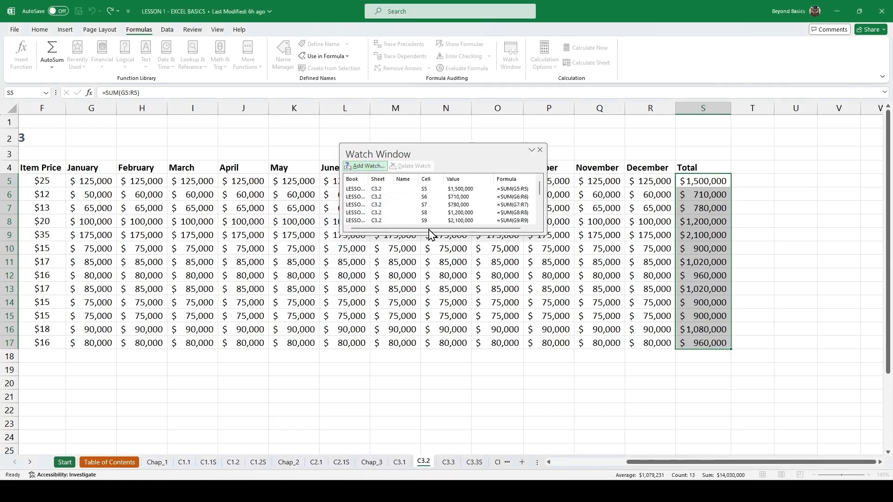
{"action": "left_click_drag", "start_coordinate": [441, 232], "coordinate": [441, 303]}
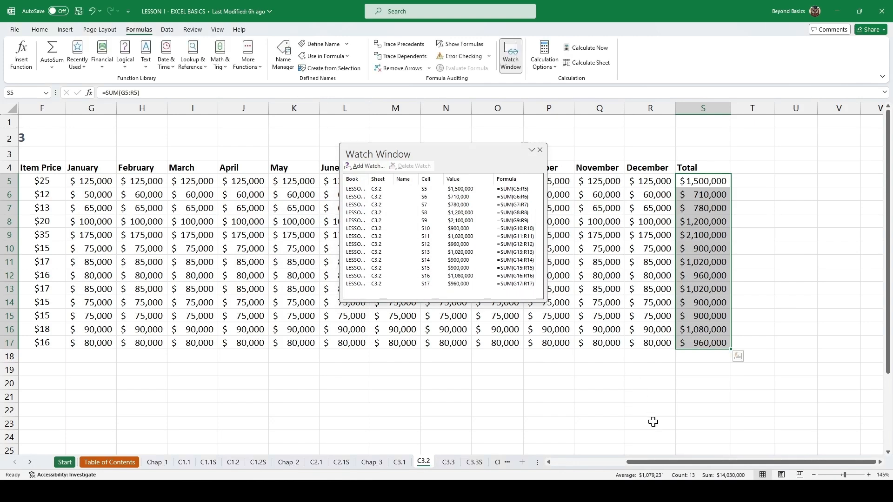
Place the Watch Window clear of the Item Price column and set the Sweet and Sour Chicken price in F5 to 50
{"action": "left_click", "coordinate": [541, 335]}
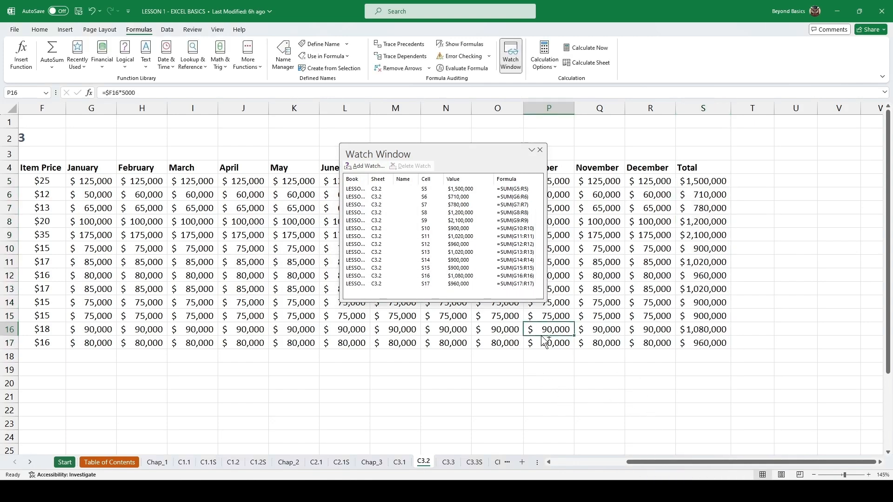
{"action": "key", "text": "ctrl+Home"}
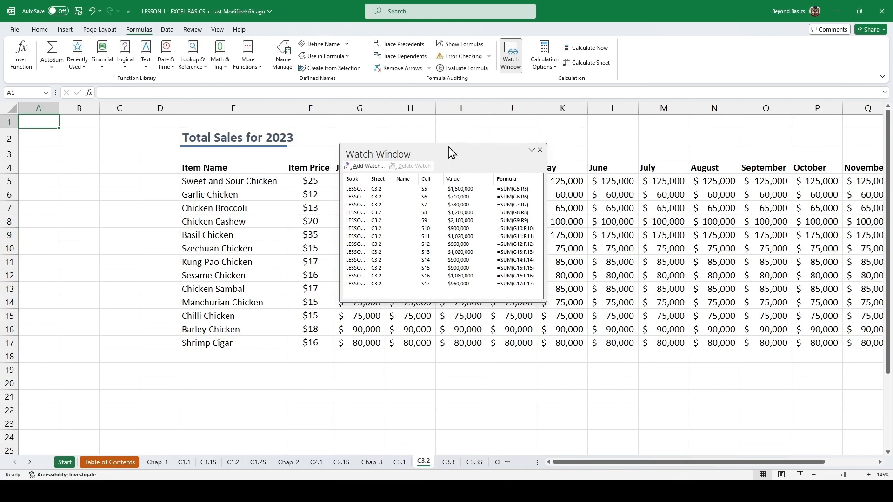
{"action": "left_click_drag", "start_coordinate": [449, 153], "coordinate": [539, 158]}
{"action": "left_click", "coordinate": [308, 180]}
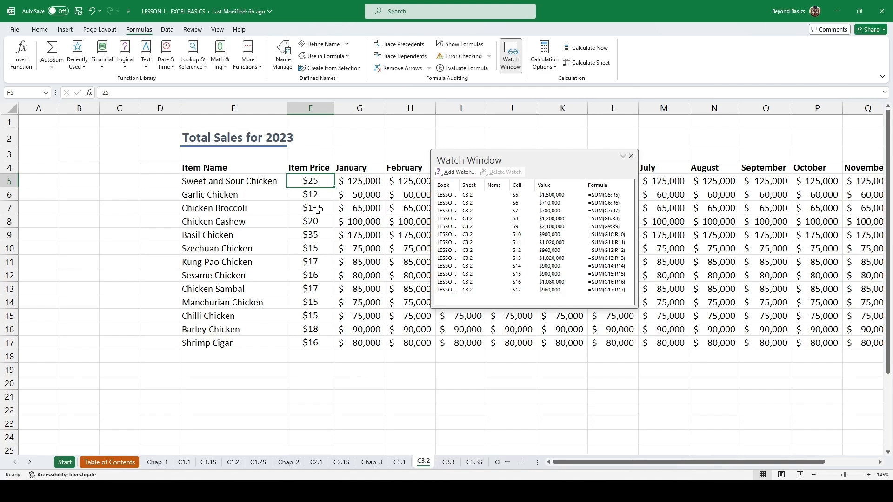
{"action": "type", "text": "5"}
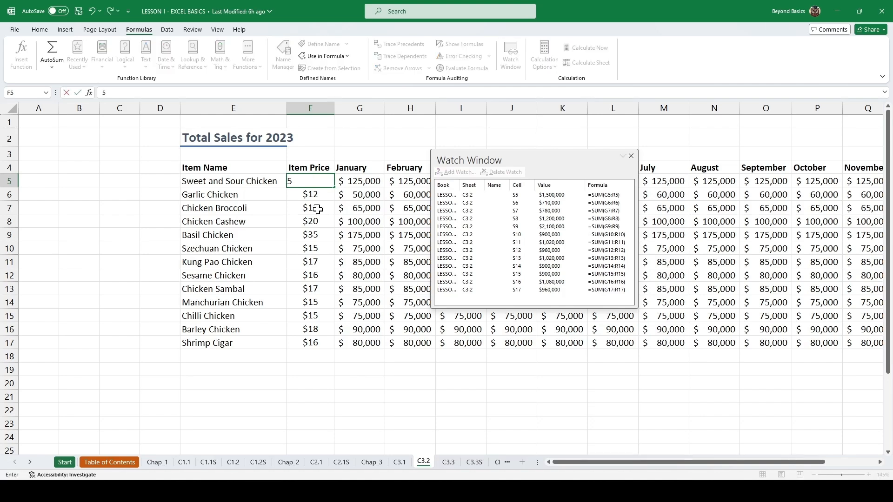
{"action": "type", "text": "0"}
{"action": "key", "text": "Return"}
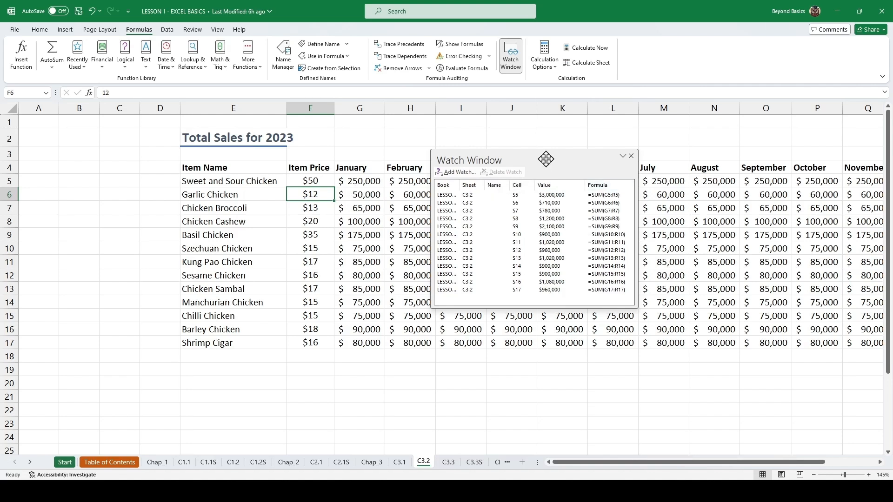
{"action": "left_click_drag", "start_coordinate": [546, 159], "coordinate": [544, 158]}
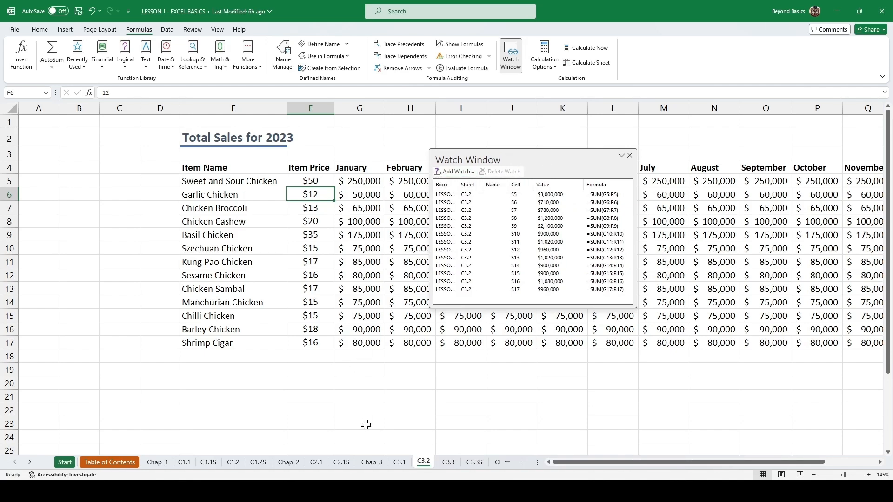
View the Watch Window from sheets C3.1 and Chap_3, and close it after returning to sheet C3.2
{"action": "left_click", "coordinate": [401, 464]}
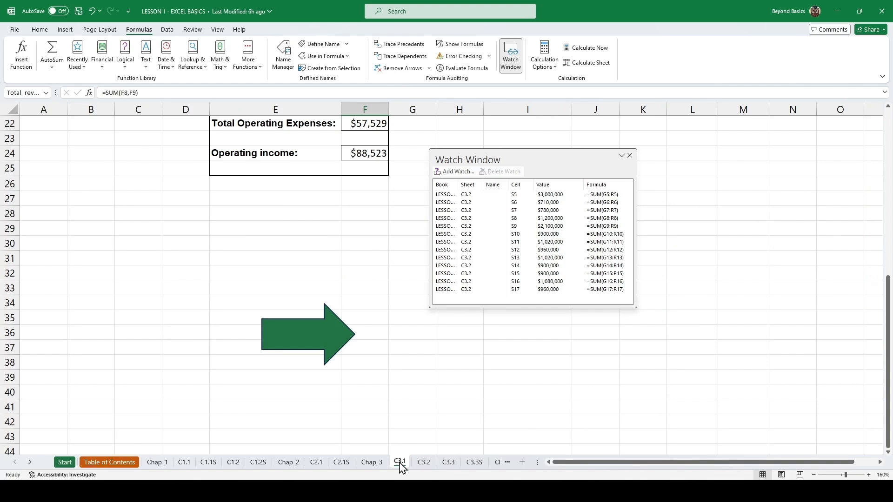
{"action": "left_click", "coordinate": [380, 463]}
{"action": "left_click", "coordinate": [424, 463]}
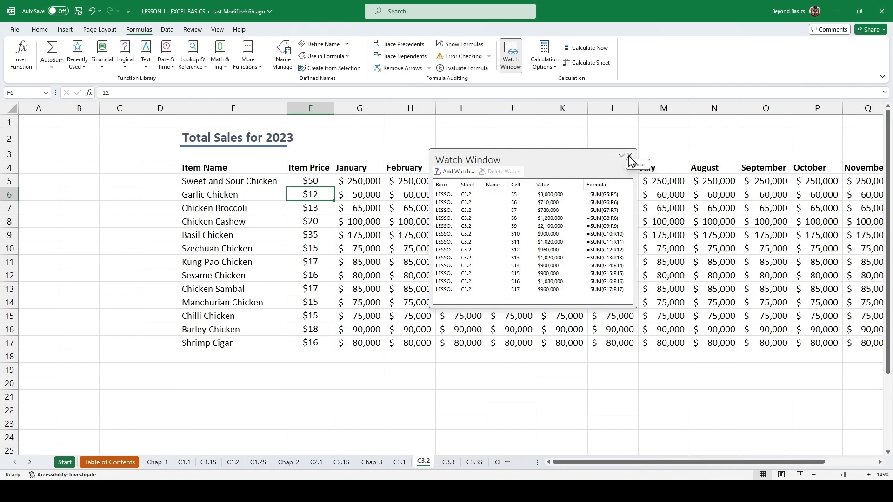
{"action": "left_click", "coordinate": [630, 156]}
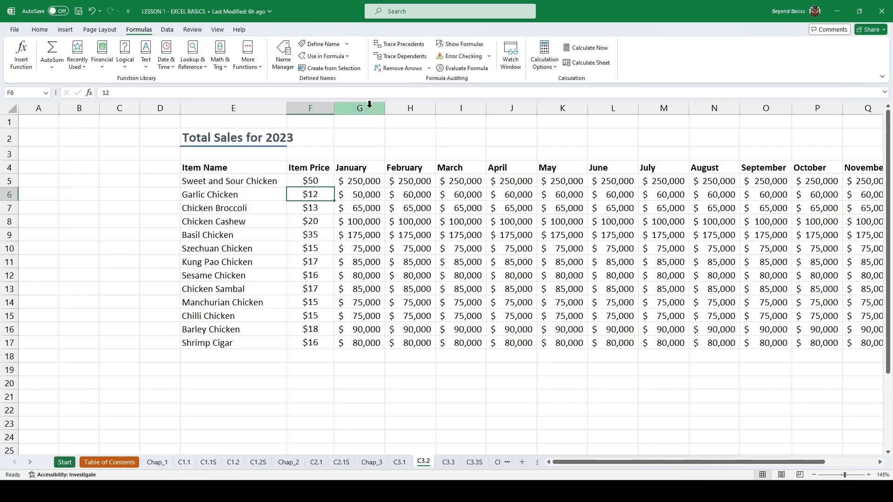
Group the January to December columns (G:R) into an outline
{"action": "left_click_drag", "start_coordinate": [365, 106], "coordinate": [846, 110]}
{"action": "left_click_drag", "start_coordinate": [846, 109], "coordinate": [845, 110]}
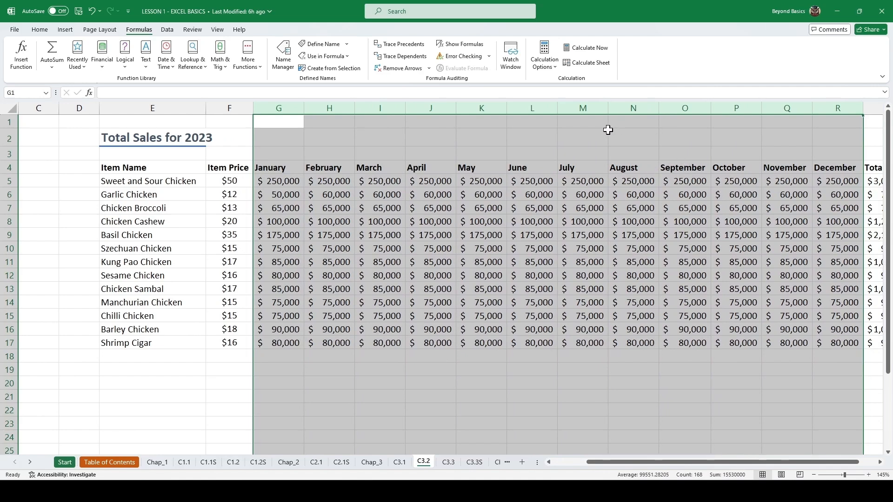
{"action": "left_click", "coordinate": [168, 30]}
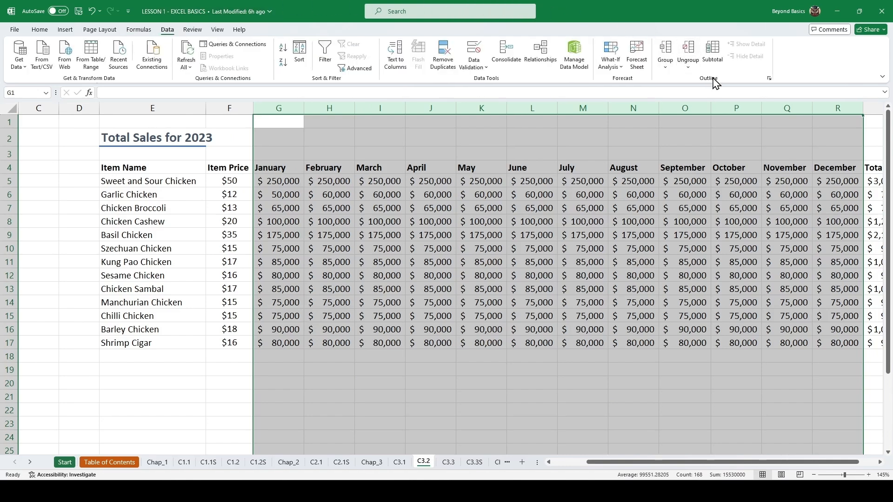
{"action": "left_click", "coordinate": [667, 50]}
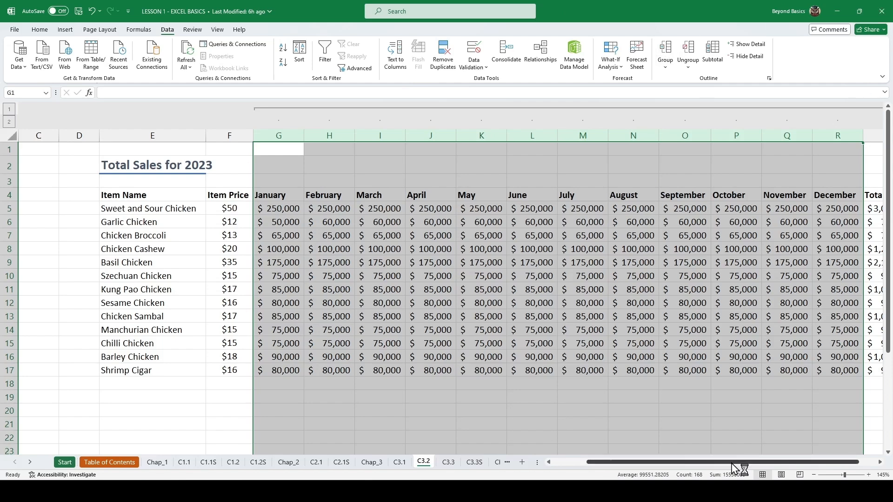
Collapse the grouped month columns to leave only the totals beside the prices, and expand the group again
{"action": "left_click_drag", "start_coordinate": [702, 472], "coordinate": [727, 471]}
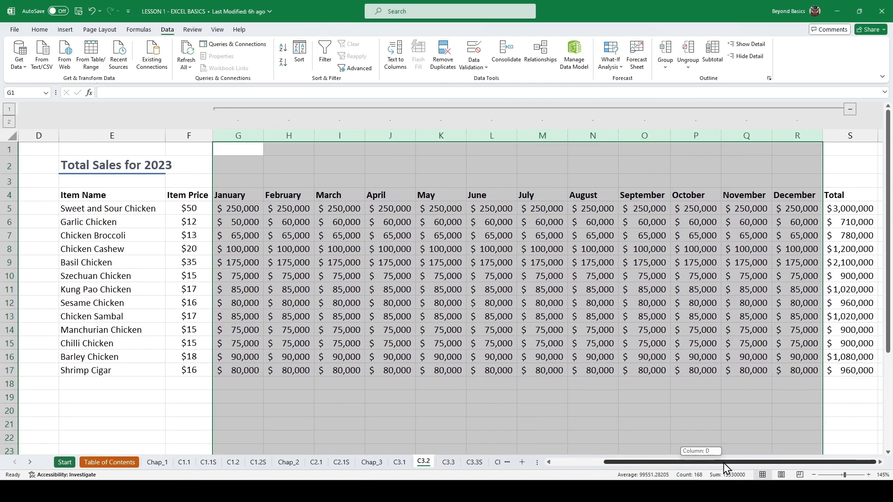
{"action": "left_click", "coordinate": [863, 163]}
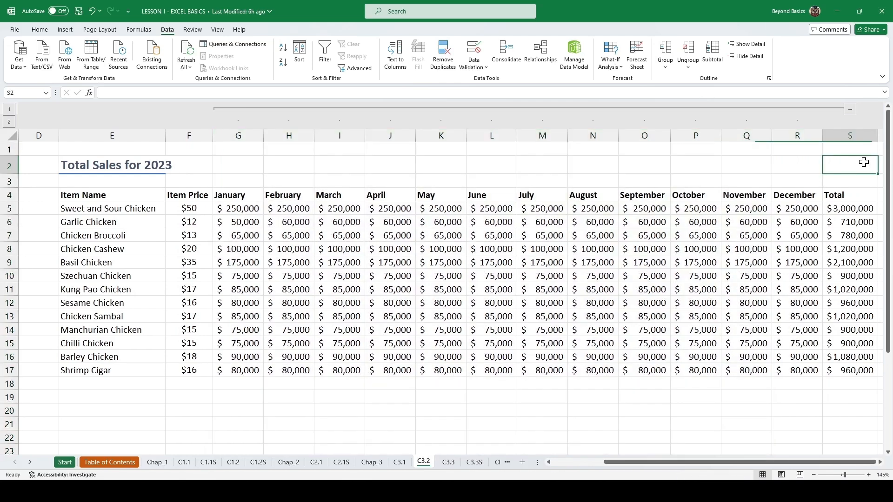
{"action": "left_click", "coordinate": [850, 110]}
{"action": "left_click", "coordinate": [850, 110]}
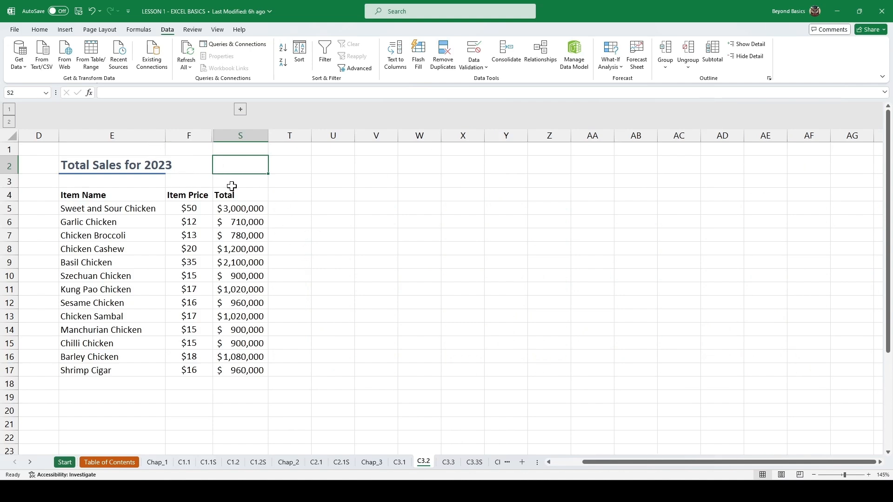
{"action": "left_click", "coordinate": [241, 110]}
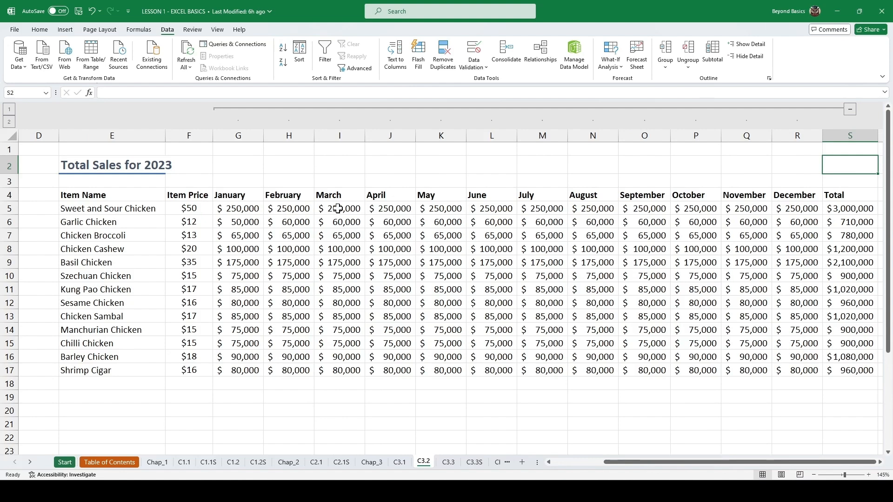
Add nested outline groups for January to September (G:O), January to June (G:L), and January to March (G:I)
{"action": "left_click_drag", "start_coordinate": [235, 135], "coordinate": [629, 147]}
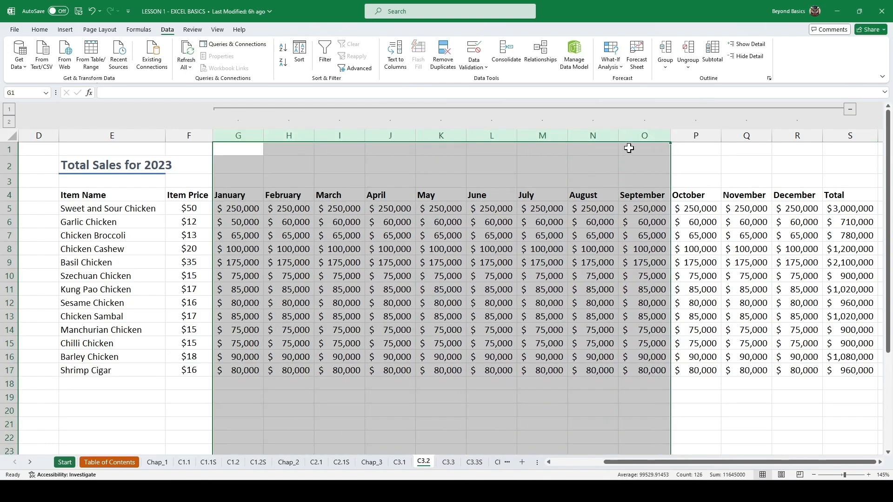
{"action": "right_click", "coordinate": [432, 136]}
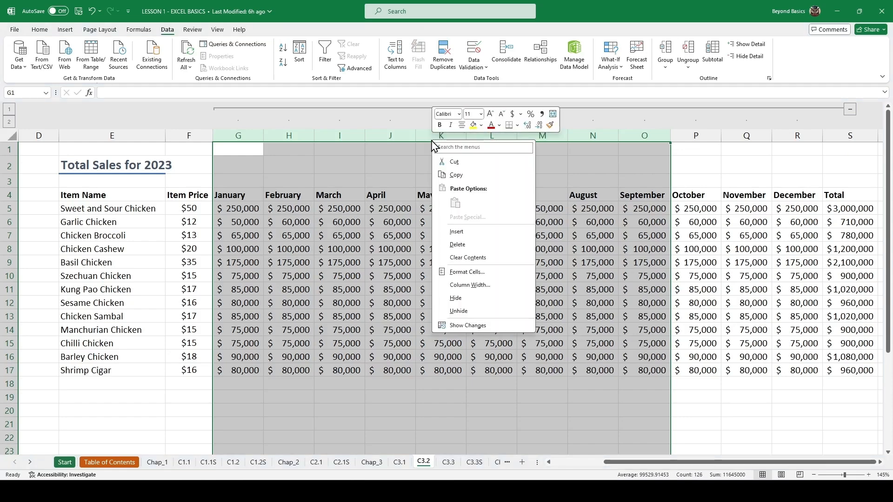
{"action": "left_click", "coordinate": [667, 52]}
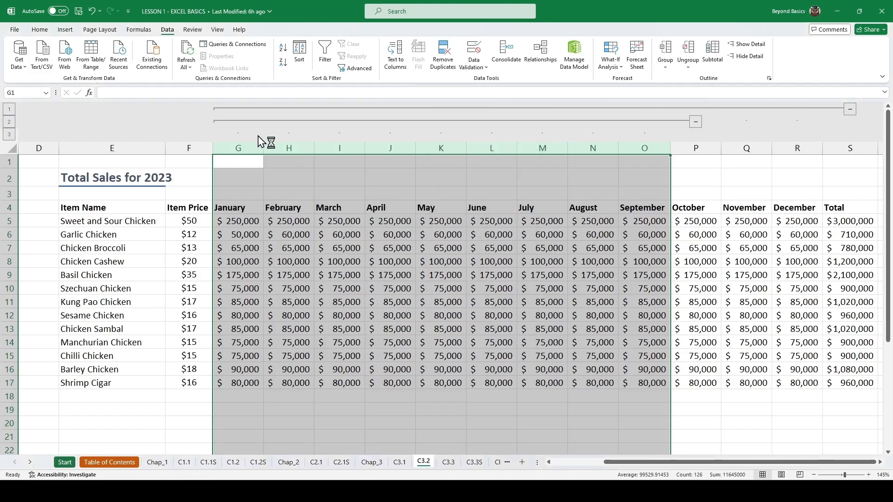
{"action": "left_click_drag", "start_coordinate": [240, 147], "coordinate": [484, 136]}
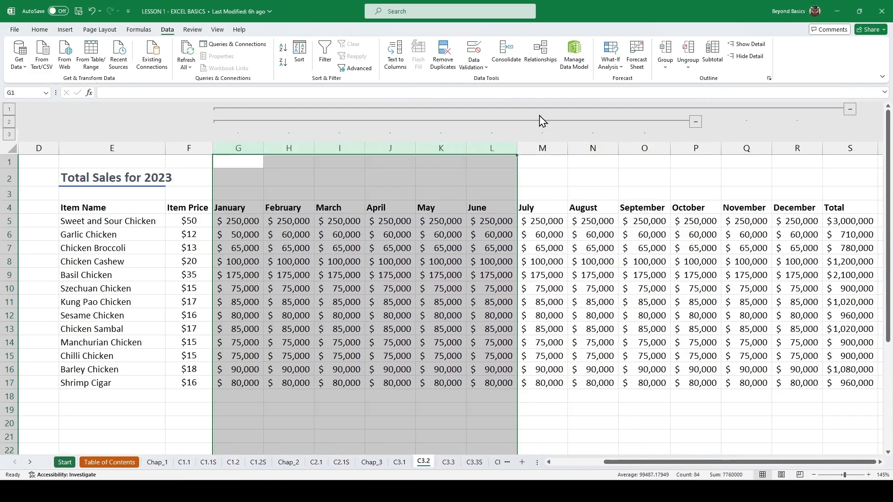
{"action": "left_click", "coordinate": [666, 51]}
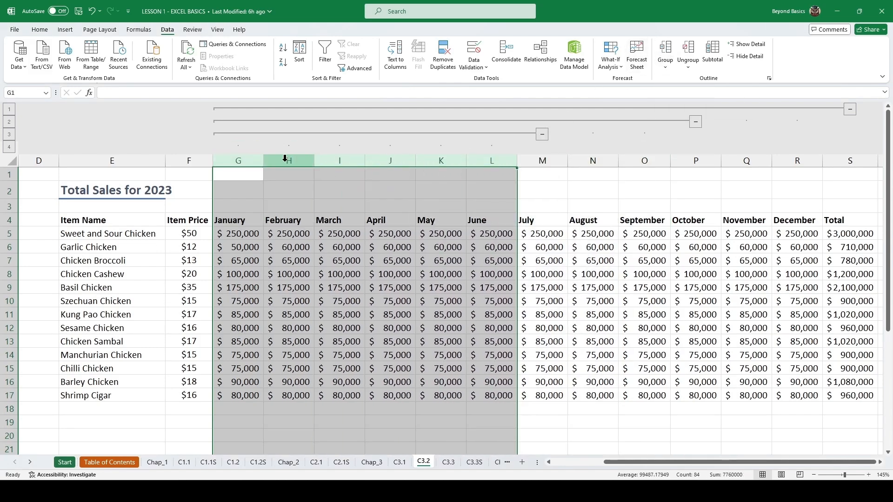
{"action": "left_click_drag", "start_coordinate": [239, 161], "coordinate": [336, 153]}
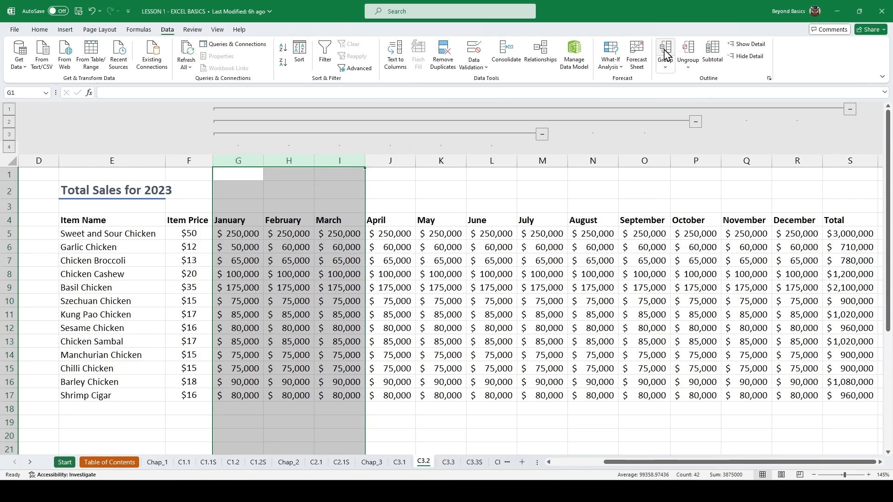
{"action": "left_click", "coordinate": [666, 51]}
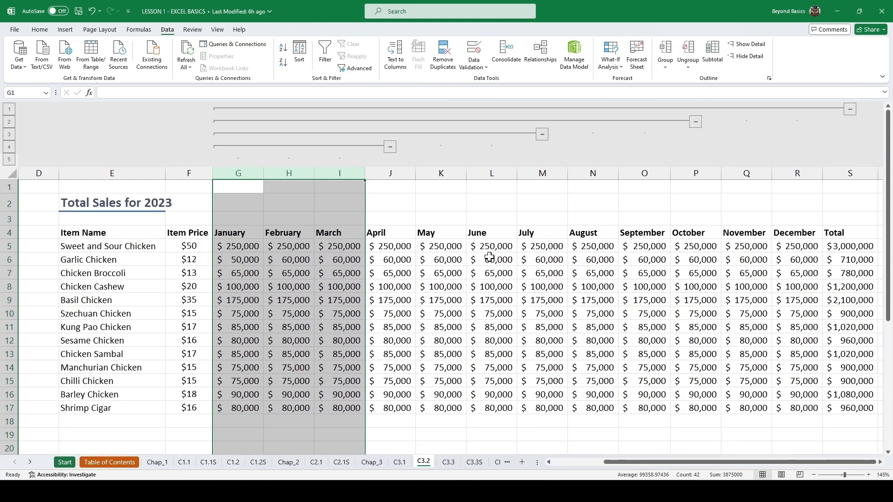
{"action": "left_click", "coordinate": [494, 285]}
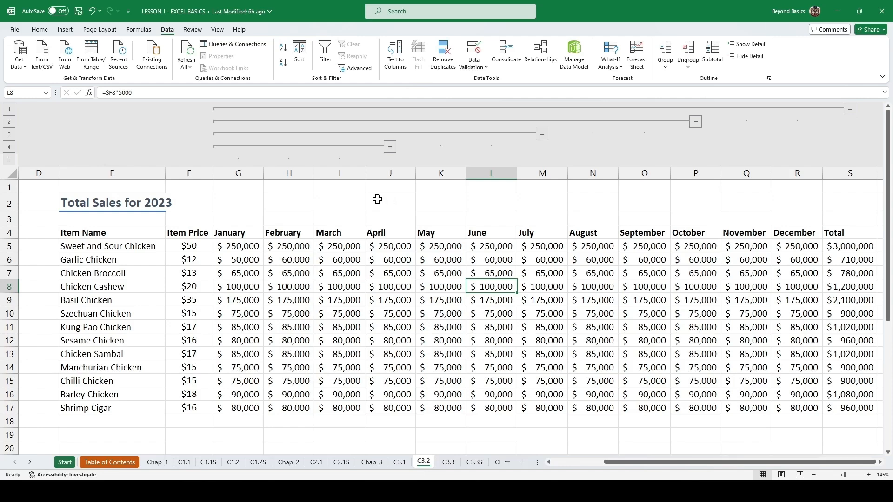
Collapse the nested month groups one by one from January–March through January–September, and expand them all again
{"action": "left_click", "coordinate": [390, 148]}
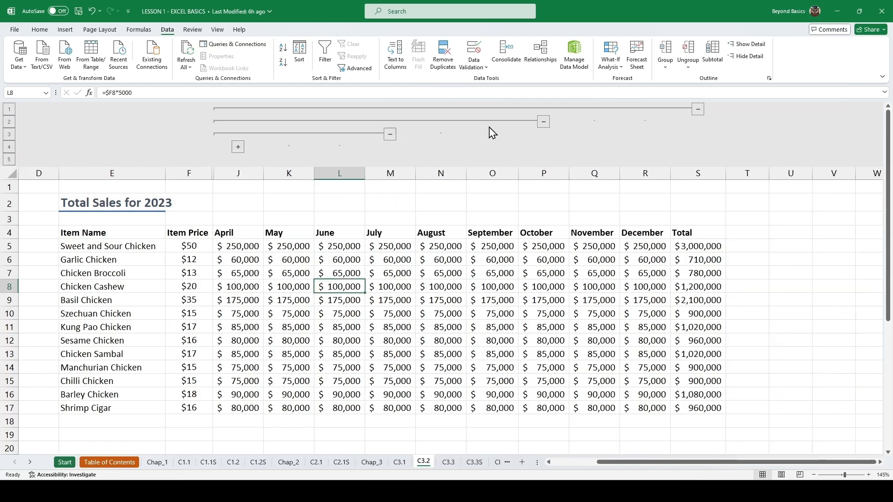
{"action": "left_click", "coordinate": [393, 135]}
{"action": "left_click", "coordinate": [392, 122]}
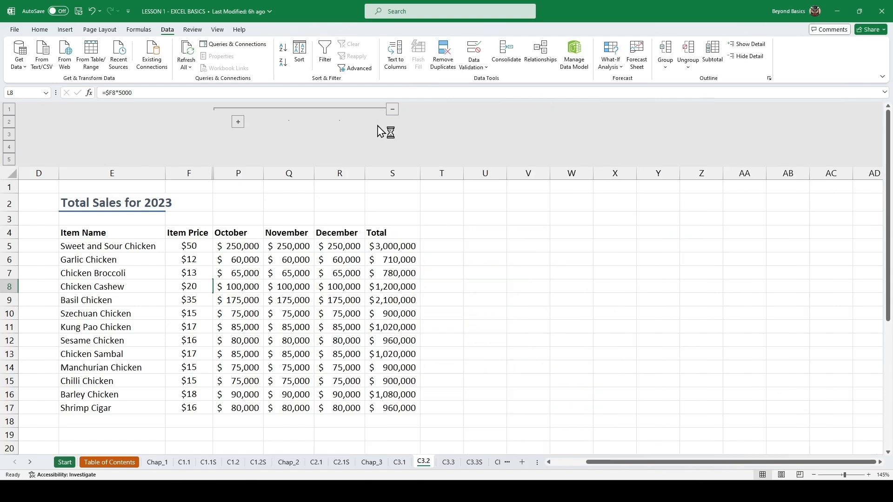
{"action": "left_click", "coordinate": [238, 122]}
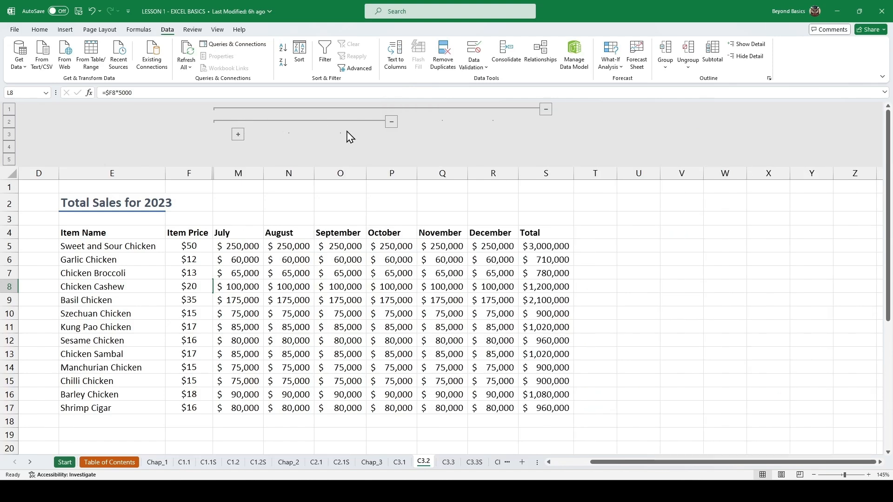
{"action": "left_click", "coordinate": [237, 135]}
{"action": "left_click", "coordinate": [238, 148]}
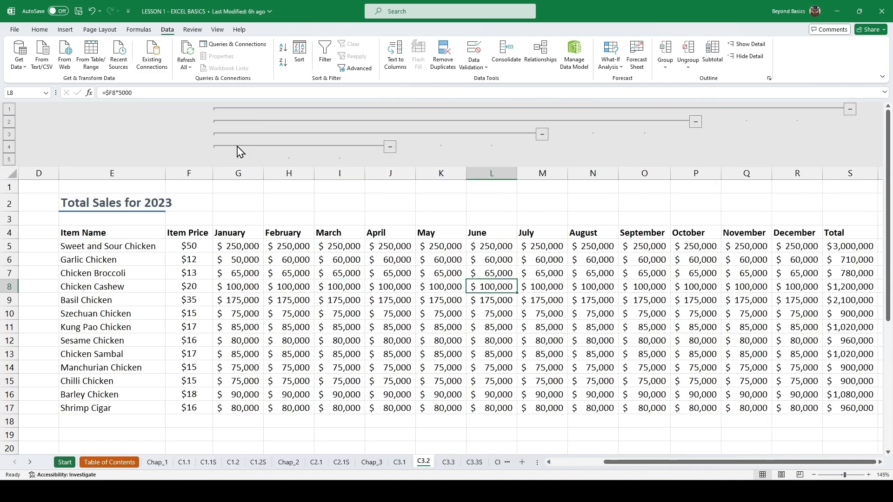
Collapse the whole January to December group and set the Sweet and Sour Chicken price in F5 to 100
{"action": "left_click", "coordinate": [851, 109]}
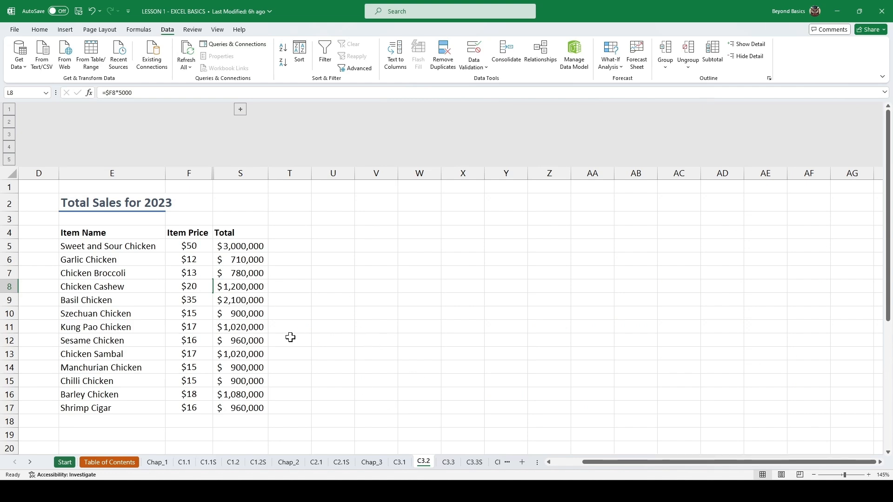
{"action": "left_click", "coordinate": [185, 245]}
{"action": "left_click", "coordinate": [249, 245]}
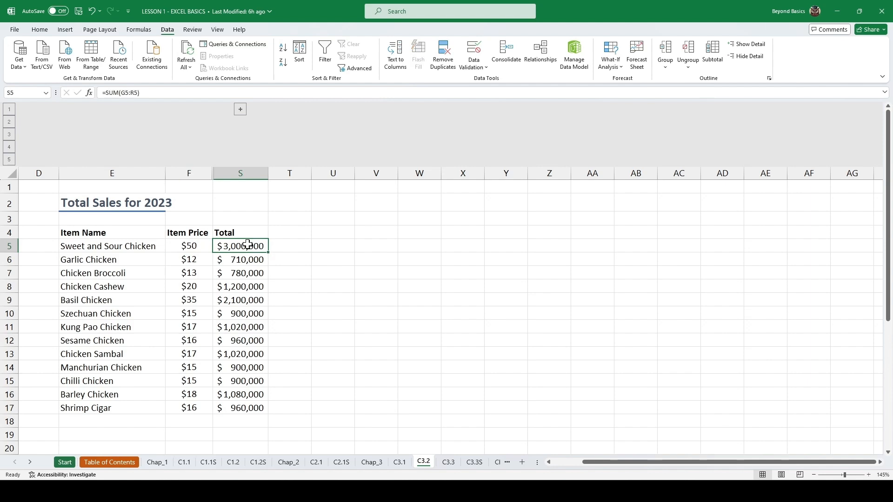
{"action": "left_click", "coordinate": [196, 247]}
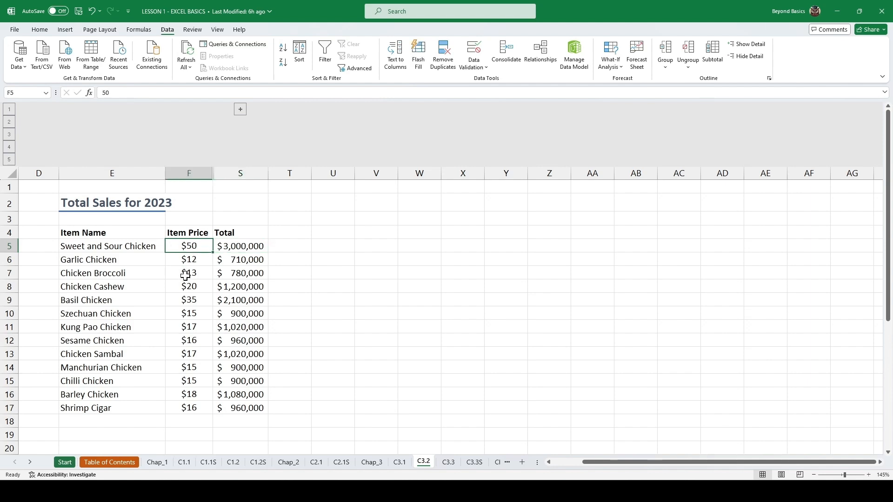
{"action": "type", "text": "100"}
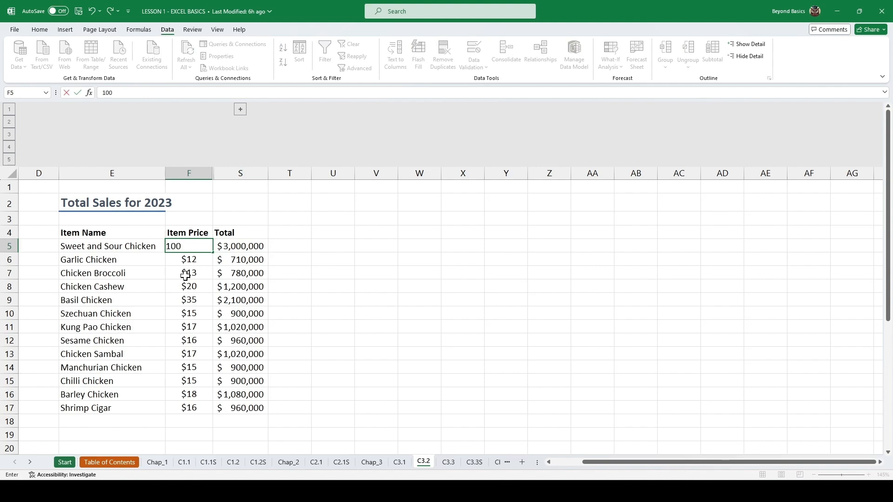
{"action": "key", "text": "Return"}
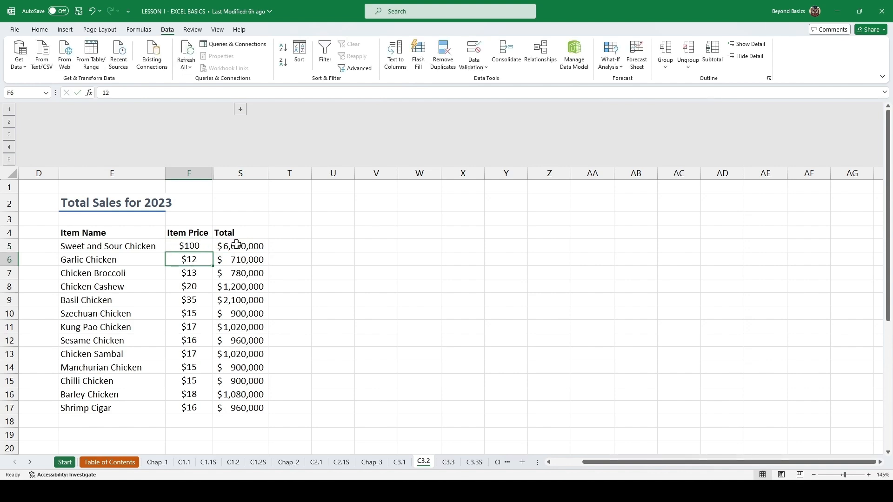
Expand the month columns and ungroup G:R until every outline level is removed
{"action": "left_click", "coordinate": [240, 111]}
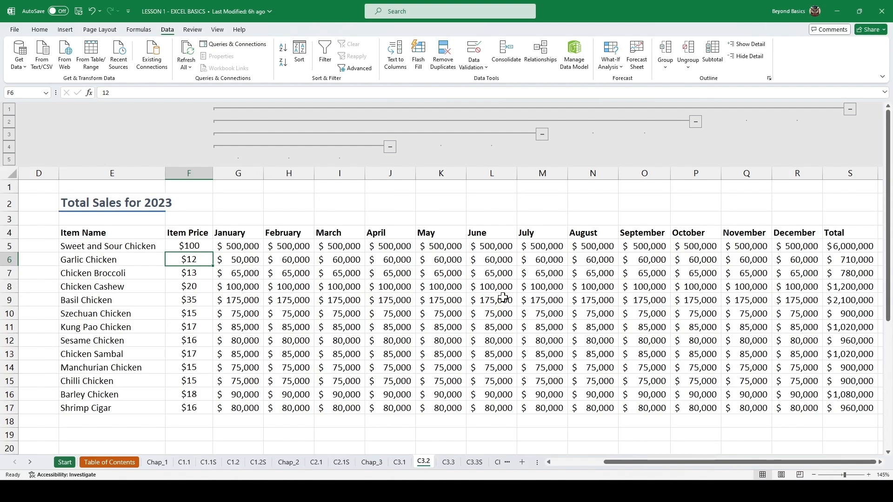
{"action": "left_click_drag", "start_coordinate": [235, 173], "coordinate": [794, 166]}
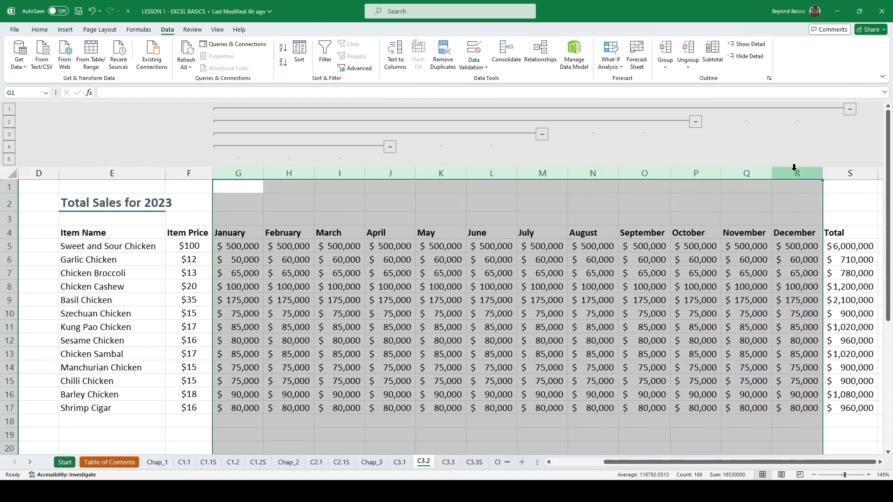
{"action": "left_click", "coordinate": [687, 52]}
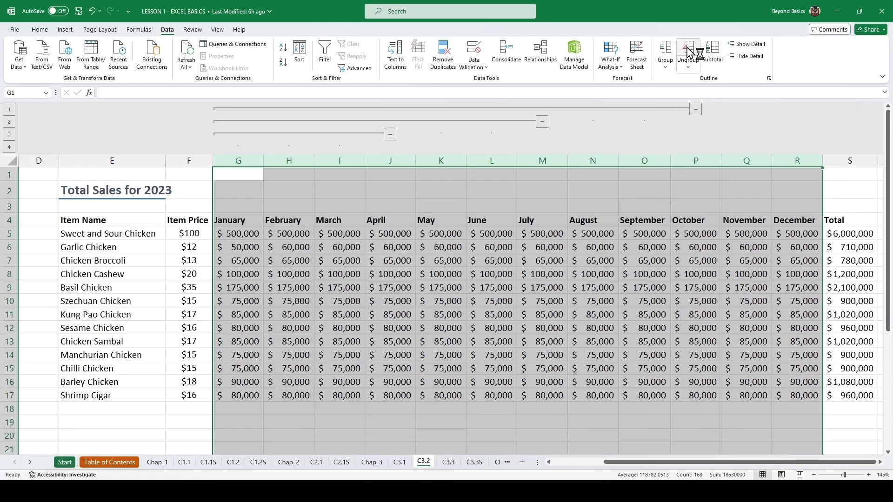
{"action": "left_click", "coordinate": [688, 52]}
{"action": "left_click", "coordinate": [688, 52]}
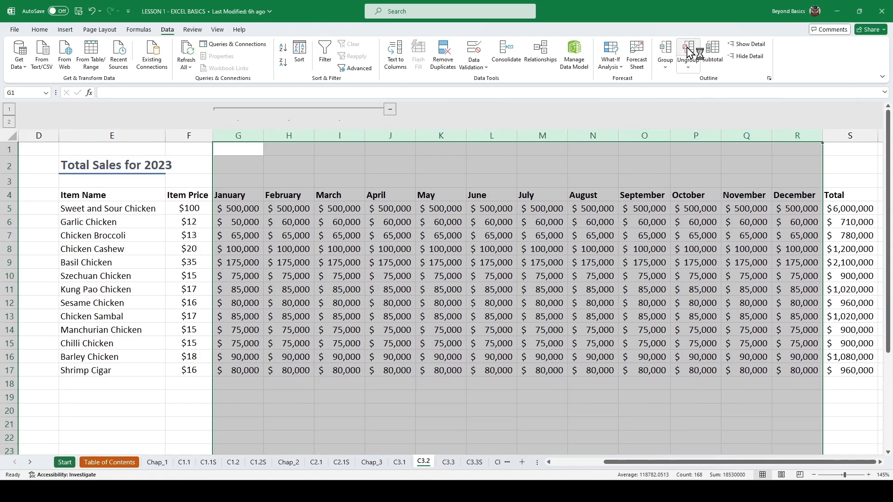
{"action": "left_click", "coordinate": [687, 52]}
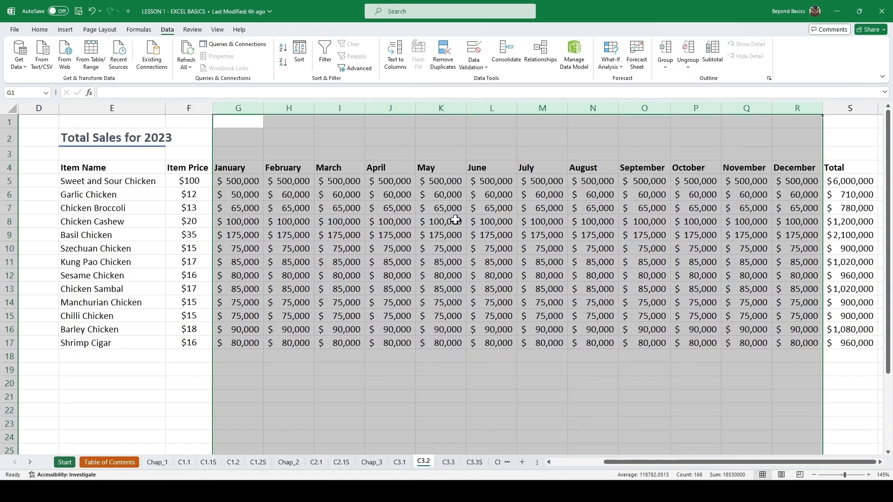
{"action": "left_click", "coordinate": [394, 208]}
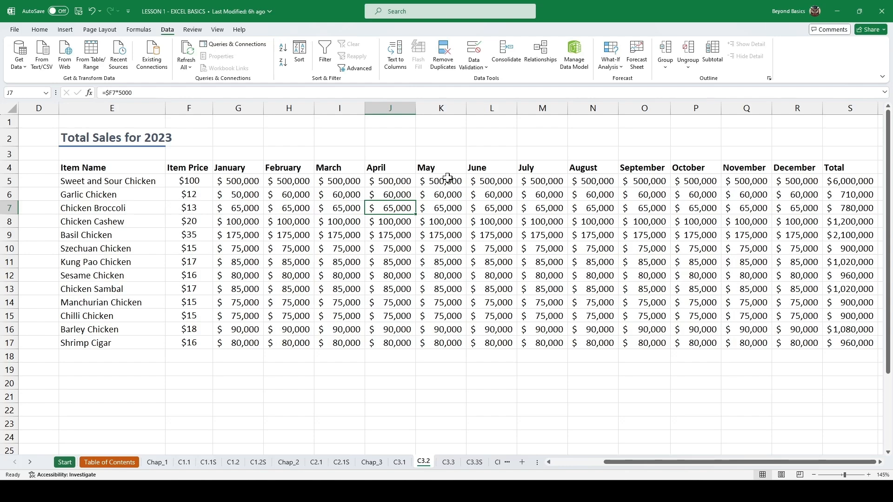
Follow the green arrow shape below the table to sheet C3.3 and look over the Date, Item Name and Sales Value headers
{"action": "scroll", "coordinate": [135, 326], "scroll_direction": "down", "scroll_amount": 3}
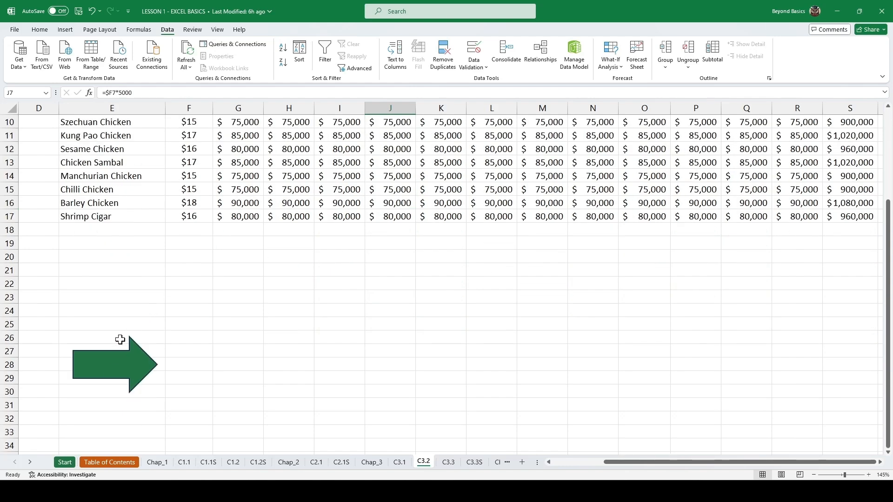
{"action": "left_click", "coordinate": [120, 368]}
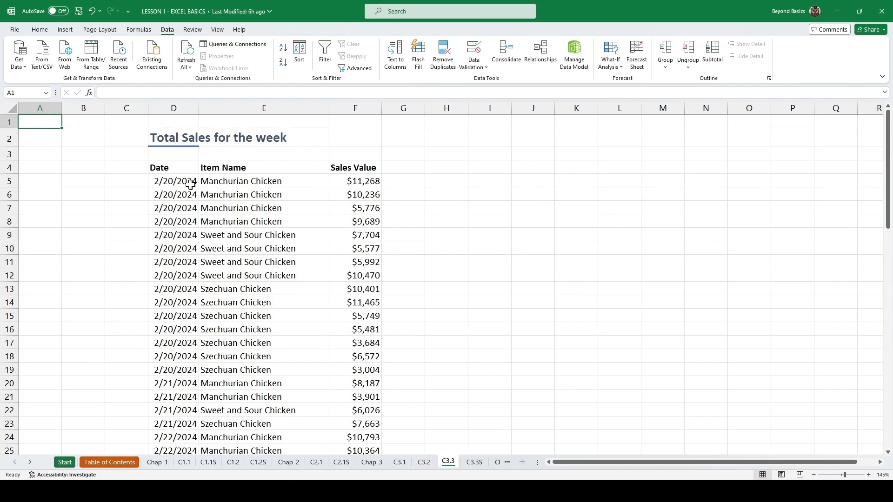
{"action": "left_click", "coordinate": [176, 169]}
{"action": "left_click", "coordinate": [257, 166]}
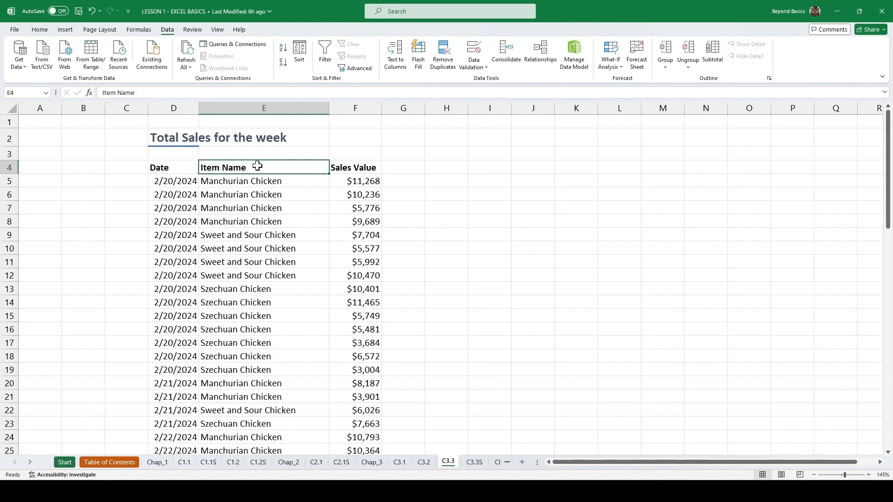
{"action": "left_click", "coordinate": [337, 168]}
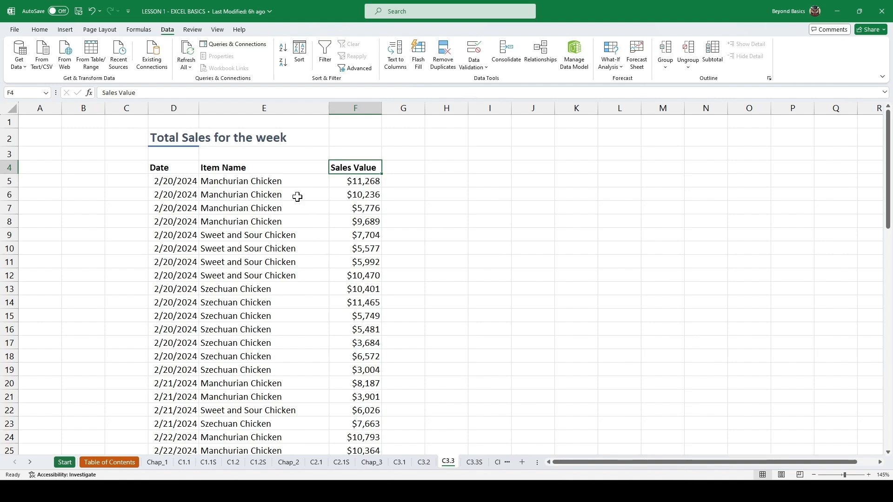
Sort the weekly sales list by Item Name from A to Z and check the order down to the last row
{"action": "left_click", "coordinate": [267, 168]}
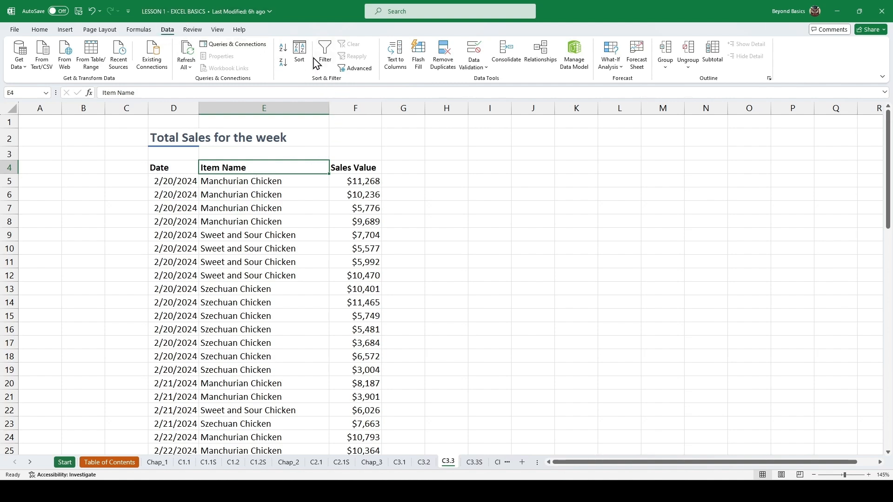
{"action": "left_click", "coordinate": [284, 49]}
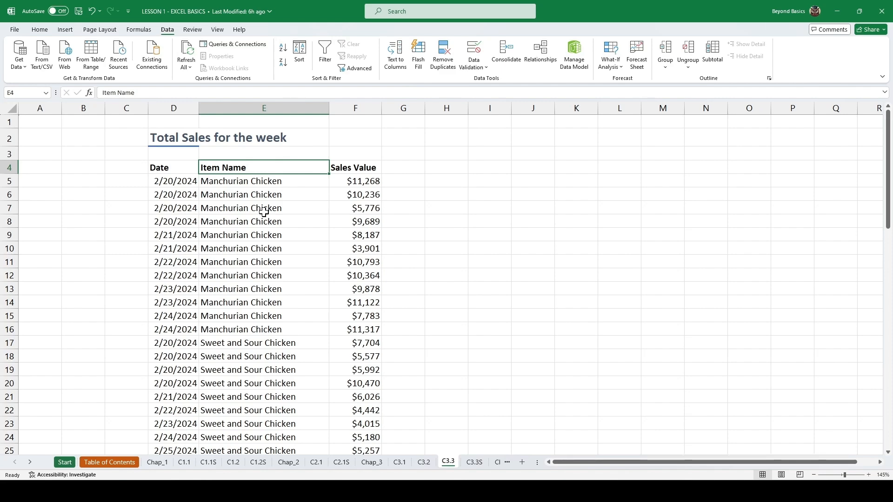
{"action": "scroll", "coordinate": [265, 211], "scroll_direction": "down", "scroll_amount": 6}
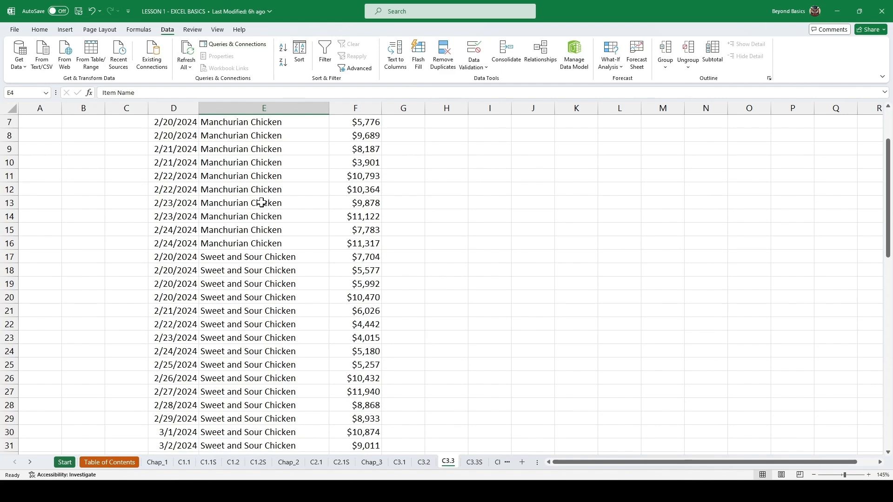
{"action": "scroll", "coordinate": [262, 203], "scroll_direction": "down", "scroll_amount": 7}
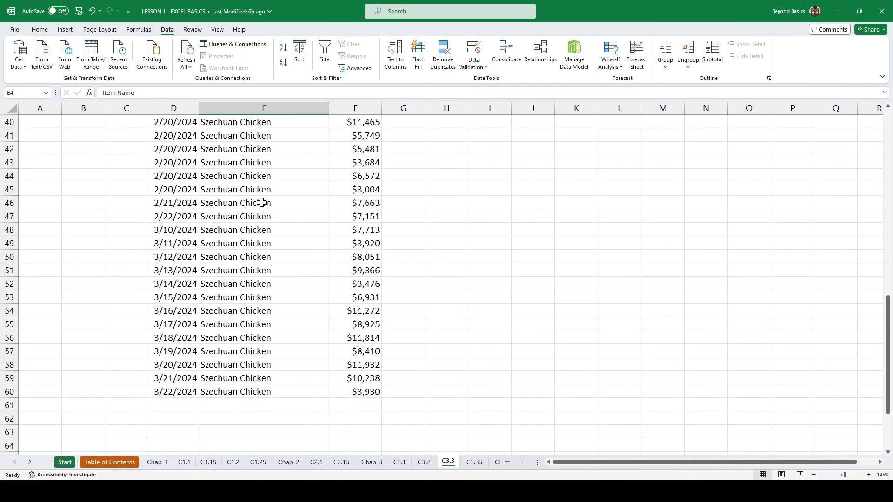
{"action": "scroll", "coordinate": [262, 203], "scroll_direction": "up", "scroll_amount": 11}
{"action": "scroll", "coordinate": [262, 203], "scroll_direction": "up", "scroll_amount": 2}
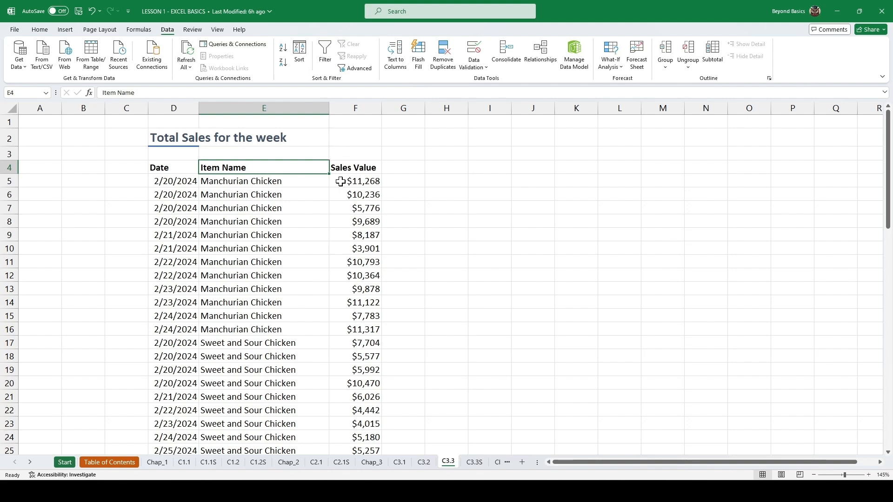
Subtotal the weekly sales list with Sum of Sales Value at each change in Item Name
{"action": "left_click", "coordinate": [286, 210]}
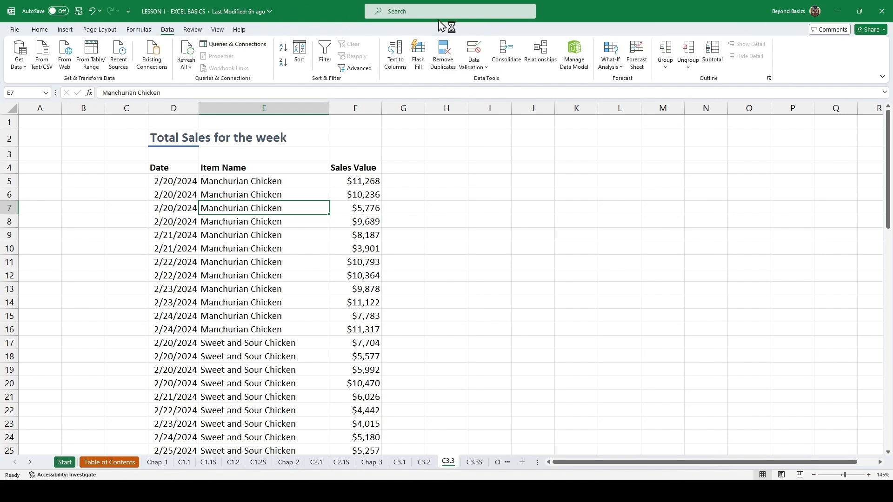
{"action": "left_click", "coordinate": [713, 52]}
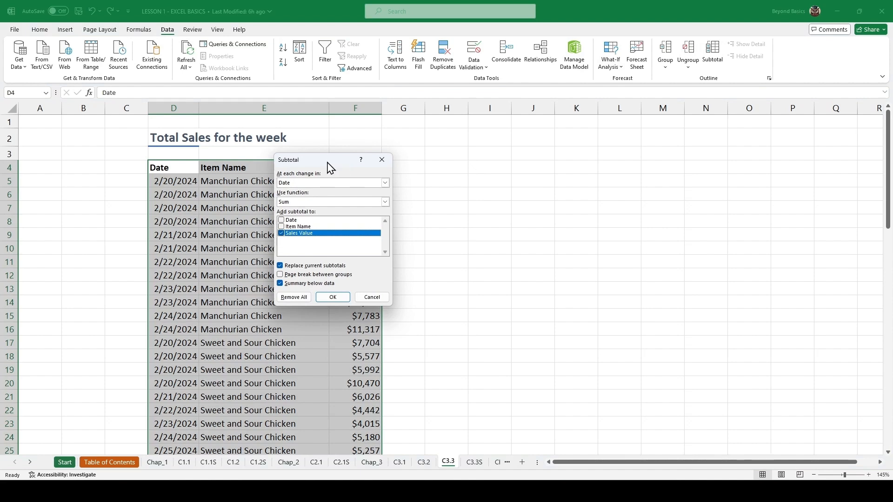
{"action": "left_click", "coordinate": [318, 182]}
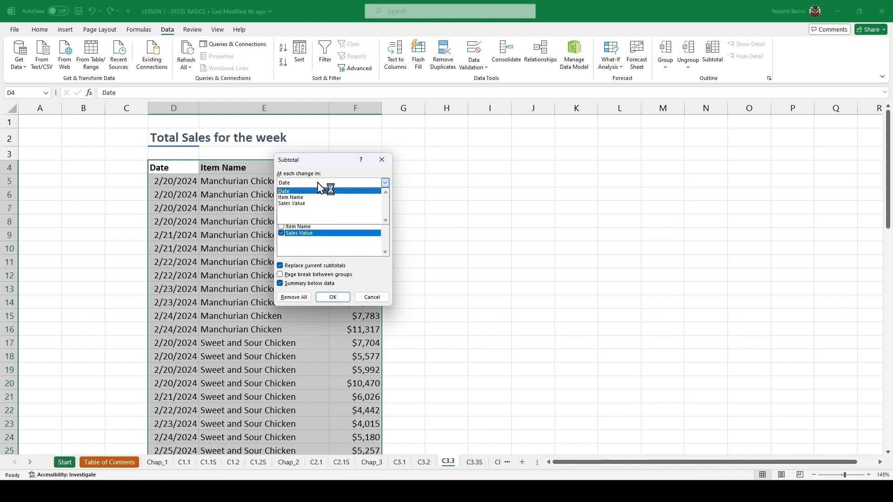
{"action": "left_click", "coordinate": [313, 199]}
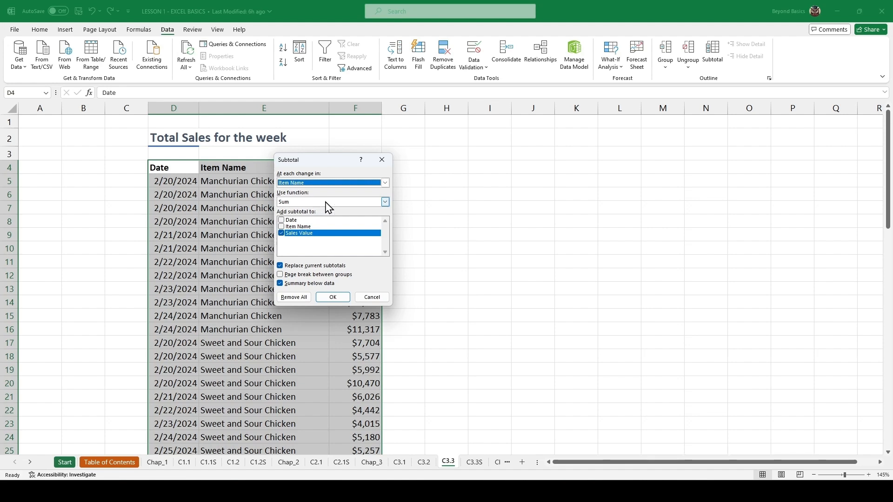
{"action": "left_click", "coordinate": [331, 204]}
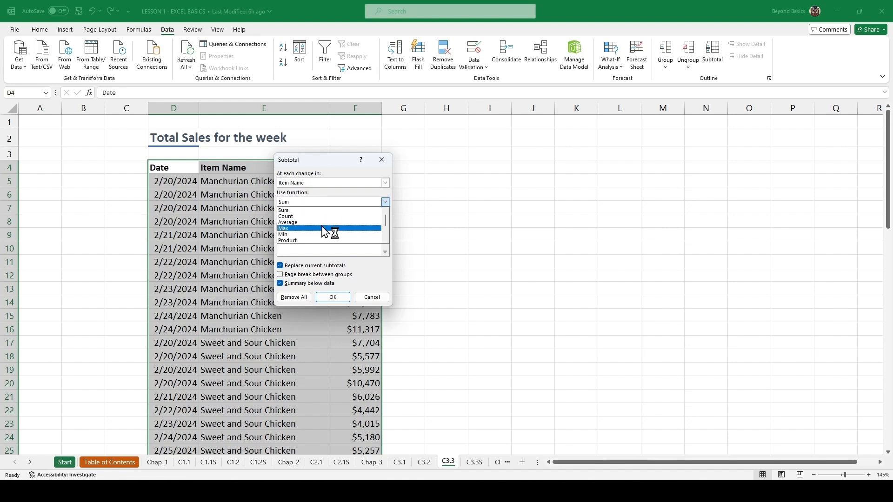
{"action": "left_click", "coordinate": [320, 210]}
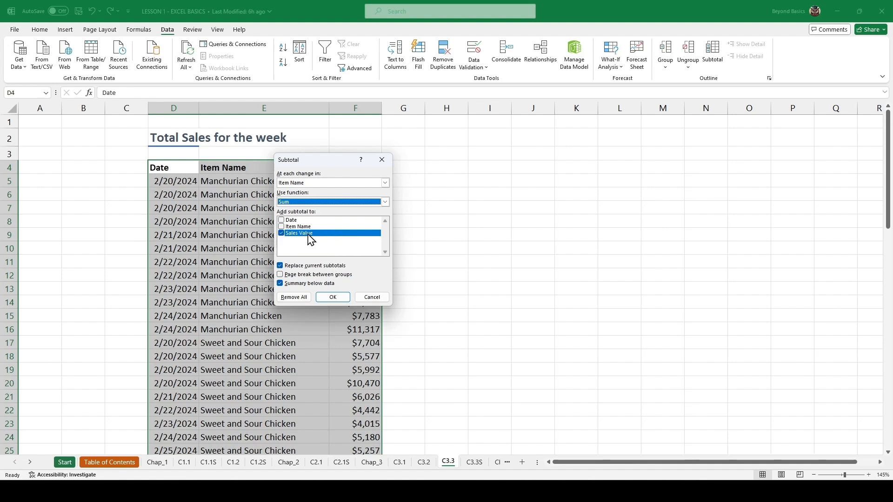
{"action": "left_click", "coordinate": [333, 298]}
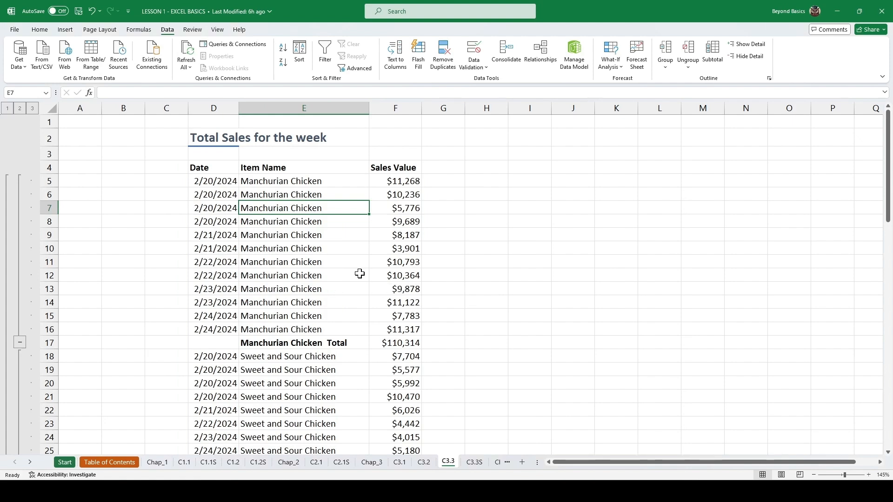
Collapse the Szechuan, Sweet and Sour, and Manchurian Chicken groups to their totals and inspect the Grand Total formula in F64
{"action": "scroll", "coordinate": [346, 254], "scroll_direction": "down", "scroll_amount": 2}
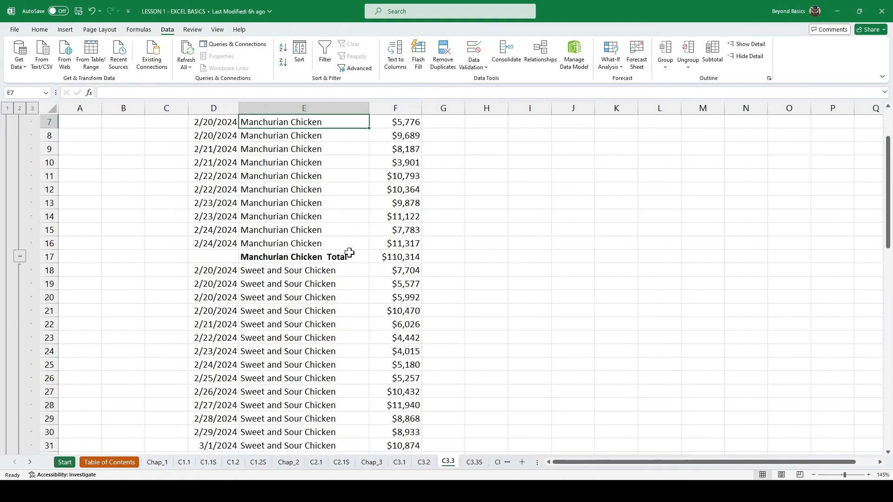
{"action": "scroll", "coordinate": [368, 261], "scroll_direction": "down", "scroll_amount": 9}
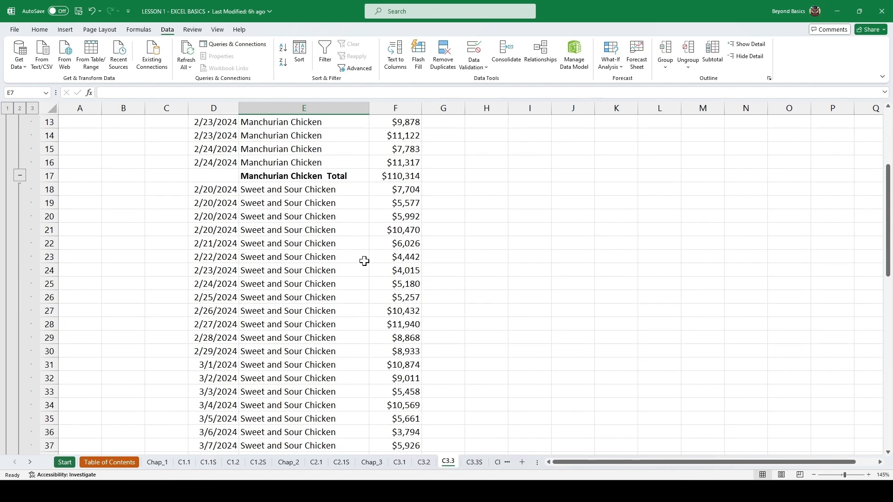
{"action": "scroll", "coordinate": [364, 260], "scroll_direction": "down", "scroll_amount": 5}
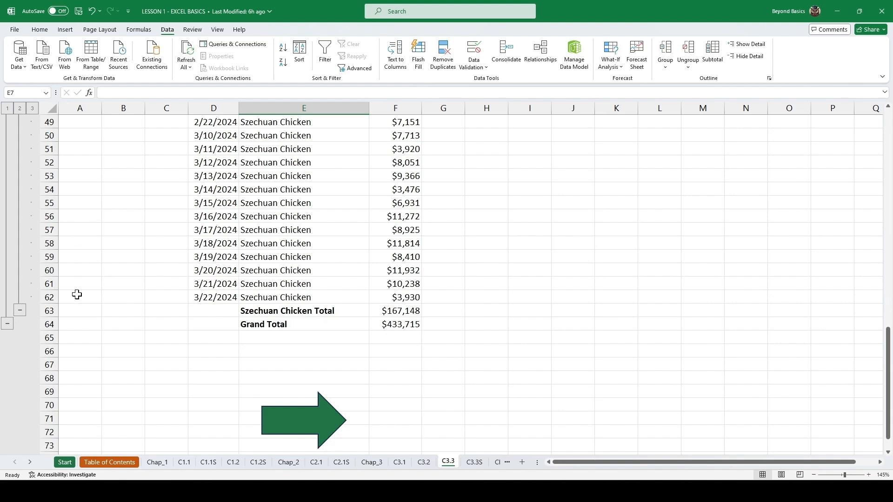
{"action": "left_click", "coordinate": [20, 311]}
{"action": "scroll", "coordinate": [34, 308], "scroll_direction": "up", "scroll_amount": 5}
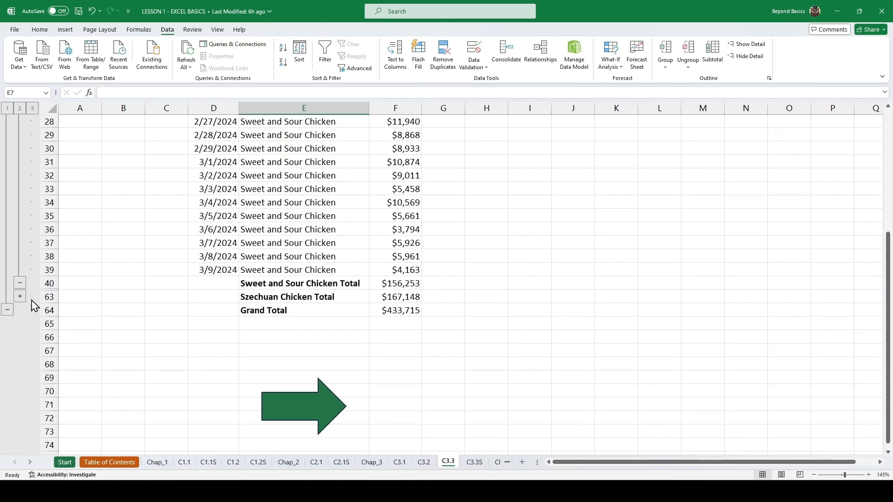
{"action": "scroll", "coordinate": [34, 307], "scroll_direction": "up", "scroll_amount": 2}
{"action": "left_click", "coordinate": [21, 366]}
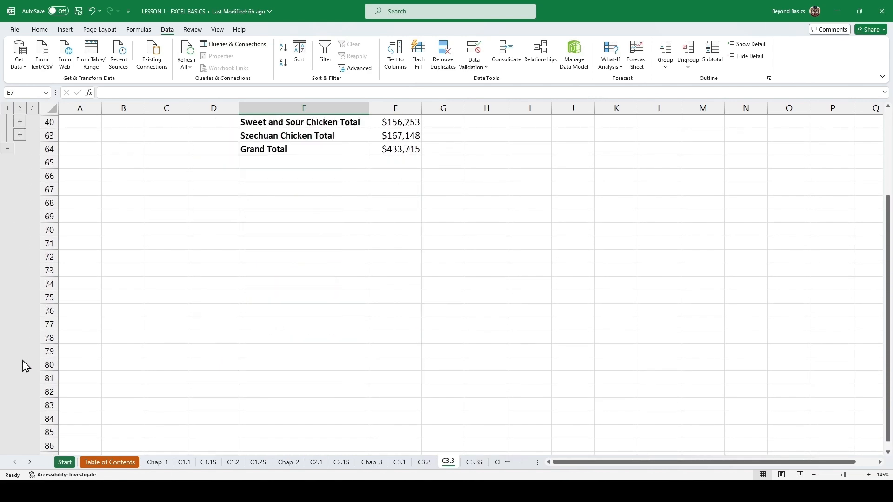
{"action": "scroll", "coordinate": [38, 309], "scroll_direction": "up", "scroll_amount": 3}
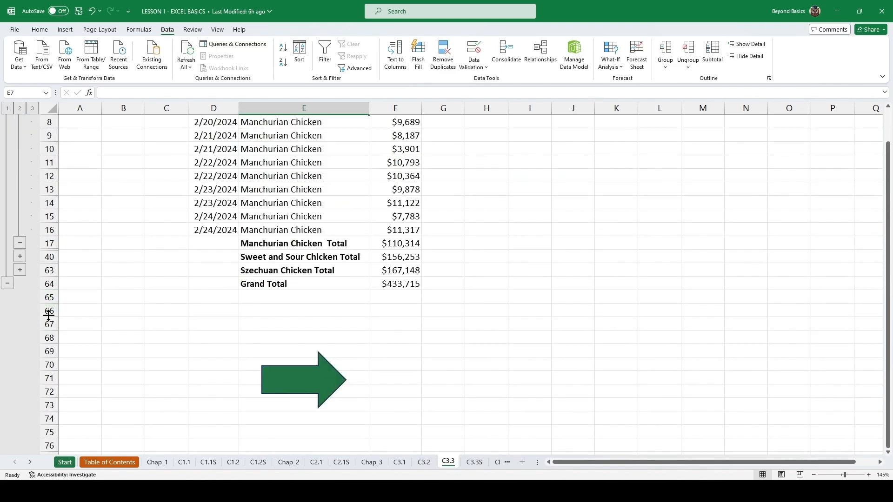
{"action": "scroll", "coordinate": [49, 315], "scroll_direction": "up", "scroll_amount": 2}
{"action": "left_click", "coordinate": [20, 329]}
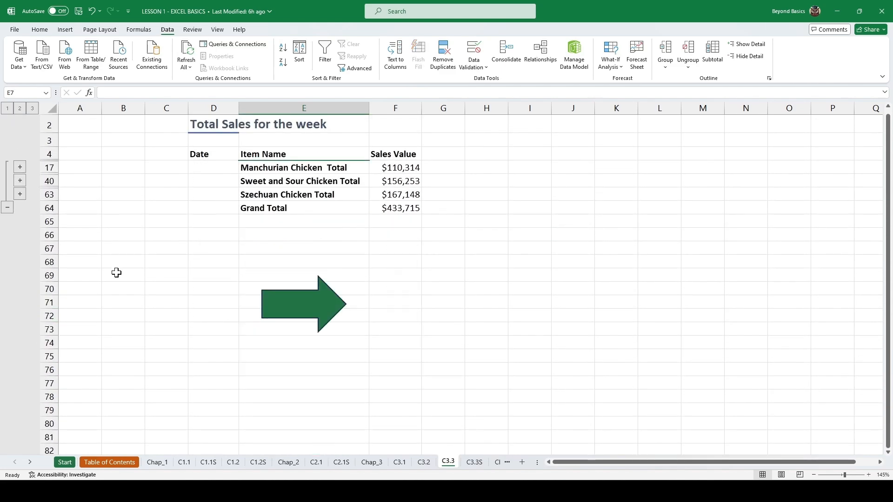
{"action": "scroll", "coordinate": [116, 273], "scroll_direction": "up", "scroll_amount": 1}
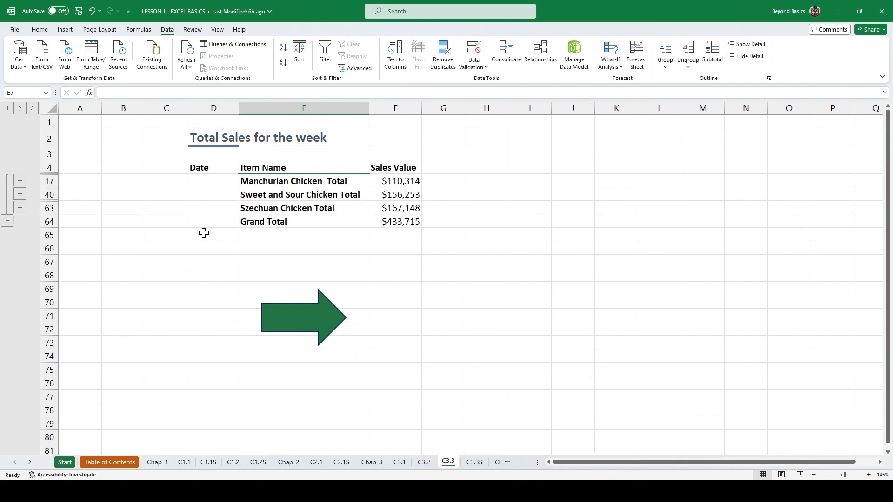
{"action": "left_click", "coordinate": [406, 219]}
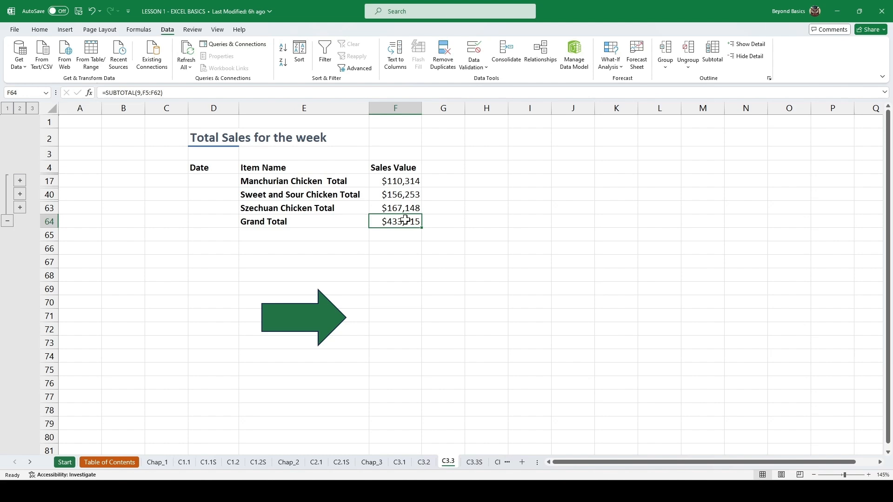
Follow the green arrow shape to the Chapter 4: Consolidate sheet, open the workbook embedded below its text, and maximize its window
{"action": "left_click", "coordinate": [300, 320]}
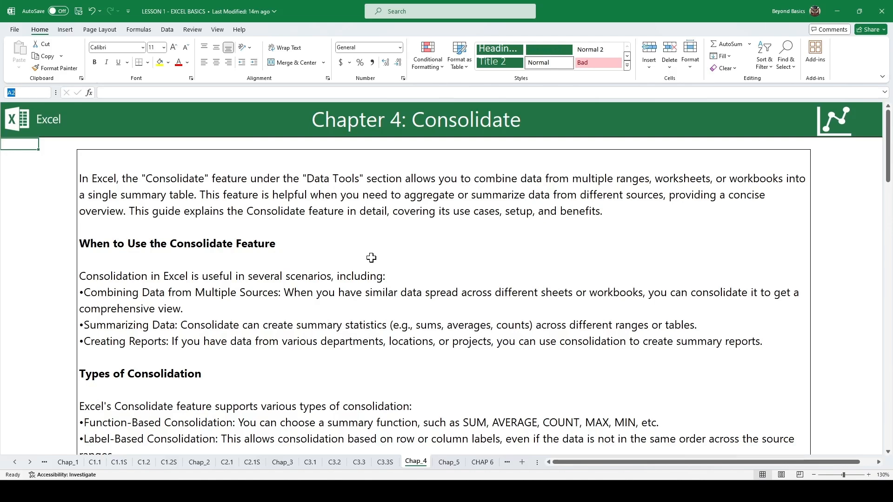
{"action": "scroll", "coordinate": [368, 260], "scroll_direction": "down", "scroll_amount": 10}
{"action": "scroll", "coordinate": [370, 264], "scroll_direction": "down", "scroll_amount": 20}
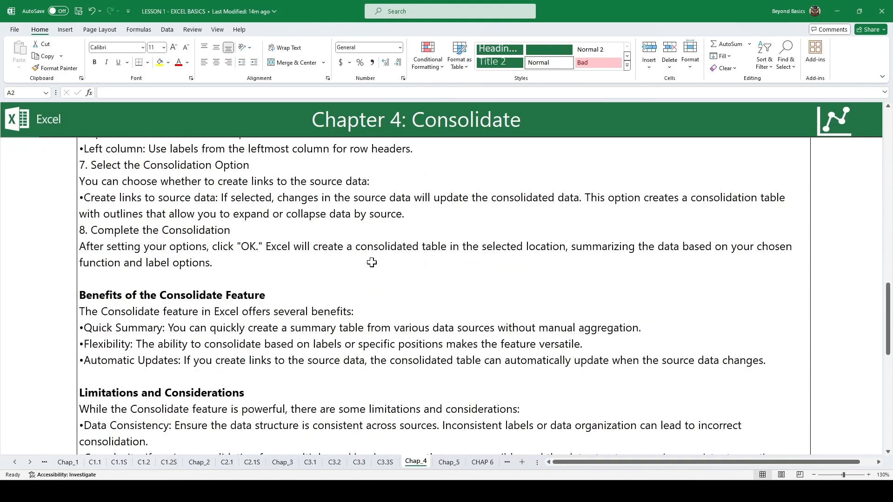
{"action": "double_click", "coordinate": [285, 307]}
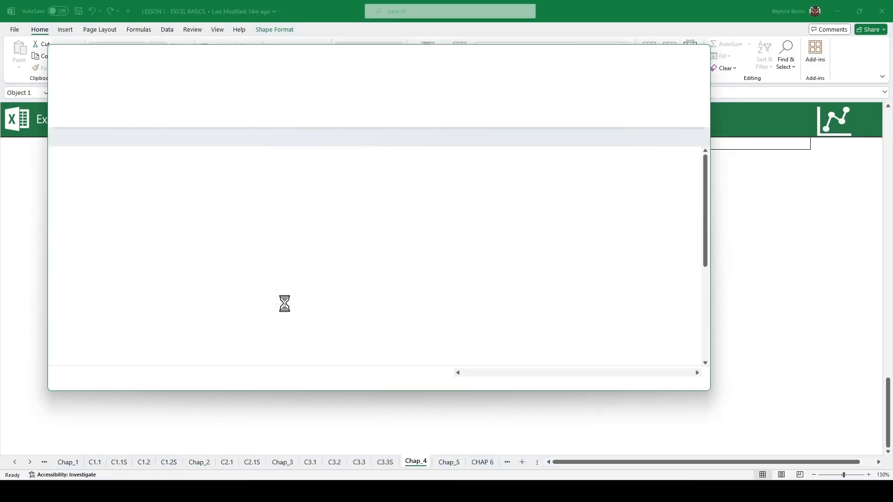
{"action": "double_click", "coordinate": [537, 50]}
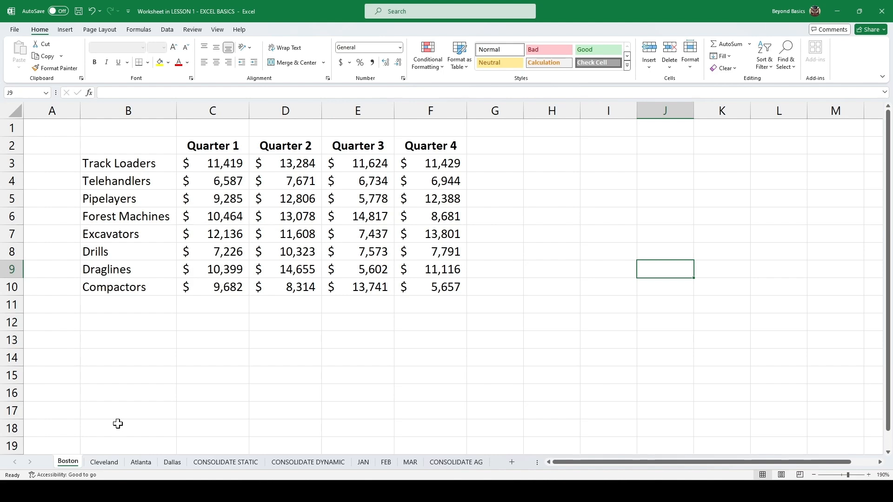
Look through the Boston, Cleveland, Atlanta and Dallas sheets to compare their equipment rows and quarter columns
{"action": "left_click", "coordinate": [104, 463]}
{"action": "left_click", "coordinate": [140, 464]}
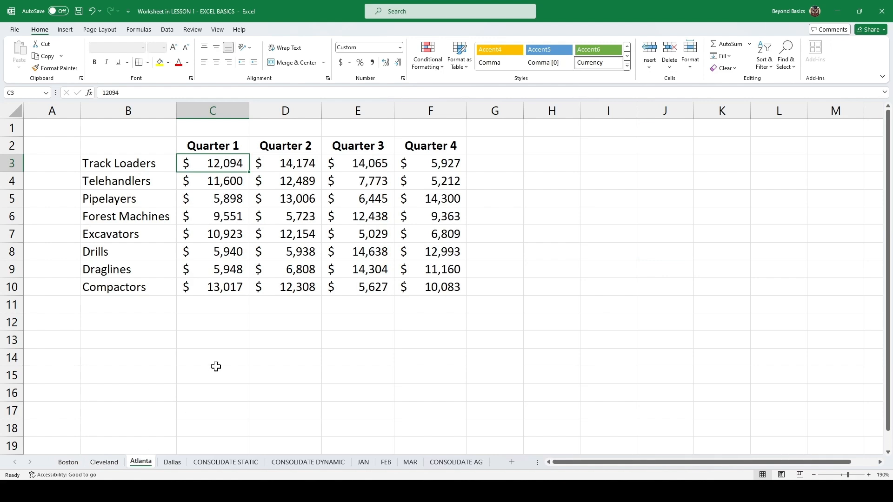
{"action": "left_click", "coordinate": [172, 463]}
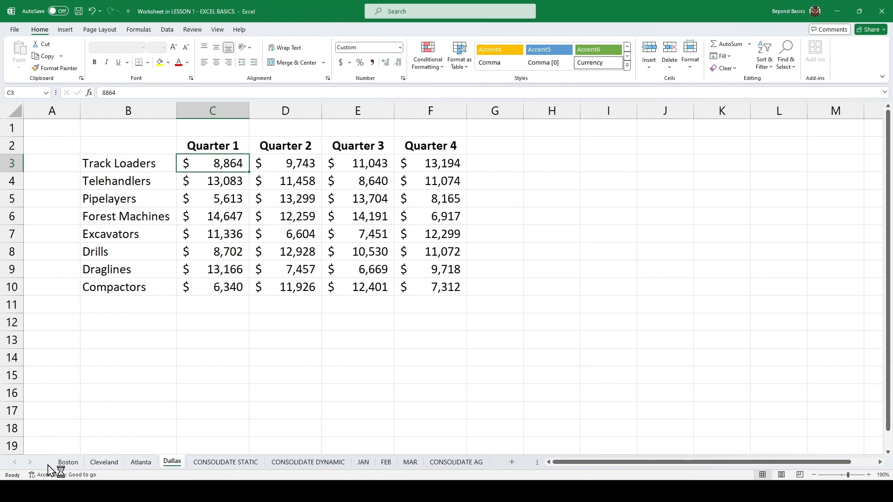
{"action": "left_click", "coordinate": [75, 463]}
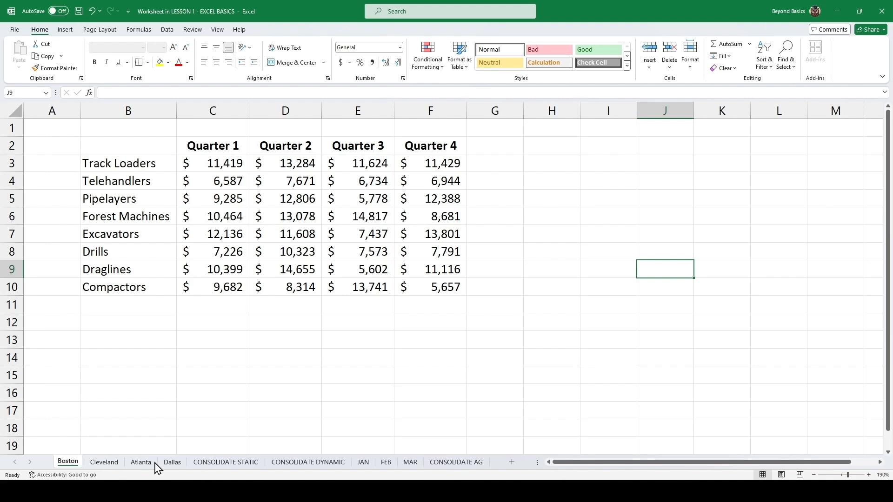
{"action": "left_click", "coordinate": [109, 464]}
{"action": "left_click", "coordinate": [138, 464]}
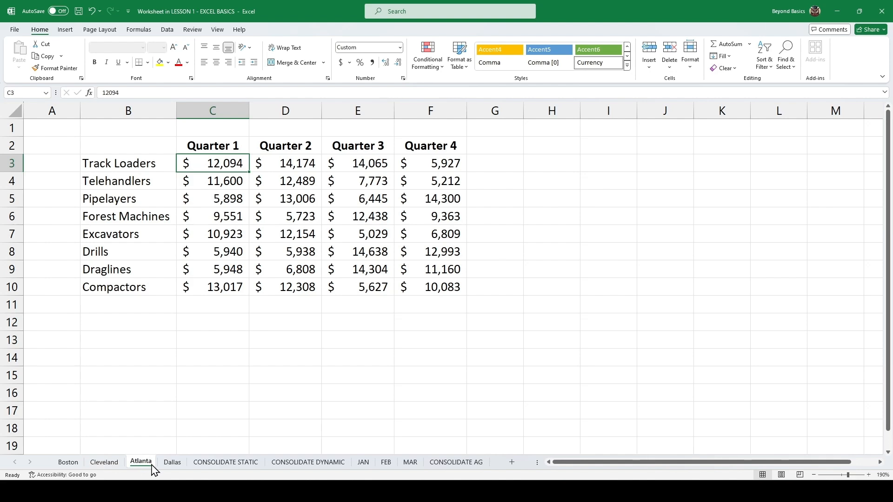
{"action": "left_click", "coordinate": [179, 465]}
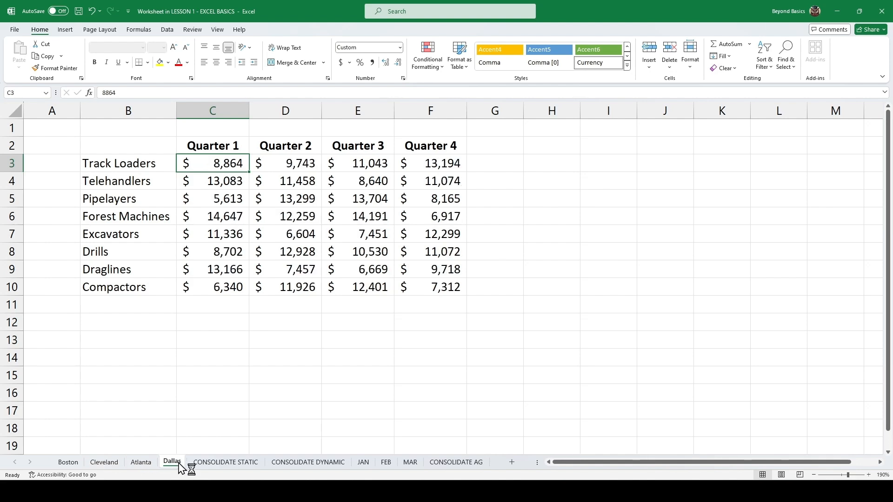
Start a consolidation from cell E5 of the CONSOLIDATE STATIC sheet using the Sum function
{"action": "left_click", "coordinate": [218, 463]}
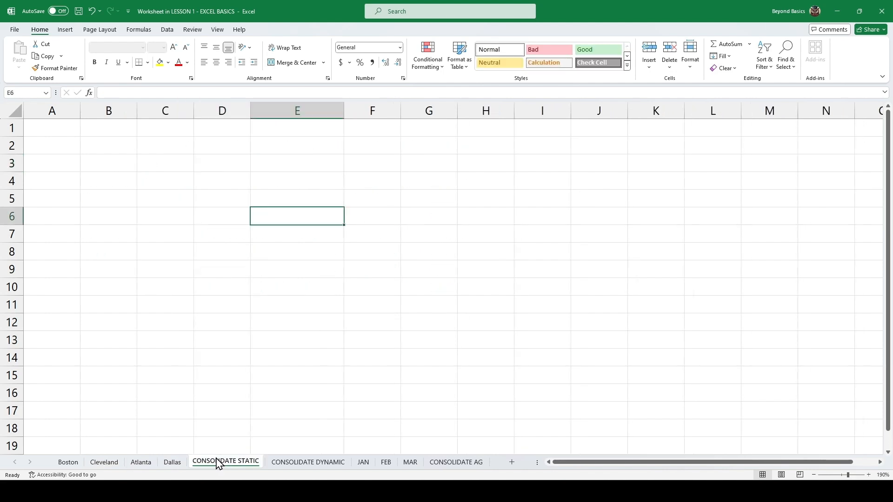
{"action": "left_click", "coordinate": [303, 199]}
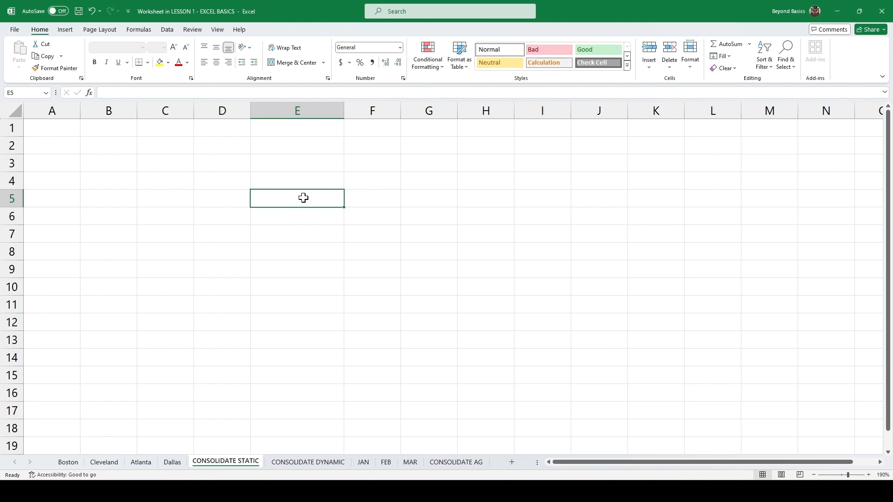
{"action": "left_click", "coordinate": [167, 31]}
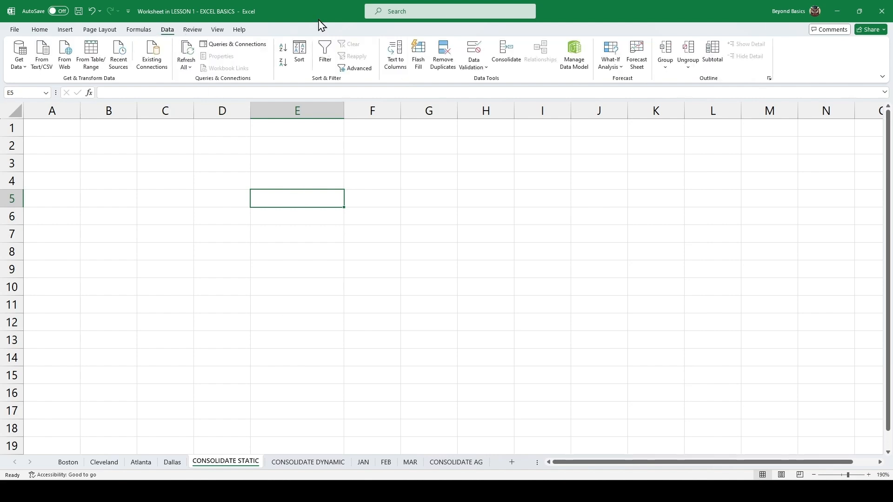
{"action": "left_click", "coordinate": [518, 60]}
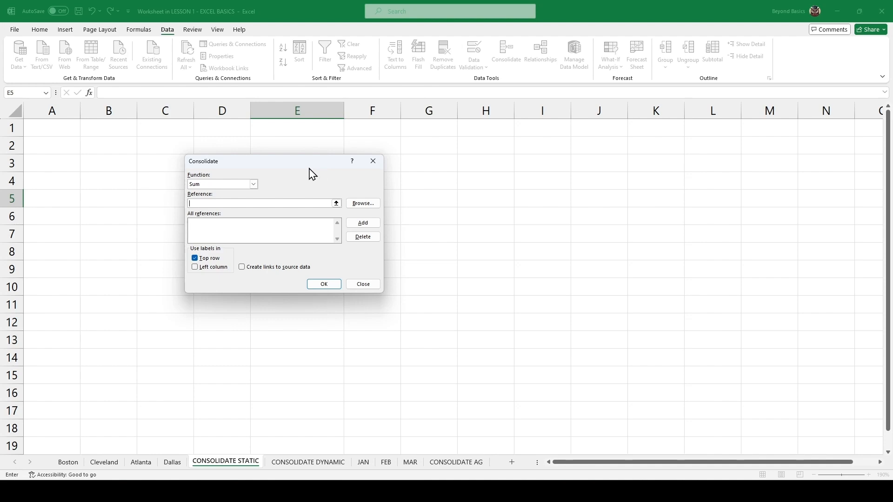
{"action": "left_click", "coordinate": [254, 184]}
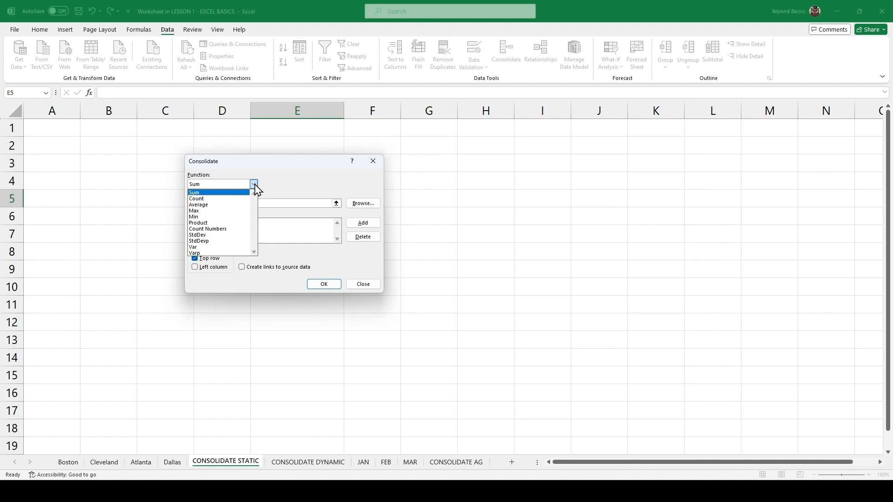
{"action": "left_click", "coordinate": [222, 193]}
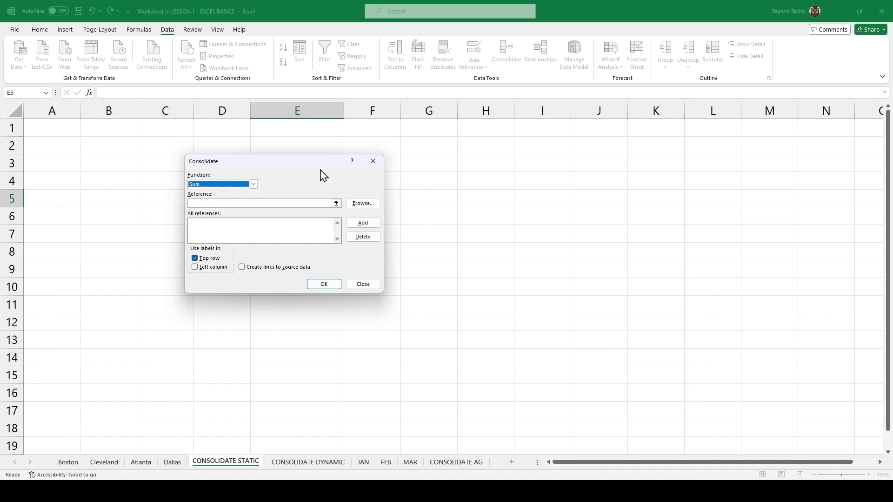
Add the Boston sheet's range B2:F10 as the first reference of the consolidation
{"action": "left_click", "coordinate": [270, 202]}
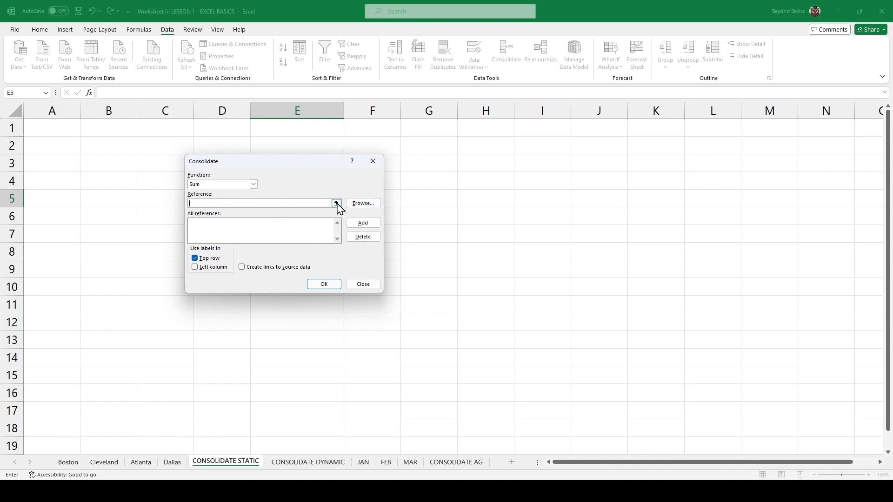
{"action": "left_click", "coordinate": [337, 204]}
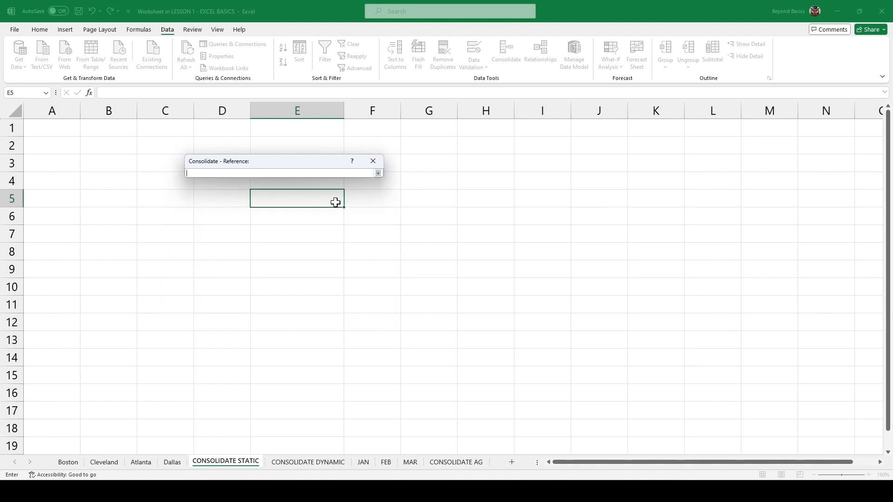
{"action": "left_click", "coordinate": [68, 462]}
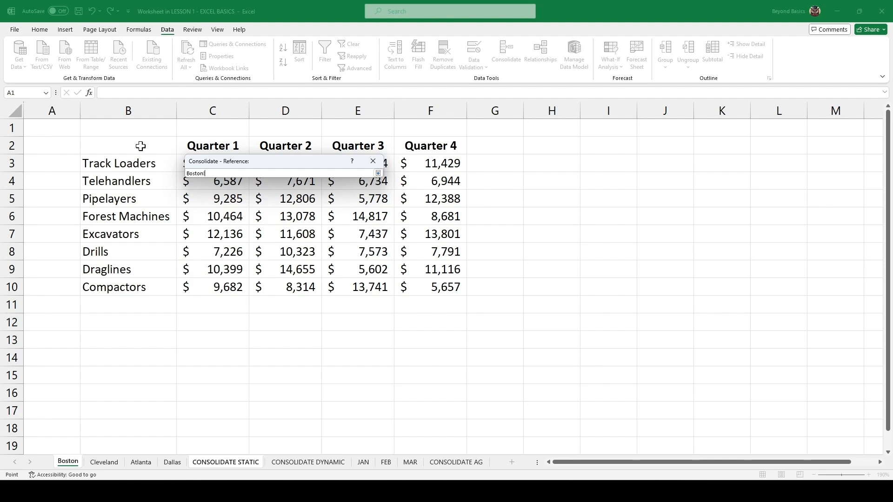
{"action": "left_click_drag", "start_coordinate": [142, 146], "coordinate": [435, 279]}
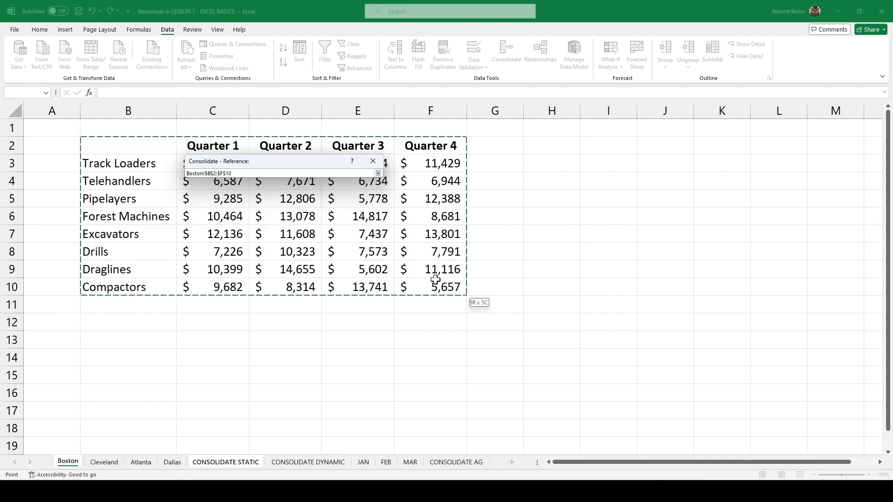
{"action": "left_click_drag", "start_coordinate": [435, 279], "coordinate": [436, 279]}
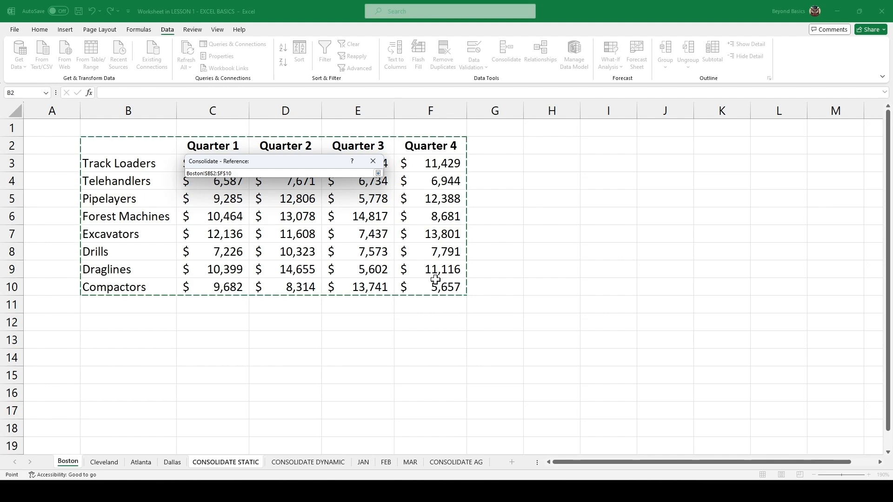
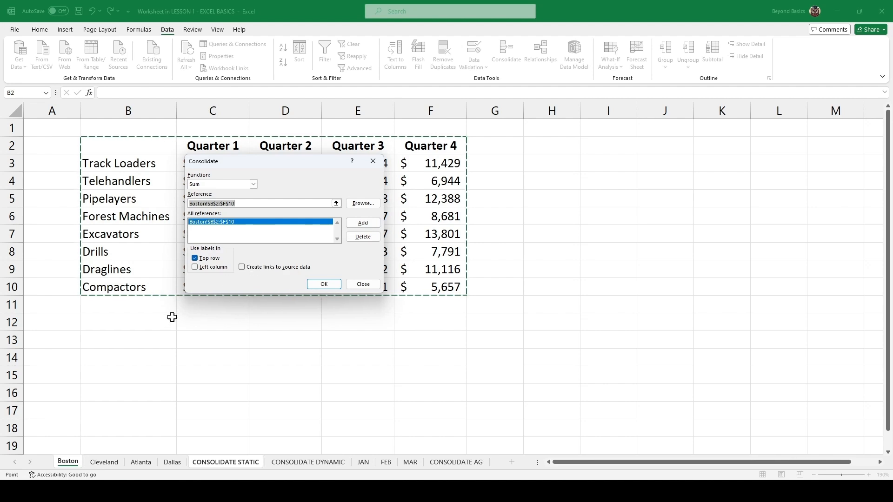
Add range B2:F10 from the Cleveland, Atlanta and Dallas sheets, and create the consolidation with both top-row and left-column labels
{"action": "left_click", "coordinate": [105, 463]}
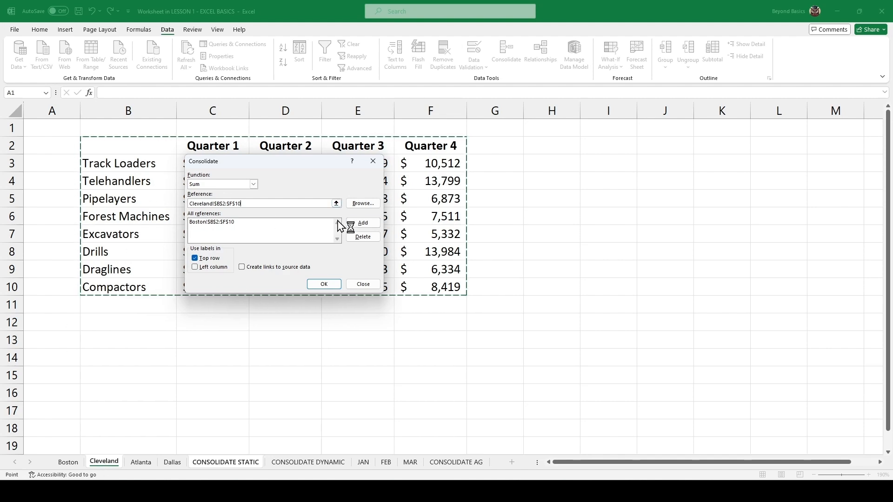
{"action": "left_click", "coordinate": [363, 225]}
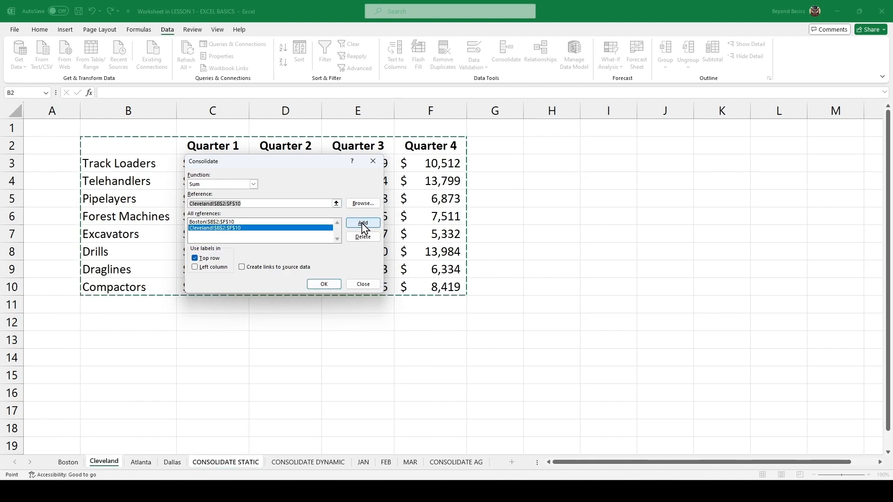
{"action": "left_click", "coordinate": [144, 464]}
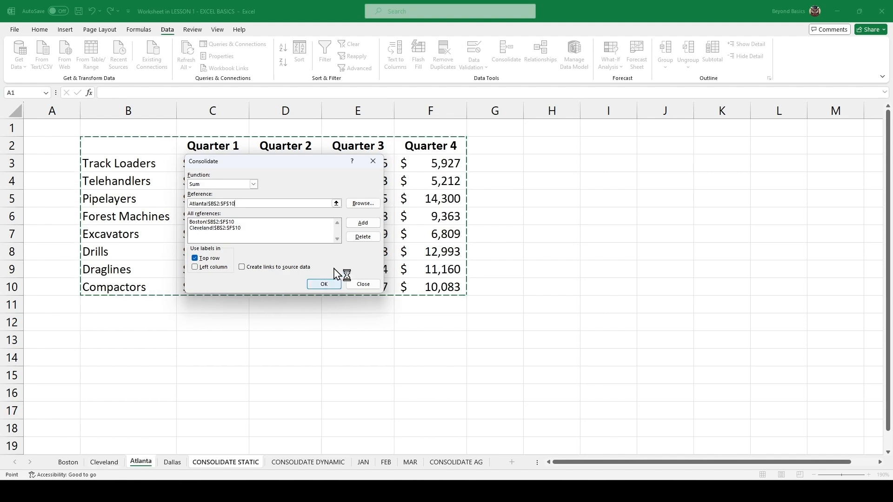
{"action": "left_click", "coordinate": [362, 224]}
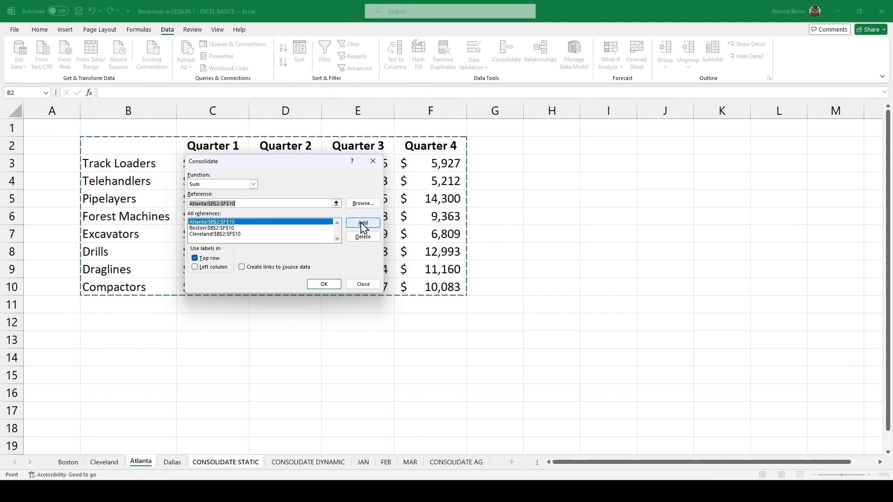
{"action": "left_click", "coordinate": [172, 464]}
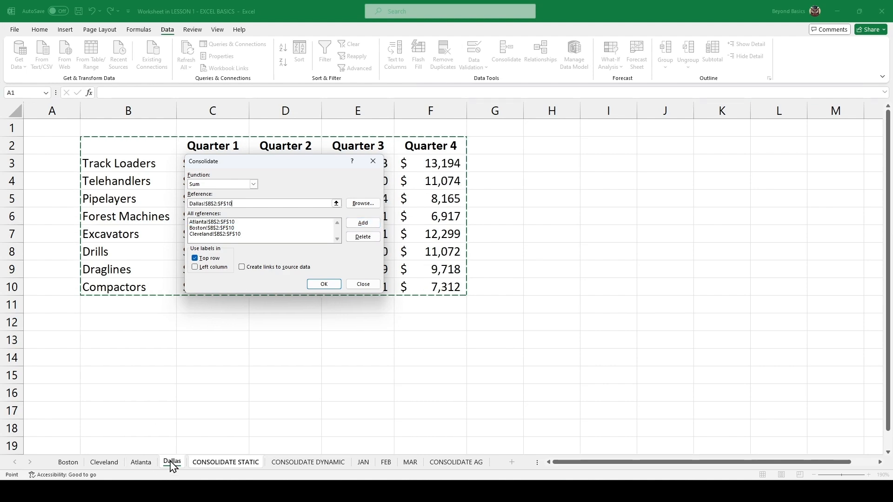
{"action": "left_click", "coordinate": [363, 224]}
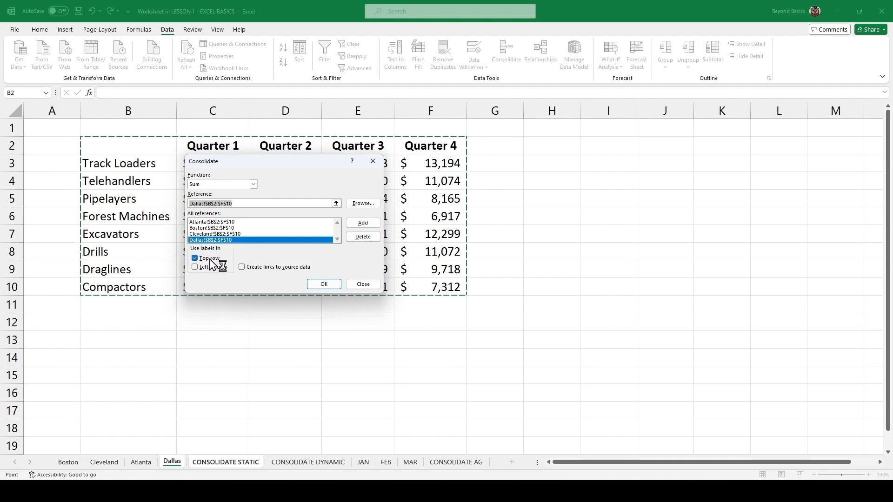
{"action": "left_click", "coordinate": [195, 268]}
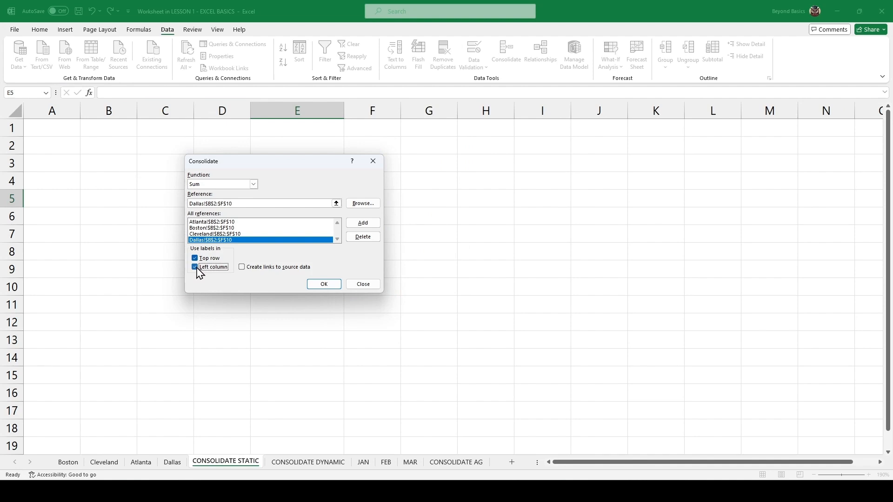
{"action": "left_click", "coordinate": [324, 285]}
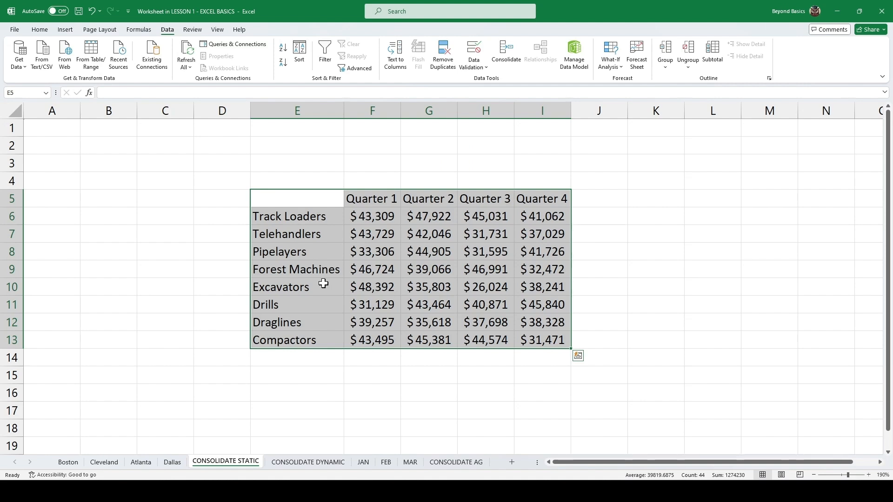
Set Track Loaders for Quarter 1 on the Dallas sheet to 100000 and check cell F6 on CONSOLIDATE STATIC
{"action": "left_click", "coordinate": [176, 464]}
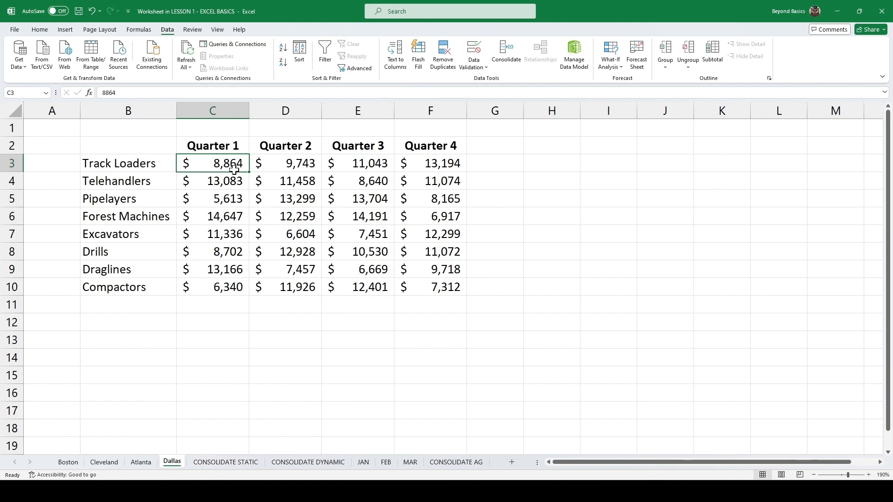
{"action": "key", "text": "End"}
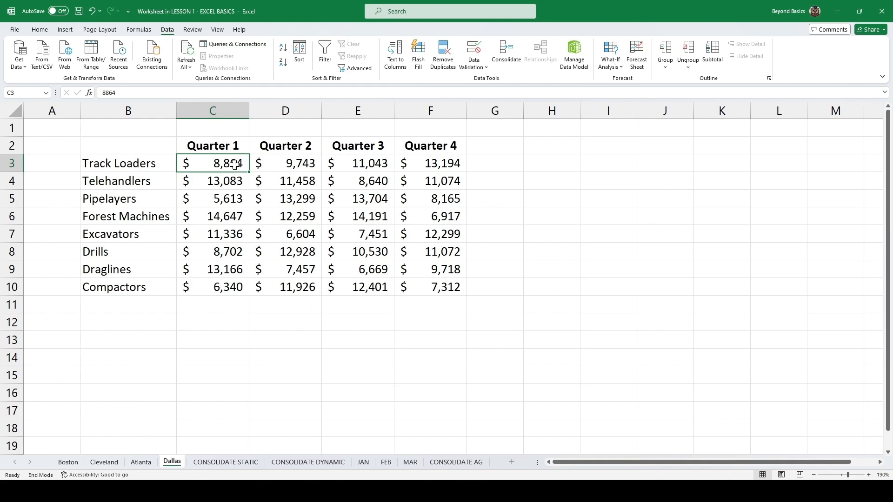
{"action": "key", "text": "Num_Lock"}
{"action": "type", "text": "100"}
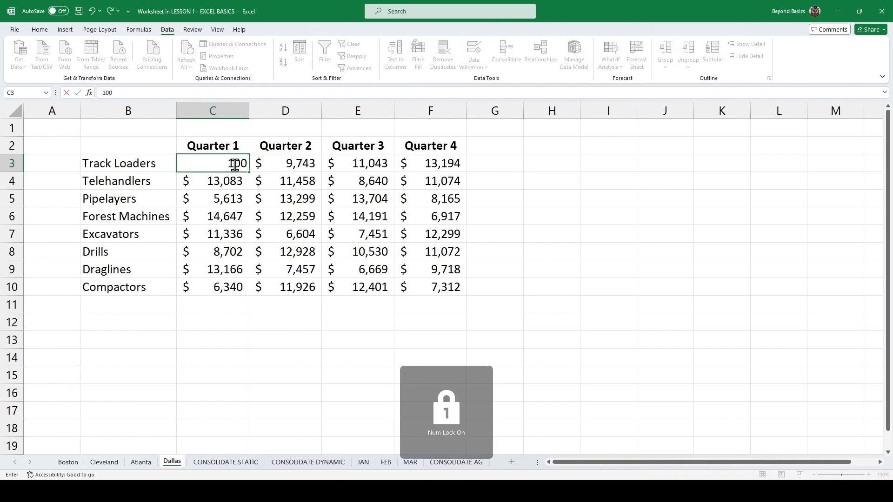
{"action": "type", "text": "000"}
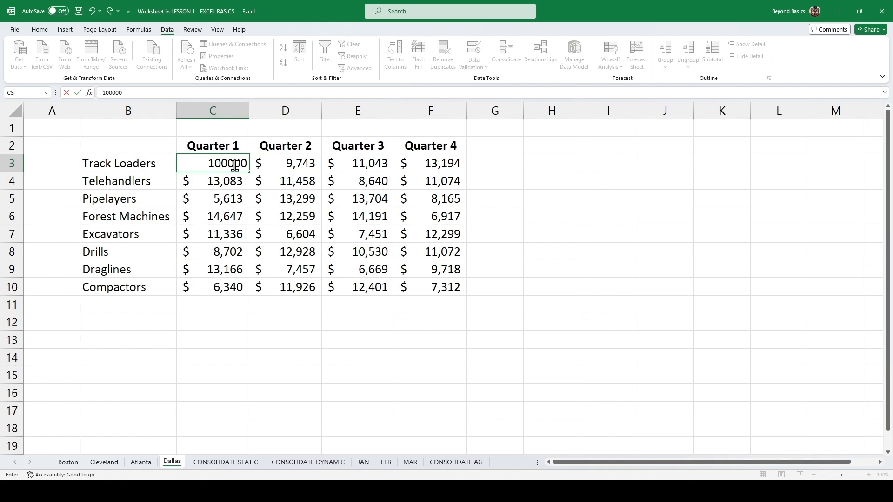
{"action": "key", "text": "Return"}
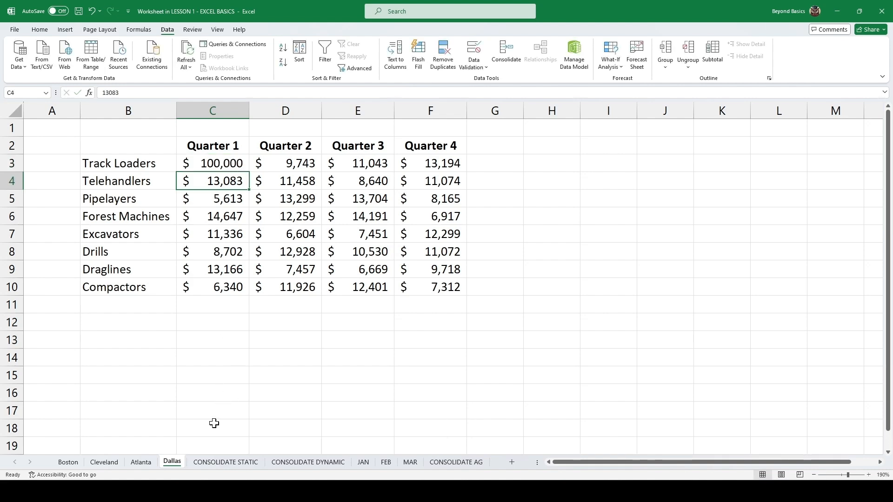
{"action": "left_click", "coordinate": [224, 462]}
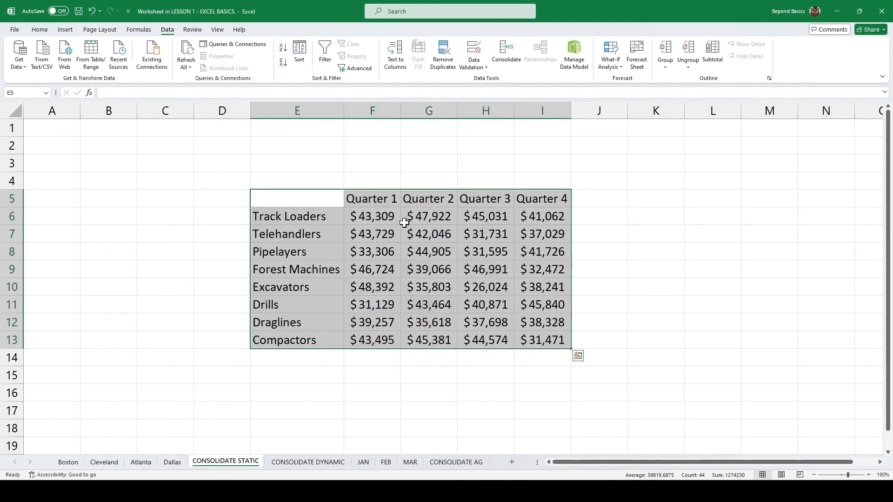
{"action": "left_click", "coordinate": [381, 216]}
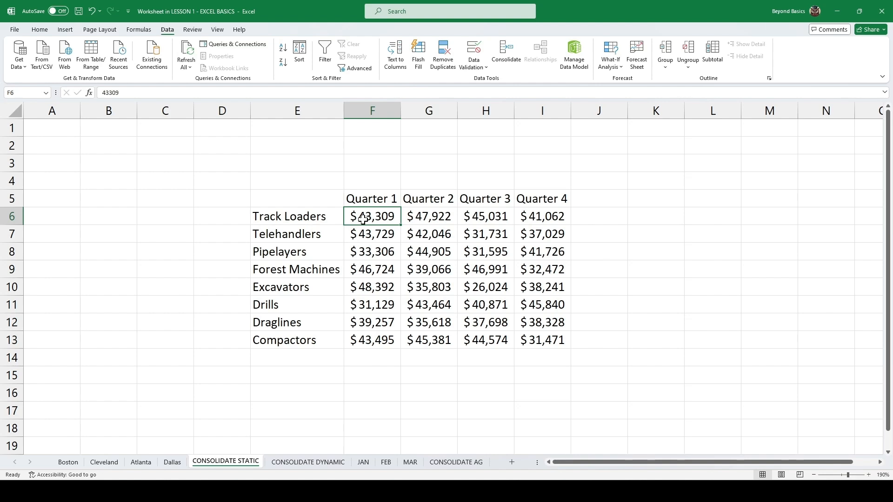
Start a Sum consolidation from cell F5 of the CONSOLIDATE DYNAMIC sheet and add Boston's range B2:F10 as a reference
{"action": "left_click", "coordinate": [299, 463]}
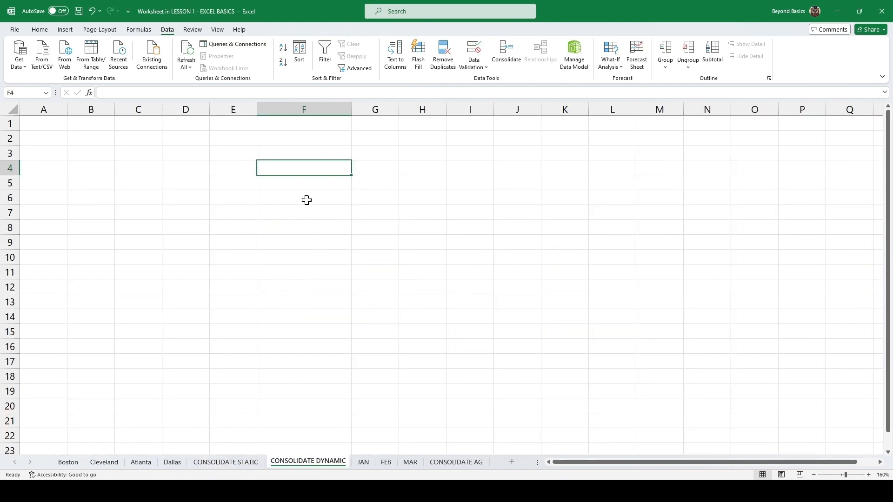
{"action": "left_click", "coordinate": [299, 179]}
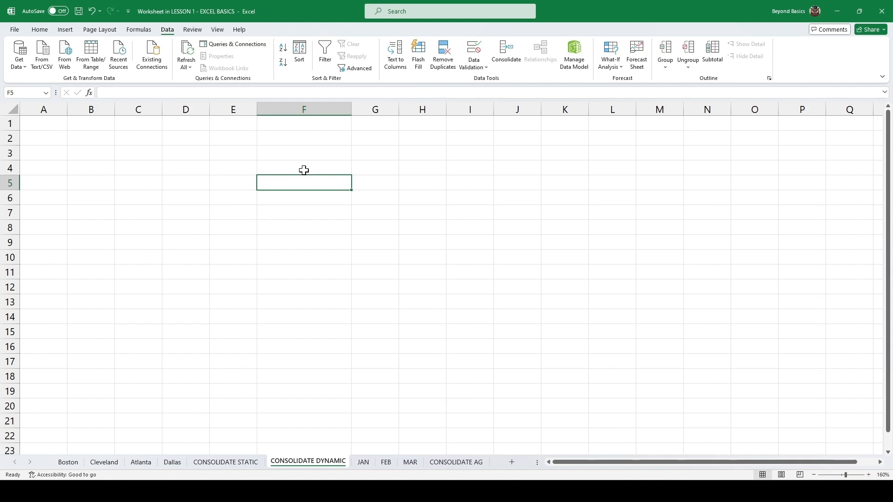
{"action": "left_click", "coordinate": [511, 61]}
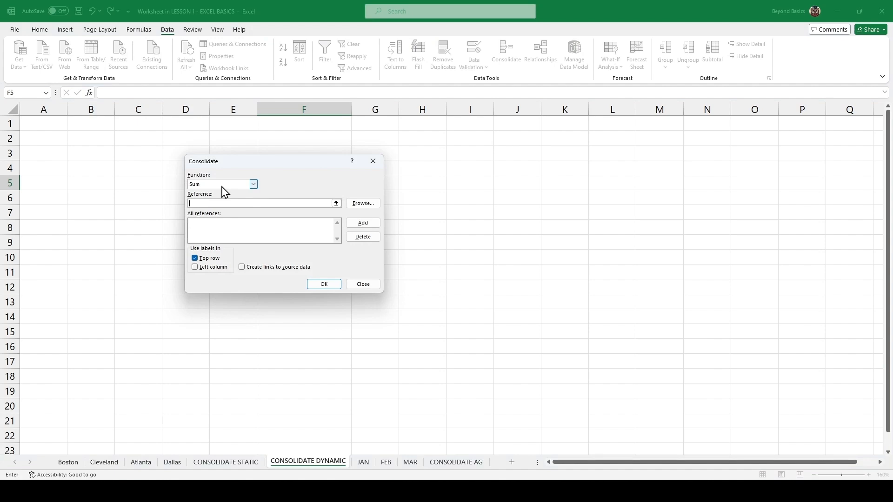
{"action": "left_click", "coordinate": [336, 204]}
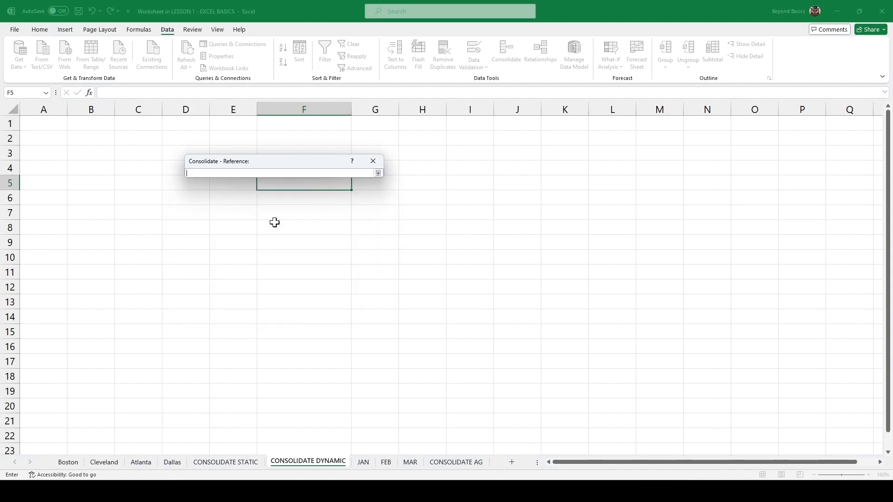
{"action": "left_click", "coordinate": [71, 463]}
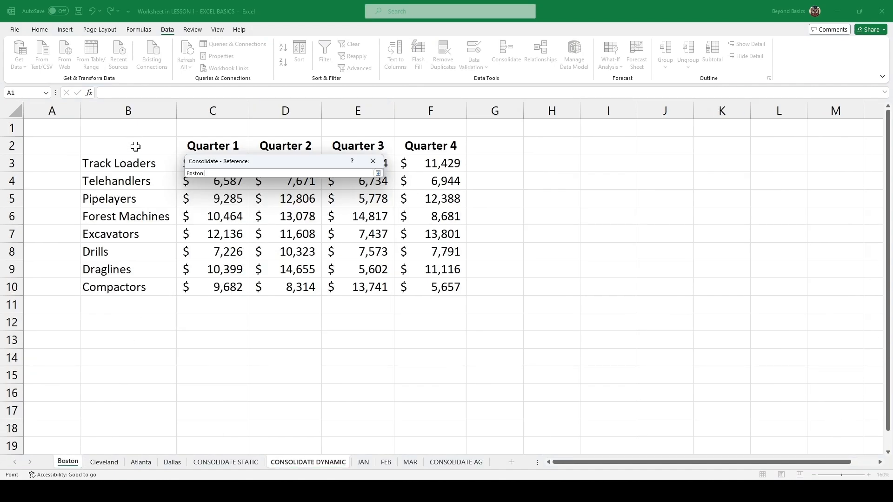
{"action": "left_click_drag", "start_coordinate": [135, 146], "coordinate": [437, 284]}
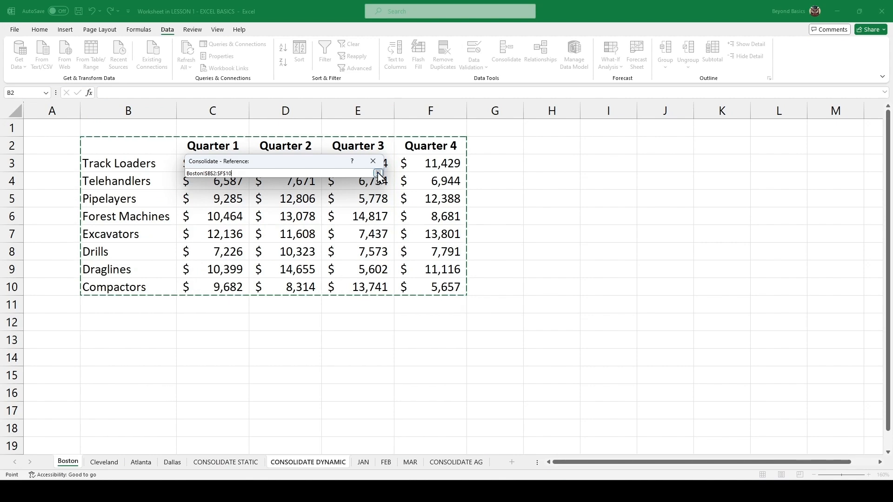
{"action": "left_click", "coordinate": [378, 173]}
{"action": "left_click", "coordinate": [362, 223]}
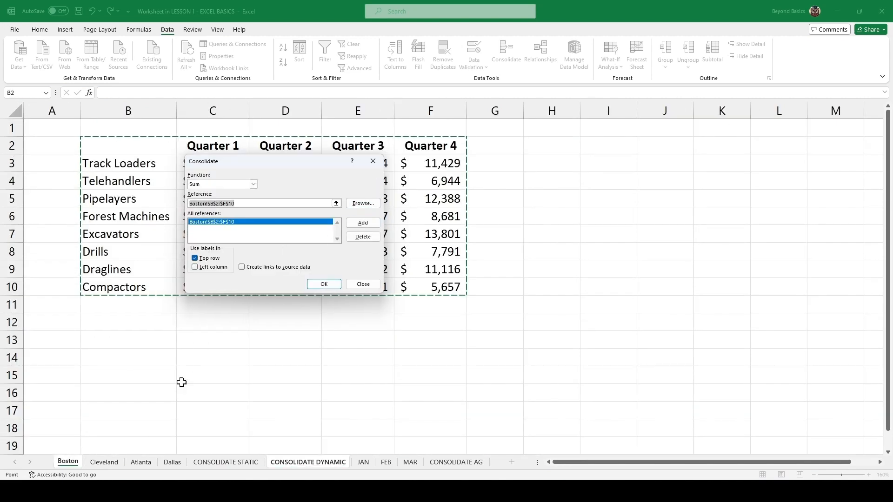
Add range B2:F10 from the Cleveland, Atlanta and Dallas sheets to the dynamic consolidation's references
{"action": "left_click", "coordinate": [104, 462]}
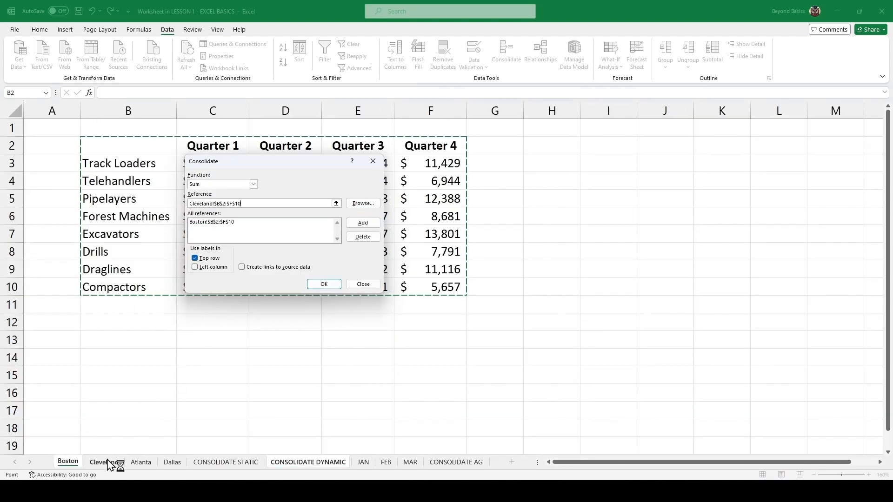
{"action": "left_click", "coordinate": [363, 224]}
{"action": "left_click", "coordinate": [141, 462]}
{"action": "left_click", "coordinate": [364, 224]}
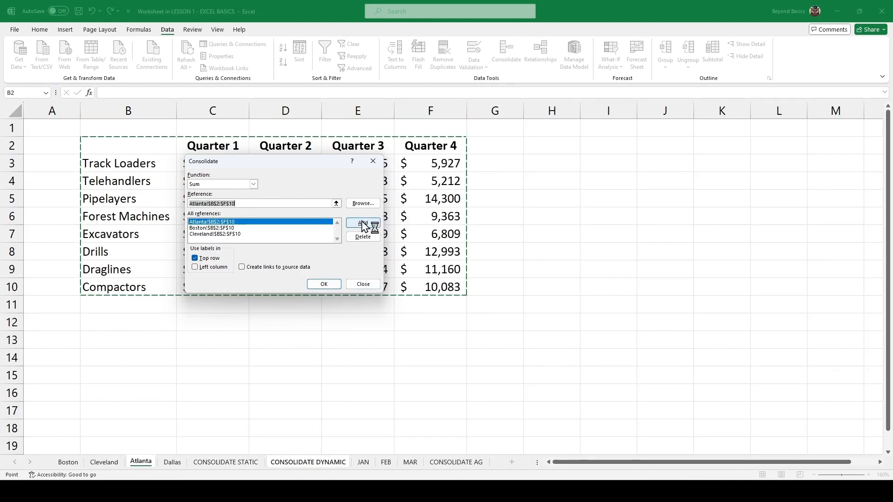
{"action": "left_click", "coordinate": [172, 462]}
{"action": "left_click", "coordinate": [364, 223]}
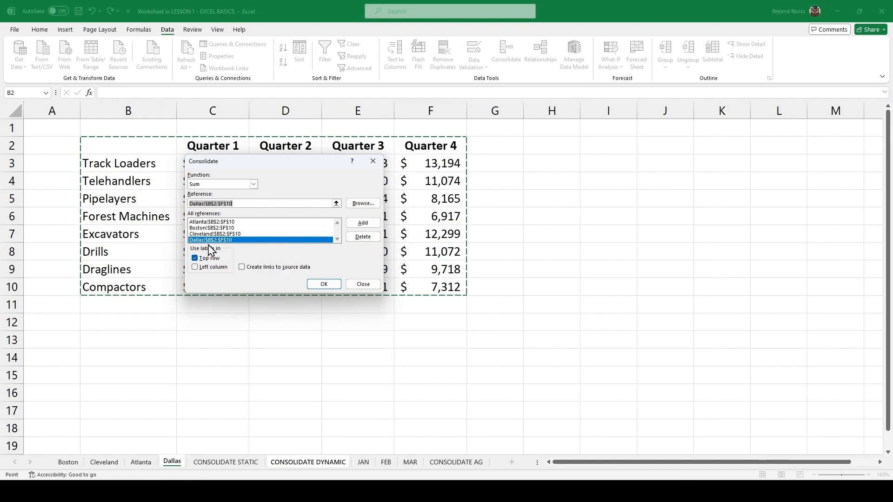
Create the consolidation with left-column labels and links to source data, and inspect the Track Loaders Quarter 1 formula in H10
{"action": "left_click", "coordinate": [195, 268]}
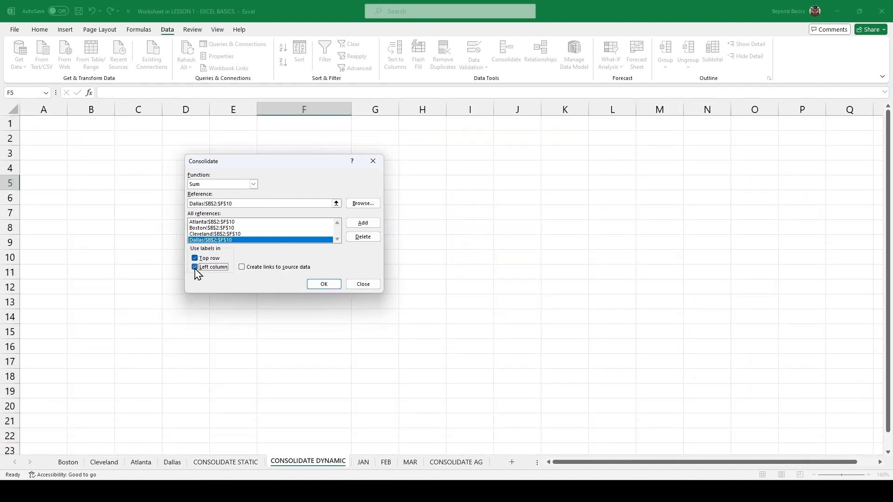
{"action": "left_click", "coordinate": [242, 269]}
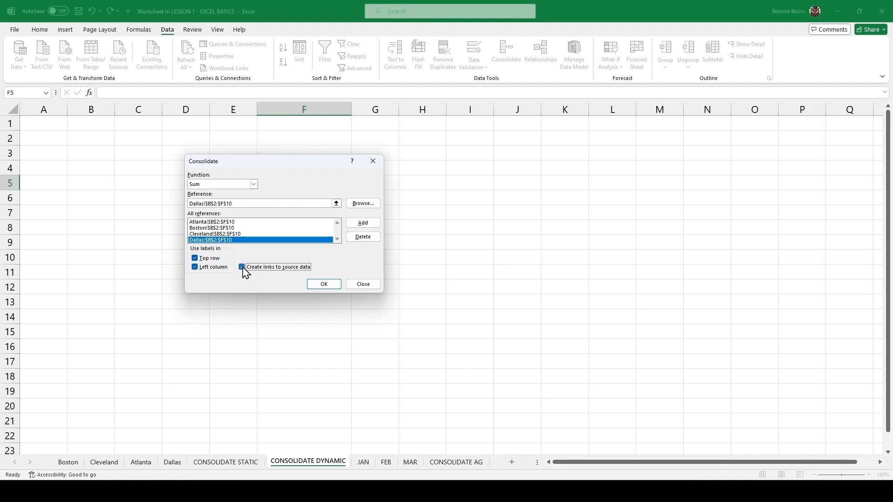
{"action": "left_click", "coordinate": [324, 285]}
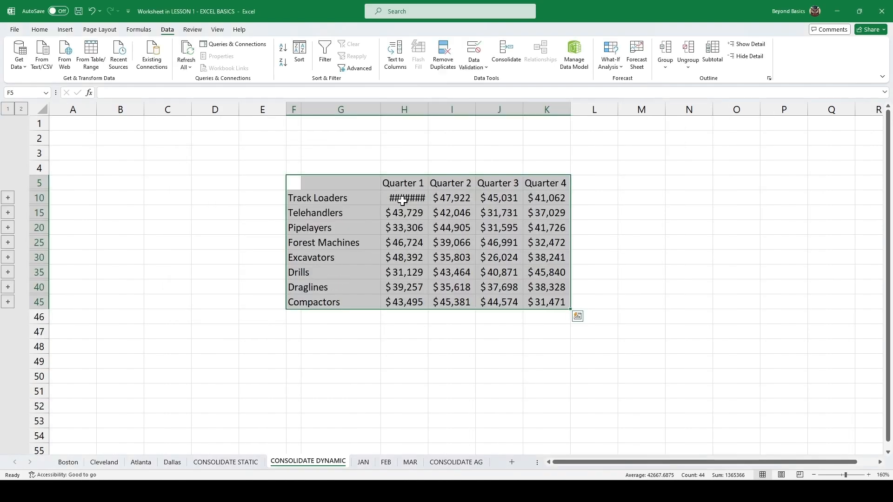
{"action": "left_click", "coordinate": [403, 201]}
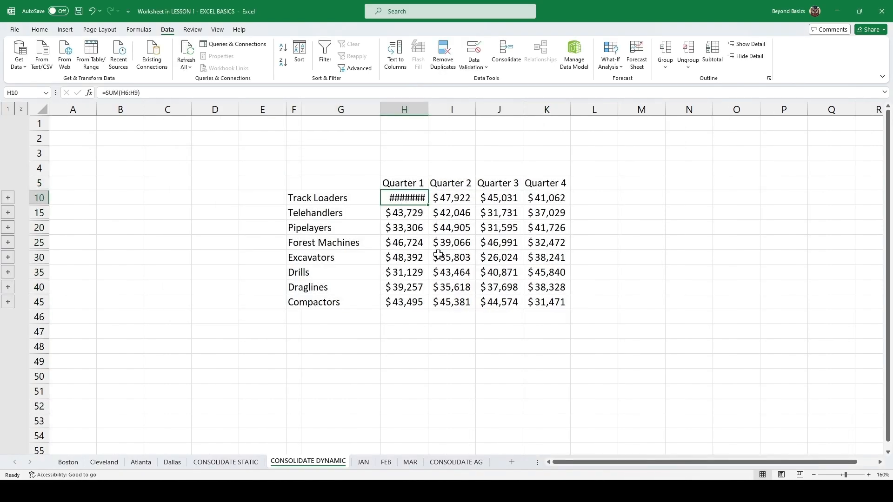
Set Track Loaders for Quarter 1 on the Dallas sheet to 25000 and compare the static and dynamic consolidations
{"action": "left_click", "coordinate": [180, 465]}
{"action": "left_click", "coordinate": [226, 165]}
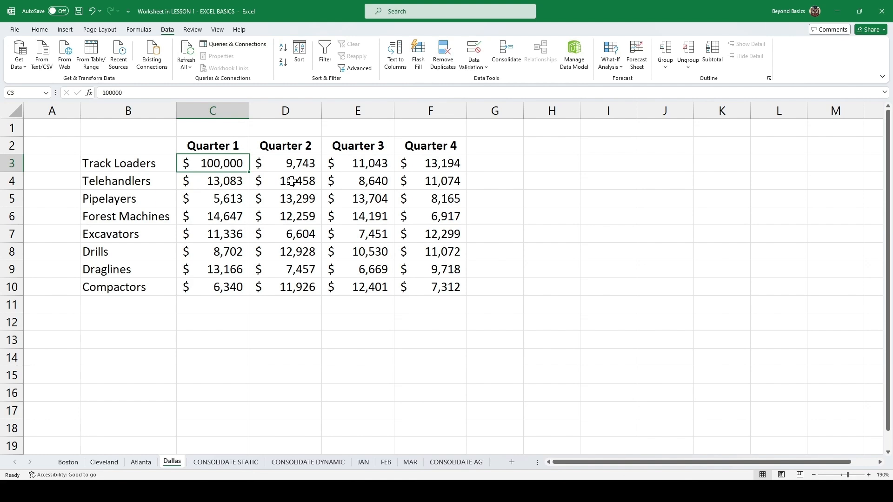
{"action": "type", "text": "25"}
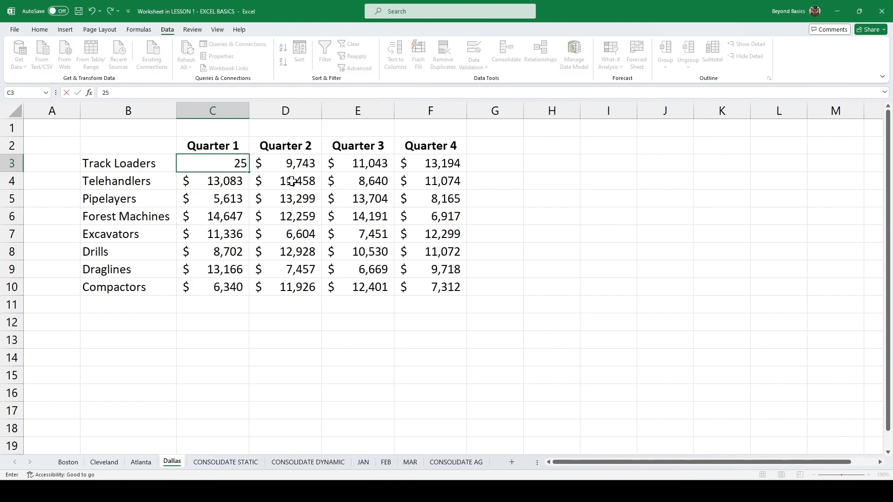
{"action": "type", "text": "000"}
{"action": "key", "text": "Return"}
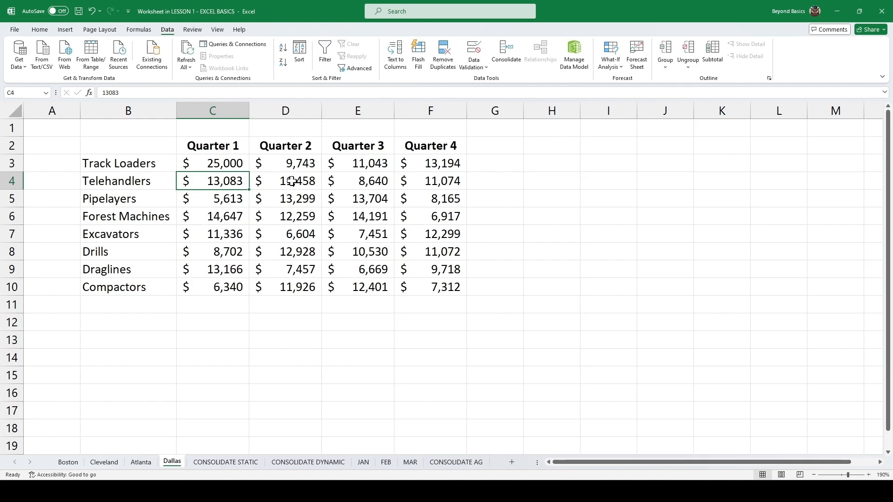
{"action": "left_click", "coordinate": [227, 463]}
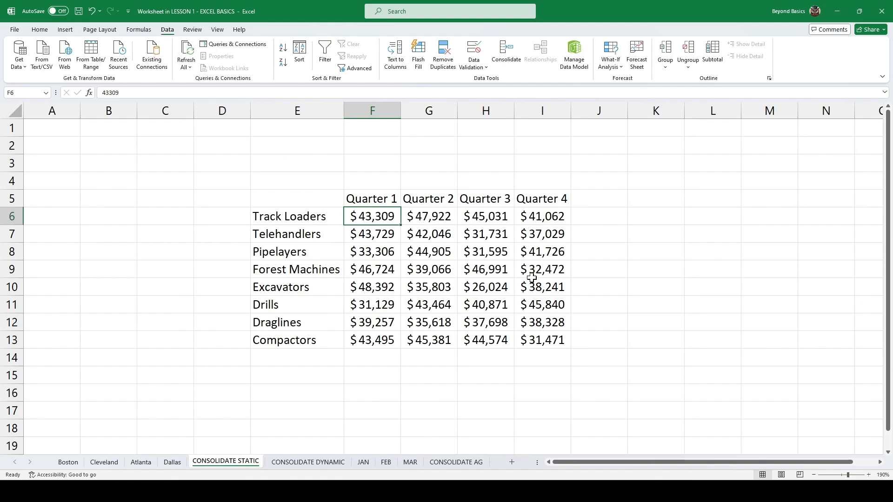
{"action": "left_click", "coordinate": [294, 463]}
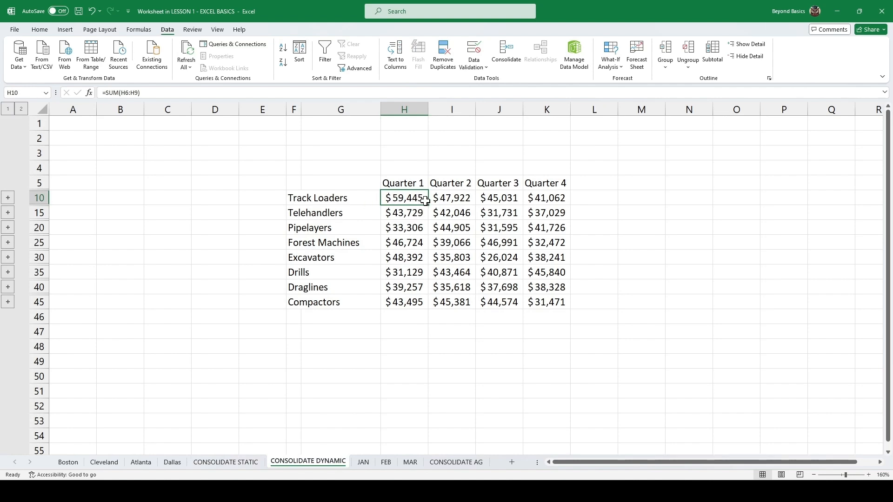
Set Track Loaders for Quarter 1 on the Dallas sheet to 10000 and check its total on CONSOLIDATE DYNAMIC
{"action": "left_click", "coordinate": [172, 462]}
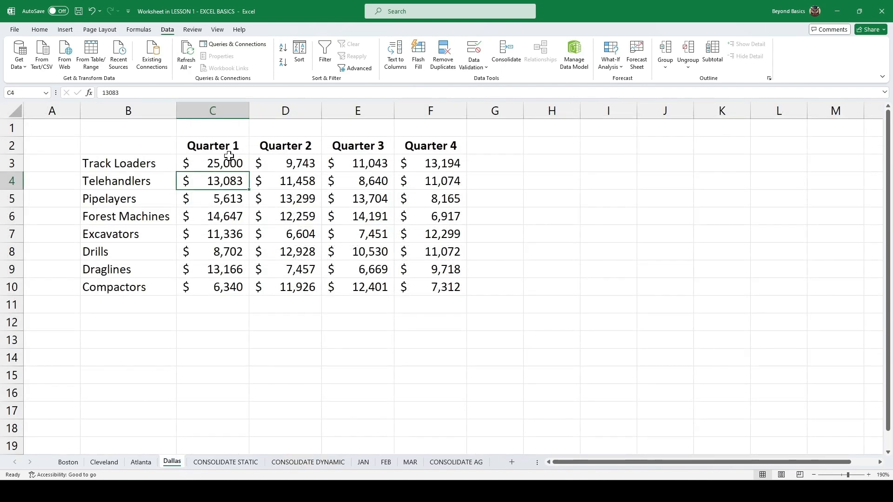
{"action": "left_click", "coordinate": [244, 164]}
{"action": "type", "text": "10000"}
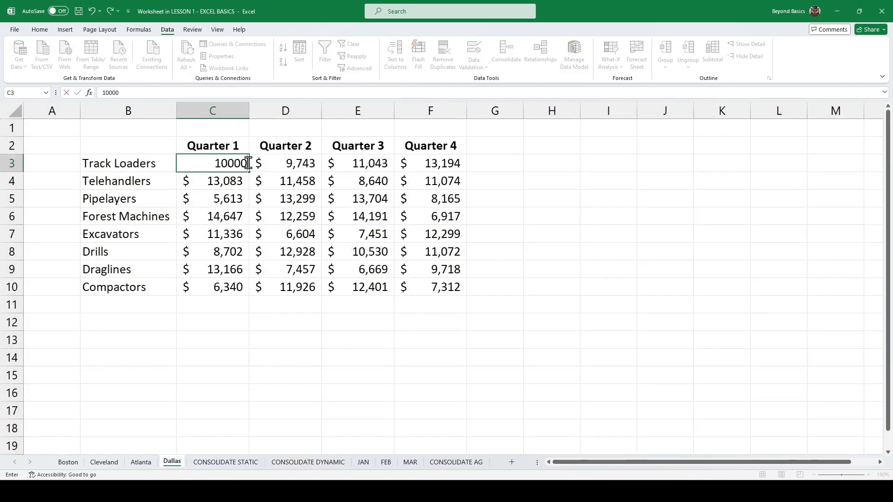
{"action": "key", "text": "Return"}
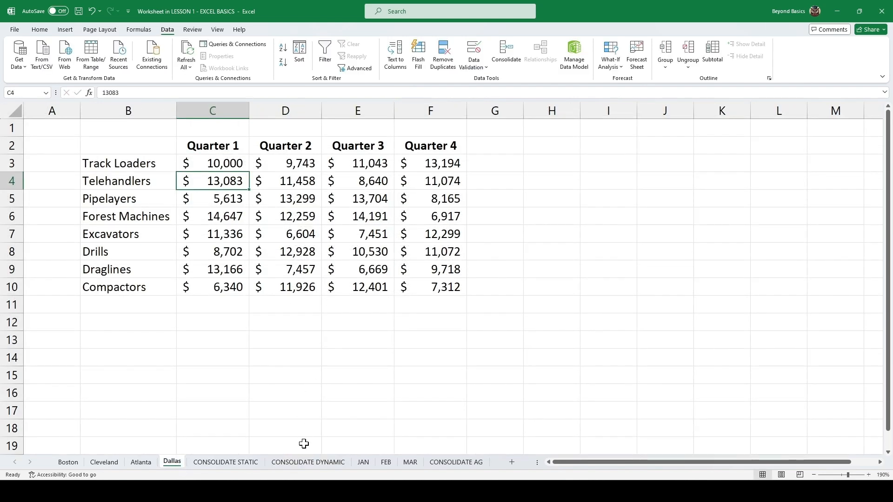
{"action": "left_click", "coordinate": [307, 462]}
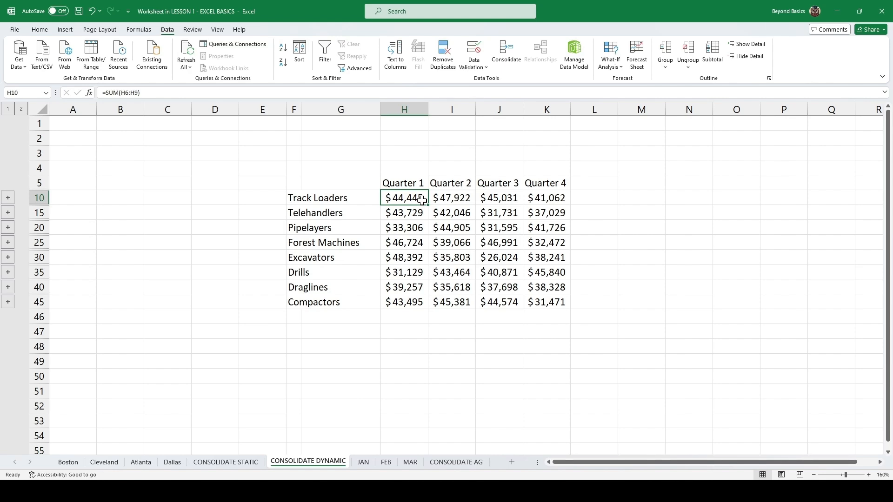
Compare the employee names and total sales lists on the JAN, FEB and MAR sheets
{"action": "left_click", "coordinate": [364, 464]}
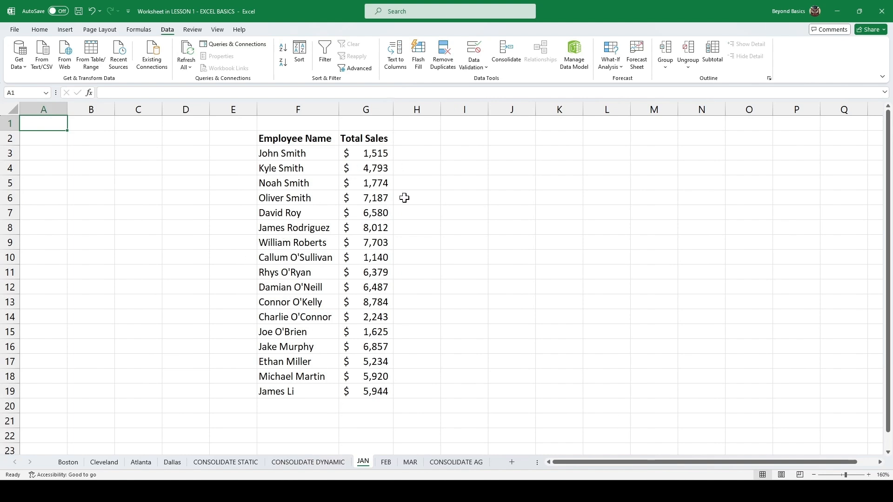
{"action": "left_click", "coordinate": [387, 465]}
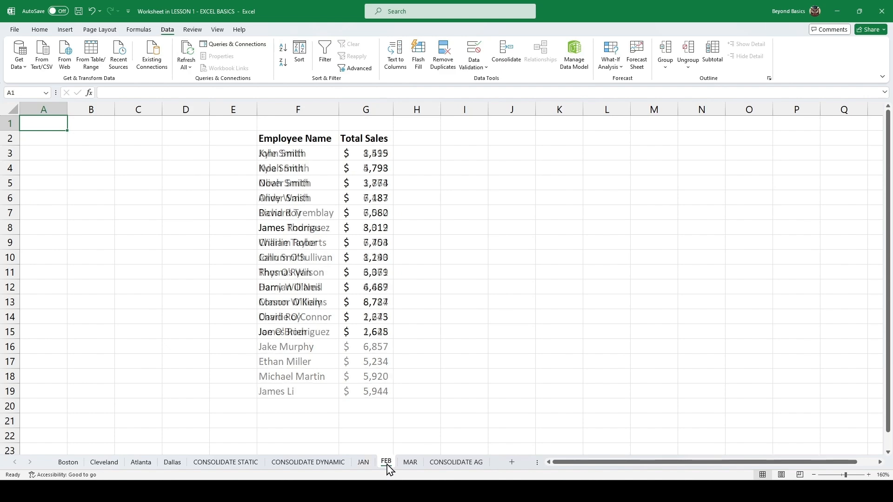
{"action": "left_click", "coordinate": [410, 464]}
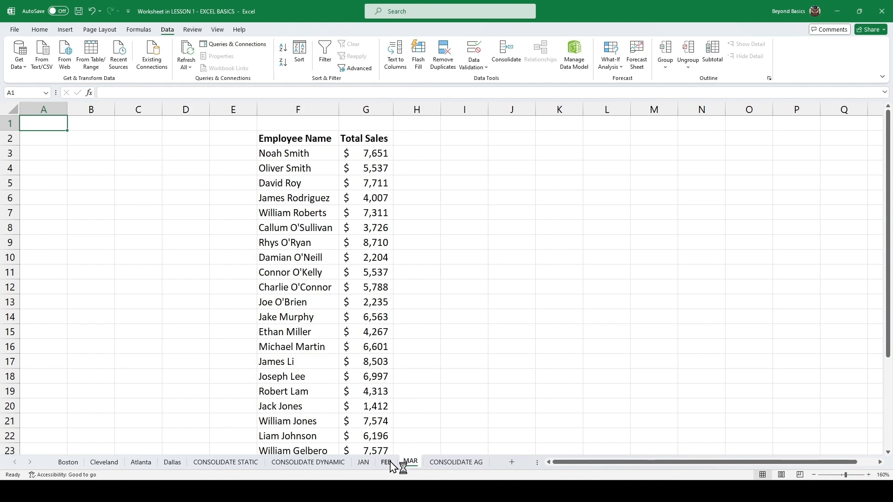
{"action": "left_click", "coordinate": [387, 462]}
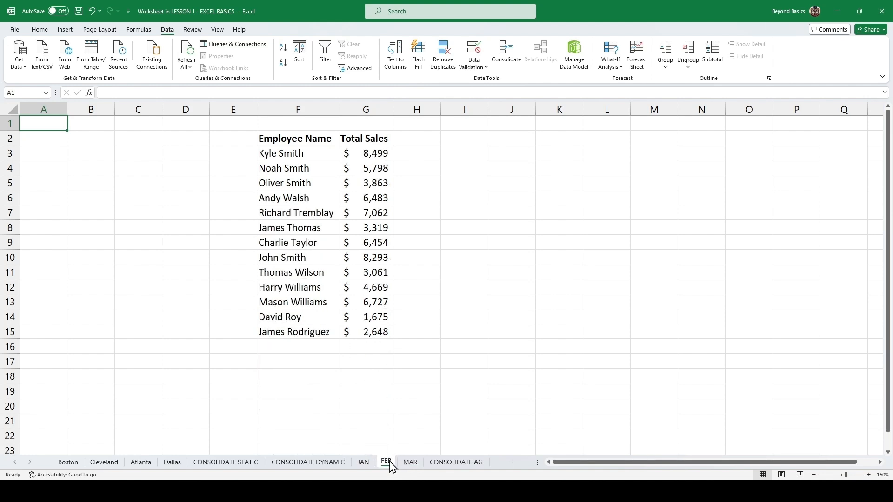
{"action": "left_click", "coordinate": [363, 464]}
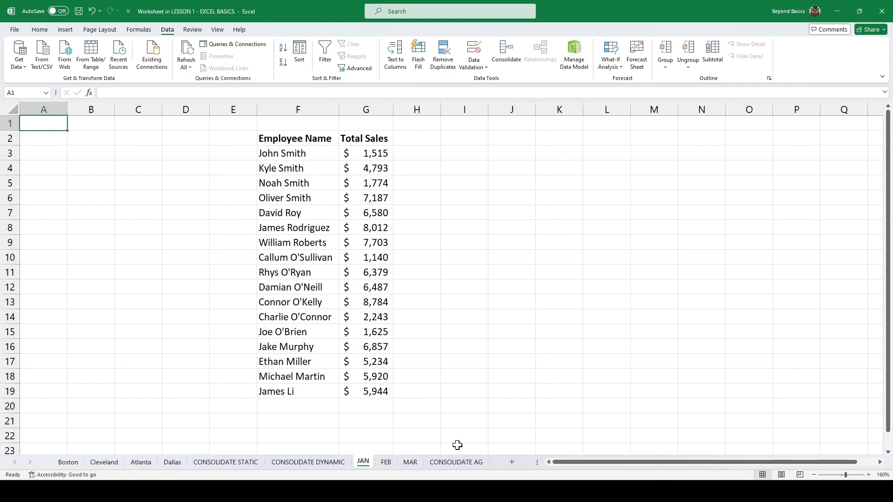
Start a Sum consolidation from cell F5 of the CONSOLIDATE AG sheet and add range F2:G19 from the JAN sheet as a reference
{"action": "left_click", "coordinate": [456, 463]}
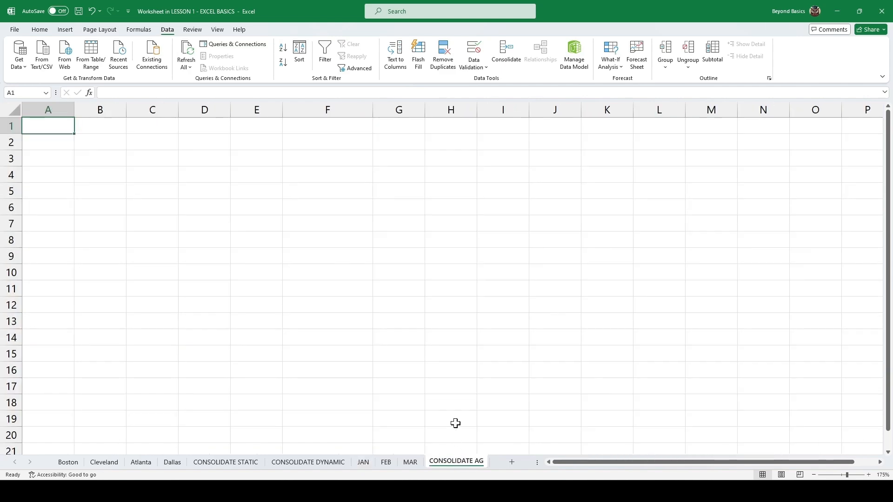
{"action": "left_click", "coordinate": [323, 187]}
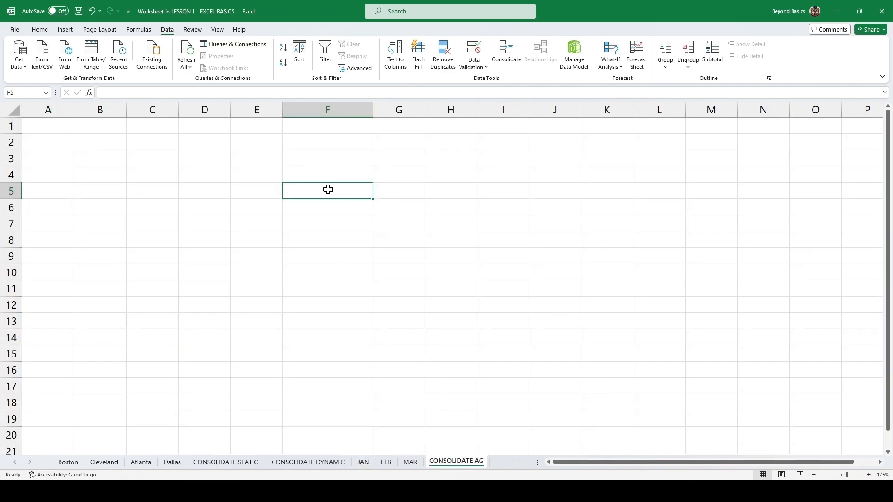
{"action": "left_click", "coordinate": [507, 53]}
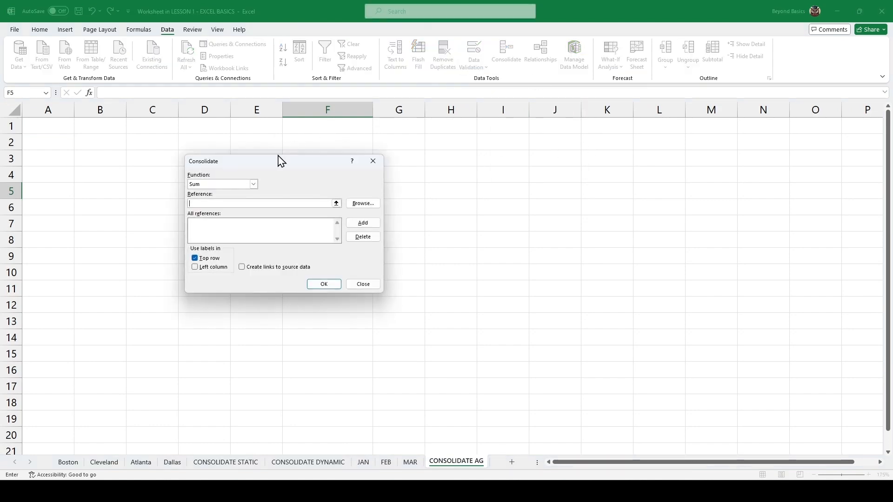
{"action": "left_click_drag", "start_coordinate": [282, 160], "coordinate": [496, 149]}
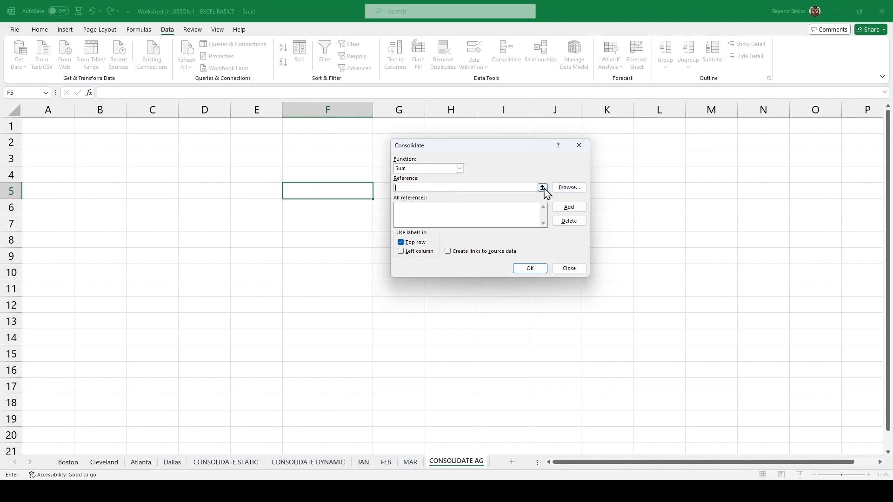
{"action": "left_click", "coordinate": [543, 188]}
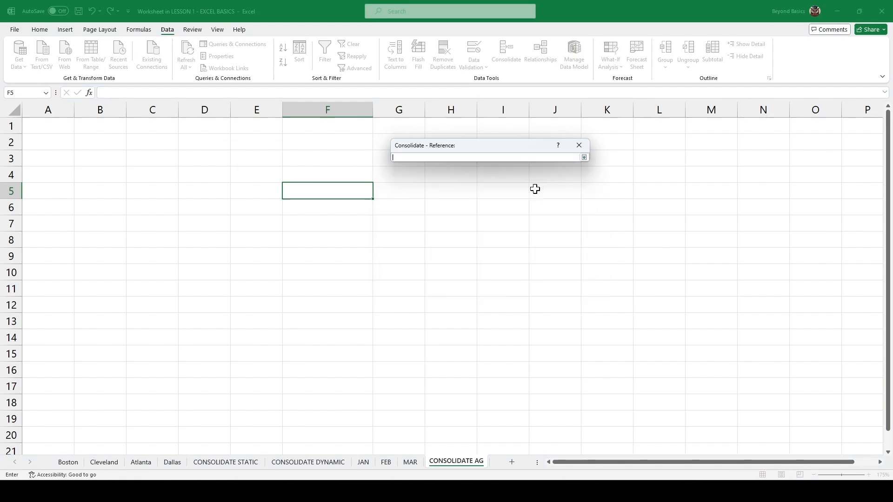
{"action": "left_click", "coordinate": [365, 463]}
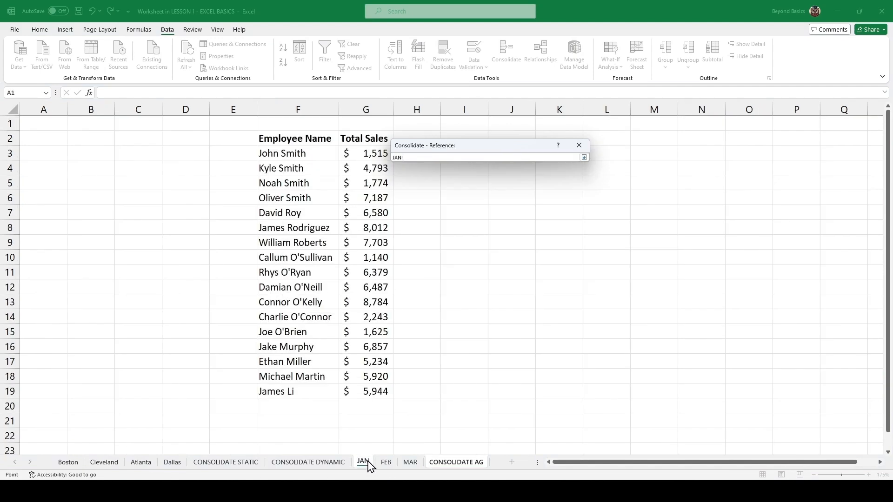
{"action": "left_click", "coordinate": [319, 223]}
{"action": "key", "text": "ctrl+a"}
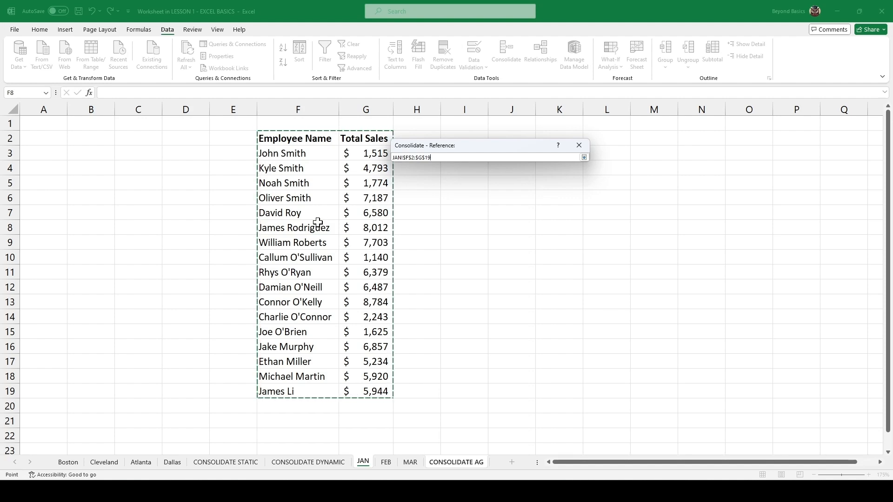
{"action": "left_click", "coordinate": [584, 157]}
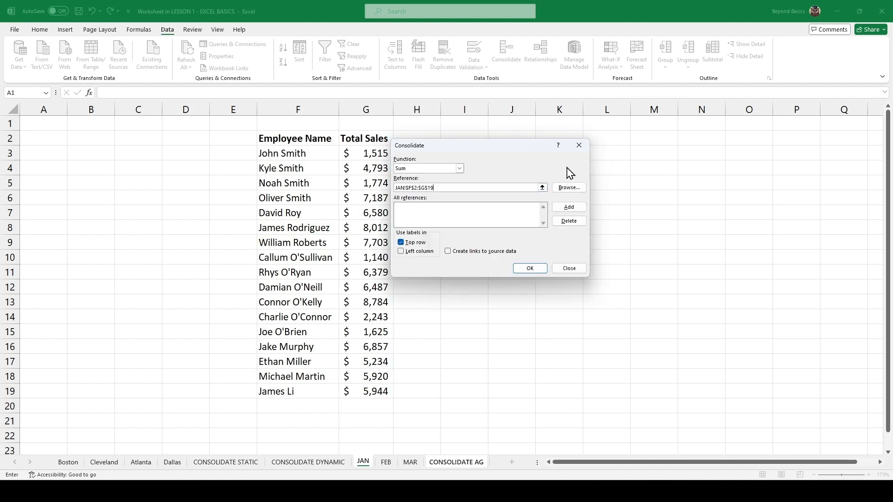
{"action": "left_click", "coordinate": [572, 210]}
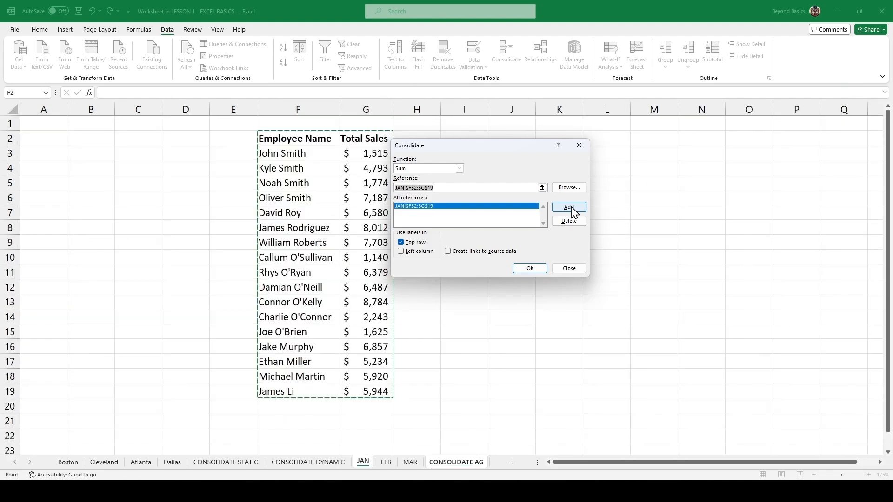
Add FEB range F2:G15 and MAR range F2:G30 to the consolidation's references
{"action": "left_click", "coordinate": [386, 462]}
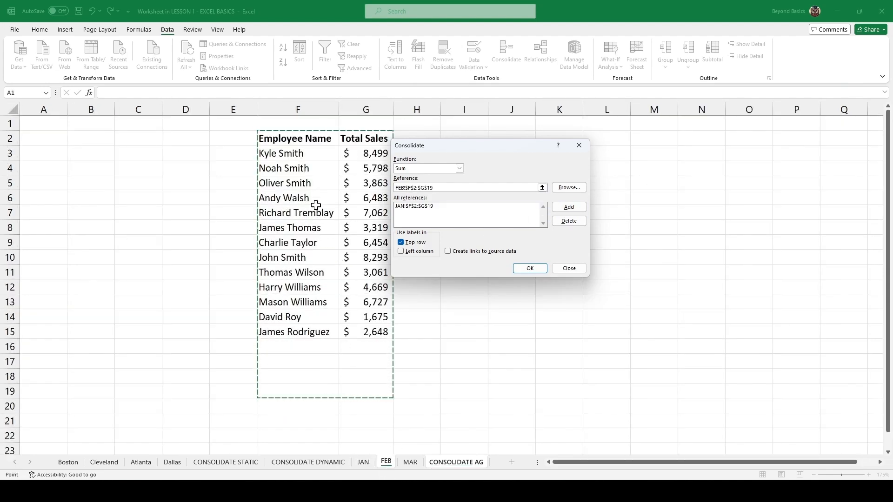
{"action": "left_click", "coordinate": [311, 192]}
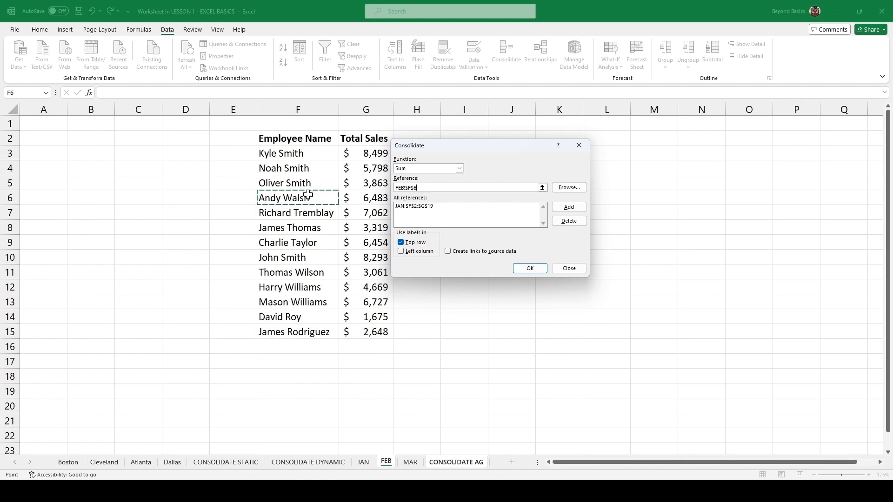
{"action": "key", "text": "ctrl+a"}
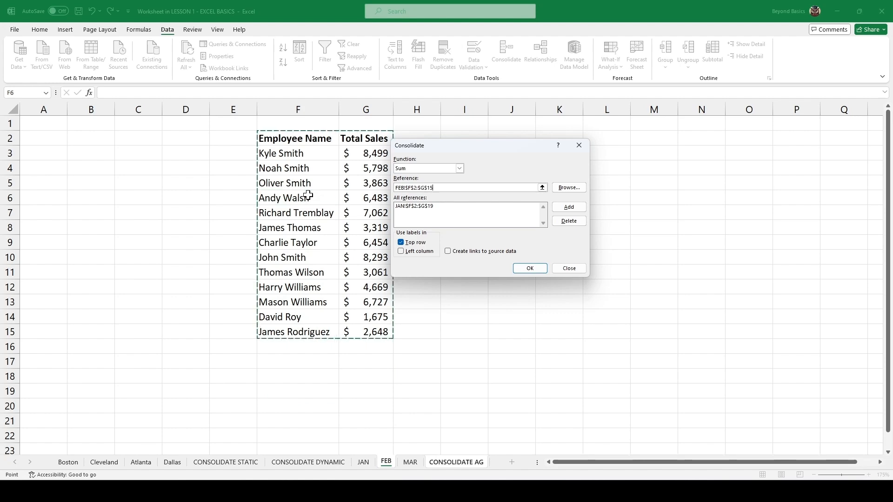
{"action": "left_click", "coordinate": [569, 209]}
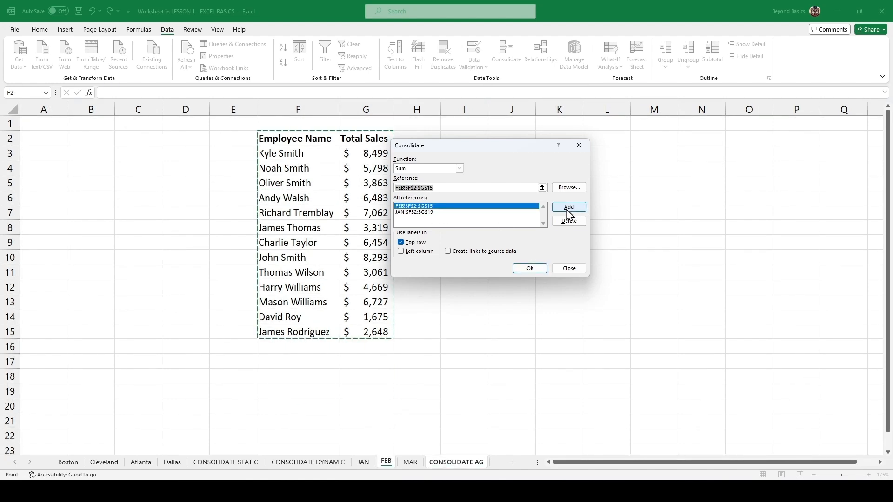
{"action": "left_click", "coordinate": [411, 462]}
{"action": "left_click", "coordinate": [320, 254]}
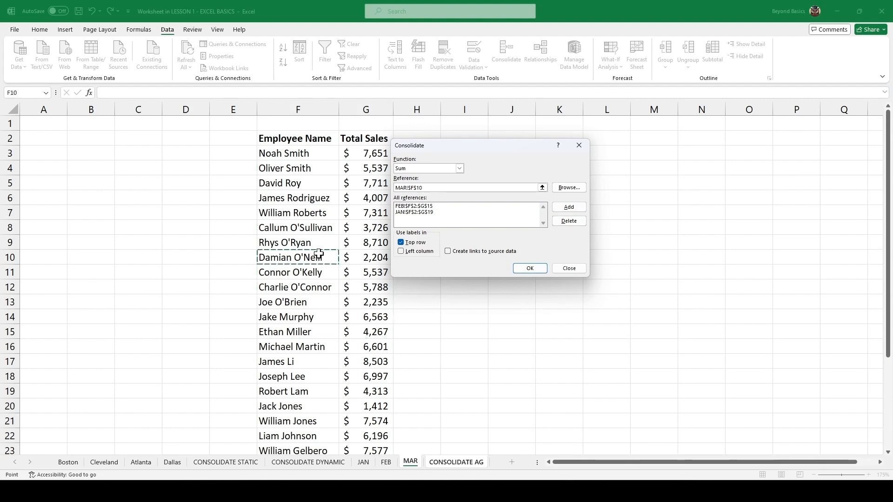
{"action": "key", "text": "ctrl+a"}
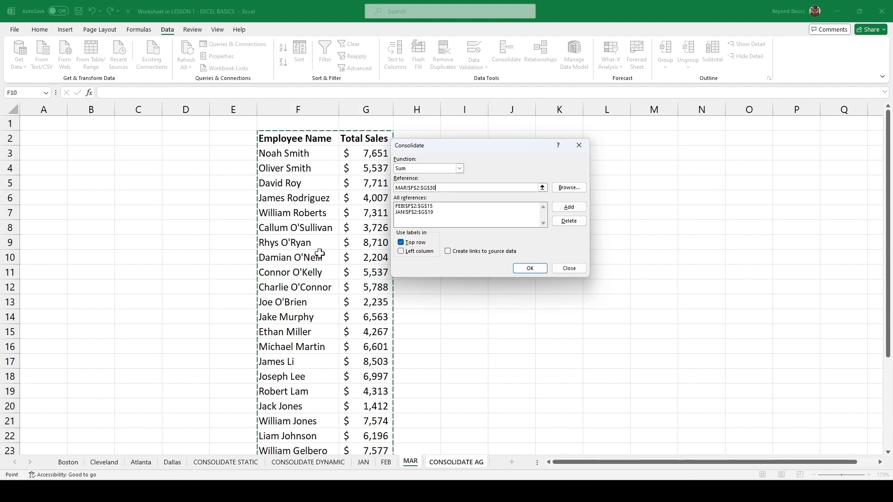
{"action": "left_click", "coordinate": [565, 209]}
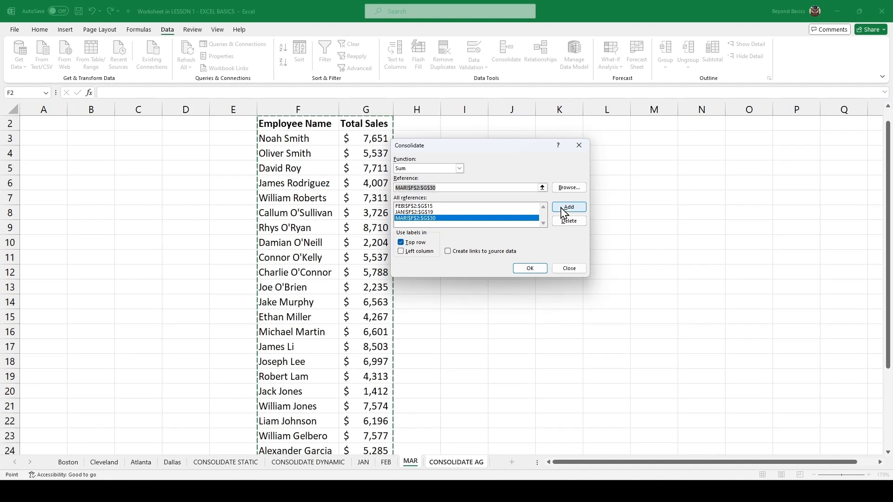
Create the monthly sales consolidation with left-column labels and review the combined employee list
{"action": "left_click", "coordinate": [402, 252]}
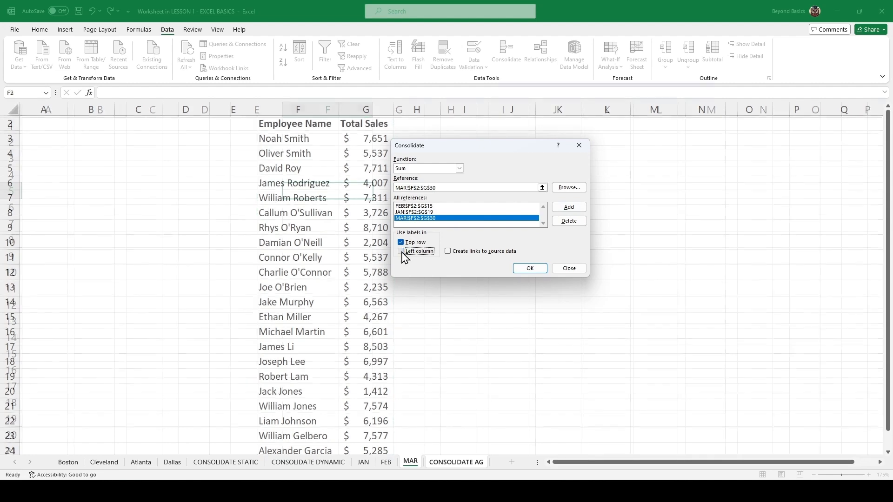
{"action": "left_click", "coordinate": [533, 268]}
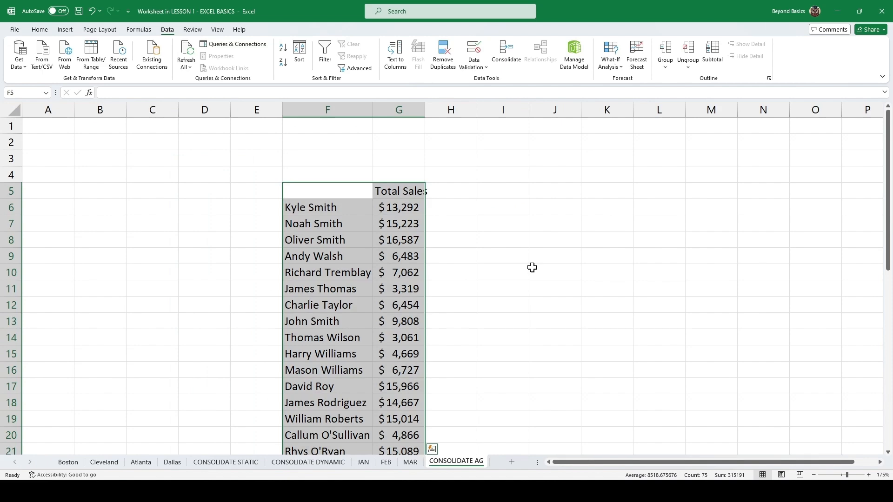
{"action": "left_click", "coordinate": [410, 242]}
{"action": "scroll", "coordinate": [402, 229], "scroll_direction": "down", "scroll_amount": 11}
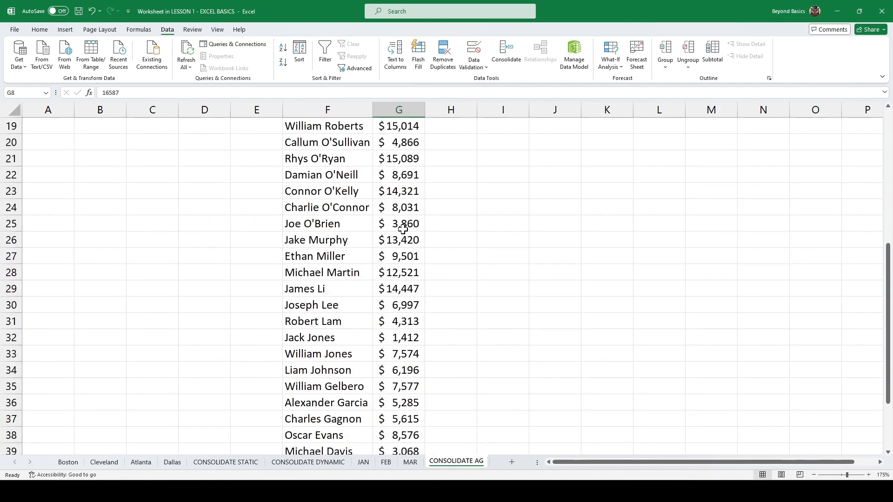
{"action": "scroll", "coordinate": [403, 229], "scroll_direction": "up", "scroll_amount": 10}
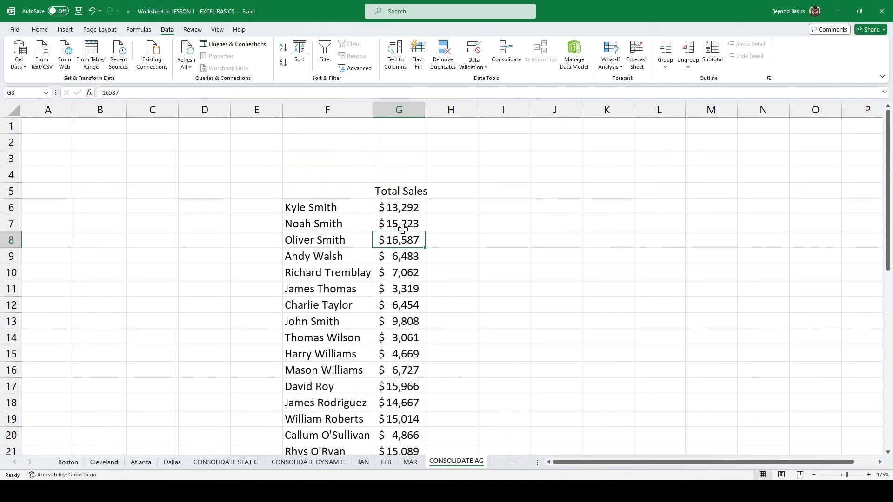
{"action": "scroll", "coordinate": [403, 229], "scroll_direction": "down", "scroll_amount": 3}
{"action": "scroll", "coordinate": [403, 229], "scroll_direction": "down", "scroll_amount": 3}
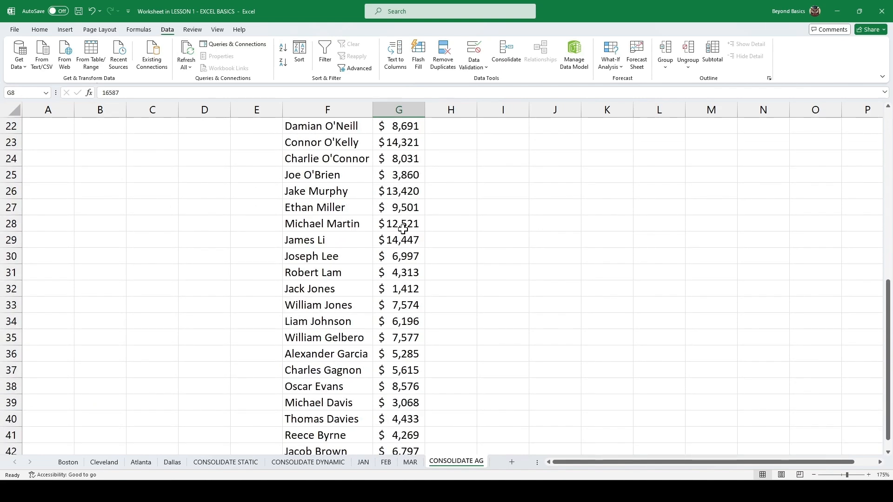
Review the consolidated employee sales list down to its last row and close the embedded worksheet
{"action": "scroll", "coordinate": [403, 229], "scroll_direction": "up", "scroll_amount": 3}
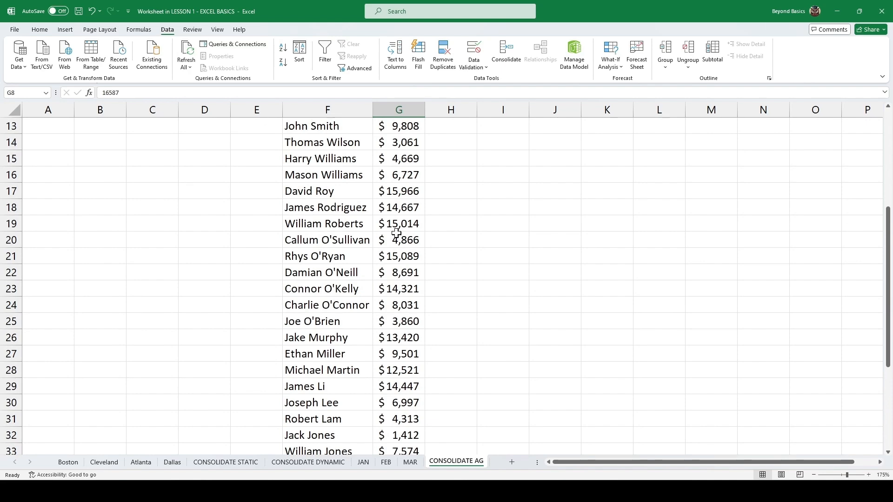
{"action": "scroll", "coordinate": [396, 232], "scroll_direction": "up", "scroll_amount": 2}
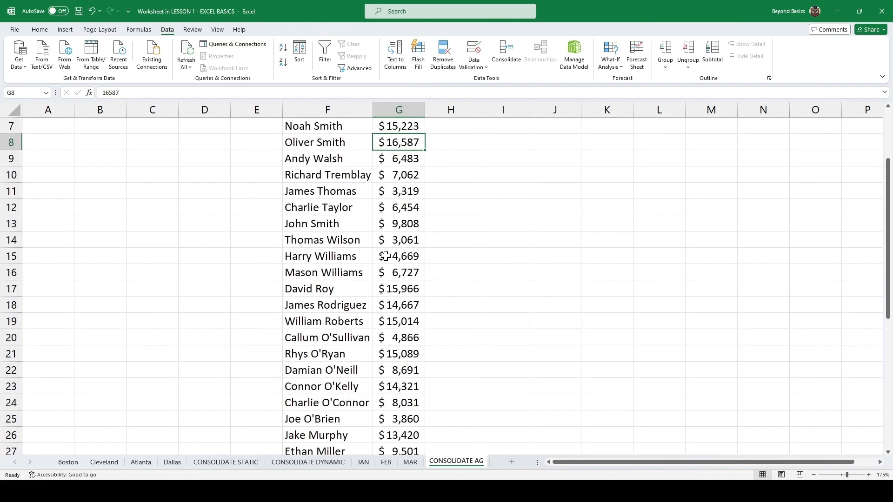
{"action": "scroll", "coordinate": [386, 253], "scroll_direction": "down", "scroll_amount": 2}
{"action": "scroll", "coordinate": [385, 256], "scroll_direction": "down", "scroll_amount": 4}
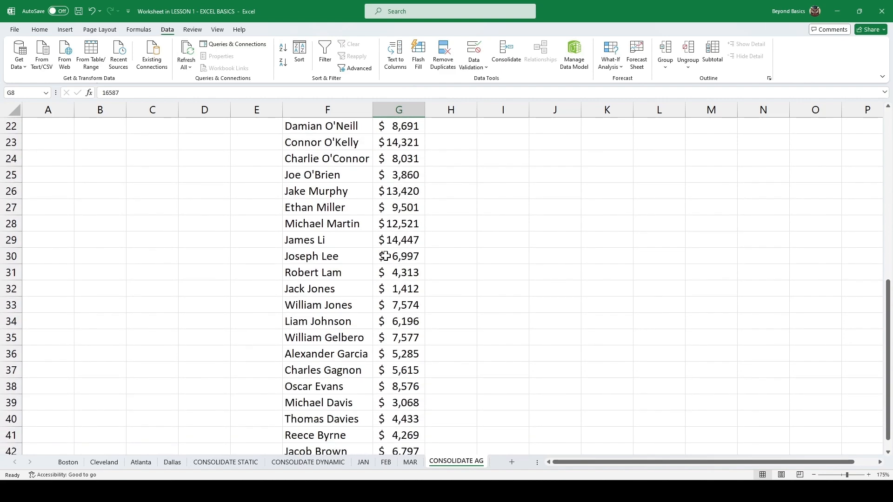
{"action": "scroll", "coordinate": [386, 256], "scroll_direction": "down", "scroll_amount": 2}
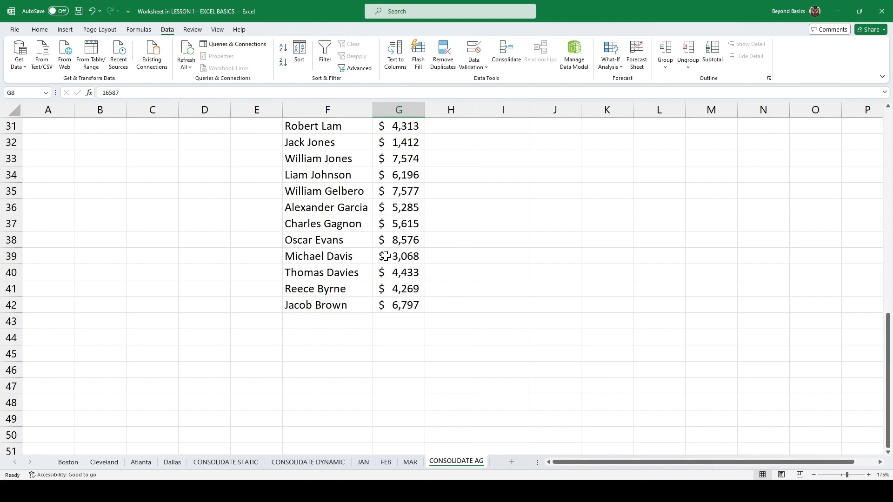
{"action": "key", "text": "ctrl+w"}
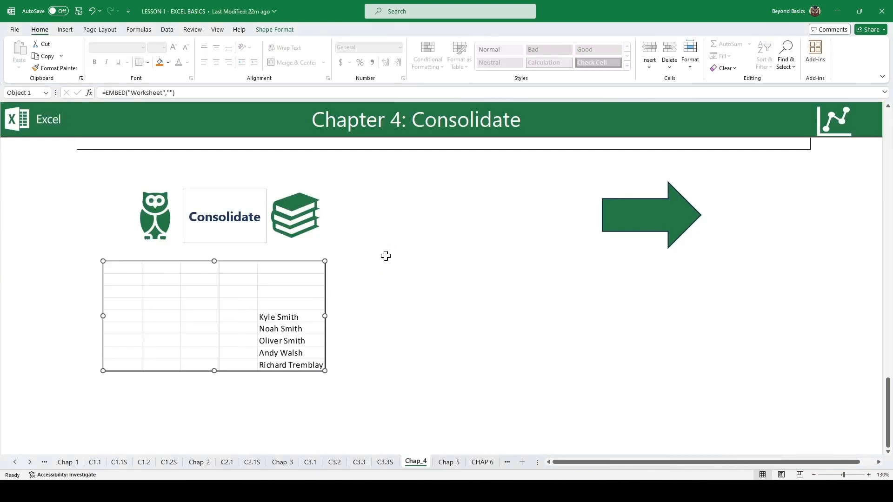
Go to Chapter 5, skim its overview of comments, zoom and window features, and open practice sheet C5.1
{"action": "left_click", "coordinate": [648, 222]}
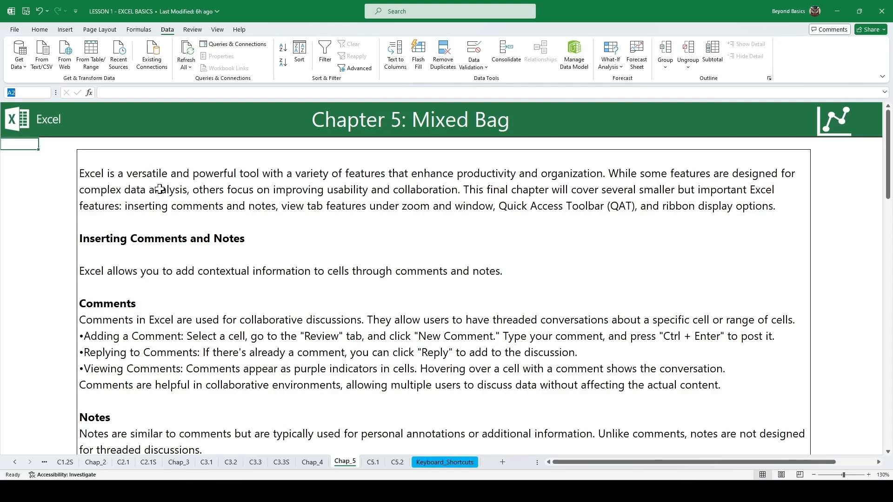
{"action": "scroll", "coordinate": [186, 200], "scroll_direction": "down", "scroll_amount": 5}
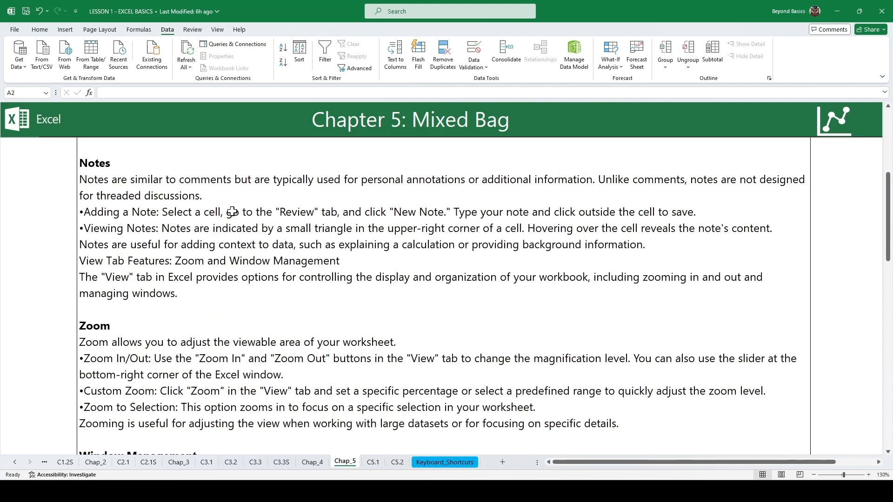
{"action": "scroll", "coordinate": [539, 265], "scroll_direction": "down", "scroll_amount": 15}
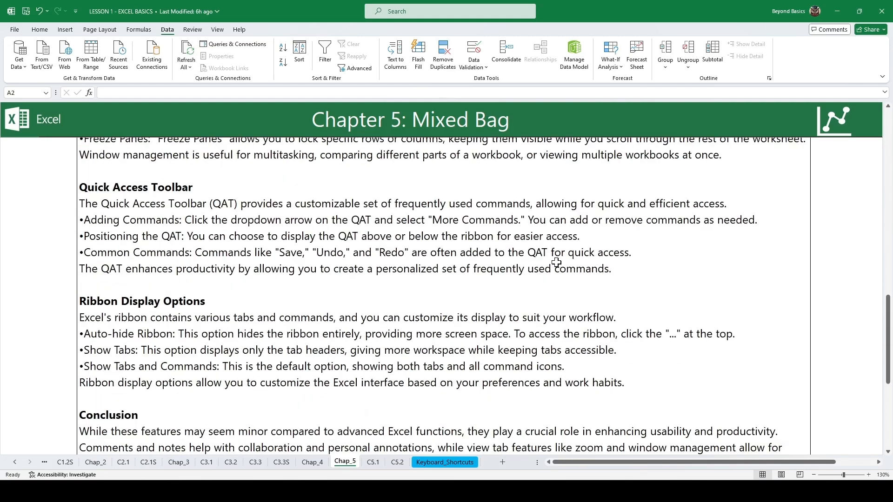
{"action": "scroll", "coordinate": [555, 262], "scroll_direction": "down", "scroll_amount": 3}
{"action": "left_click", "coordinate": [654, 323]}
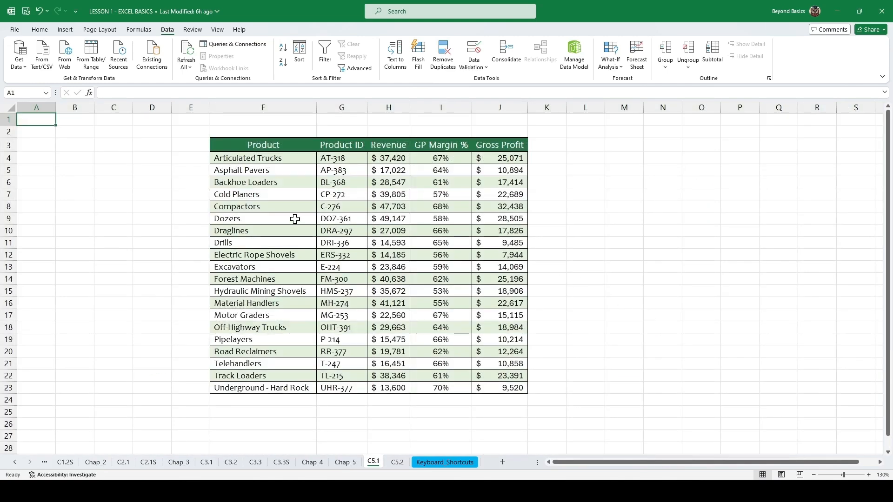
Set the Articulated Trucks revenue in cell H4 to 45000
{"action": "left_click", "coordinate": [390, 159]}
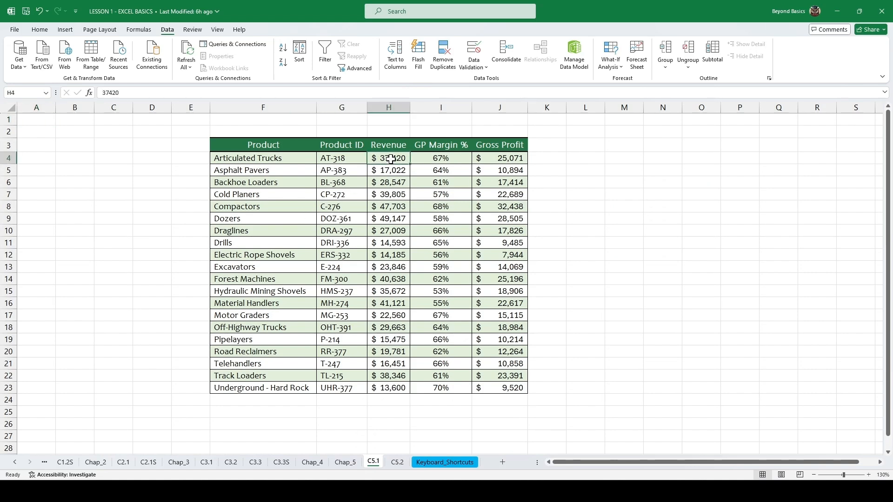
{"action": "type", "text": "45000"}
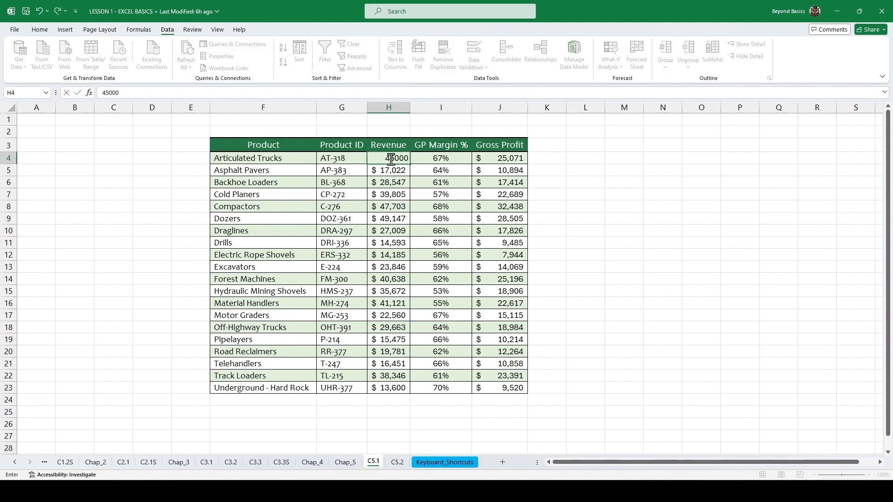
{"action": "key", "text": "ctrl+Return"}
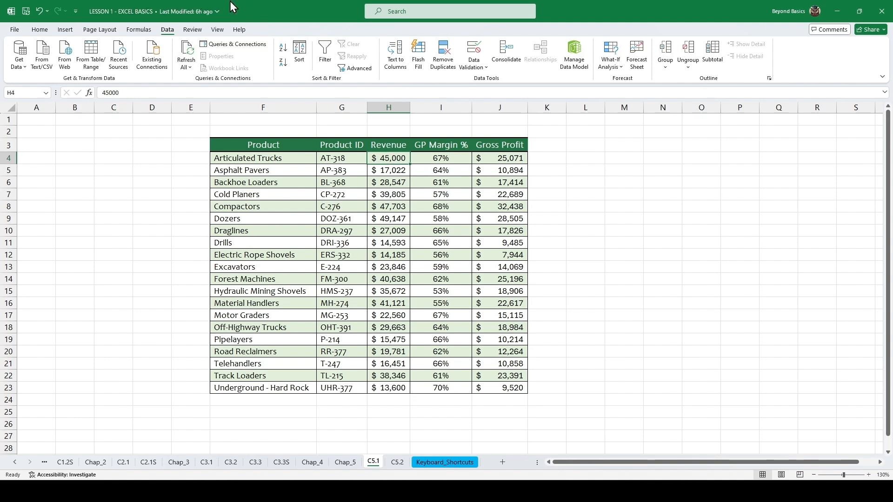
Add a note reading "includes interest" to the Articulated Trucks revenue cell H4
{"action": "left_click", "coordinate": [192, 30]}
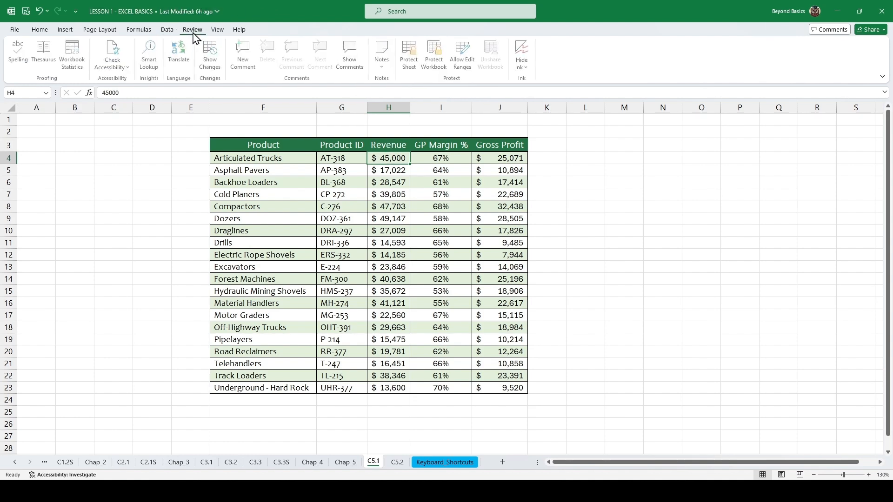
{"action": "left_click", "coordinate": [383, 62]}
{"action": "left_click", "coordinate": [412, 81]}
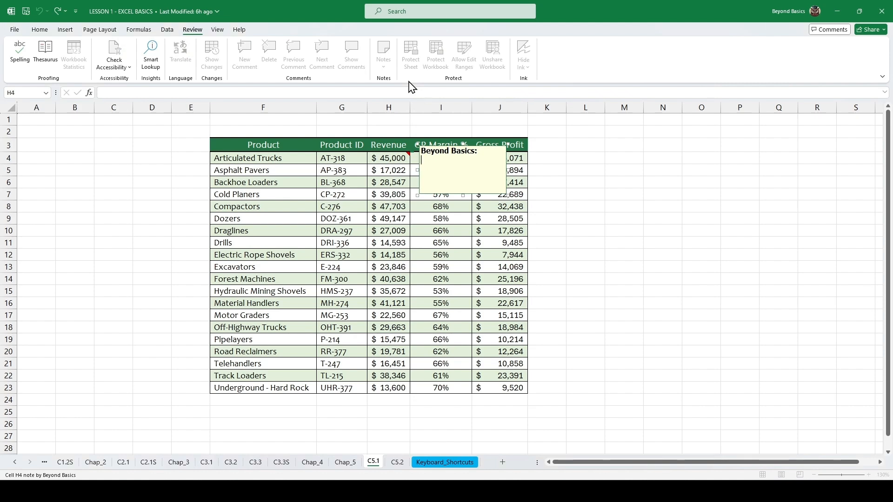
{"action": "type", "text": "includes interest"}
{"action": "left_click", "coordinate": [341, 198]}
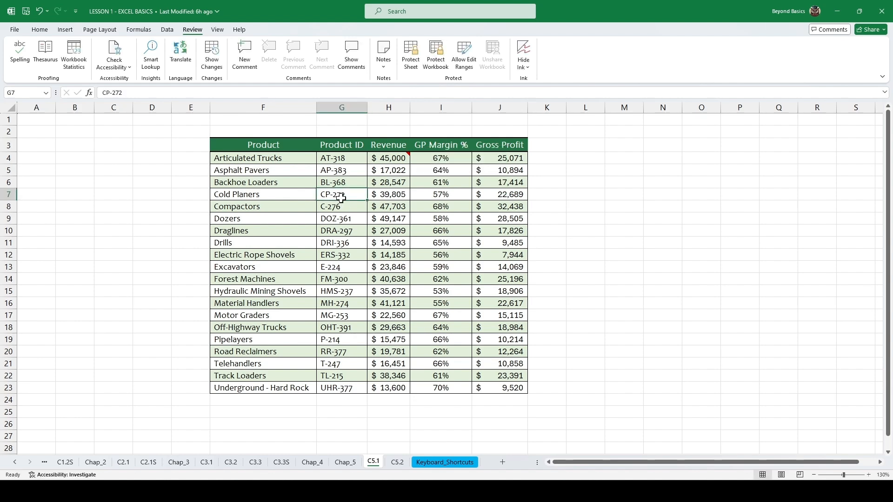
Post the comment "Please review this" on the Articulated Trucks product cell F4
{"action": "left_click", "coordinate": [292, 159]}
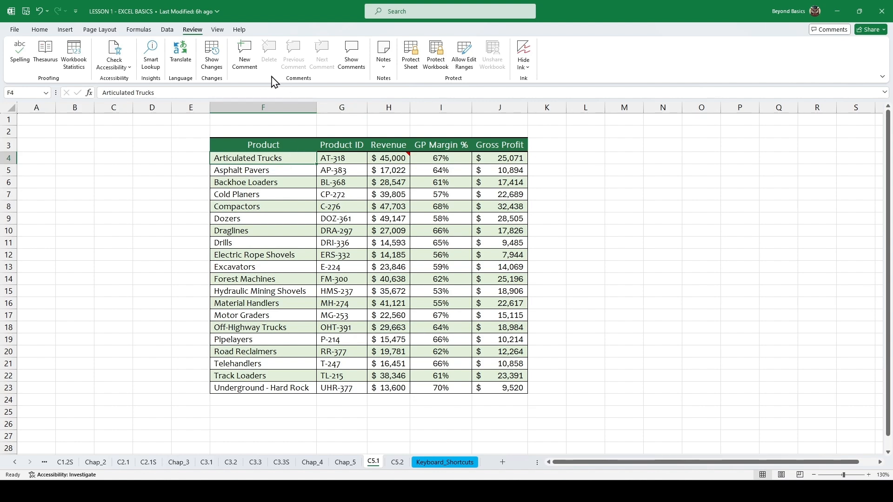
{"action": "left_click", "coordinate": [247, 61]}
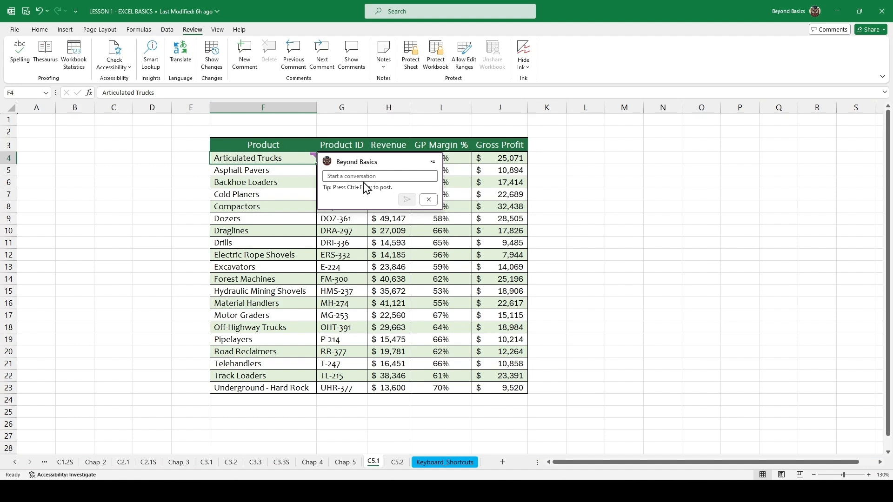
{"action": "type", "text": "please"}
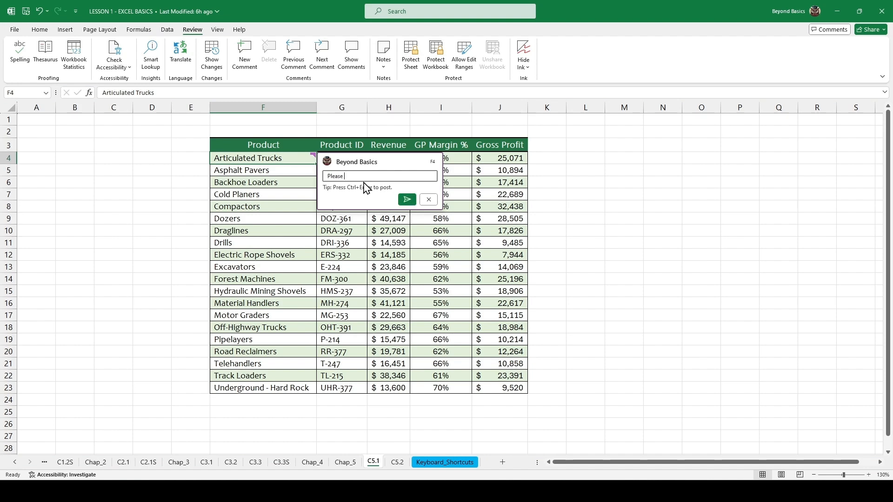
{"action": "type", "text": " review this"}
{"action": "key", "text": "ctrl+Return"}
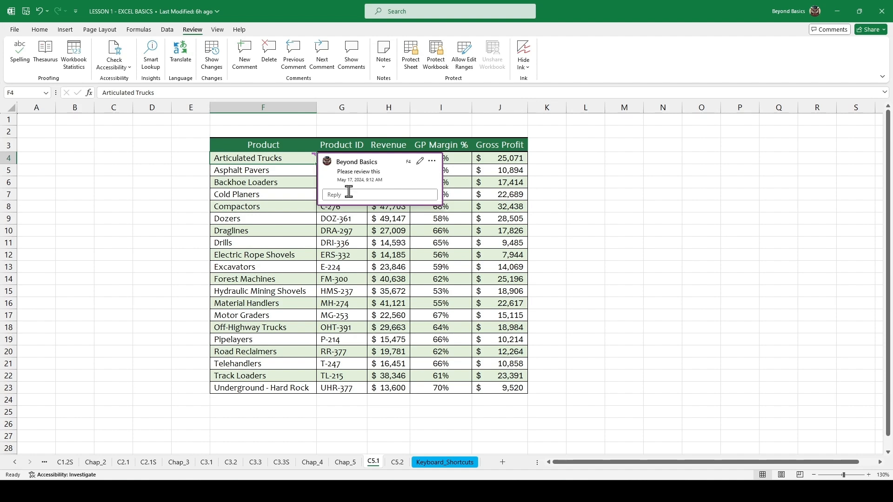
{"action": "left_click", "coordinate": [484, 251]}
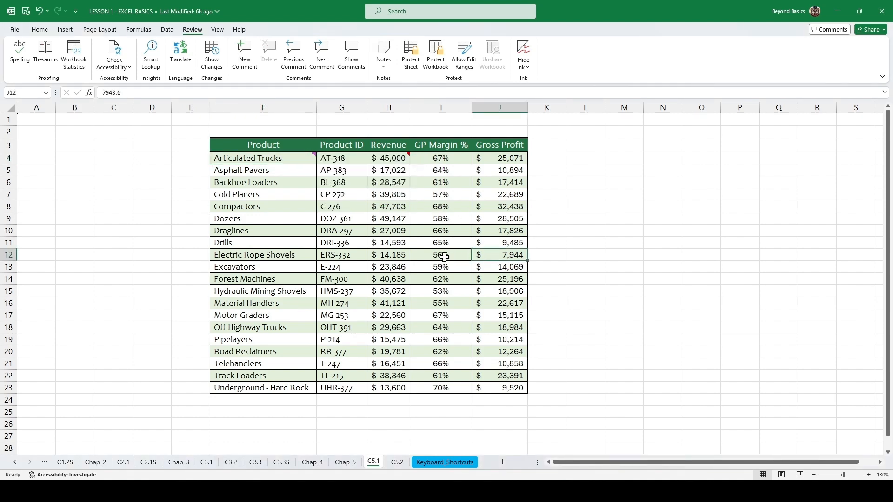
Select the whole product table and zoom the sheet to fit that selection
{"action": "left_click", "coordinate": [218, 29]}
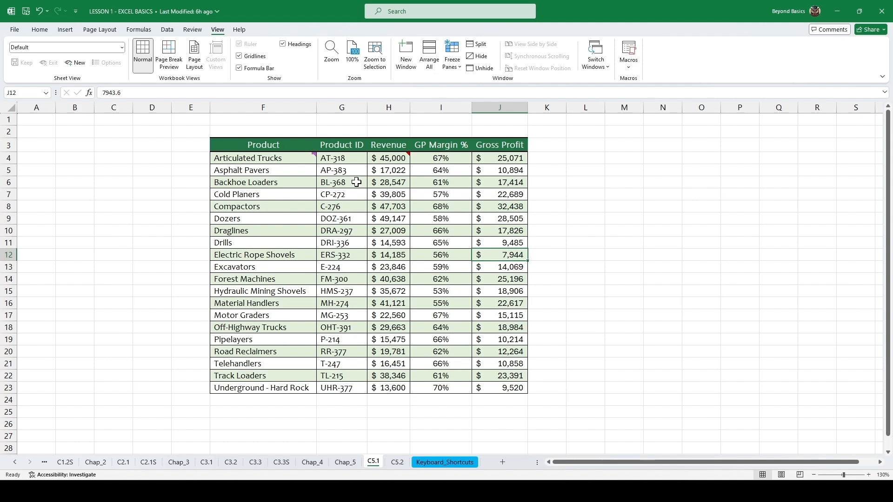
{"action": "left_click", "coordinate": [293, 169]}
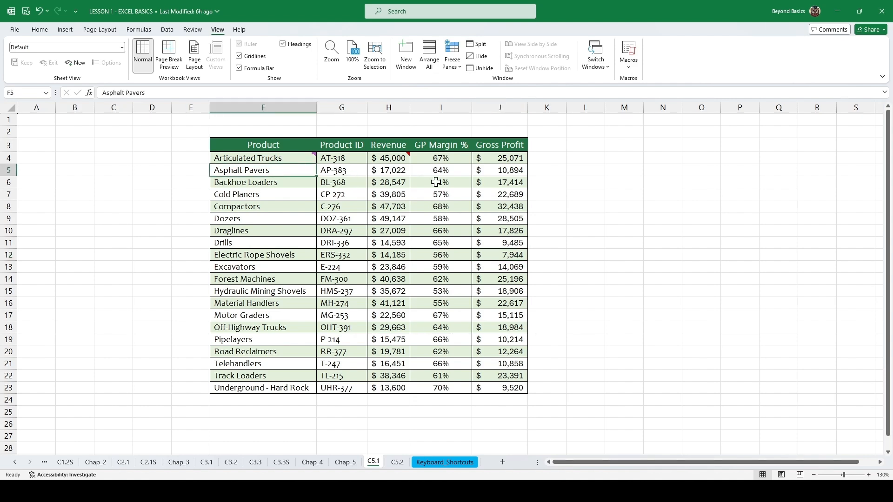
{"action": "key", "text": "ctrl+a"}
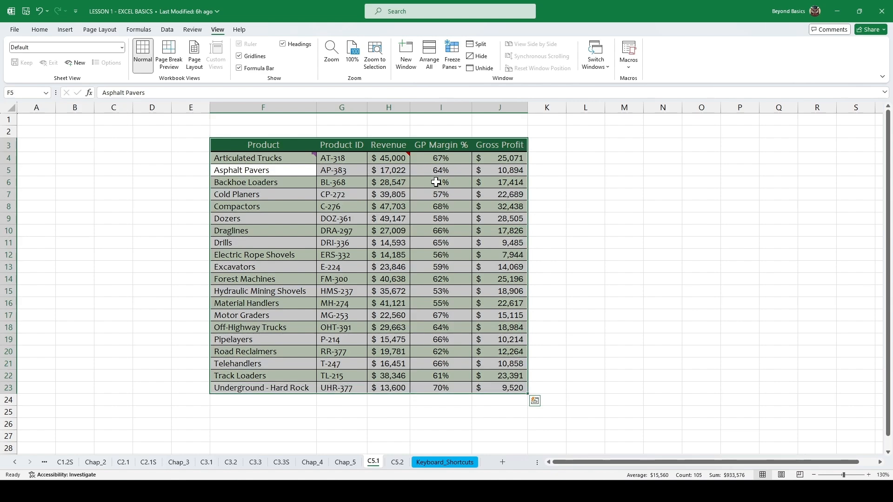
{"action": "left_click", "coordinate": [376, 60]}
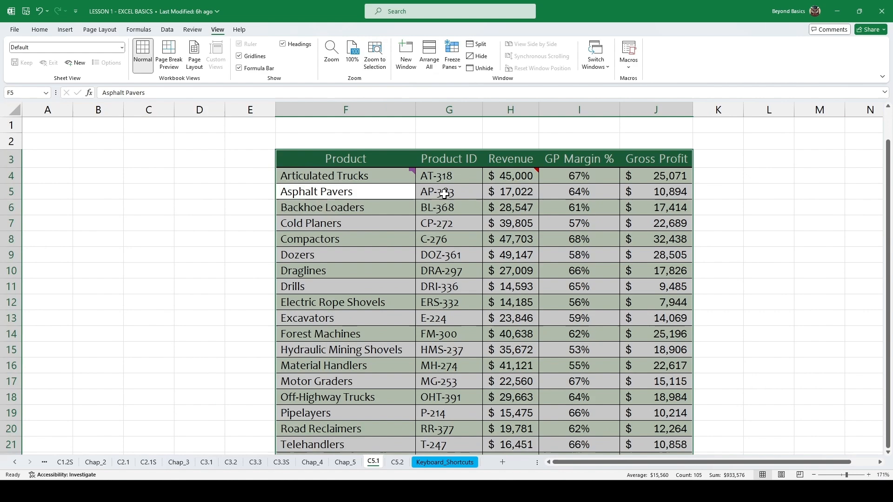
{"action": "scroll", "coordinate": [444, 194], "scroll_direction": "up", "scroll_amount": 1}
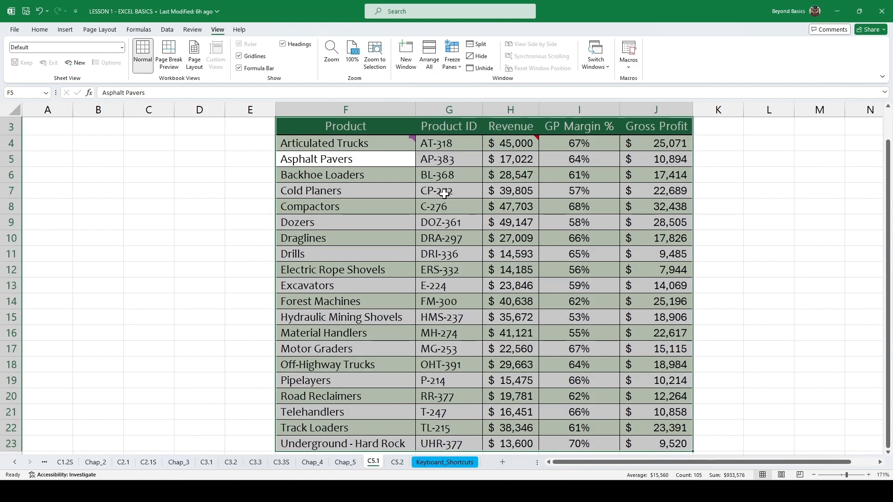
{"action": "left_click", "coordinate": [445, 194]}
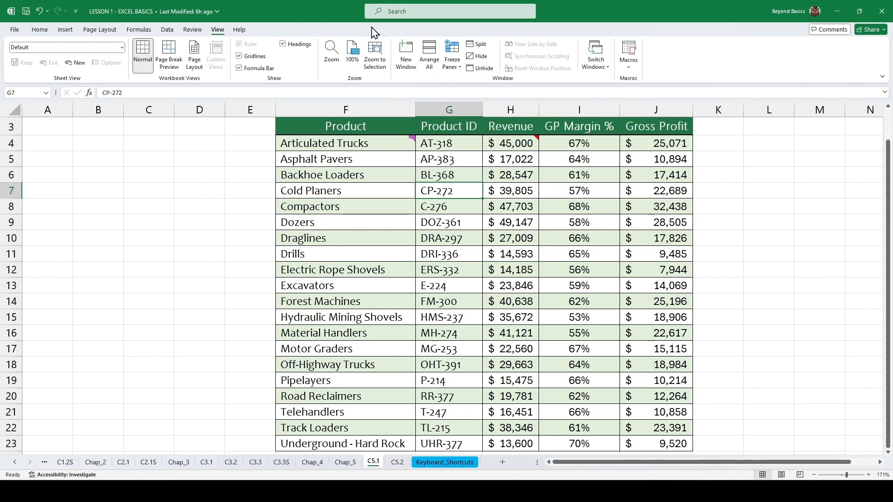
Reset the C5.1 sheet's zoom to 100% and raise its magnification to 200%
{"action": "left_click", "coordinate": [355, 55]}
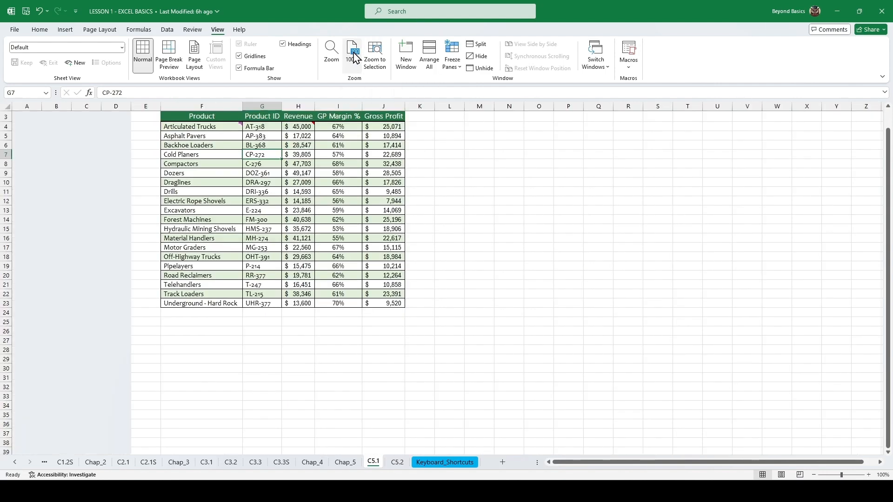
{"action": "left_click", "coordinate": [133, 182]}
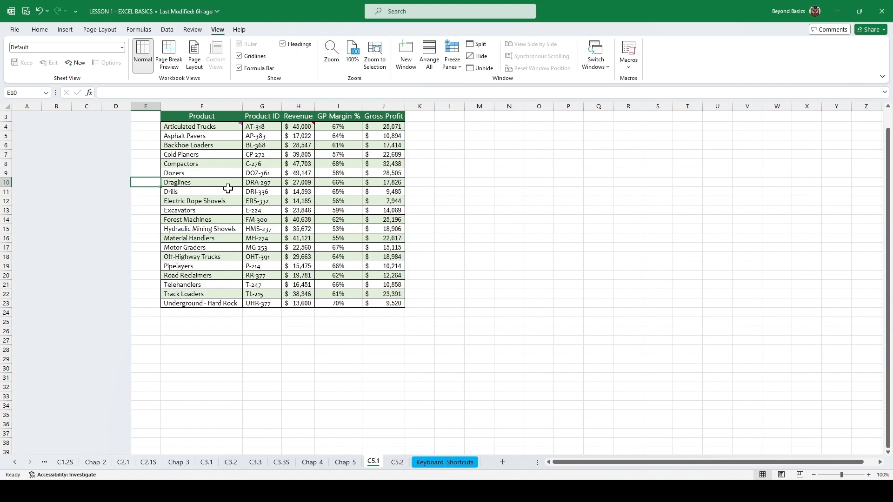
{"action": "left_click", "coordinate": [331, 57]}
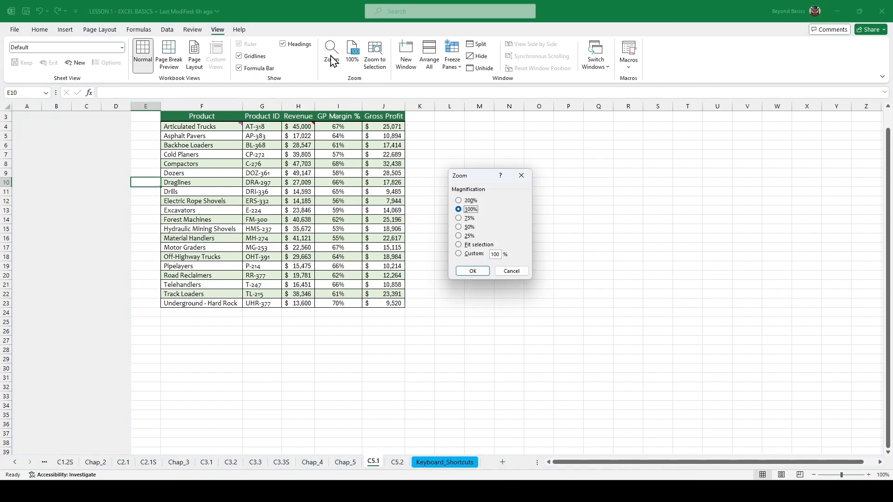
{"action": "left_click", "coordinate": [460, 200]}
{"action": "left_click", "coordinate": [473, 271]}
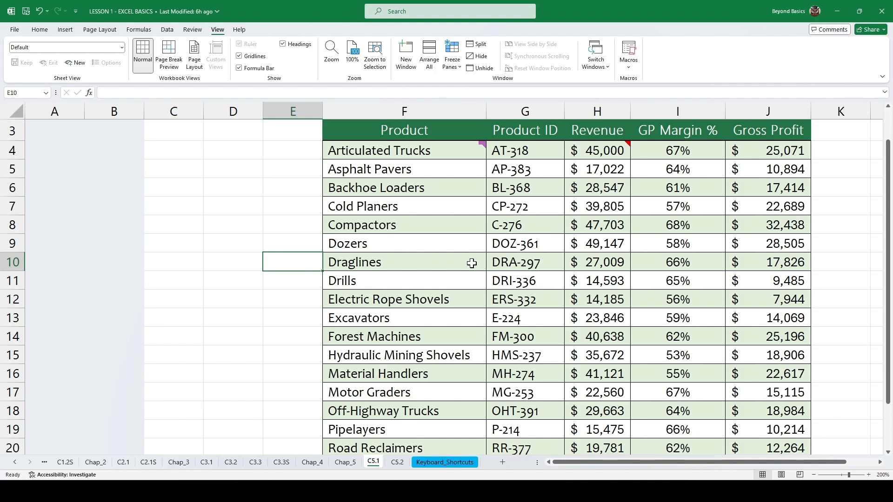
{"action": "scroll", "coordinate": [432, 233], "scroll_direction": "down", "scroll_amount": 6}
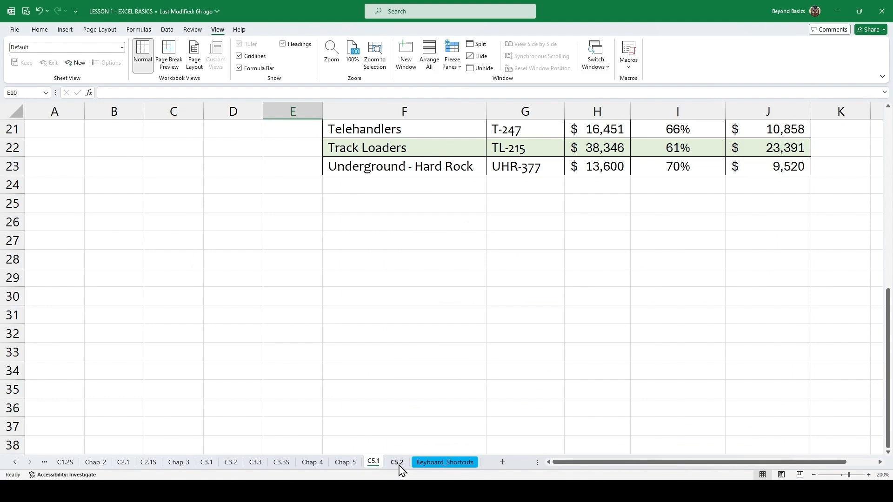
Open a second window of the workbook showing sheet C5.1 while the original window shows sheet C5.2
{"action": "left_click", "coordinate": [398, 465]}
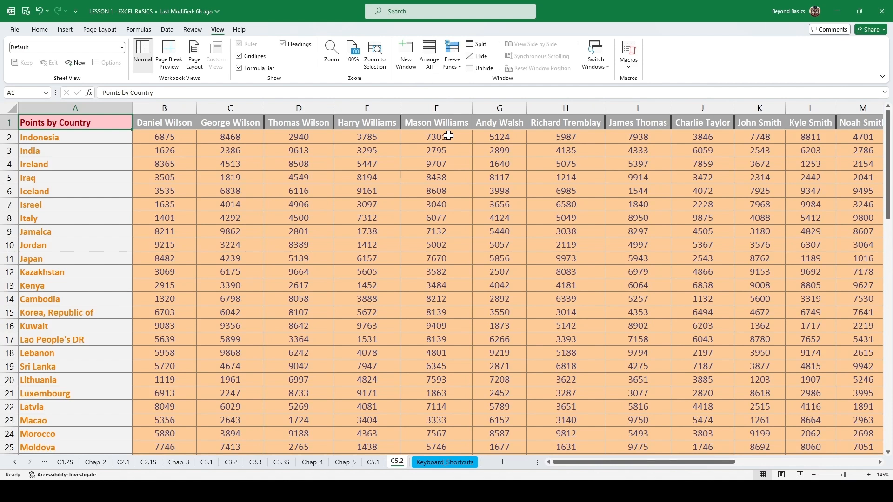
{"action": "left_click", "coordinate": [406, 55]}
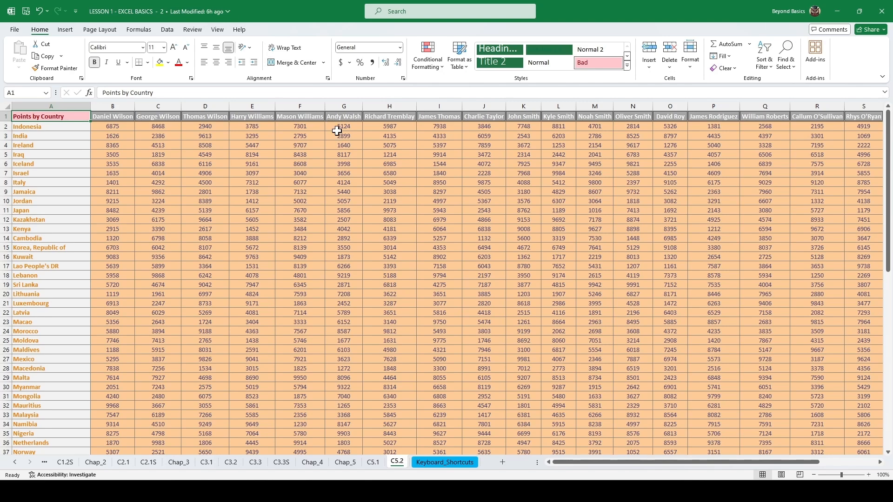
{"action": "left_click", "coordinate": [373, 464]}
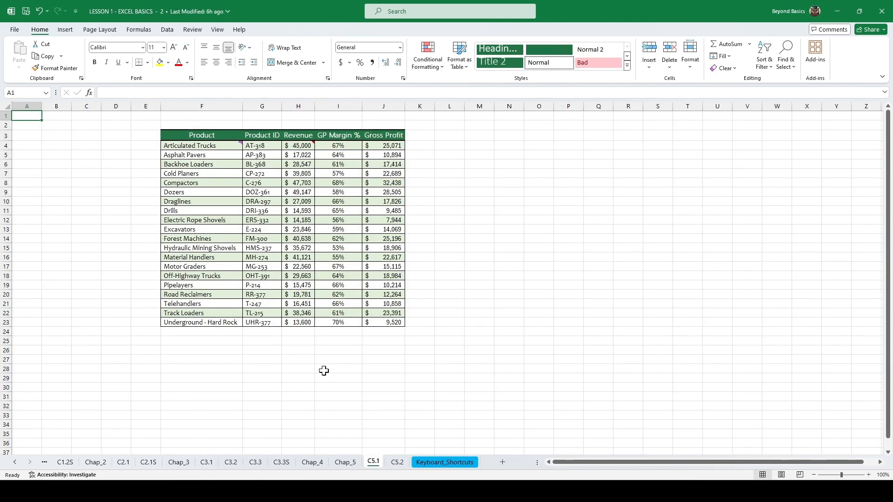
{"action": "key", "text": "alt+Tab"}
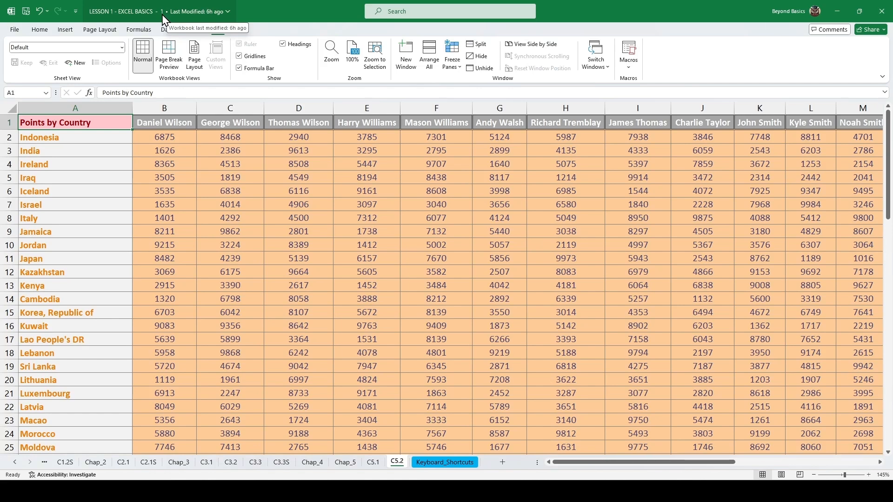
Switch between the two open windows of the lesson workbook to compare sheets C5.2 and C5.1
{"action": "key", "text": "ctrl+Tab"}
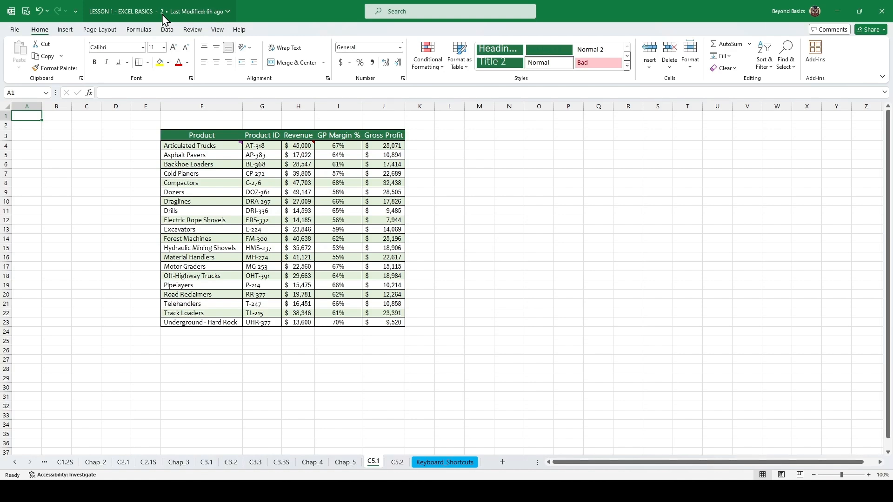
{"action": "key", "text": "ctrl+Tab"}
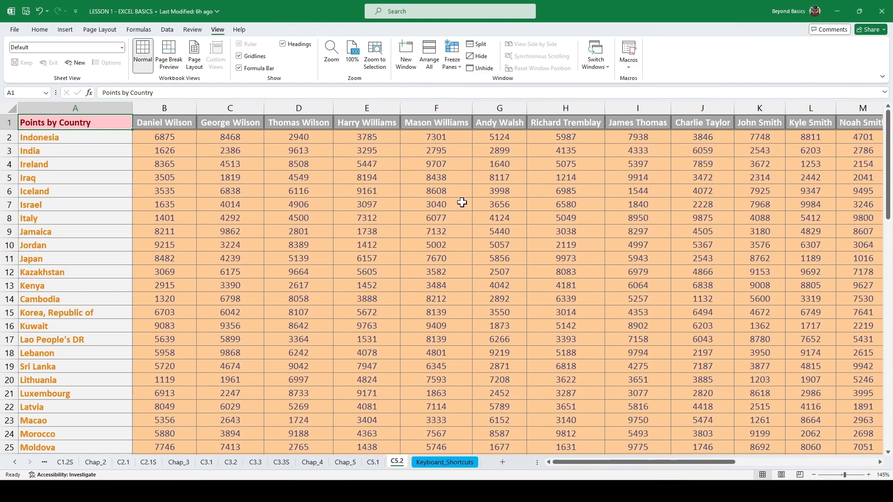
Freeze the top row of the Points by Country table on sheet C5.2
{"action": "scroll", "coordinate": [474, 205], "scroll_direction": "down", "scroll_amount": 2}
{"action": "scroll", "coordinate": [474, 205], "scroll_direction": "down", "scroll_amount": 3}
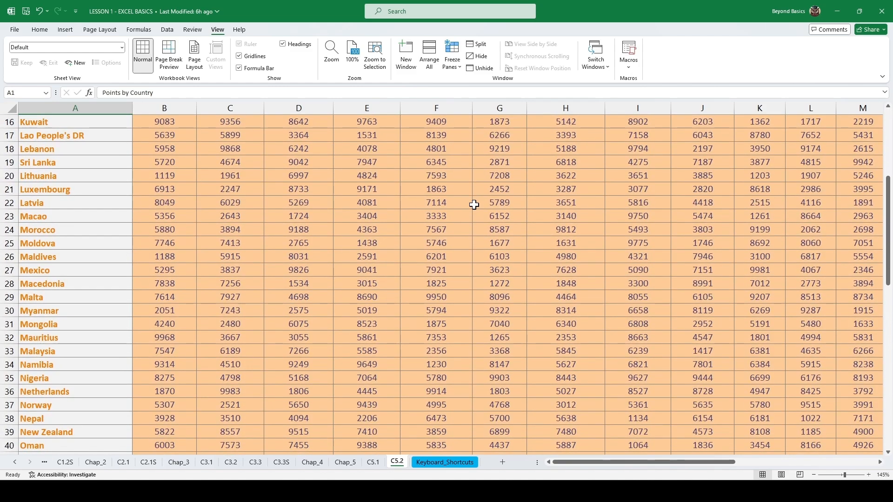
{"action": "scroll", "coordinate": [474, 205], "scroll_direction": "up", "scroll_amount": 5}
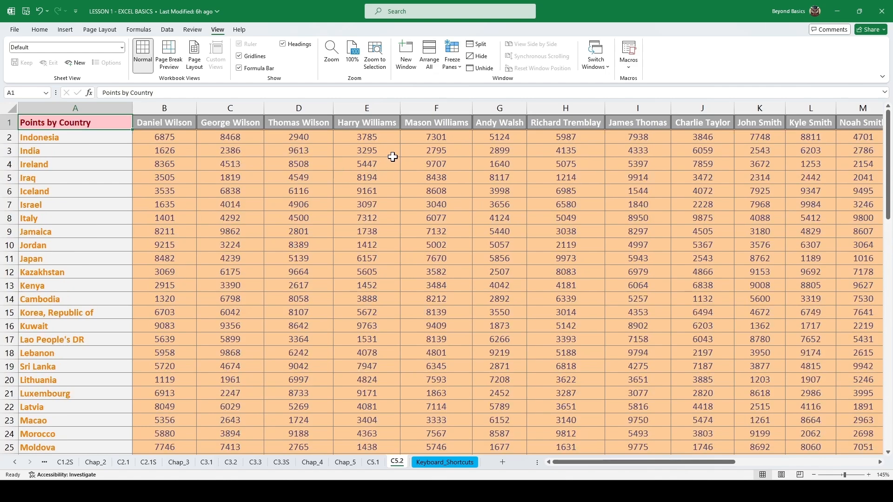
{"action": "scroll", "coordinate": [391, 157], "scroll_direction": "down", "scroll_amount": 4}
{"action": "scroll", "coordinate": [390, 159], "scroll_direction": "up", "scroll_amount": 4}
{"action": "left_click", "coordinate": [458, 68]}
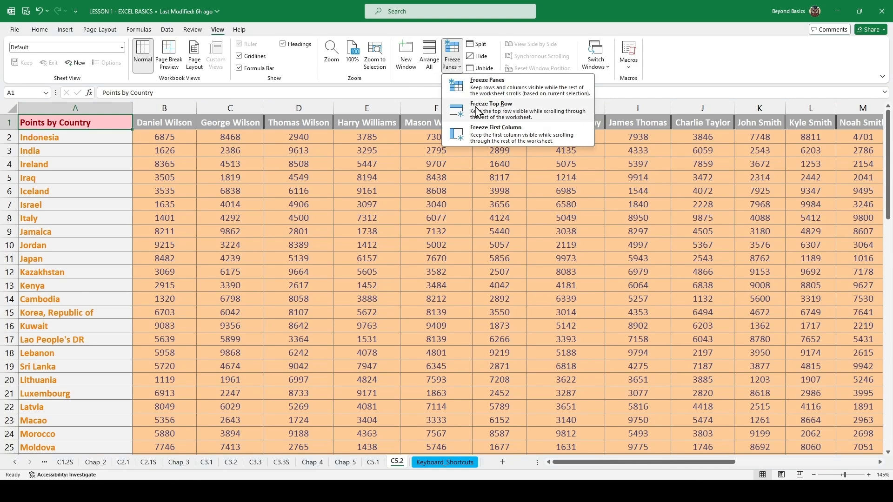
{"action": "left_click", "coordinate": [478, 112]}
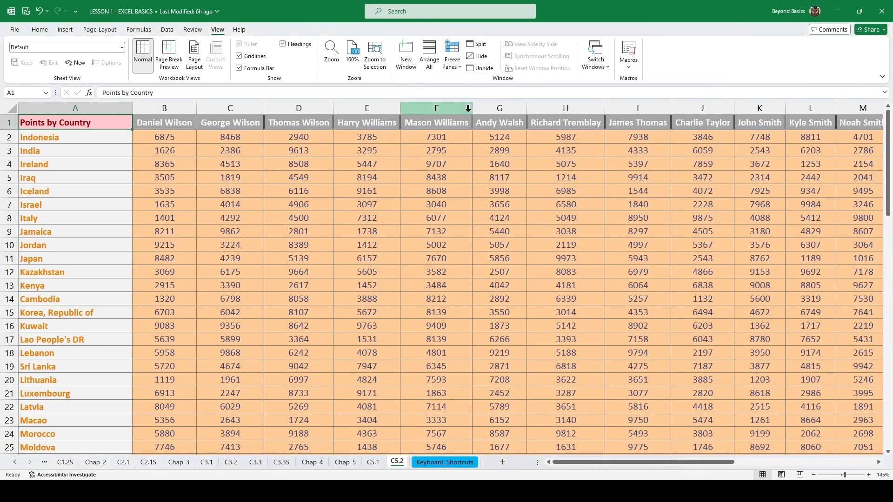
Examine the frozen header row while going through the country rows to the table's end and back
{"action": "scroll", "coordinate": [350, 178], "scroll_direction": "down", "scroll_amount": 2}
{"action": "scroll", "coordinate": [351, 178], "scroll_direction": "down", "scroll_amount": 7}
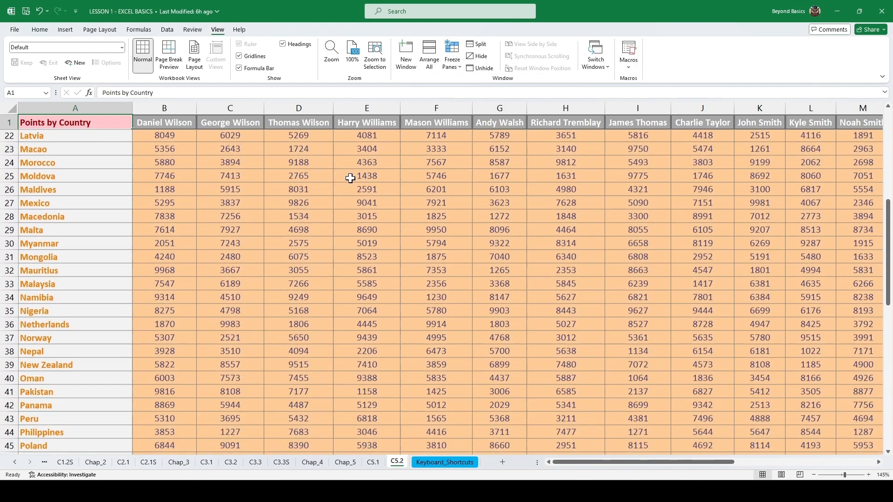
{"action": "scroll", "coordinate": [350, 178], "scroll_direction": "down", "scroll_amount": 5}
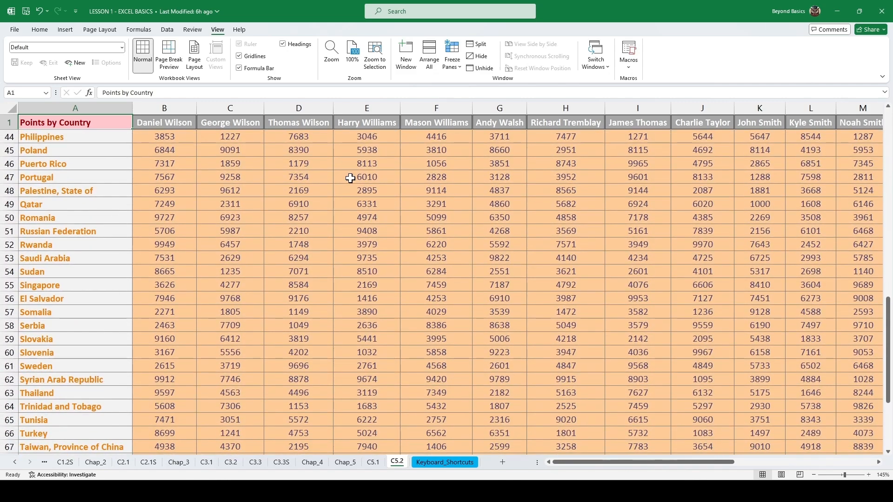
{"action": "scroll", "coordinate": [350, 178], "scroll_direction": "down", "scroll_amount": 4}
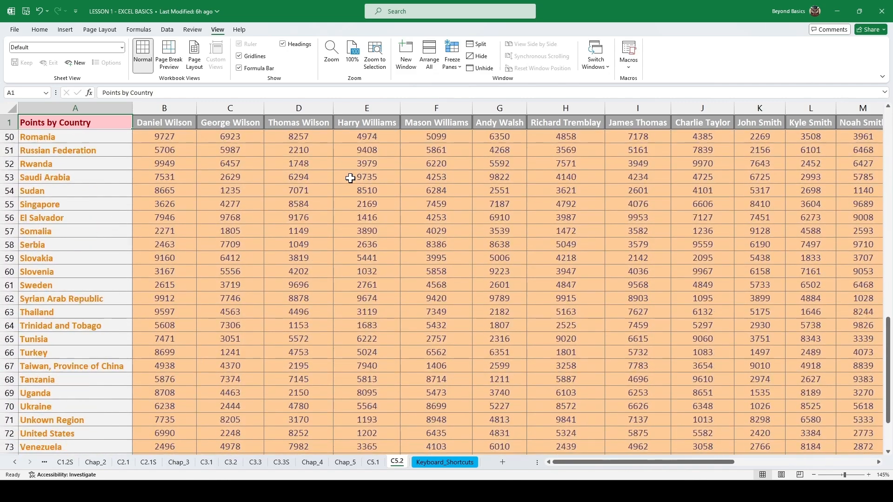
{"action": "mouse_move", "coordinate": [603, 463]}
{"action": "left_mouse_down"}
{"action": "mouse_move", "coordinate": [683, 466]}
{"action": "mouse_move", "coordinate": [597, 466]}
{"action": "left_mouse_up"}
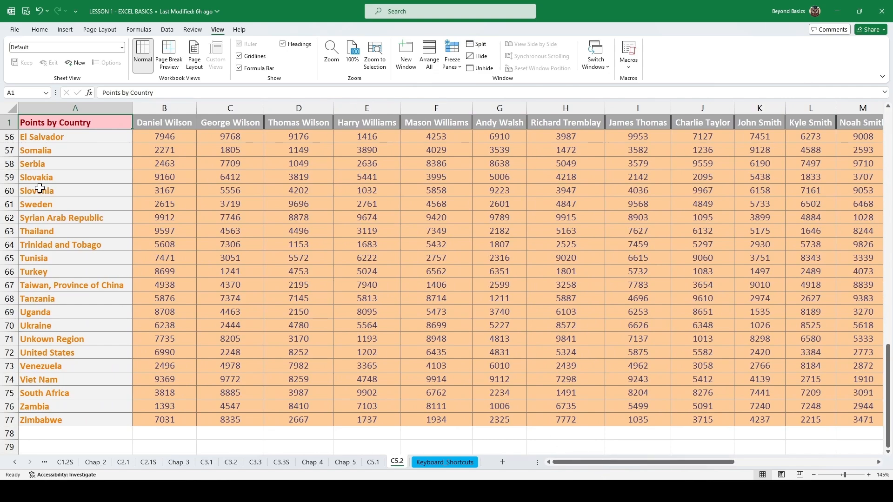
{"action": "scroll", "coordinate": [245, 235], "scroll_direction": "up", "scroll_amount": 13}
{"action": "scroll", "coordinate": [256, 242], "scroll_direction": "up", "scroll_amount": 5}
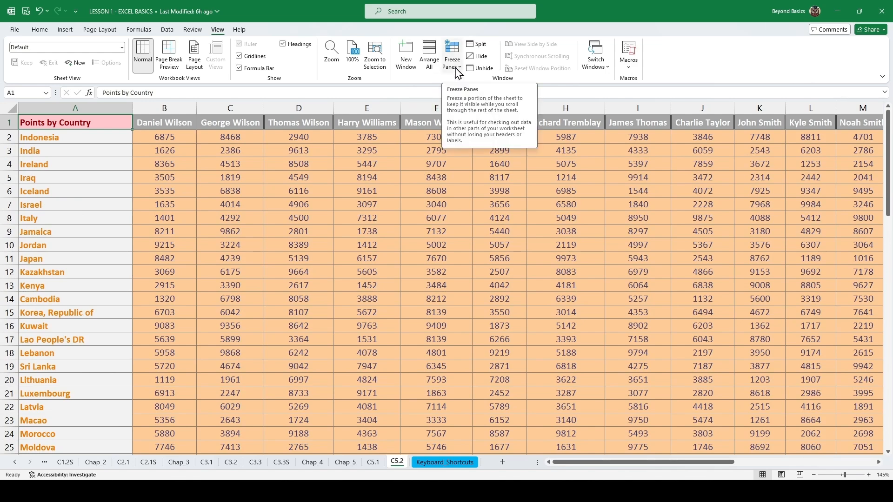
Freeze the first column of sheet C5.2 instead and check the country names against the columns further across
{"action": "left_click", "coordinate": [455, 70]}
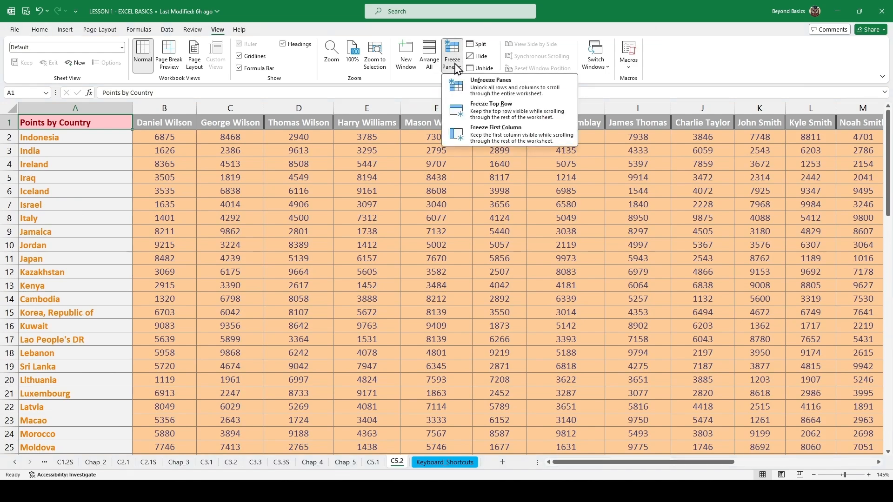
{"action": "left_click", "coordinate": [475, 134]}
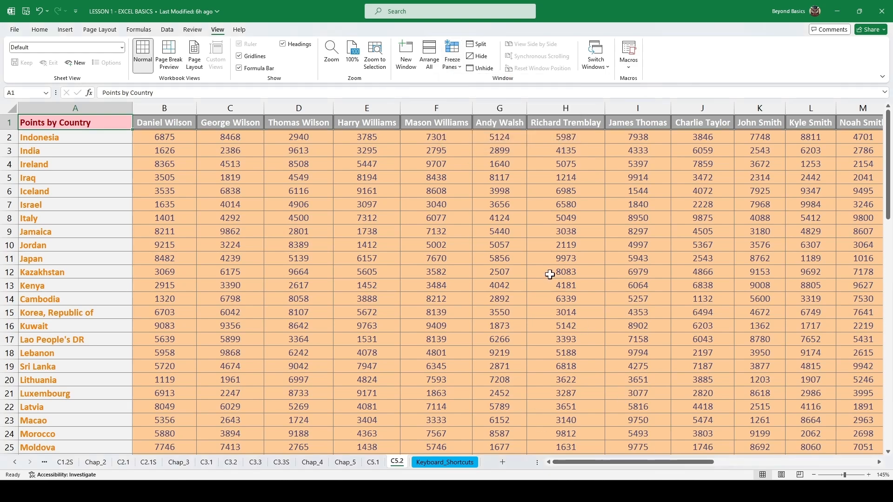
{"action": "left_click", "coordinate": [879, 462]}
{"action": "left_click", "coordinate": [879, 462]}
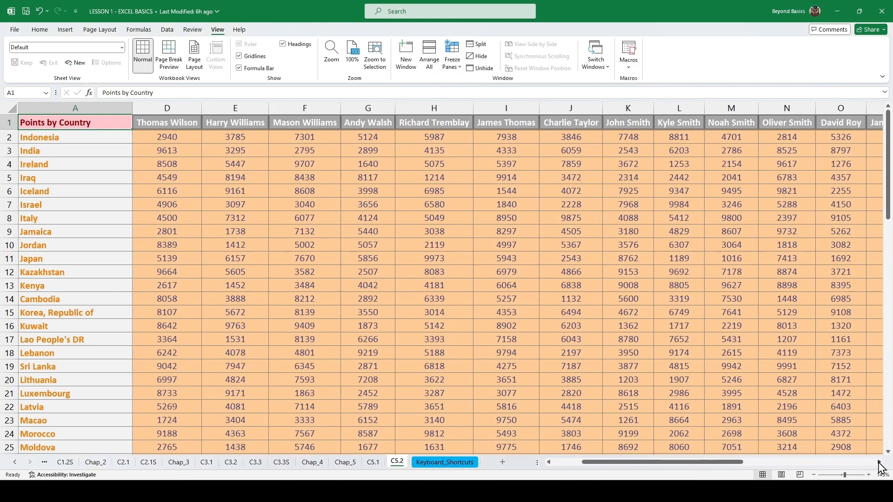
{"action": "left_click", "coordinate": [879, 462]}
{"action": "left_click", "coordinate": [879, 463]}
{"action": "left_click", "coordinate": [879, 462]}
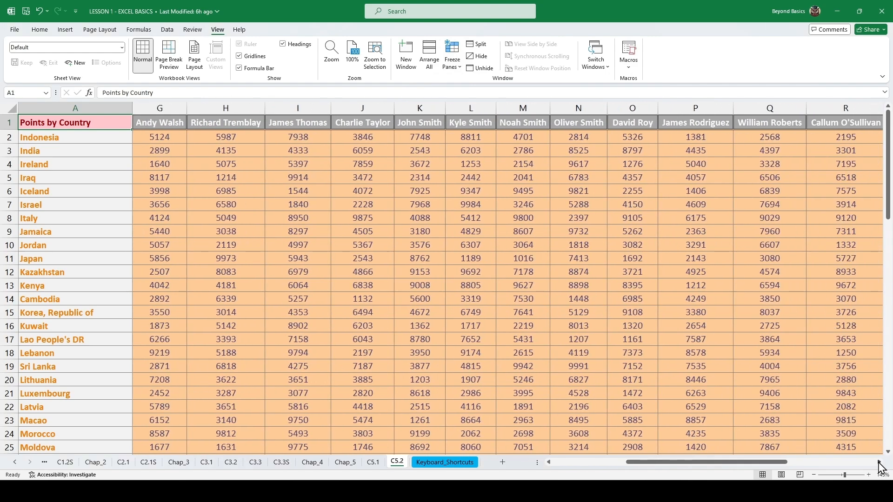
{"action": "left_click", "coordinate": [879, 462]}
{"action": "left_click", "coordinate": [879, 462]}
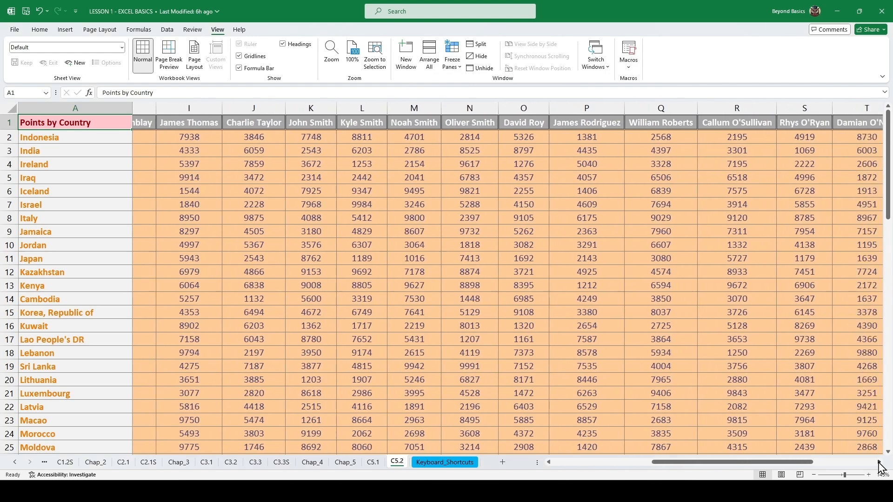
{"action": "left_click", "coordinate": [879, 462]}
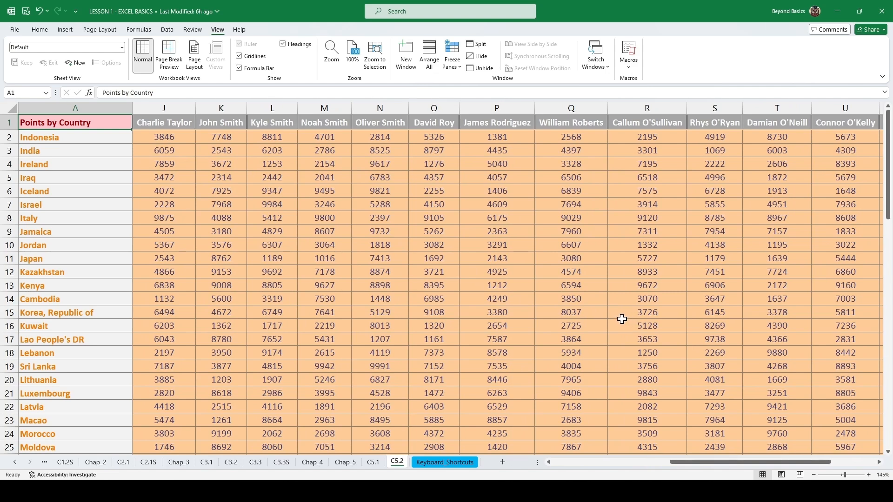
Unfreeze all panes on sheet C5.2
{"action": "left_click", "coordinate": [451, 59]}
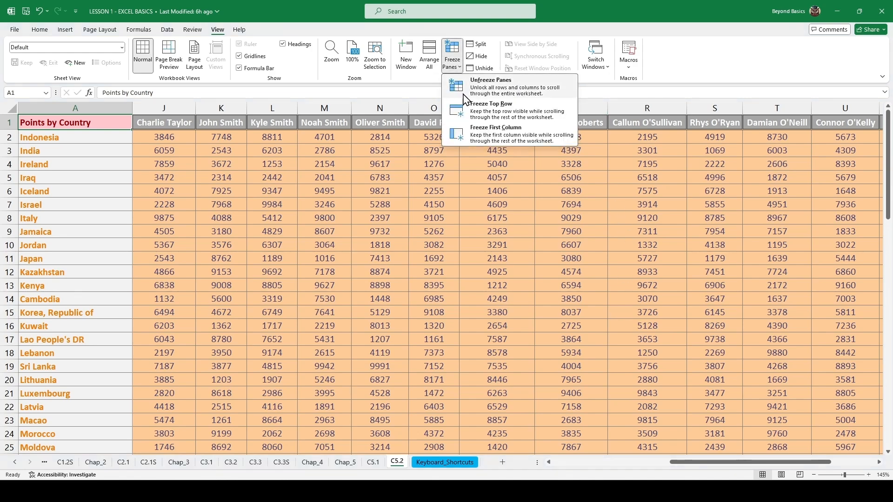
{"action": "left_click", "coordinate": [489, 86]}
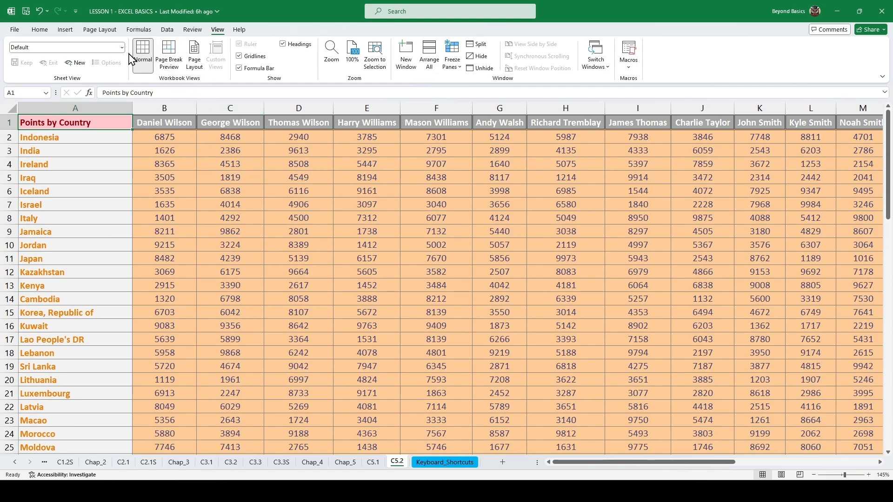
Show the Quick Access Toolbar below the ribbon and remove its Save, Undo and Redo commands
{"action": "left_click", "coordinate": [76, 11]}
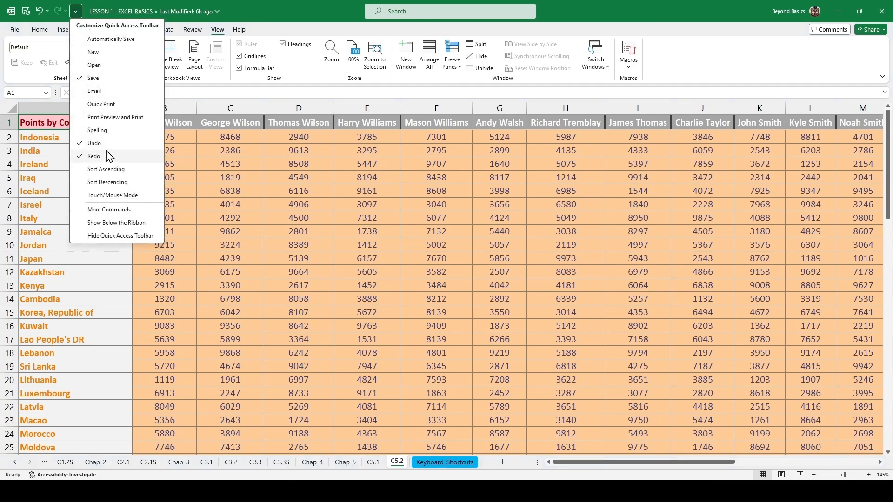
{"action": "left_click", "coordinate": [102, 222]}
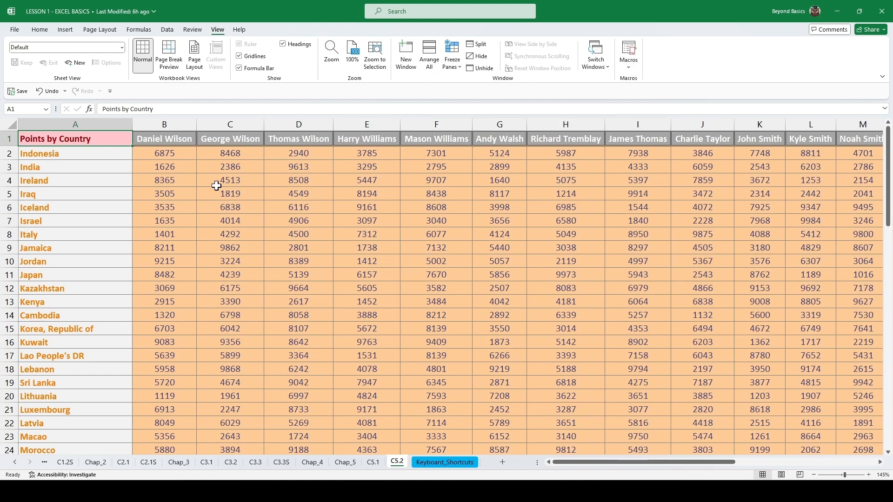
{"action": "right_click", "coordinate": [21, 92]}
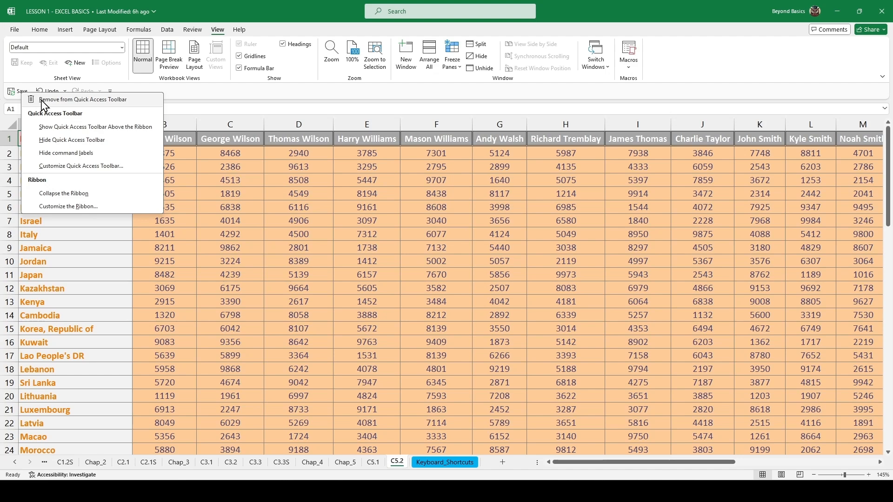
{"action": "left_click", "coordinate": [41, 100]}
{"action": "right_click", "coordinate": [23, 92]}
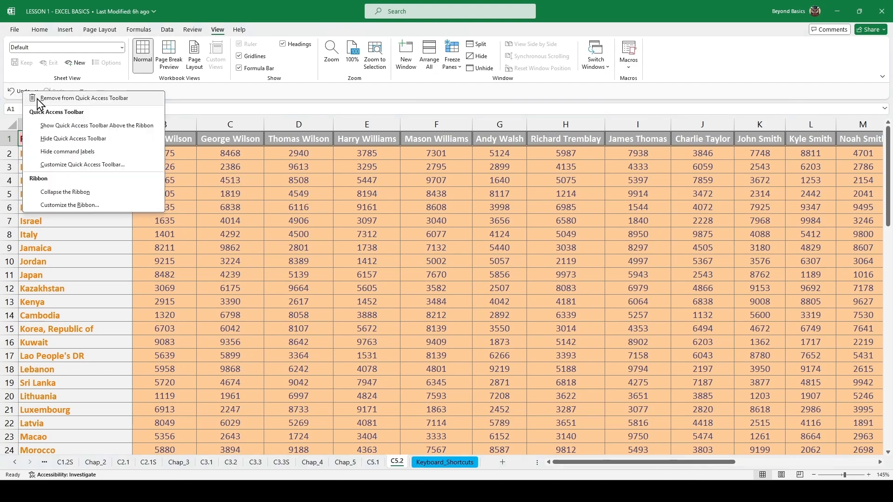
{"action": "left_click", "coordinate": [41, 99]}
{"action": "right_click", "coordinate": [21, 91]}
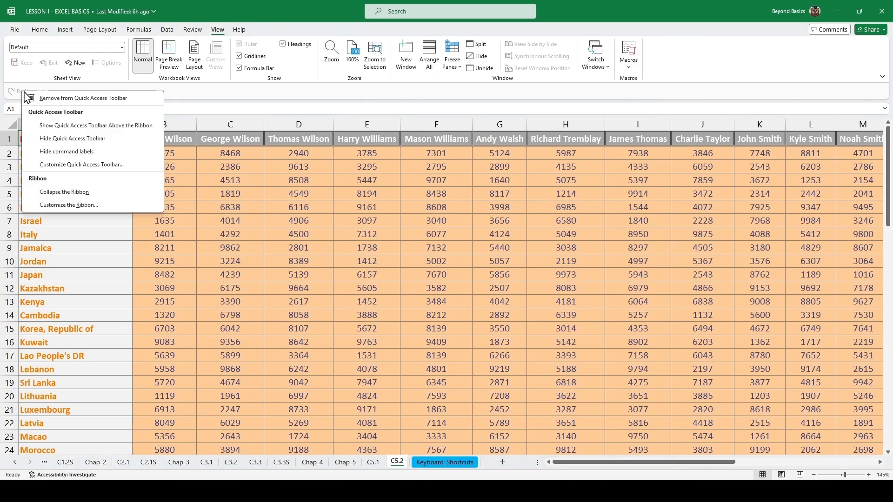
{"action": "left_click", "coordinate": [41, 100]}
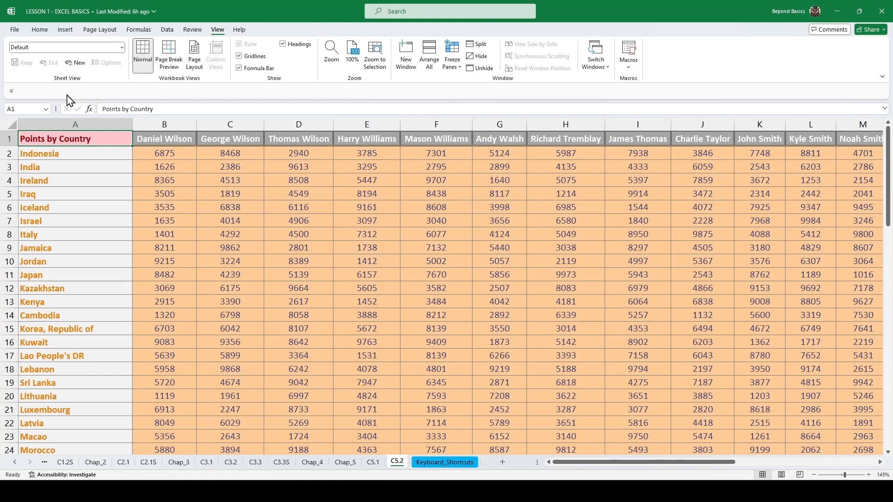
Add the AutoFit Column Width, Rename Sheet and Protect Sheet commands to the Quick Access Toolbar
{"action": "left_click", "coordinate": [40, 29]}
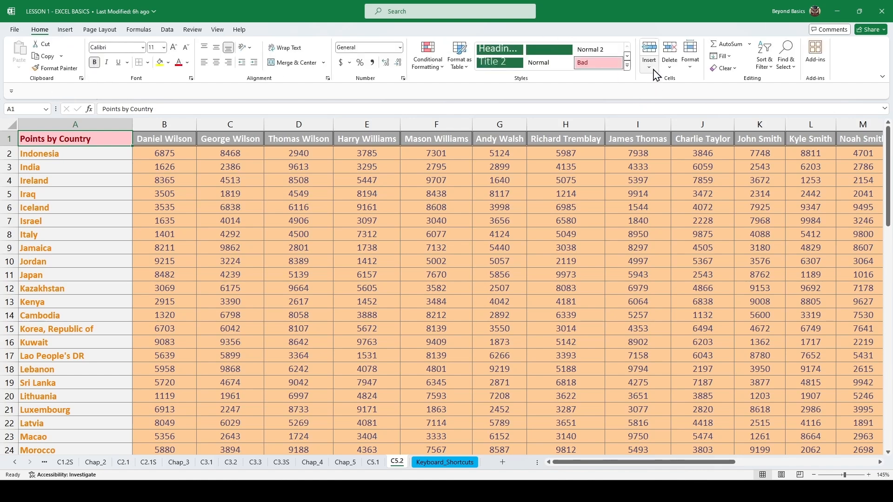
{"action": "left_click", "coordinate": [650, 68]}
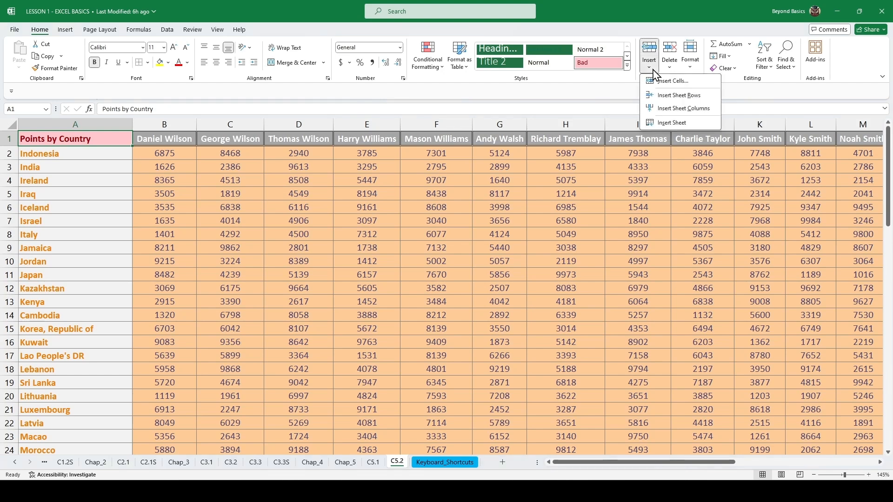
{"action": "left_click", "coordinate": [693, 67]}
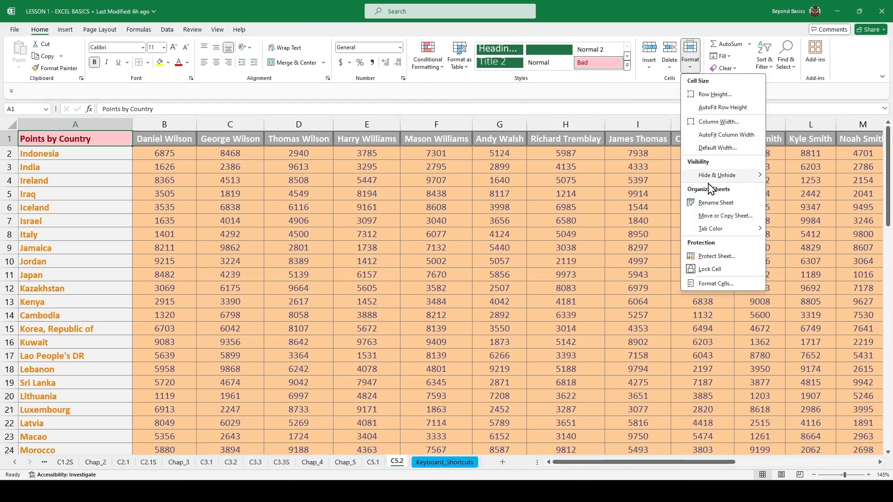
{"action": "right_click", "coordinate": [708, 134]}
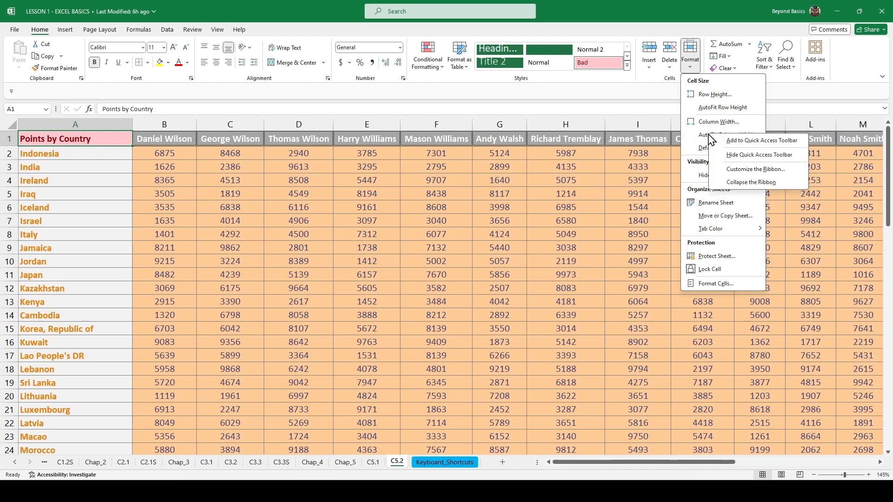
{"action": "left_click", "coordinate": [737, 141]}
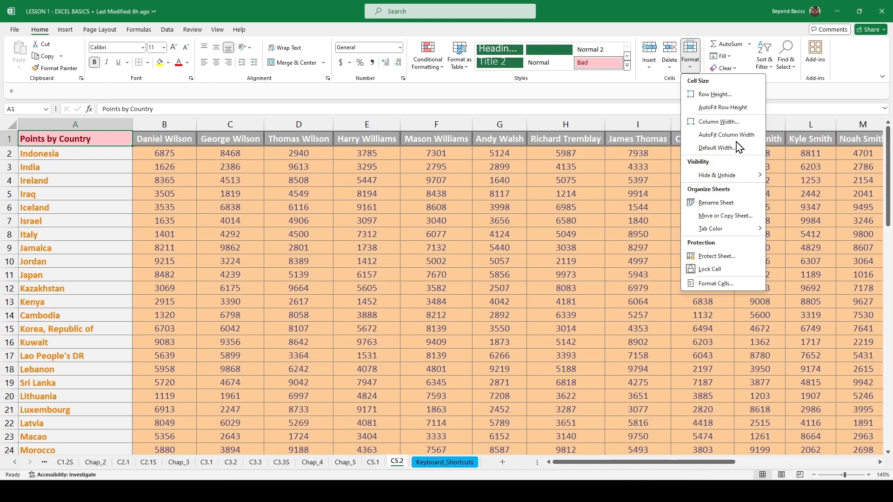
{"action": "left_click", "coordinate": [696, 70]}
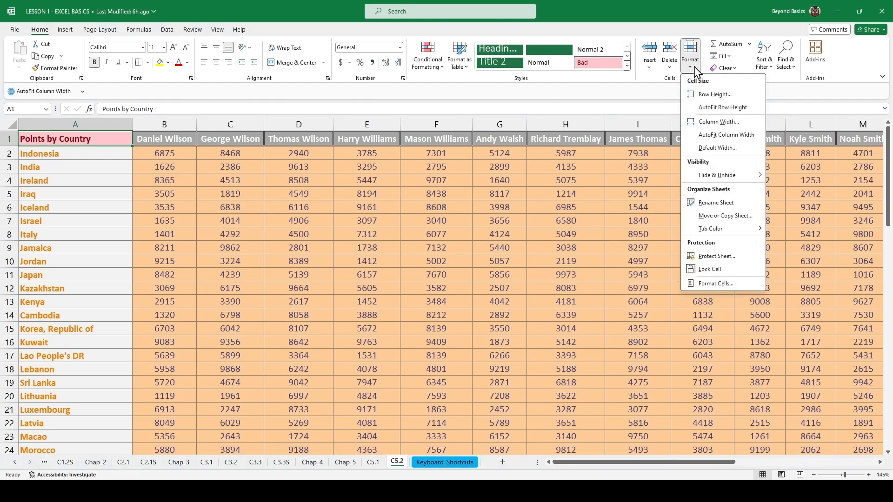
{"action": "right_click", "coordinate": [713, 206]}
{"action": "left_click", "coordinate": [739, 212]}
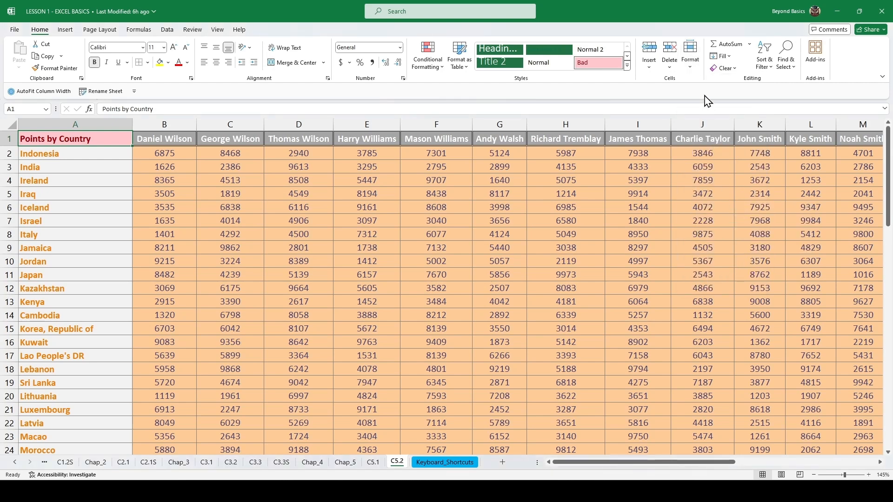
{"action": "left_click", "coordinate": [691, 61]}
{"action": "right_click", "coordinate": [710, 258]}
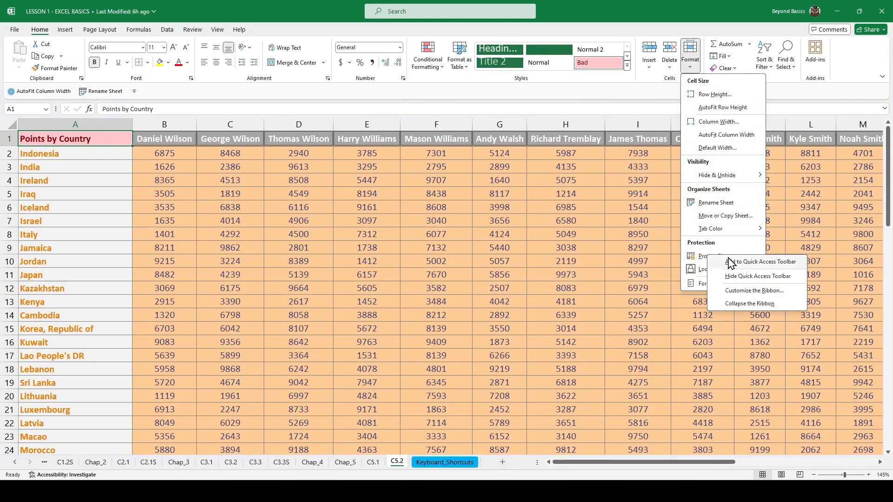
{"action": "left_click", "coordinate": [733, 262]}
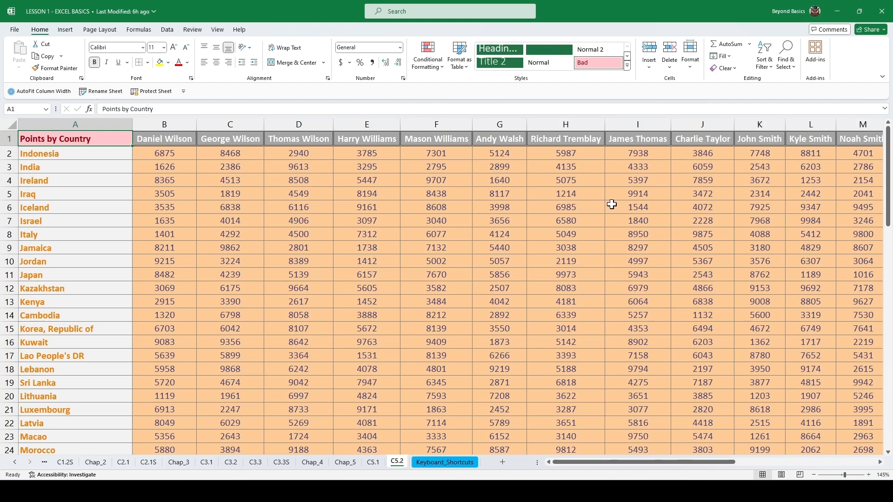
AutoFit column A to the contents of cell A1 with the first Quick Access Toolbar command
{"action": "key", "text": "alt"}
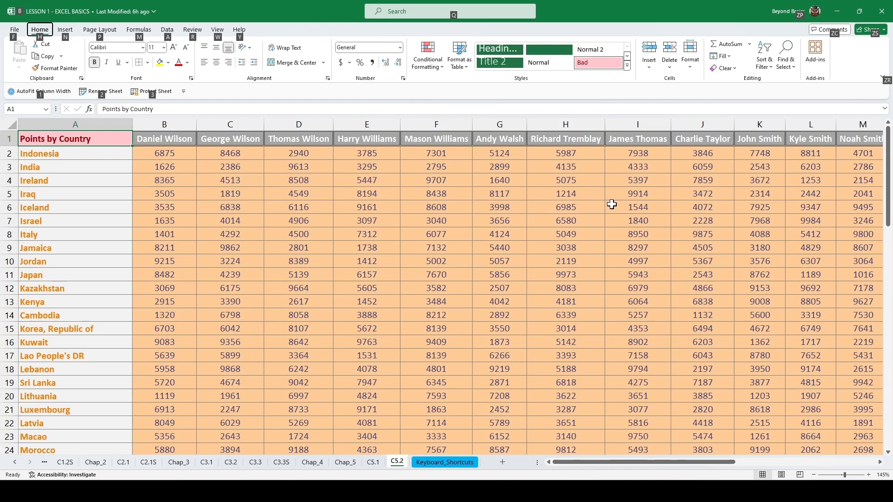
{"action": "key", "text": "1"}
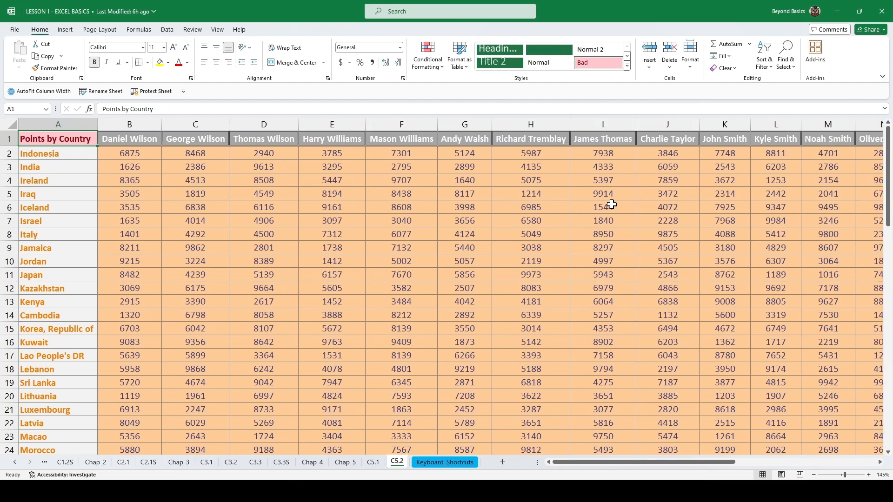